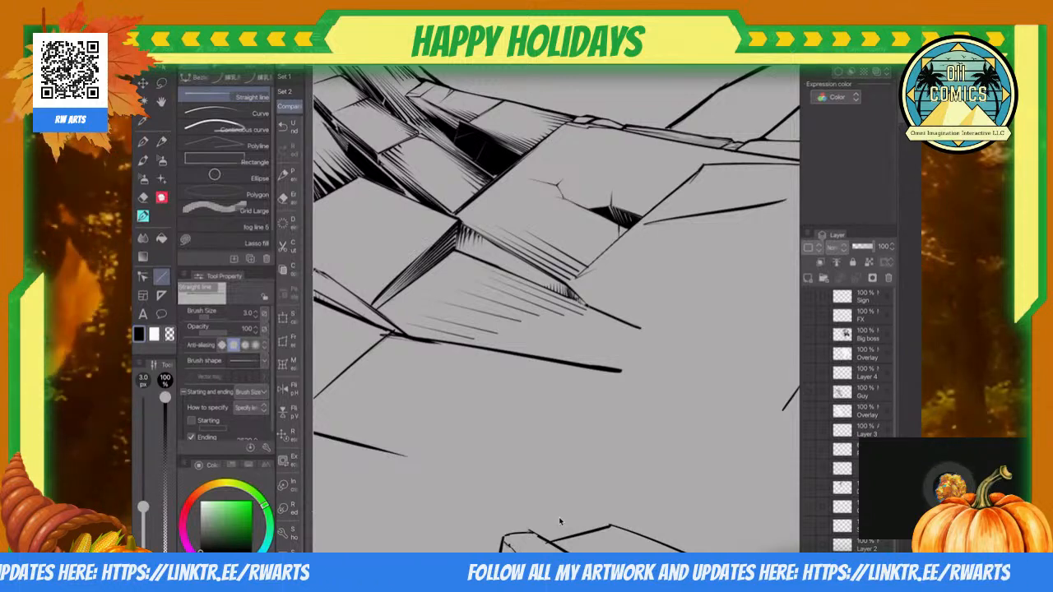
Step: Thin the outer outline of the stone slab beside the black crevice with the Hard 2 eraser
scroll(560, 520, "down", 5)
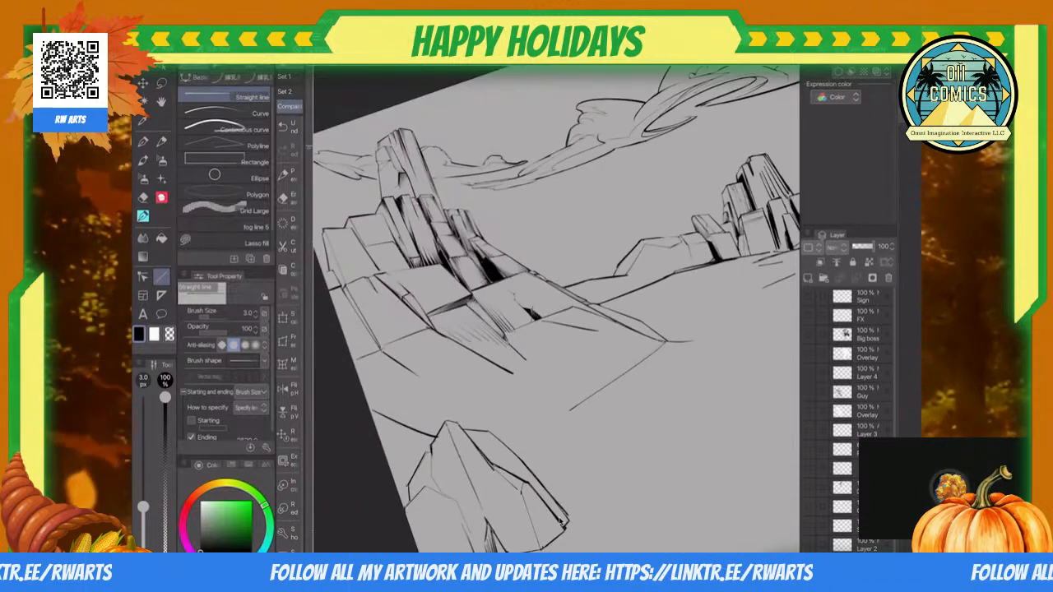
scroll(560, 521, "up", 5)
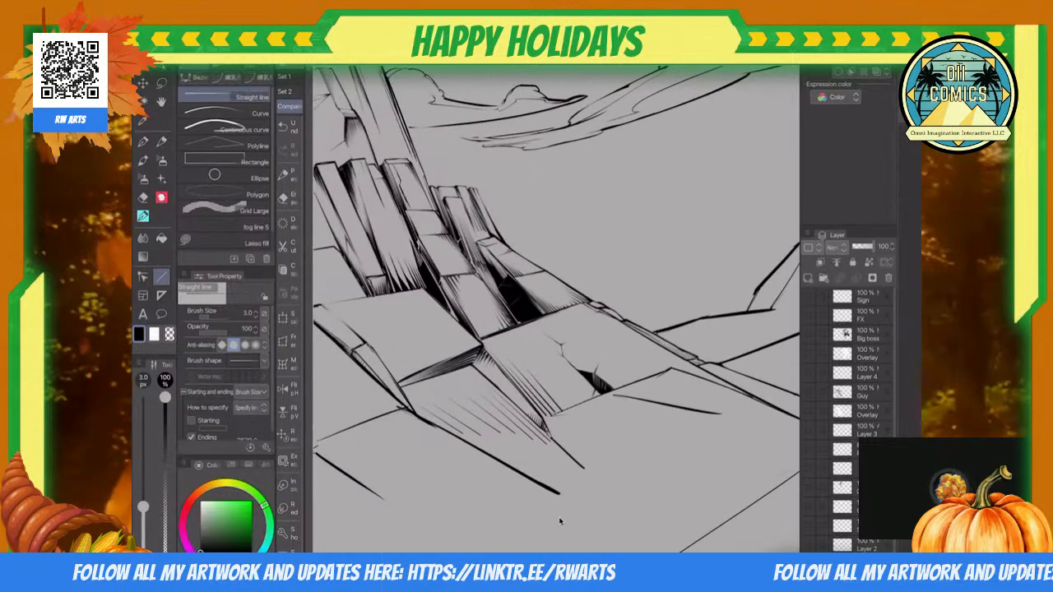
scroll(559, 520, "up", 5)
scroll(559, 521, "up", 5)
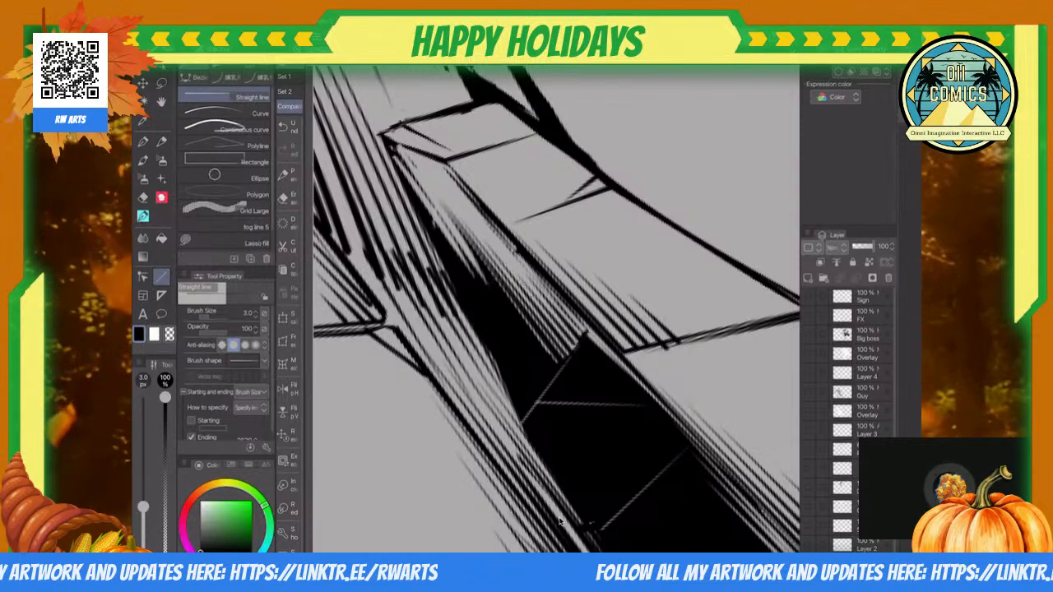
scroll(560, 521, "down", 5)
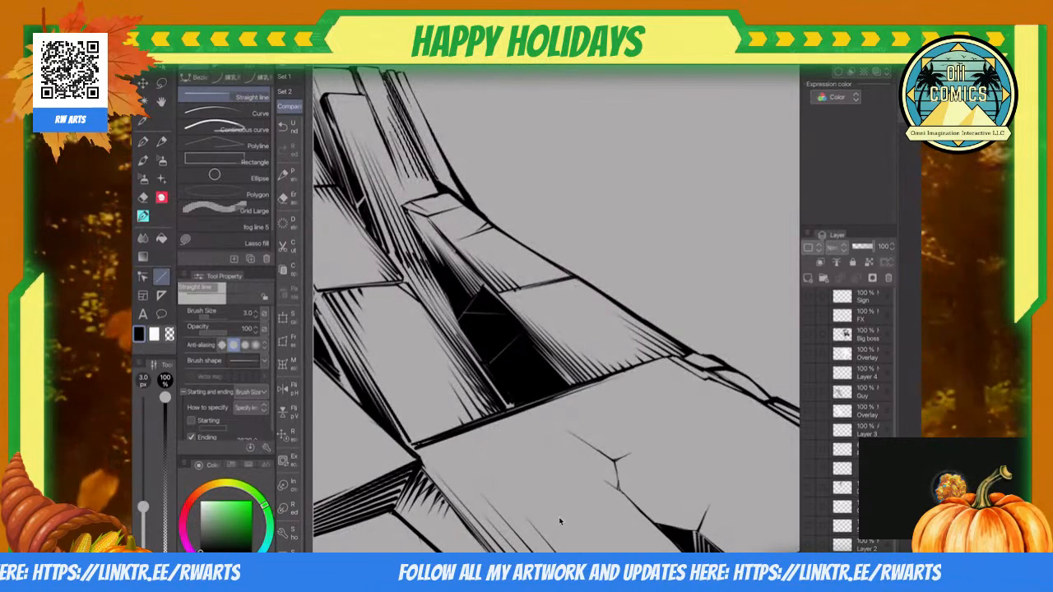
scroll(559, 516, "up", 6)
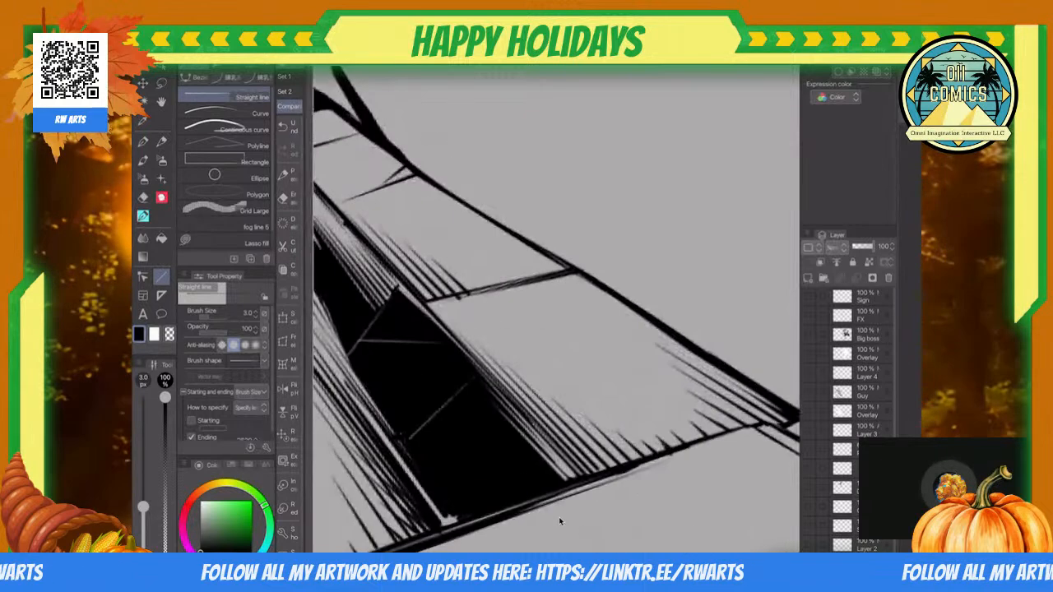
key("e")
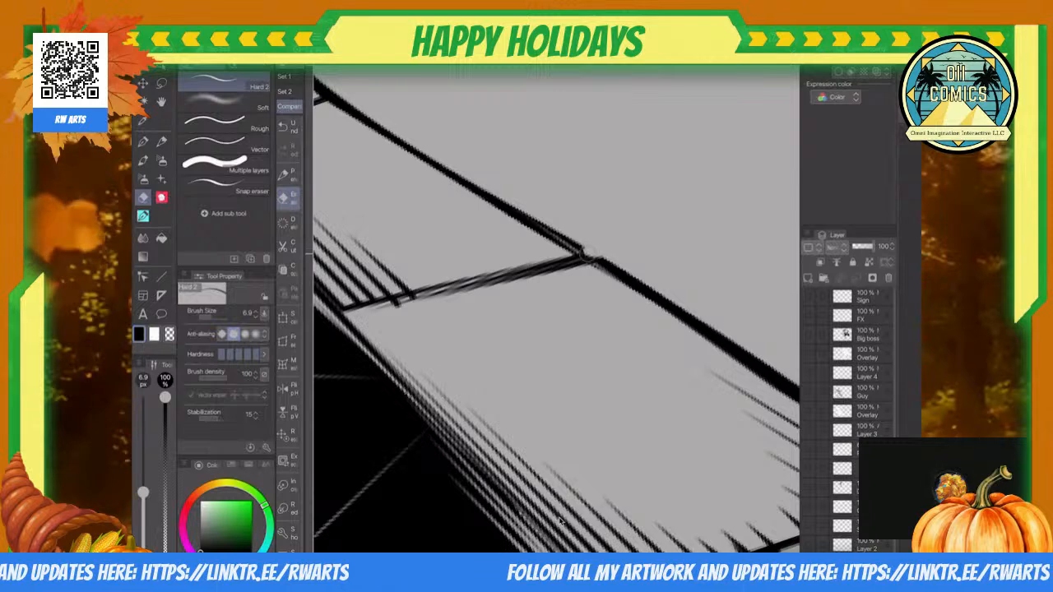
scroll(560, 522, "down", 3)
scroll(558, 516, "up", 3)
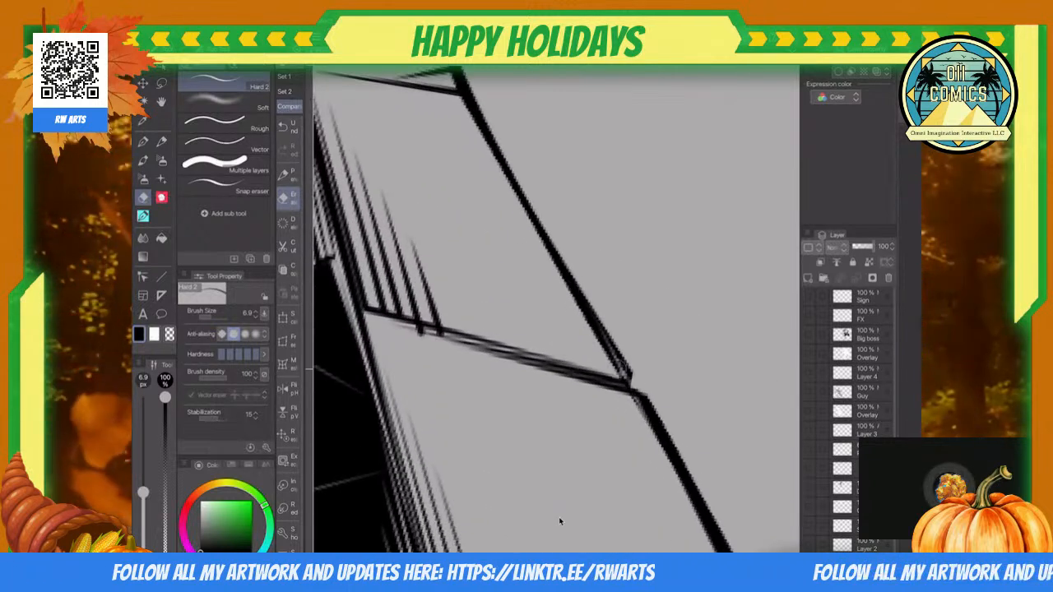
left_click_drag(474, 113, 605, 345)
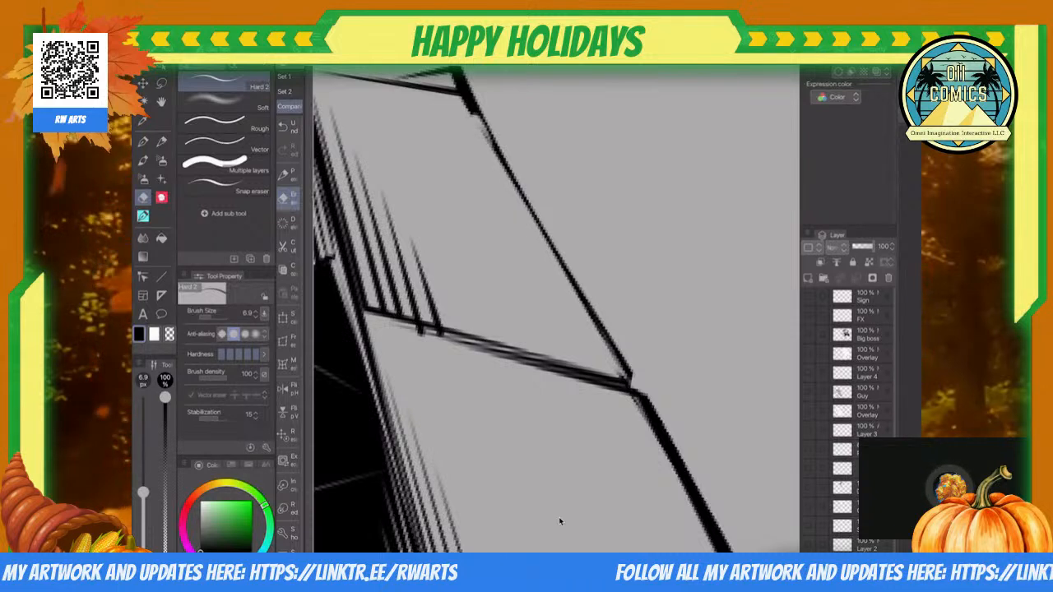
Step: Redraw the slab's outer edge with a 3.0 px straight line and erase the hatching that crosses the joint below it
key("u")
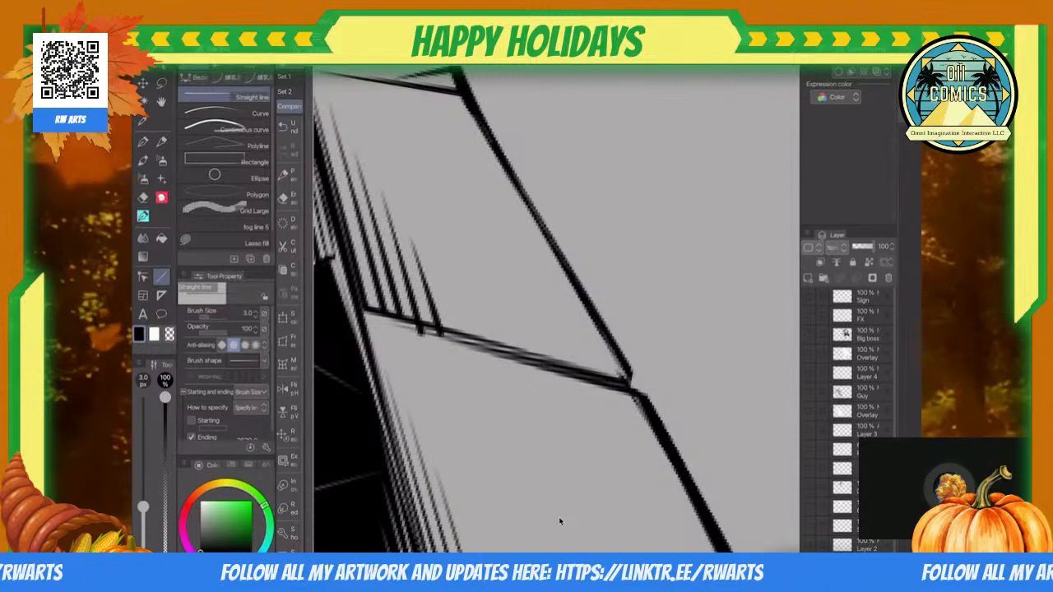
scroll(559, 517, "down", 2)
scroll(559, 517, "up", 4)
key("e")
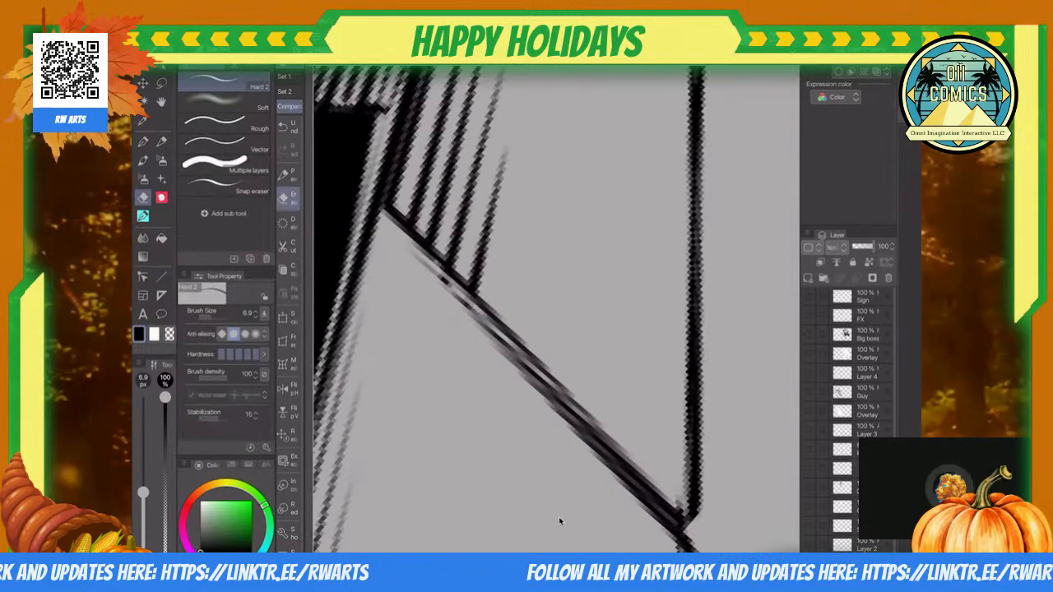
scroll(559, 519, "down", 5)
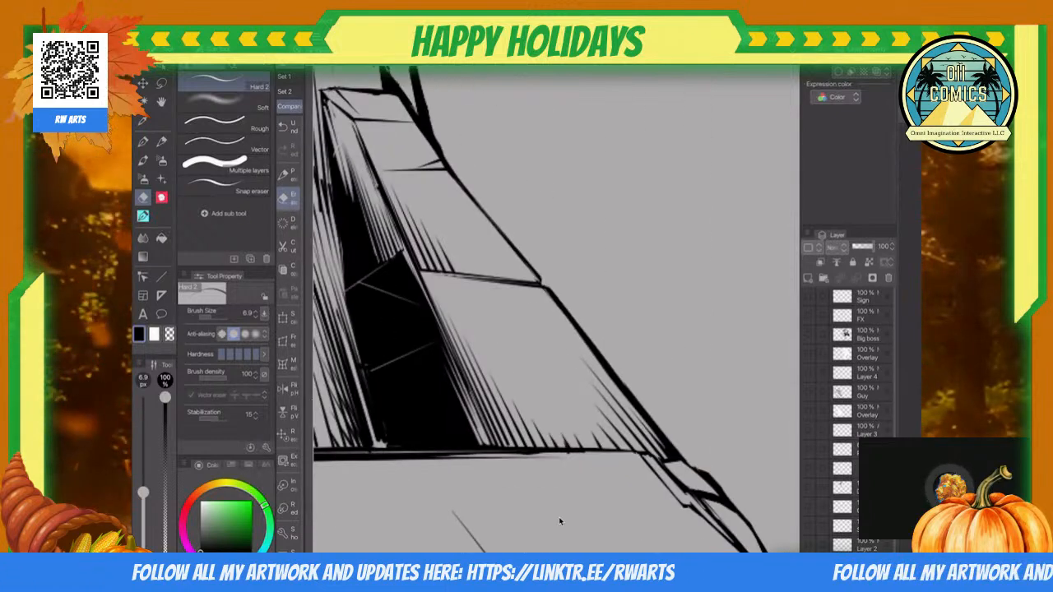
Step: Erase a small notch into the thick outer outline where the short crack line meets it
scroll(559, 517, "up", 5)
scroll(559, 519, "up", 1)
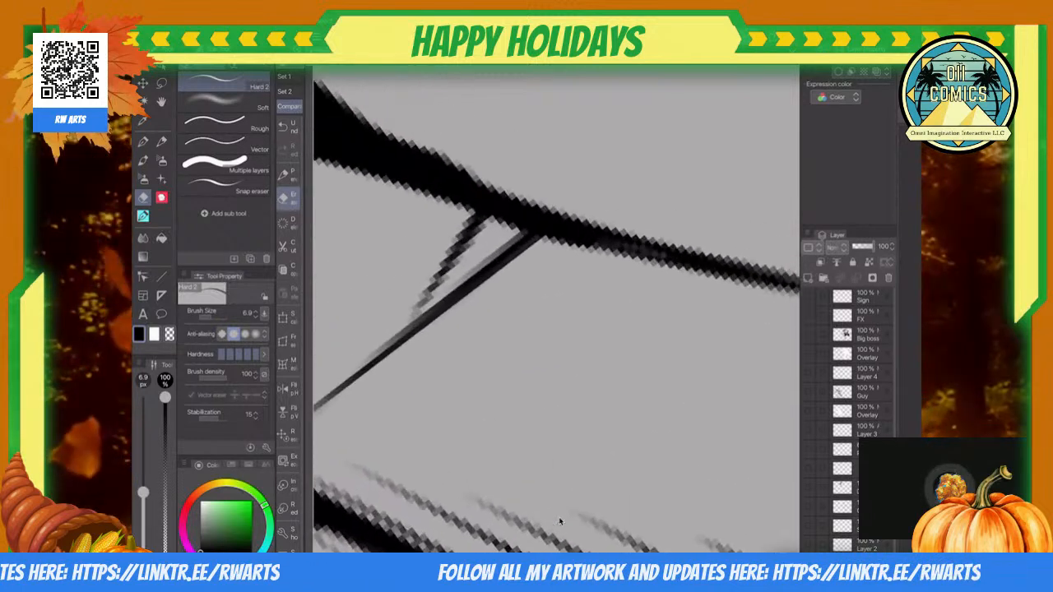
left_click_drag(503, 186, 514, 205)
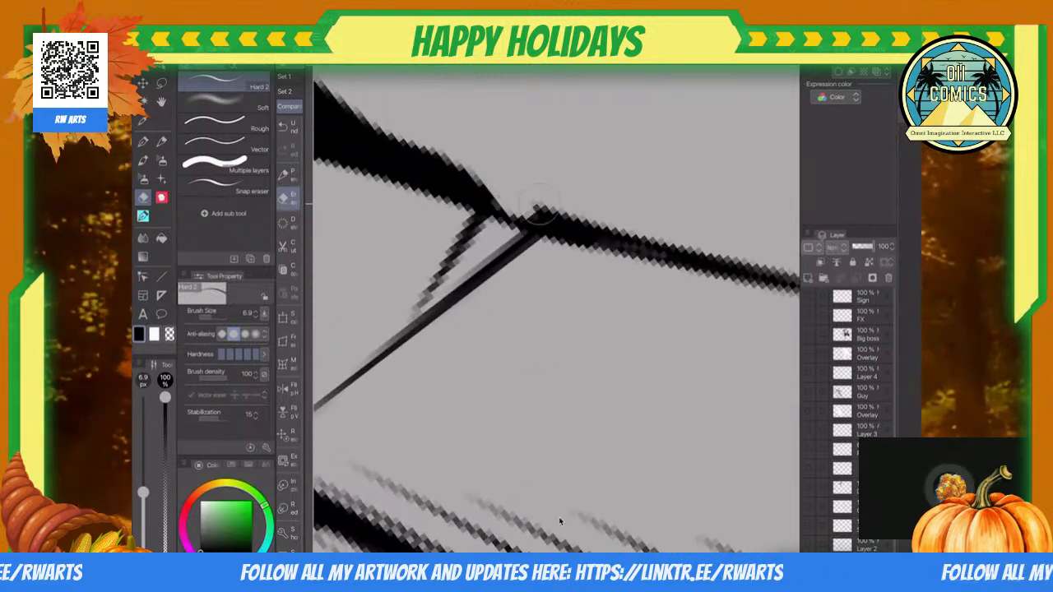
key("ctrl+z")
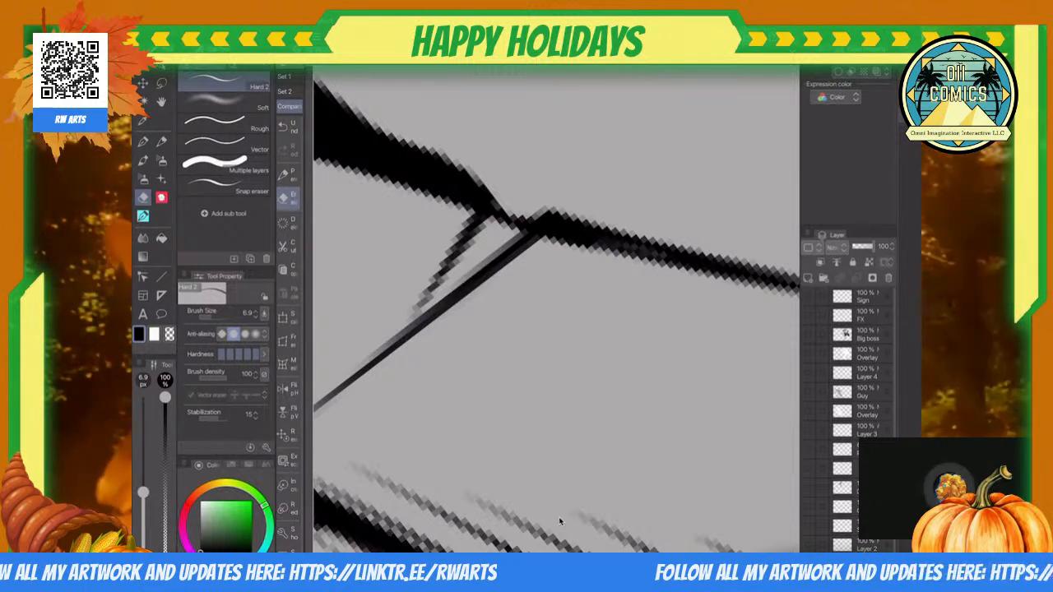
Step: Erase the heavy black wedge at the foot of the rear column, reducing it to thin converging edge lines
scroll(559, 520, "down", 5)
scroll(559, 521, "up", 5)
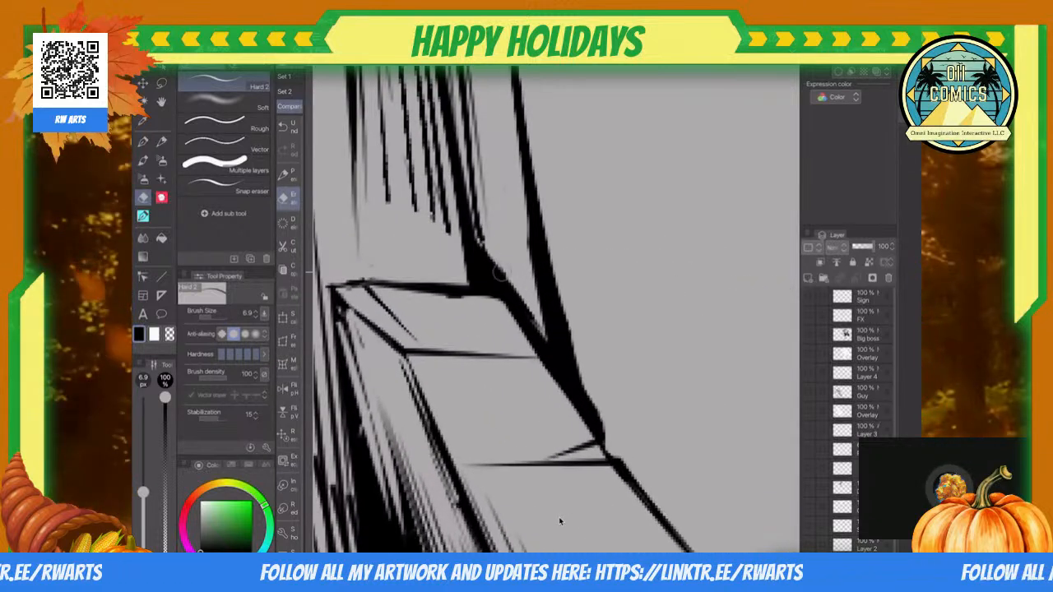
key("ctrl+z")
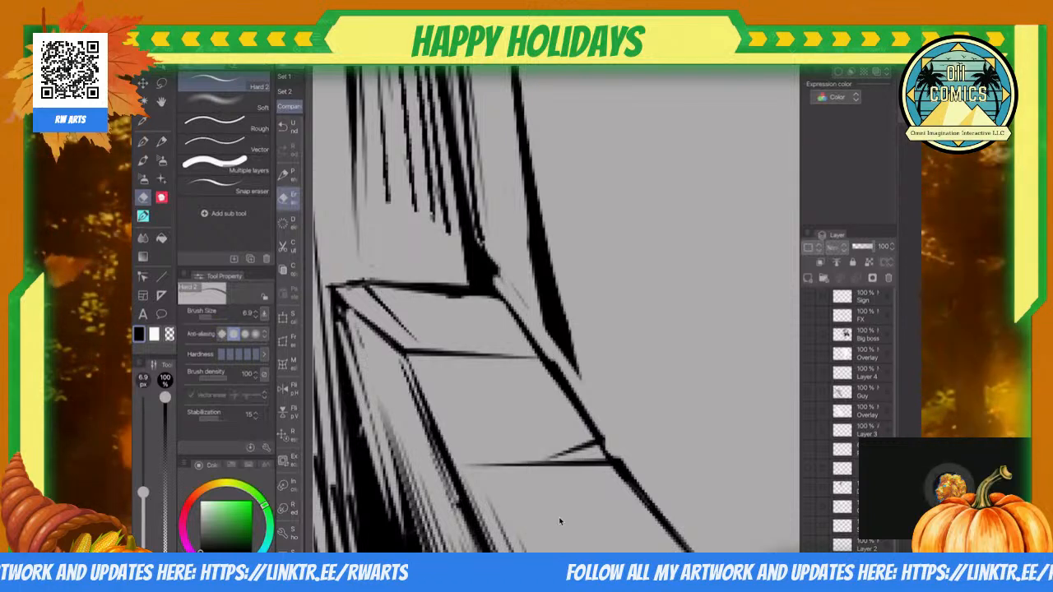
scroll(559, 520, "down", 2)
scroll(560, 521, "down", 5)
scroll(560, 520, "up", 6)
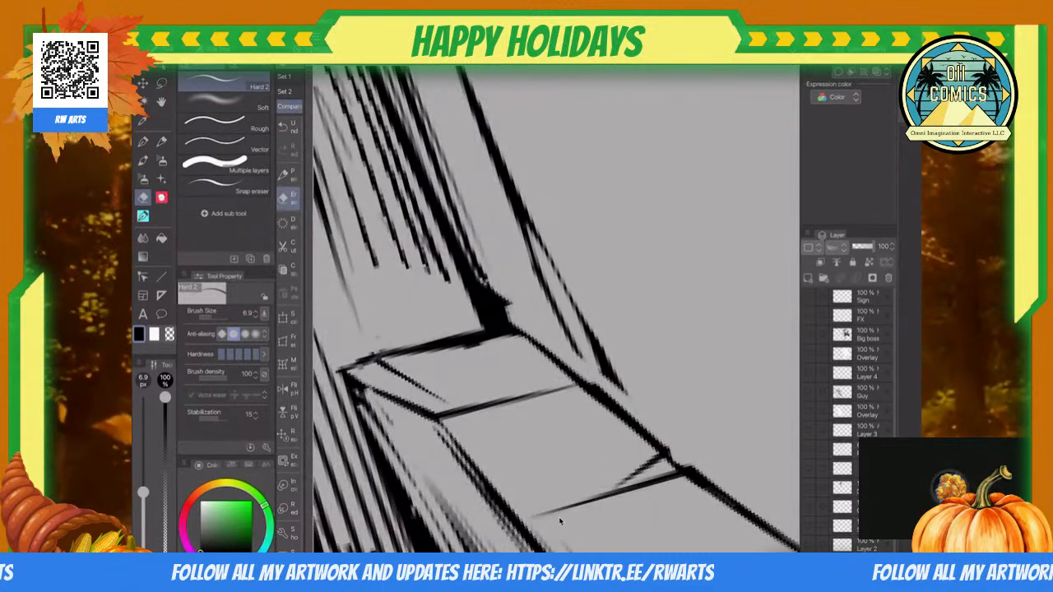
left_click_drag(536, 253, 606, 380)
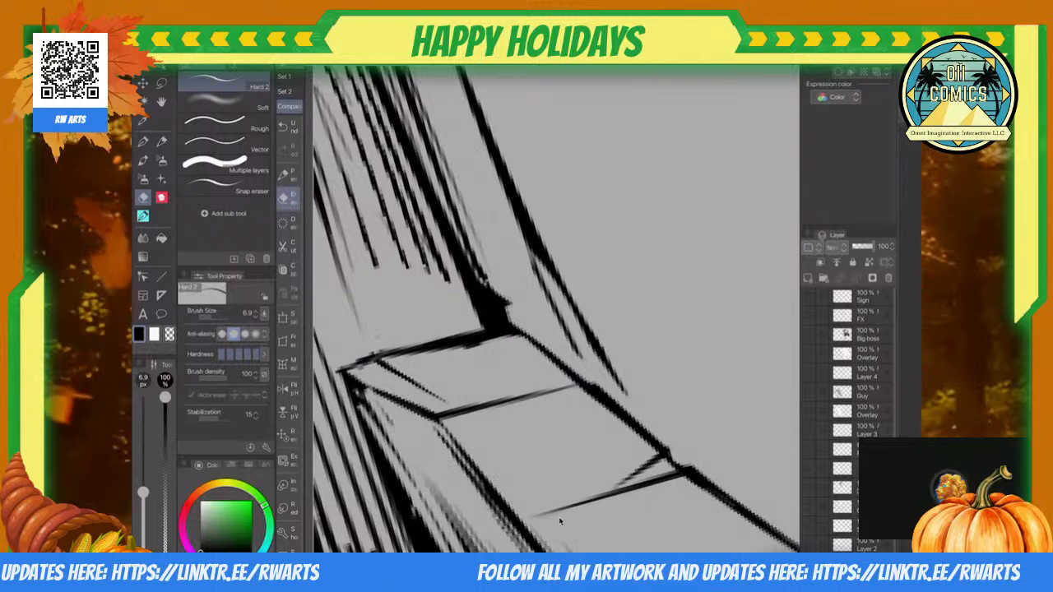
Step: Extend the rear column's edges down to the slab with 3.0 px straight lines and hatch the lower column faces
key("u")
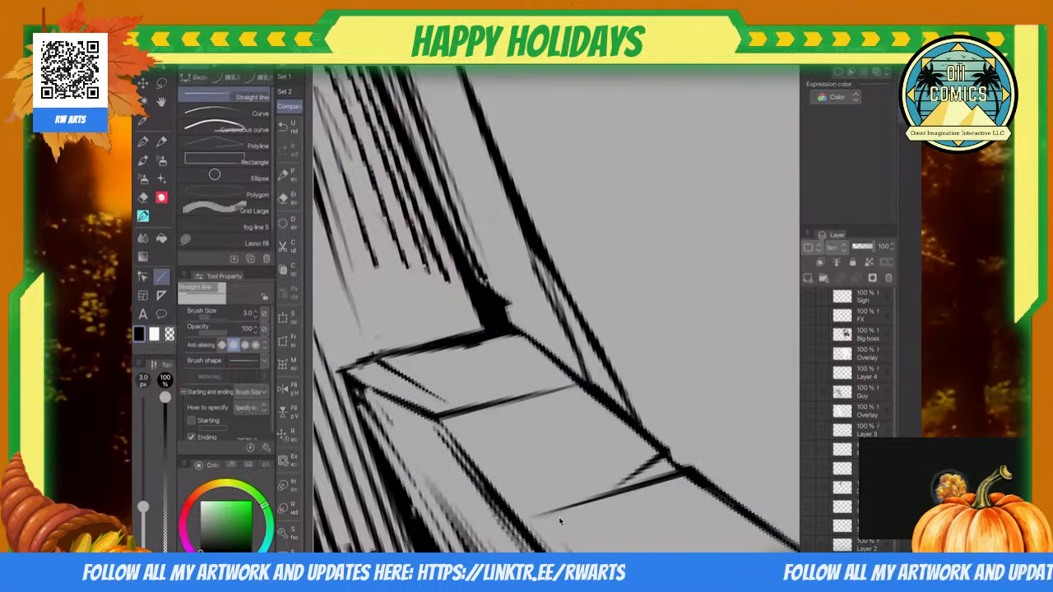
scroll(559, 519, "down", 5)
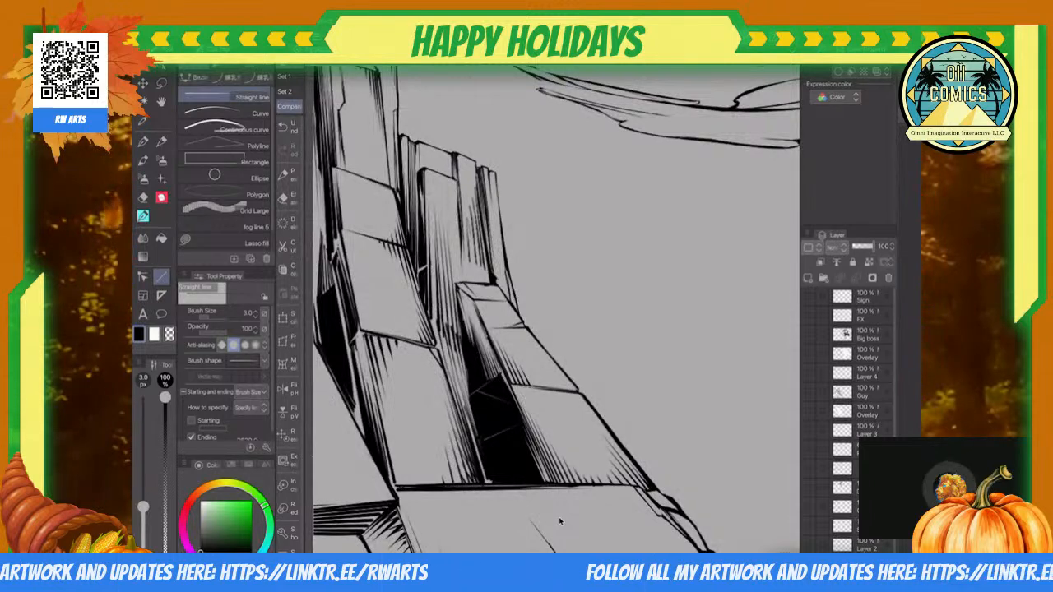
scroll(558, 517, "up", 5)
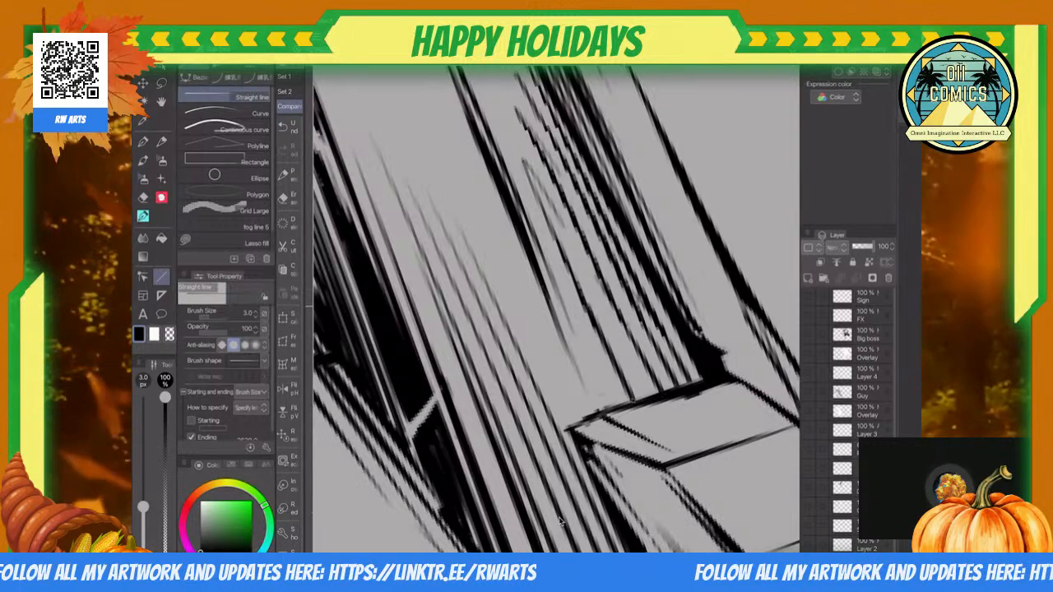
scroll(559, 517, "down", 5)
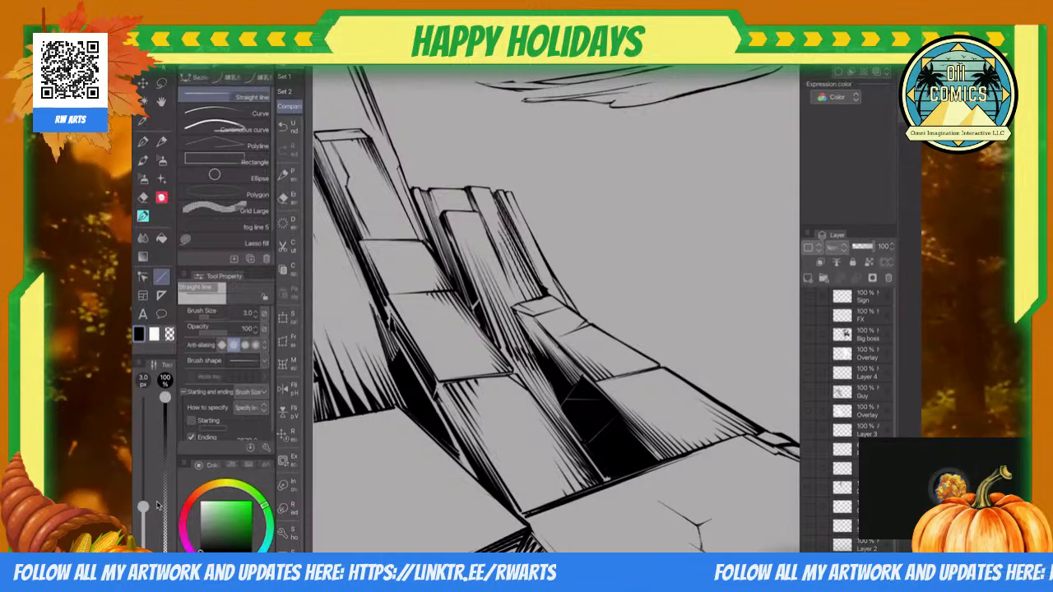
Step: Lasso the narrow side face of the leftmost upright block and fill it with black as a shadow
scroll(556, 309, "down", 5)
scroll(556, 308, "up", 1)
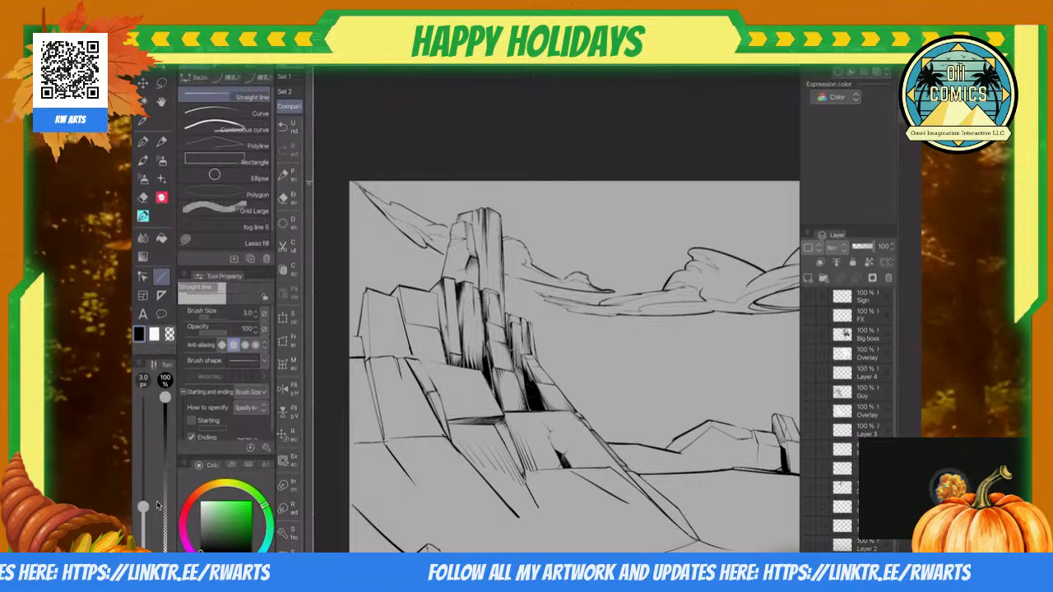
scroll(556, 309, "up", 7)
key("m")
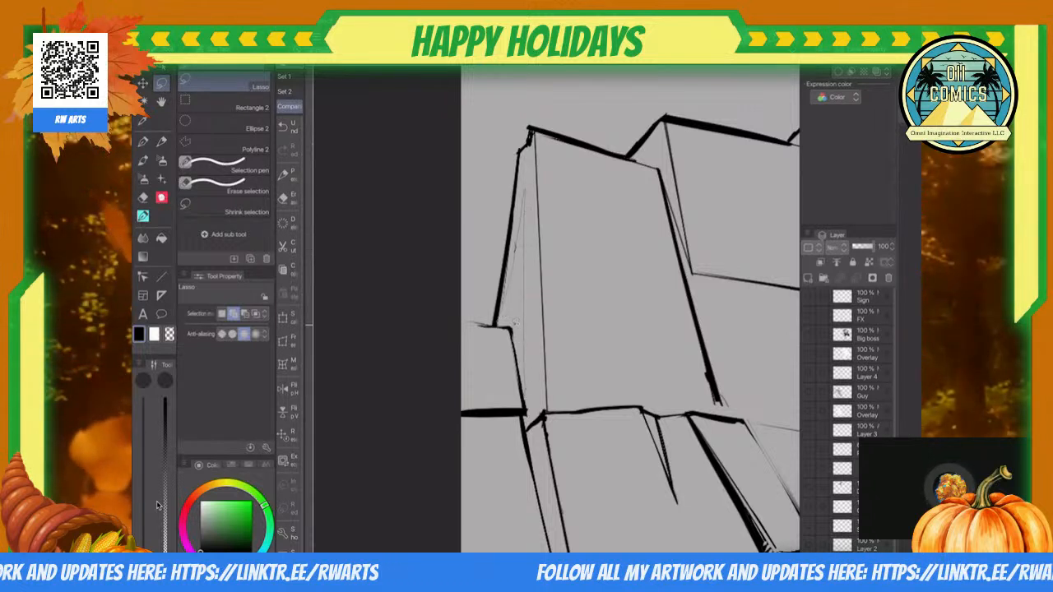
left_click_drag(528, 148, 500, 323)
key("ctrl+d")
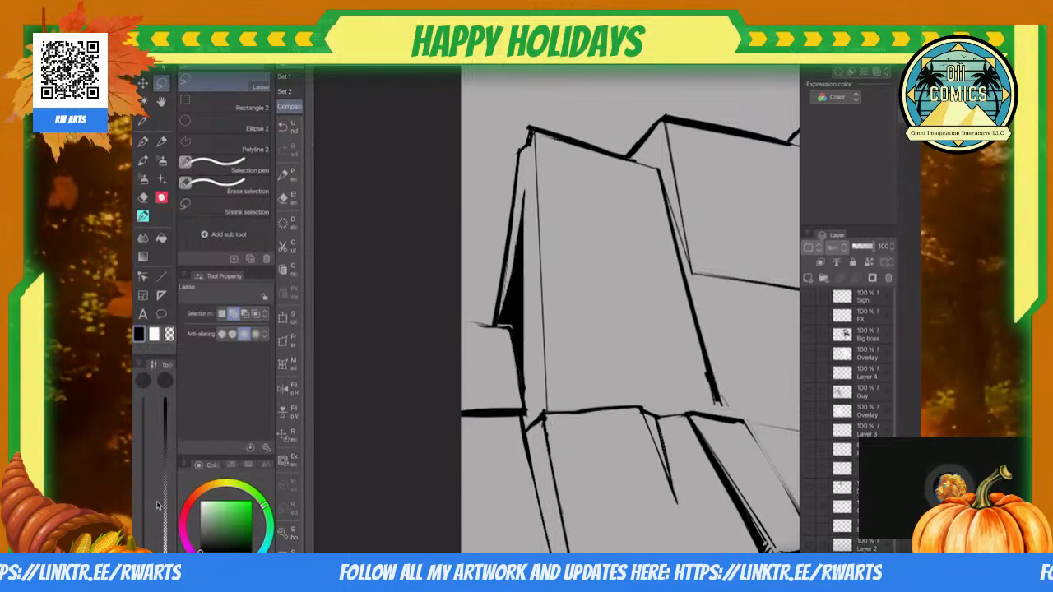
Step: Extend the black lasso-filled shadow toward the block's lower corner and cut its edge into tapered streaks with the eraser
scroll(510, 299, "up", 3)
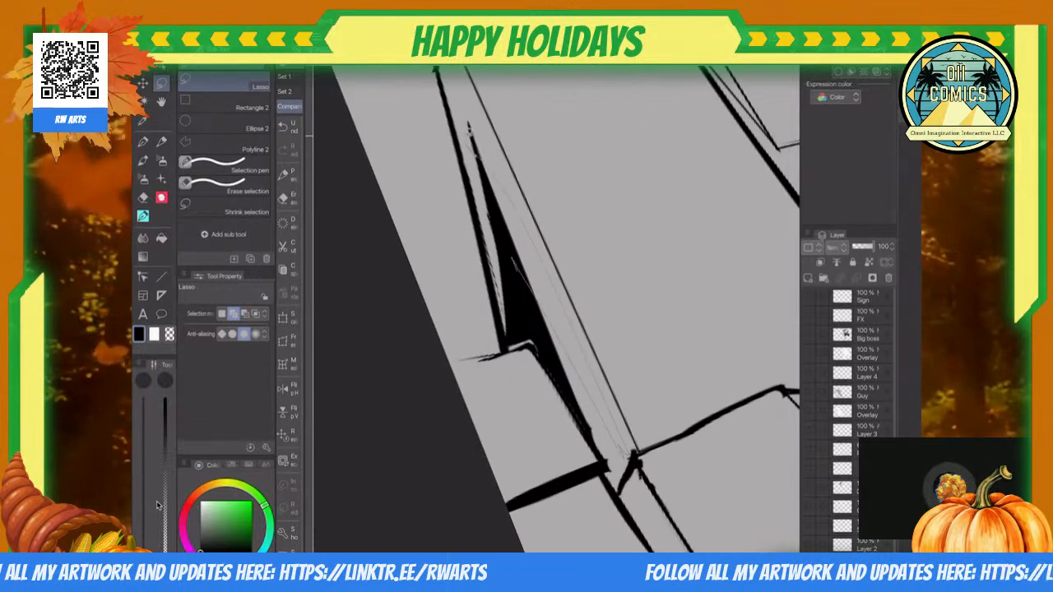
left_click_drag(514, 258, 487, 171)
key("alt+Delete")
key("ctrl+d")
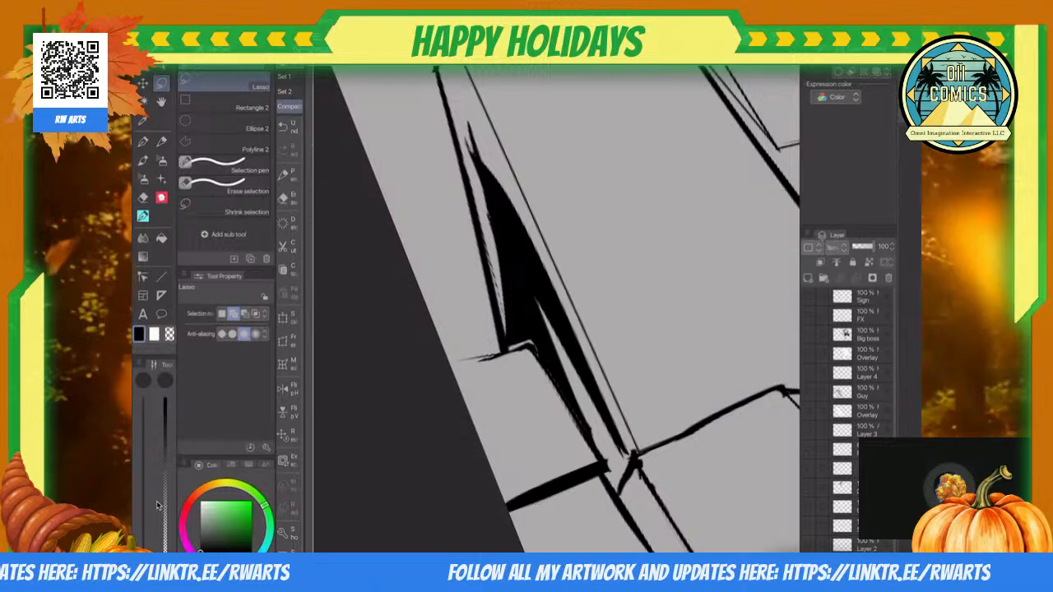
key("e")
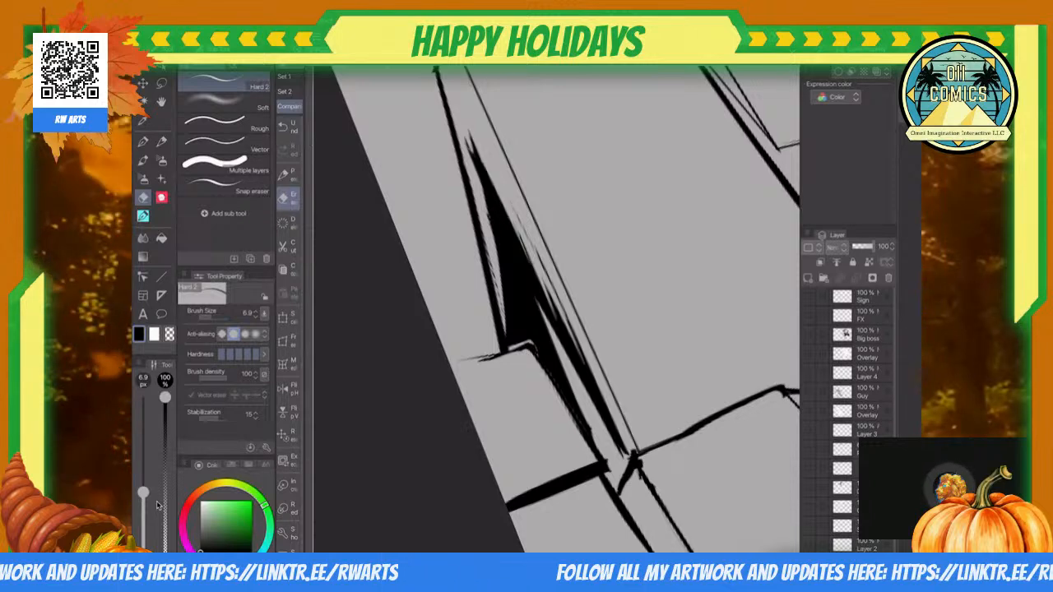
Step: Hatch the gap between the black shadow and the block's corner edge with 5.4 px tapered straight lines
scroll(493, 296, "down", 5)
scroll(493, 337, "up", 4)
key("u")
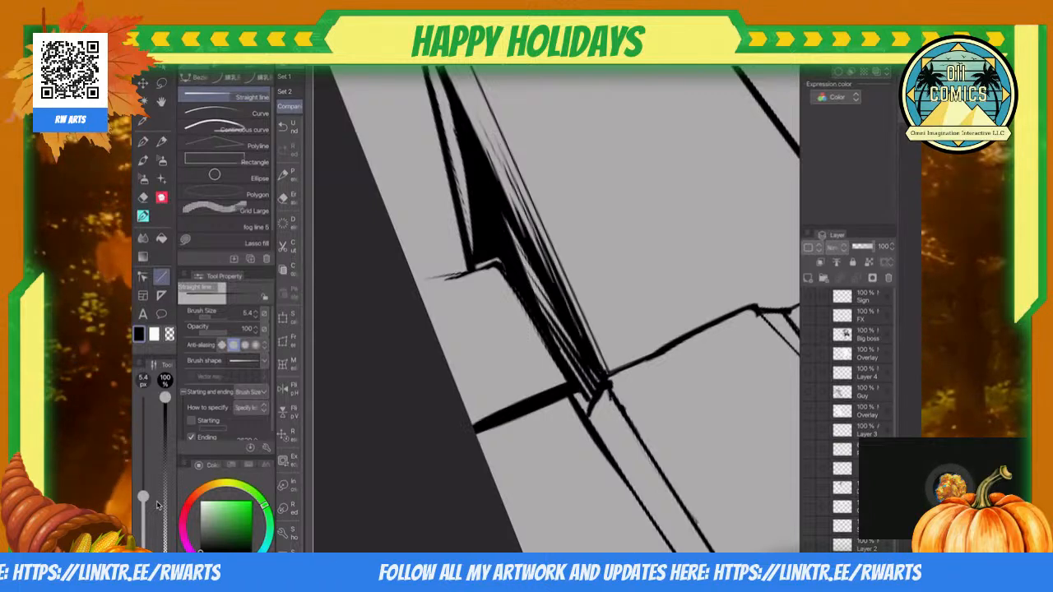
scroll(556, 309, "down", 3)
scroll(556, 310, "up", 2)
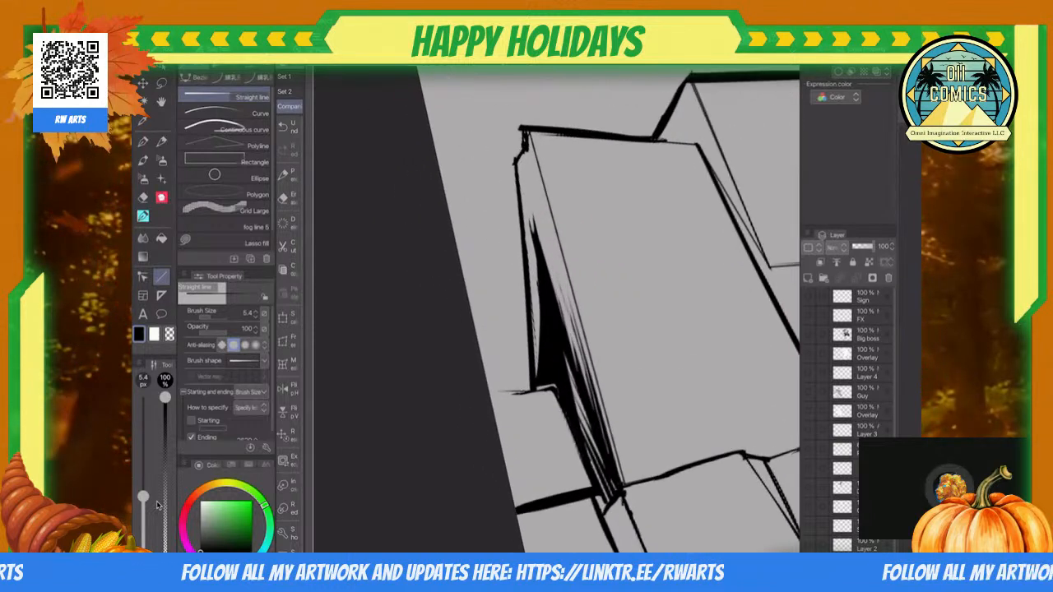
Step: Add long tapered straight lines along the block's outer side edge, filling the gap beside the shadow with black
left_click_drag(522, 173, 537, 381)
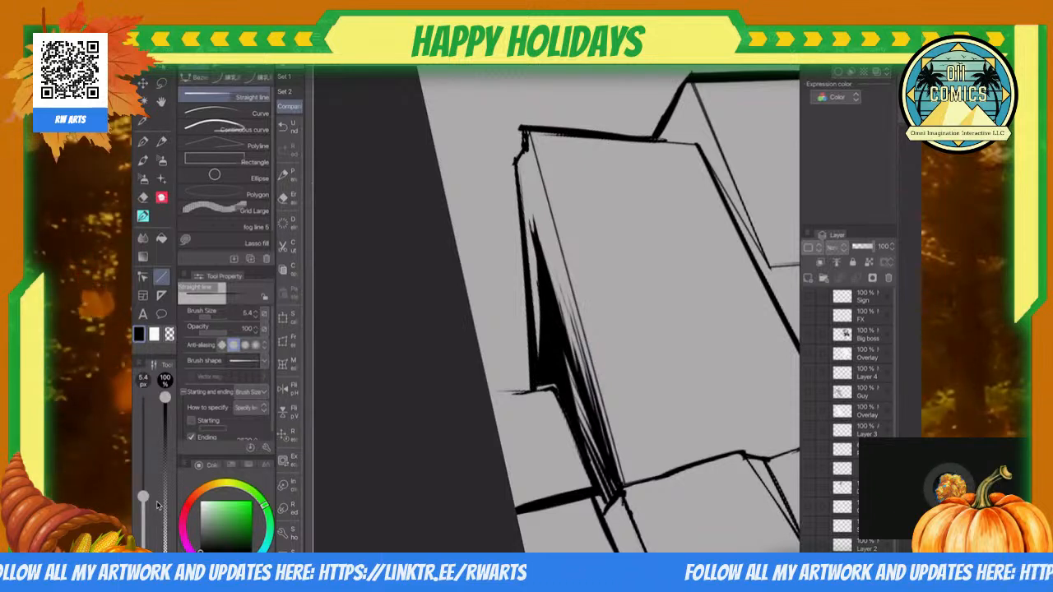
left_click_drag(521, 165, 540, 356)
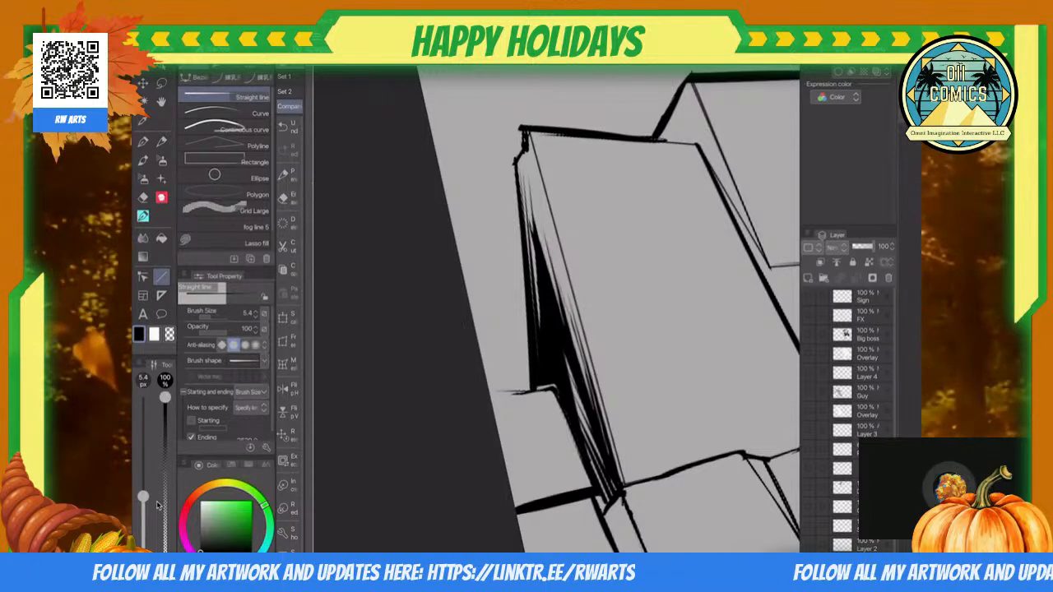
scroll(592, 329, "down", 6)
scroll(592, 329, "up", 8)
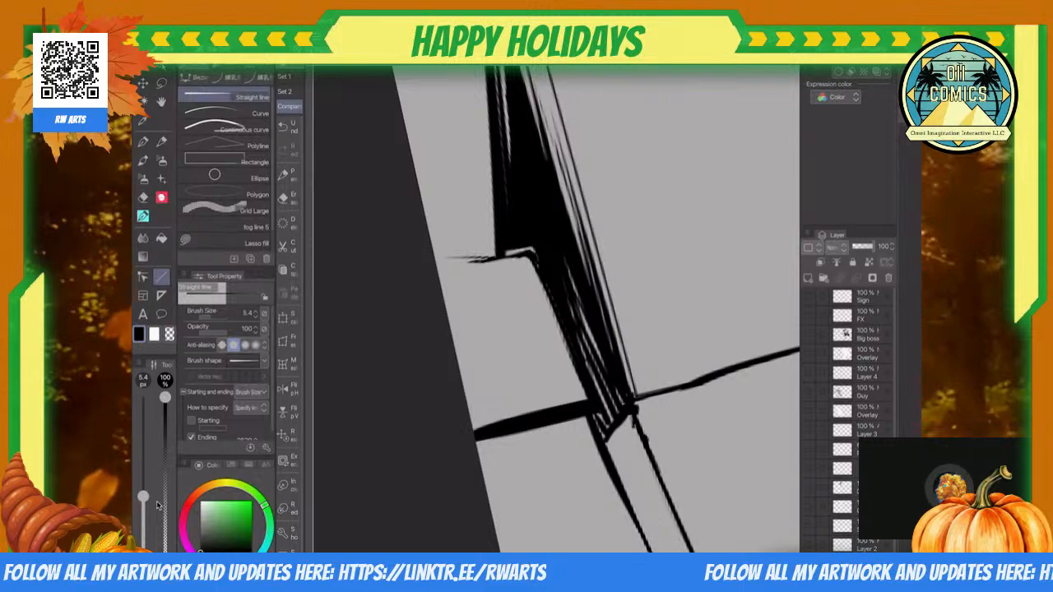
Step: Add four short tapered 4.0 px straight hatch lines below the lower block's top edge, beside the leftmost upright block's shadow
scroll(556, 309, "down", 3)
scroll(544, 321, "up", 3)
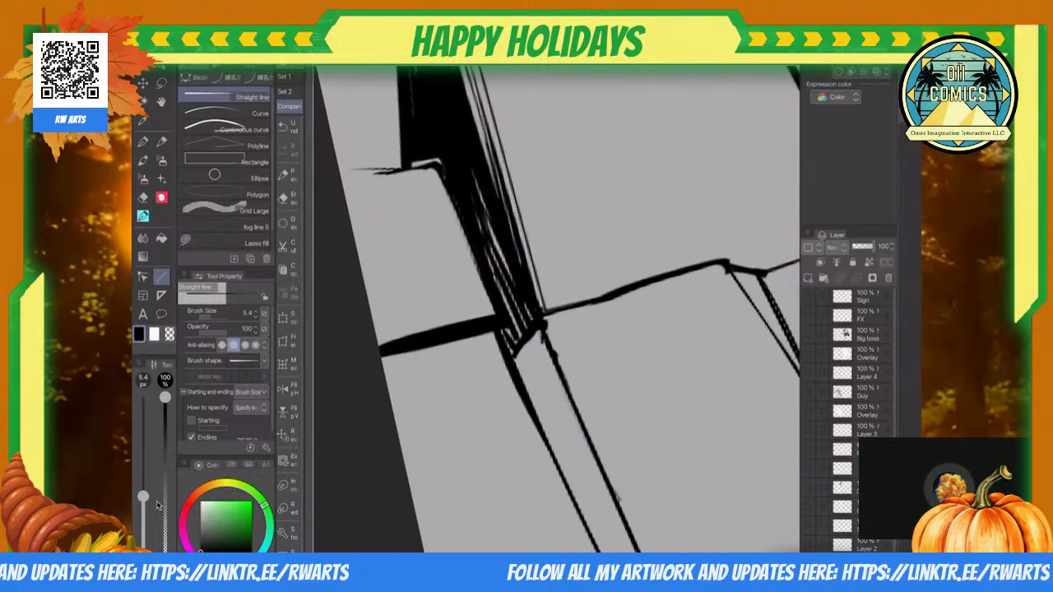
scroll(556, 309, "up", 1)
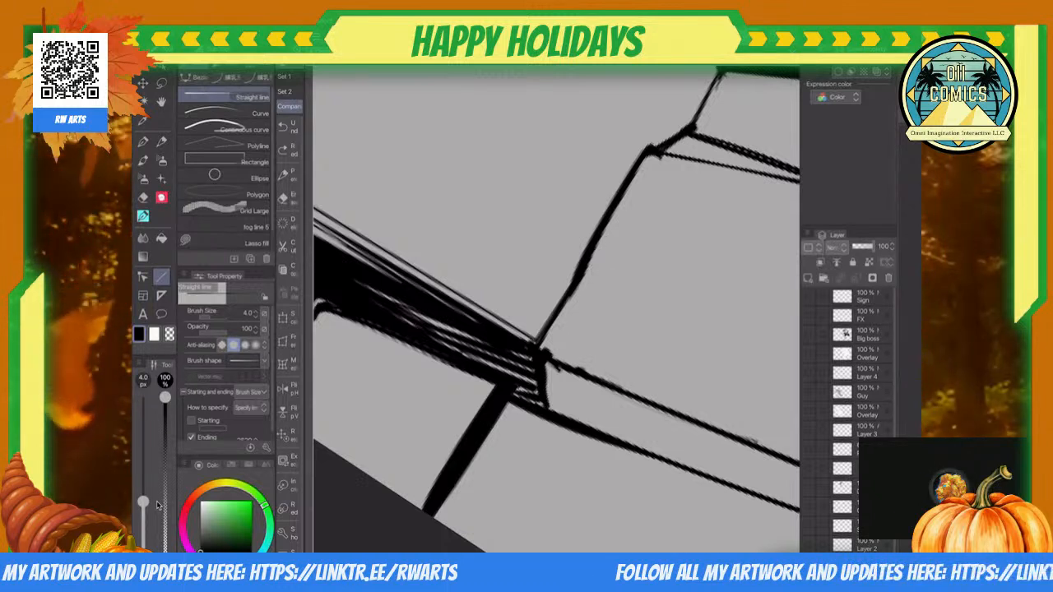
left_click_drag(605, 239, 584, 294)
left_click_drag(624, 303, 626, 245)
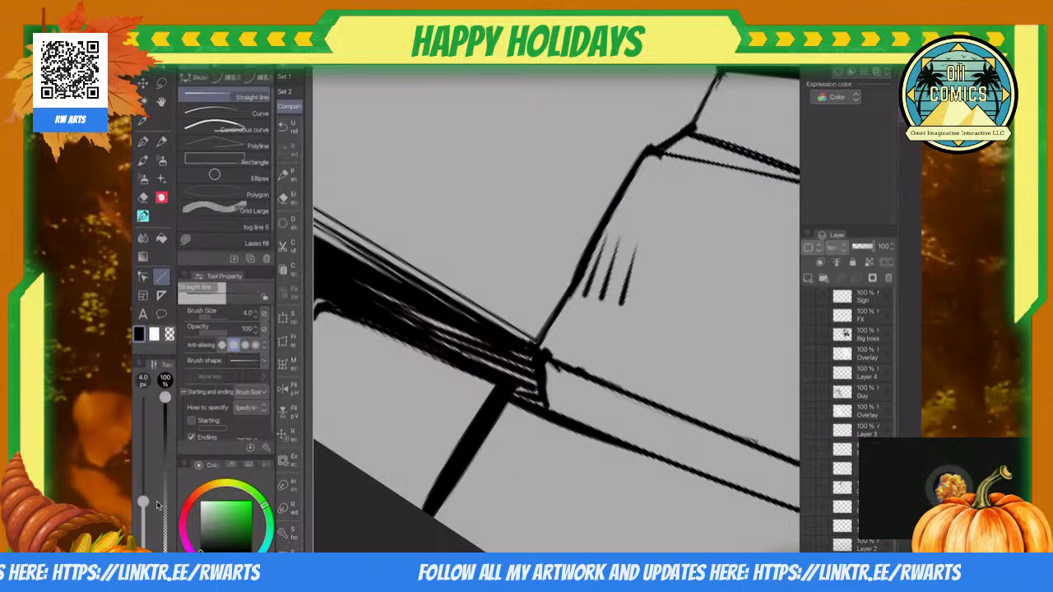
left_click_drag(650, 303, 641, 252)
scroll(556, 309, "down", 5)
scroll(547, 310, "up", 5)
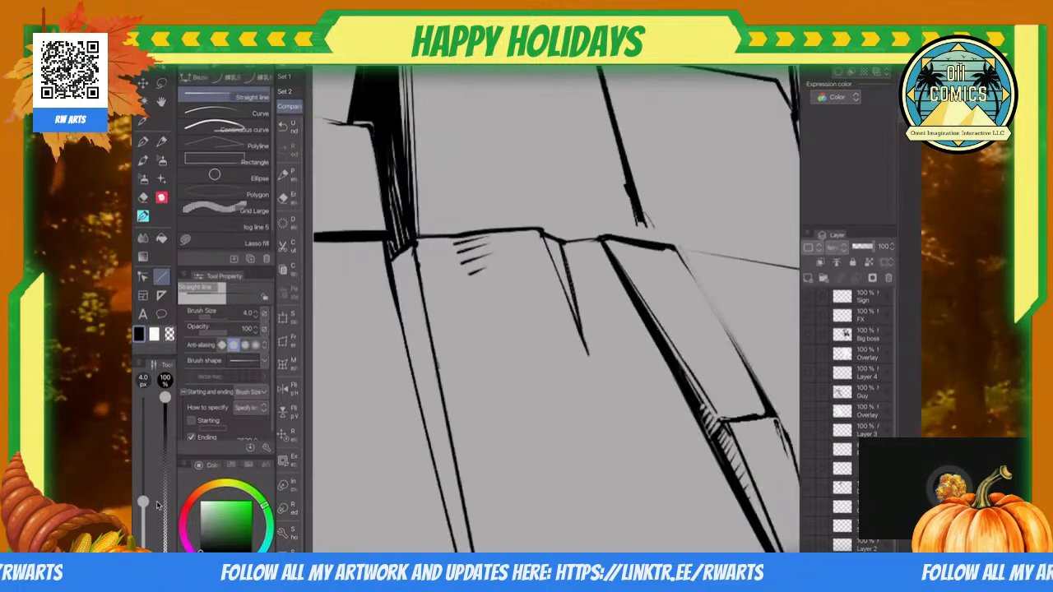
Step: Fade the lower tip of the wedge-shaped crack and thin the neighbouring narrow block's thick top edge with the 6.9 px Hard 2 eraser
key("e")
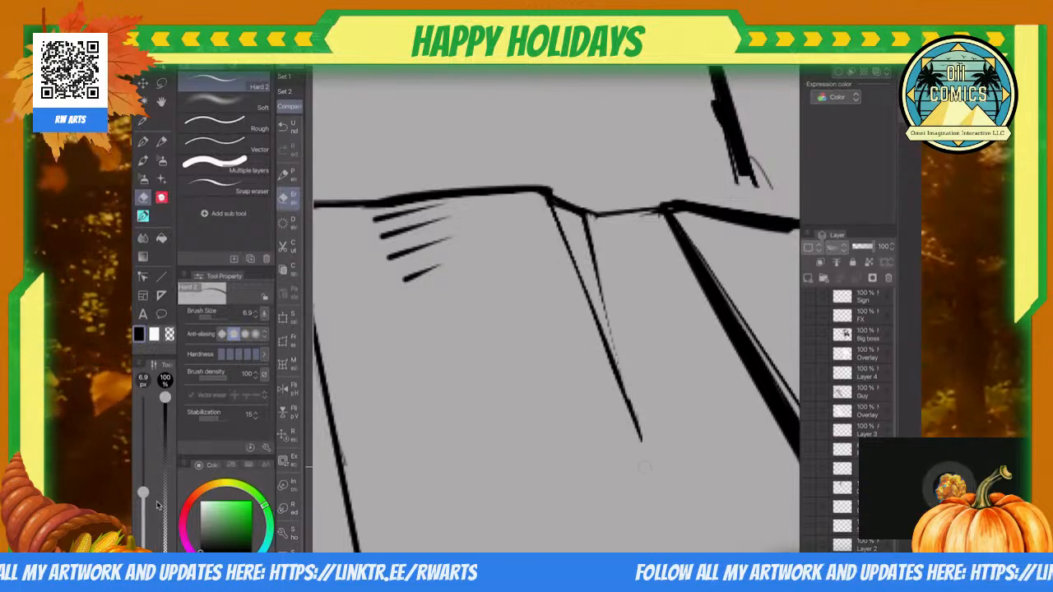
left_click_drag(602, 344, 641, 441)
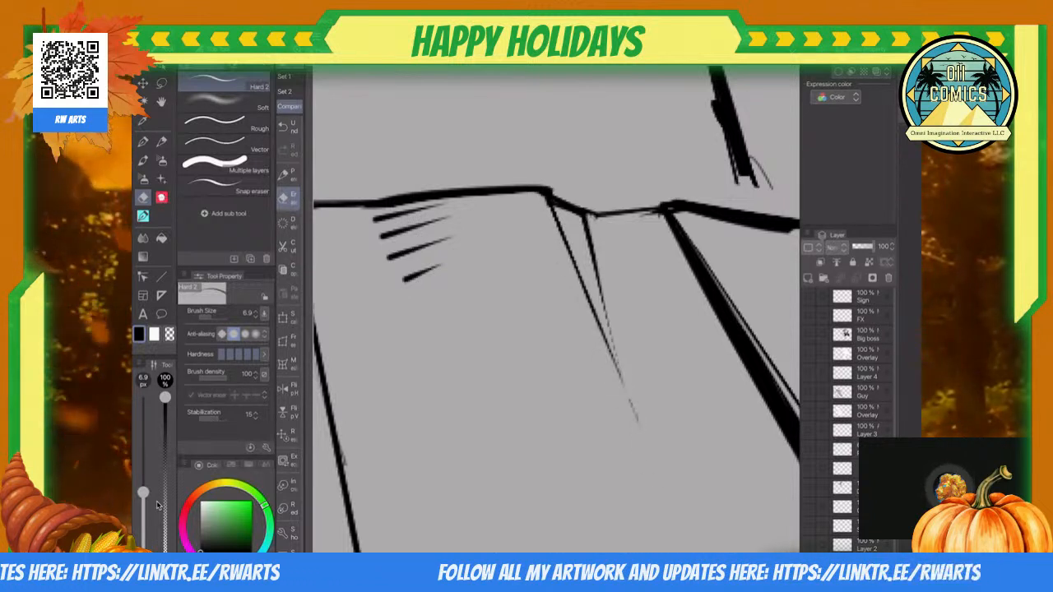
left_click_drag(674, 205, 621, 323)
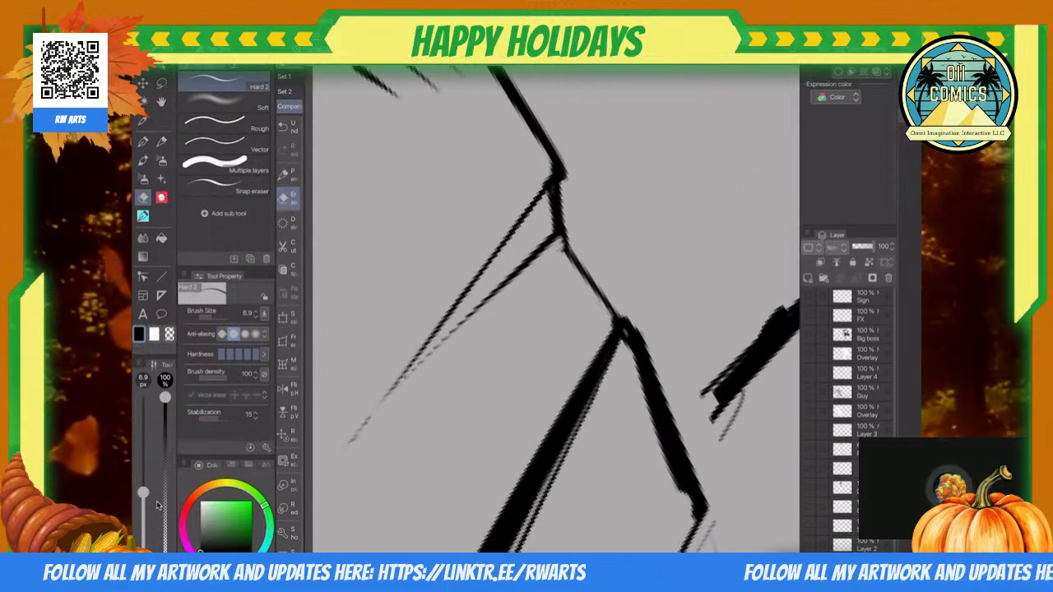
left_click_drag(621, 324, 544, 212)
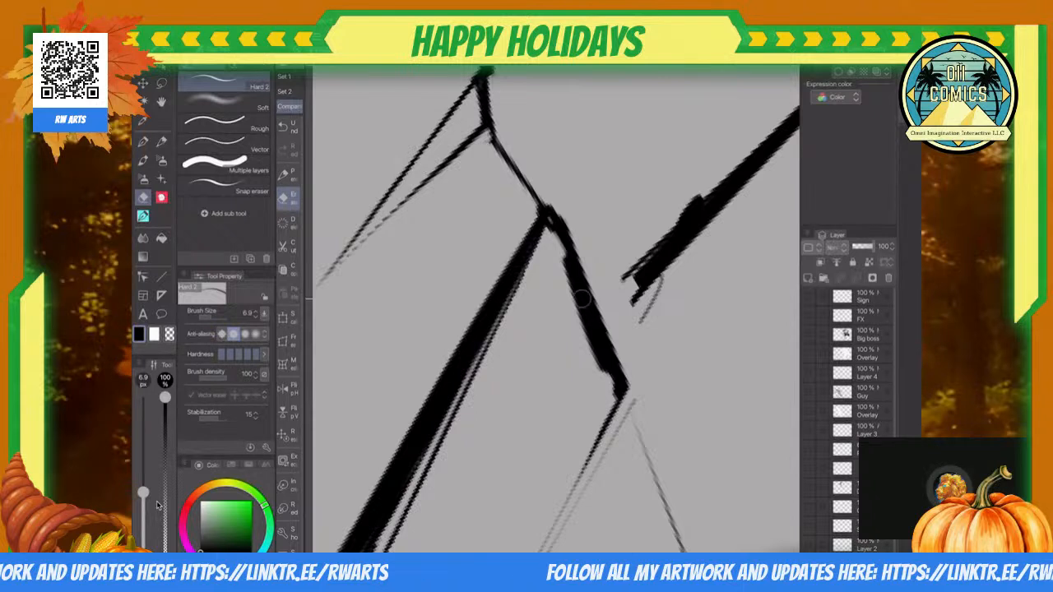
left_click_drag(566, 272, 613, 374)
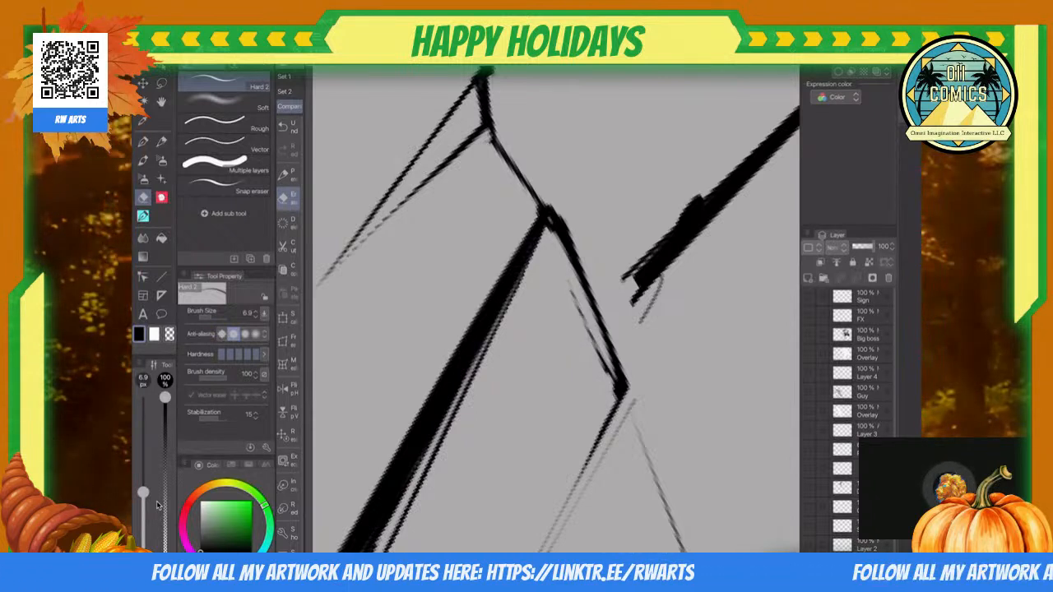
scroll(556, 309, "down", 5)
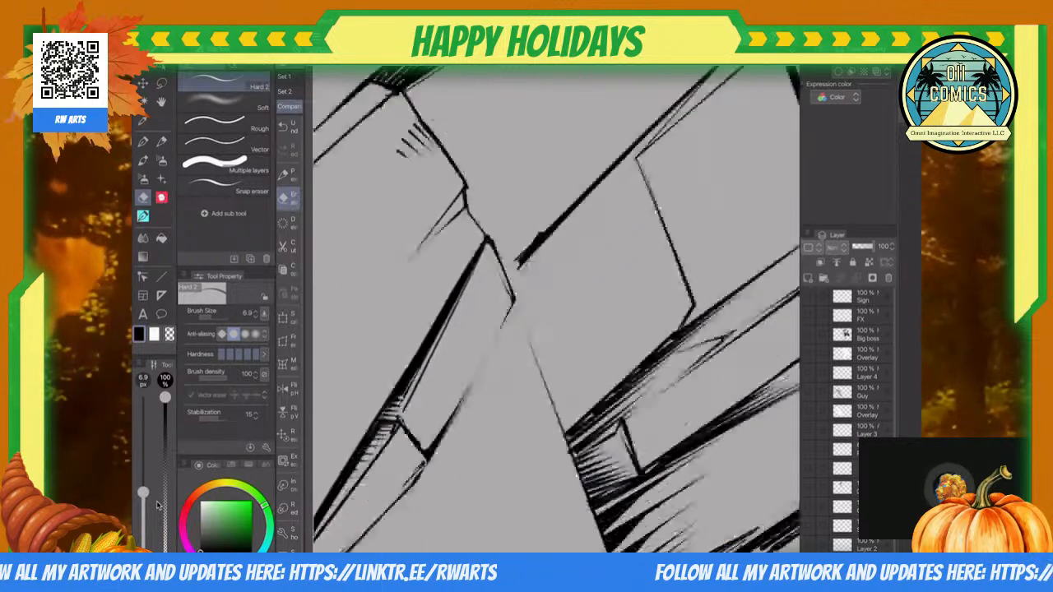
Step: Thicken the short outline segment between the wedge crack and the narrow block with a 4.0 px straight line
scroll(556, 310, "up", 5)
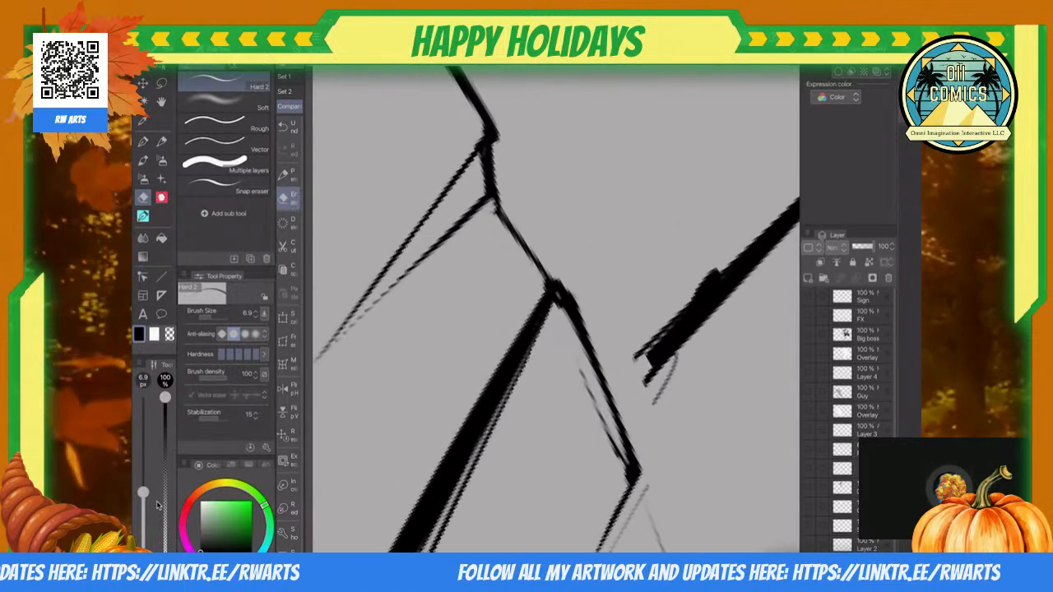
key("u")
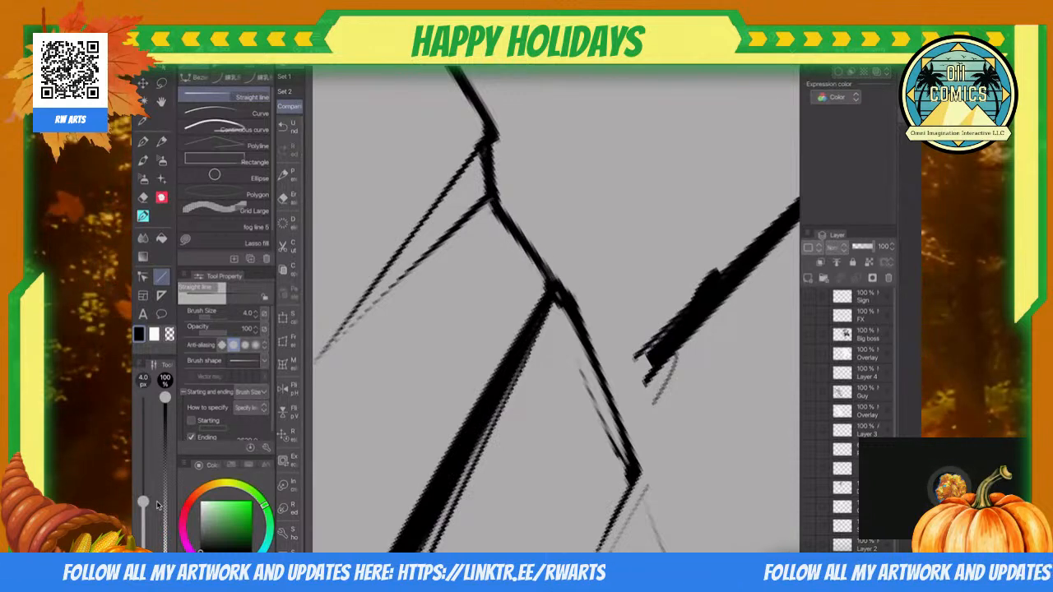
scroll(556, 309, "down", 8)
scroll(556, 310, "up", 1)
scroll(556, 309, "down", 1)
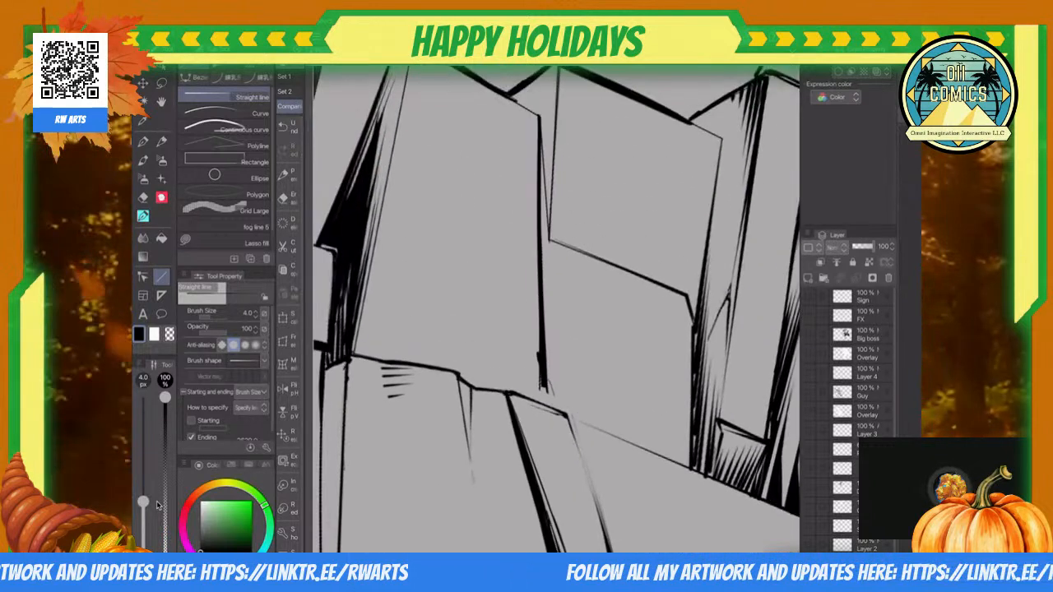
Step: Thin the short slanted edge where the second upright block meets the leftmost block's top, using the 6.9 px eraser
scroll(556, 310, "up", 6)
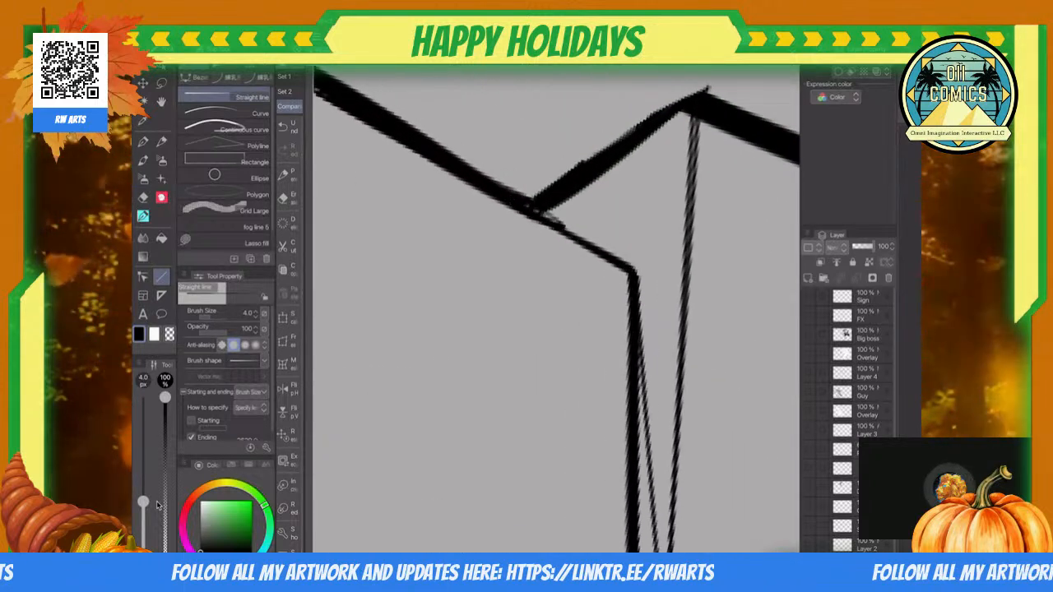
scroll(556, 310, "down", 2)
scroll(556, 310, "up", 5)
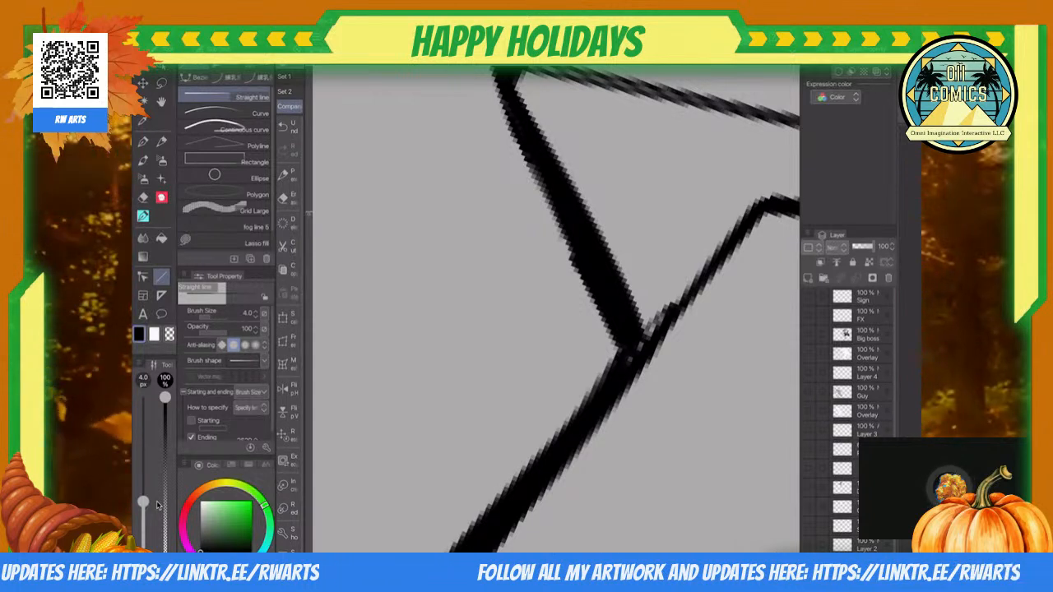
key("e")
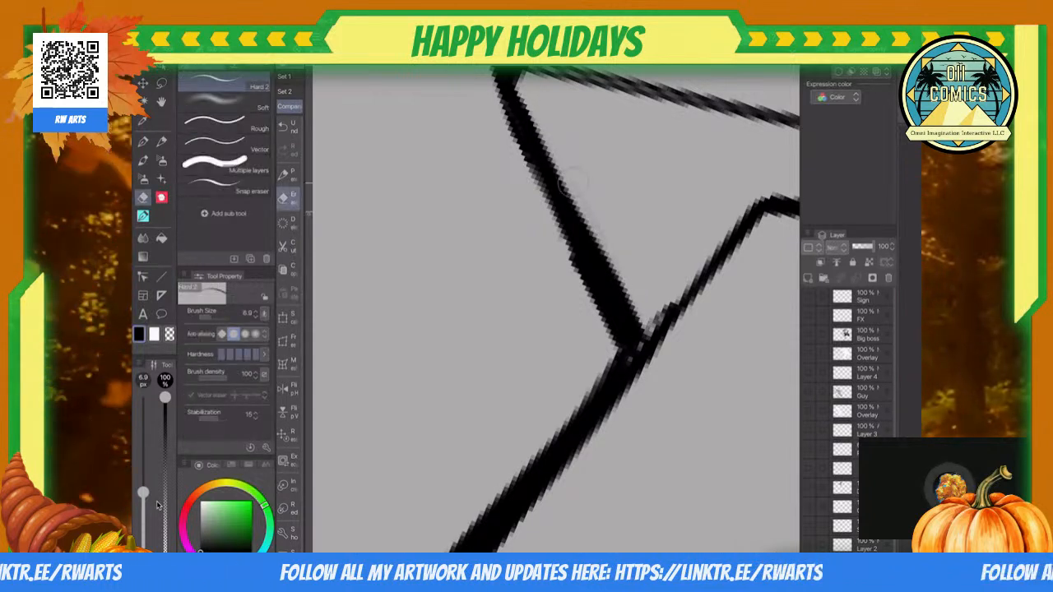
left_click_drag(491, 92, 607, 360)
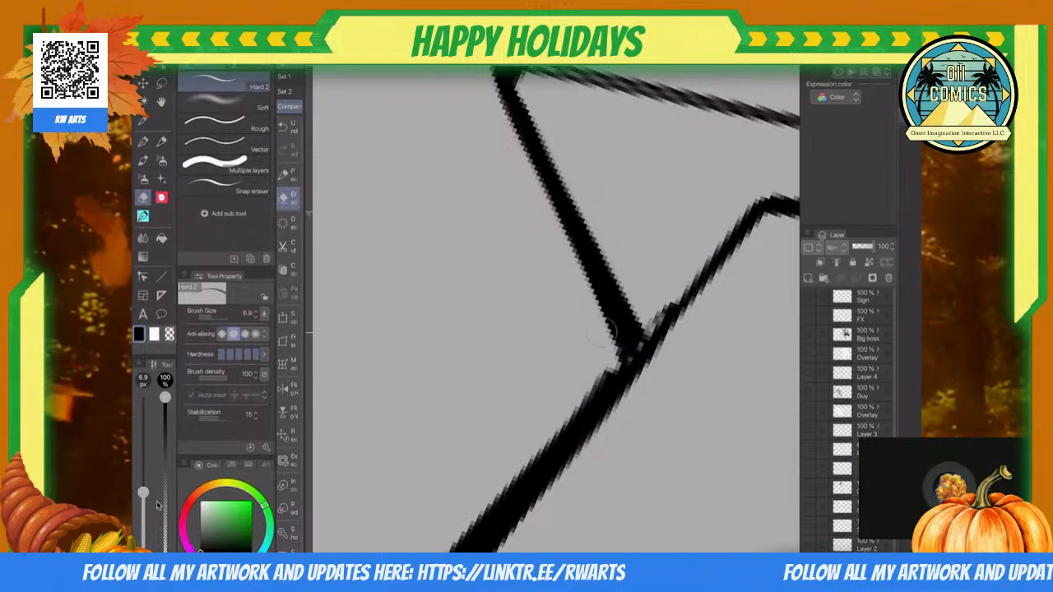
scroll(490, 331, "down", 5)
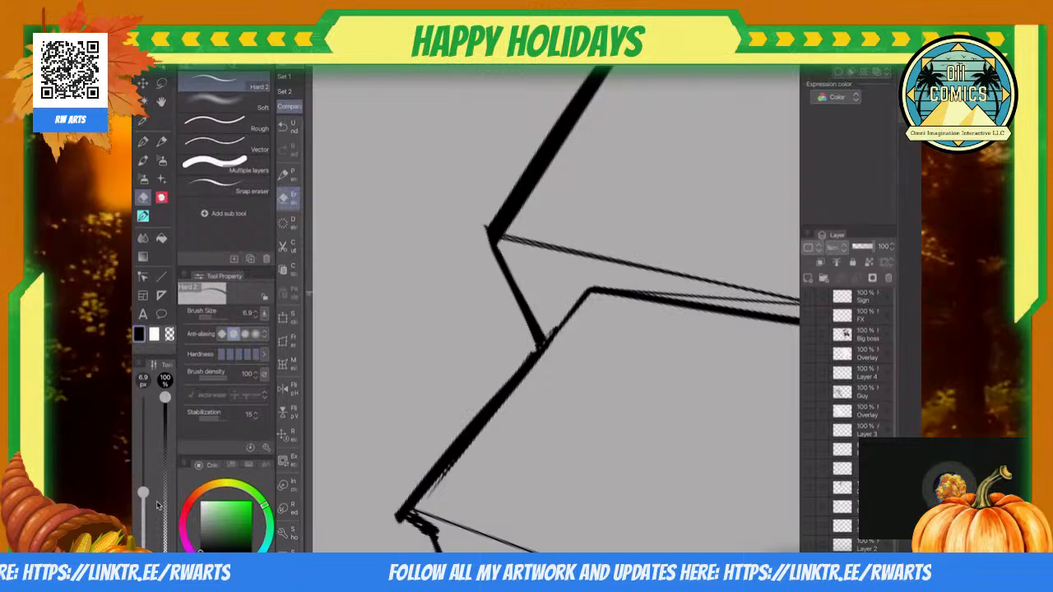
scroll(556, 308, "down", 8)
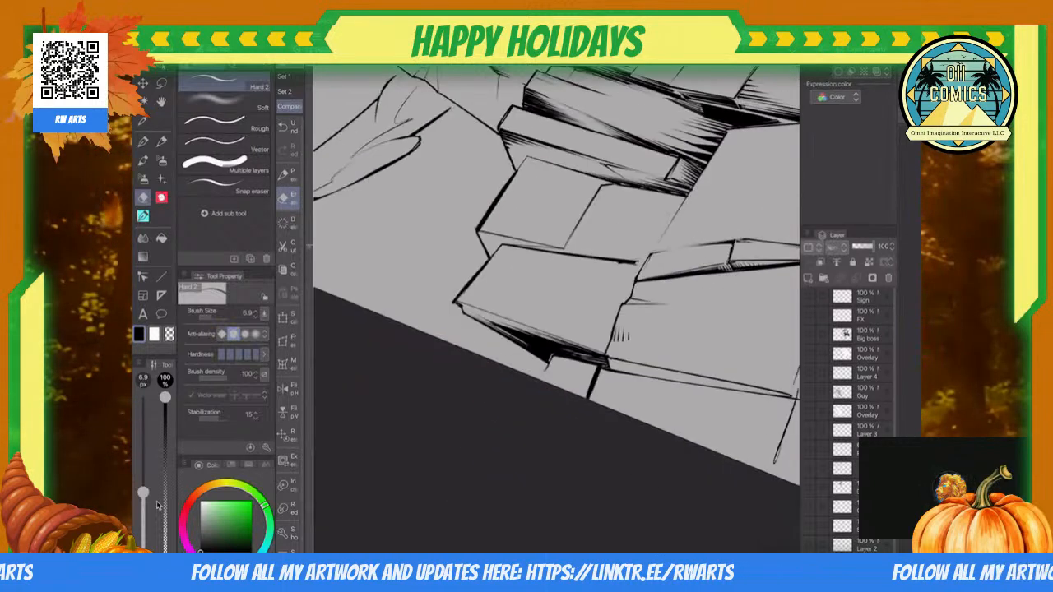
scroll(459, 292, "up", 4)
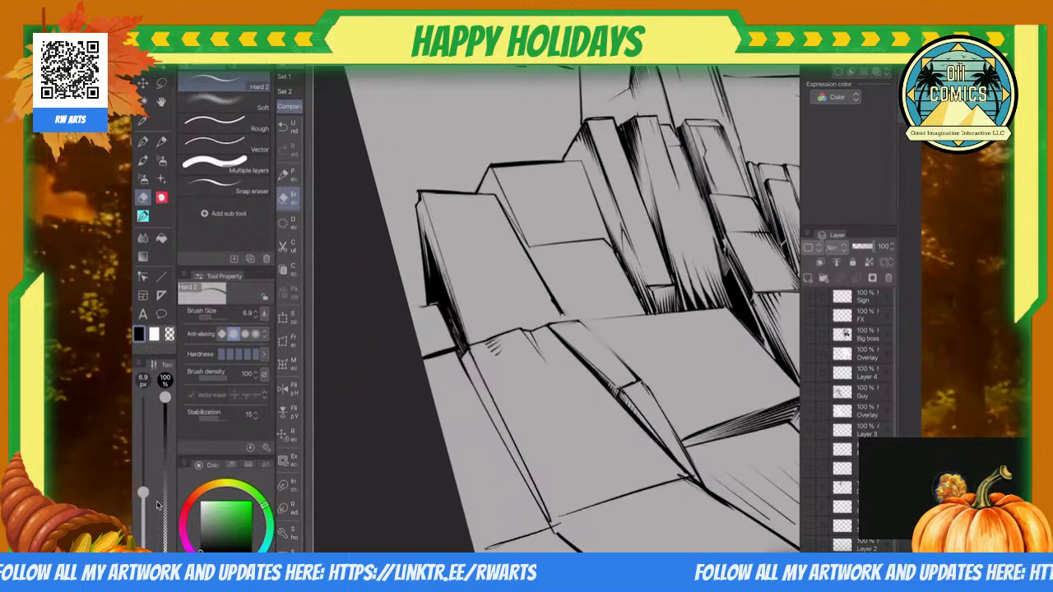
Step: Chip the leftmost upright block's upper outer corner with the eraser and clean up the notch outline with the 4.9 px Inkster pen
scroll(461, 246, "up", 5)
mouse_move(466, 216)
left_mouse_down()
mouse_move(465, 191)
mouse_move(458, 198)
left_mouse_up()
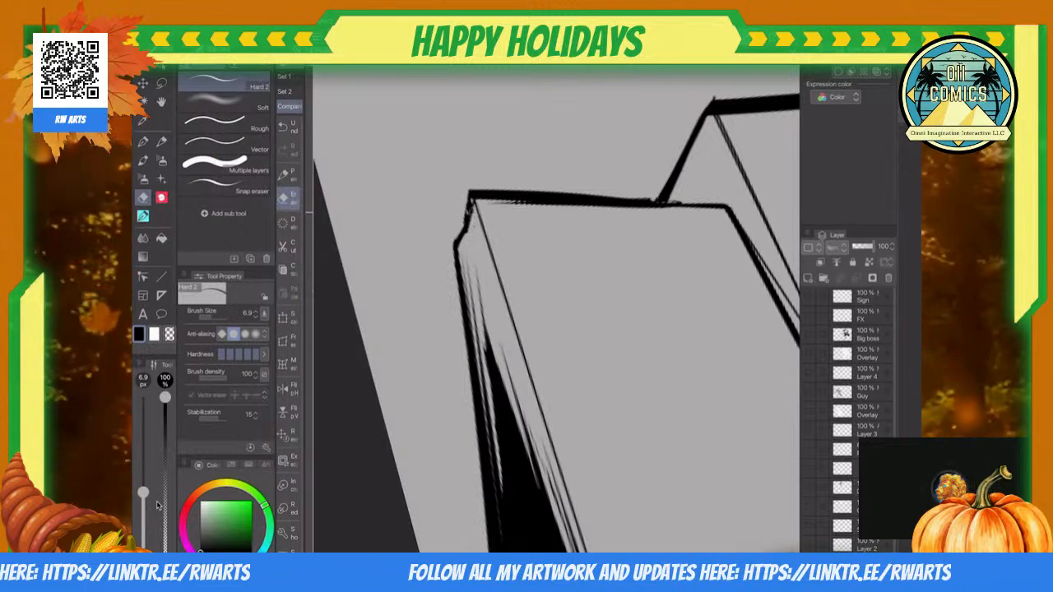
key("p")
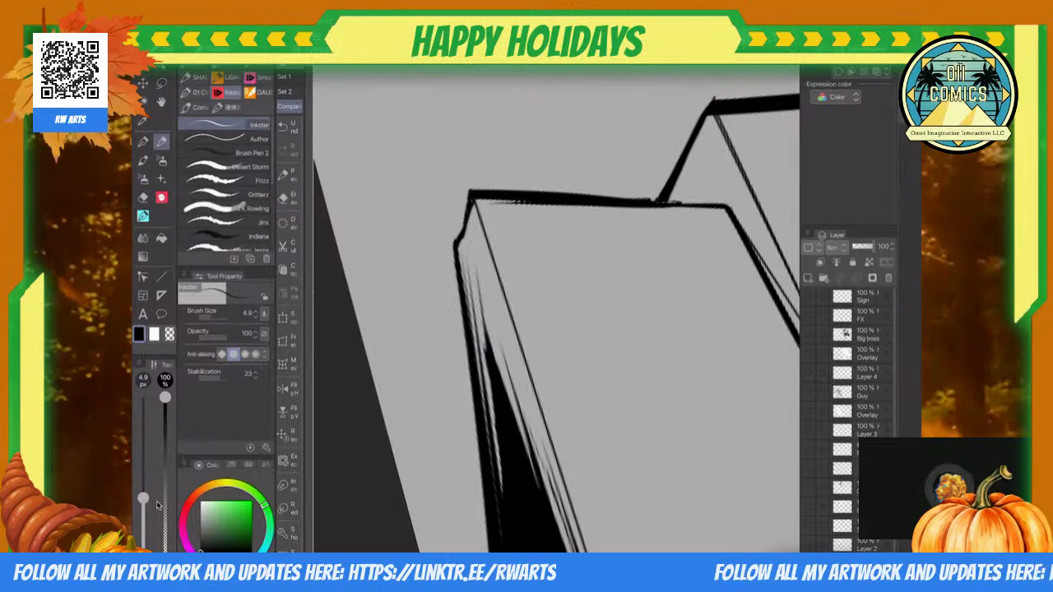
scroll(556, 309, "down", 5)
scroll(556, 310, "up", 4)
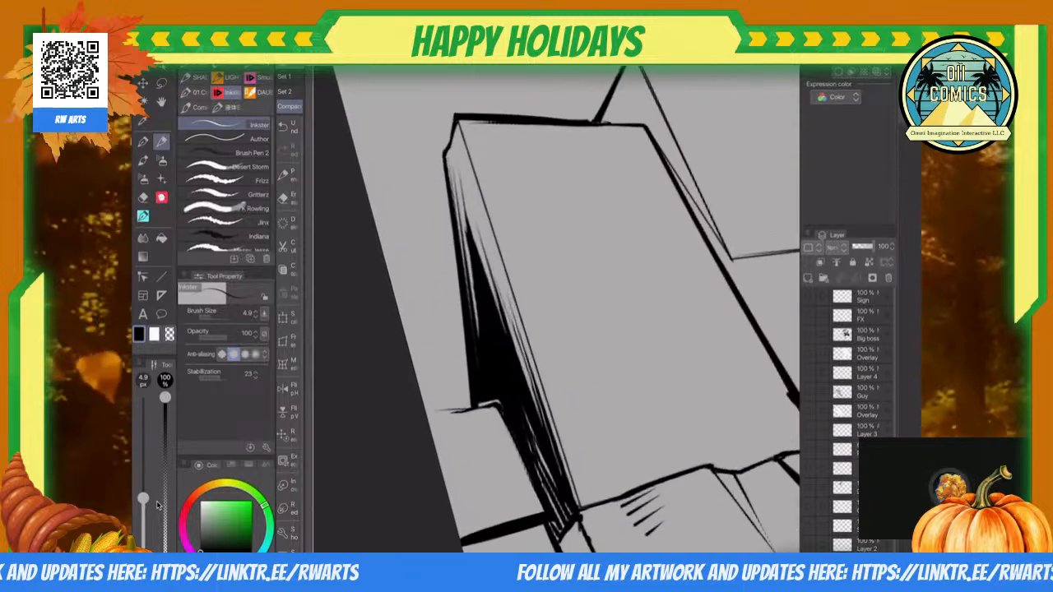
Step: Erase a thin light rim between the black shadow and the small ledge's outline at the leftmost upright block's base
key("e")
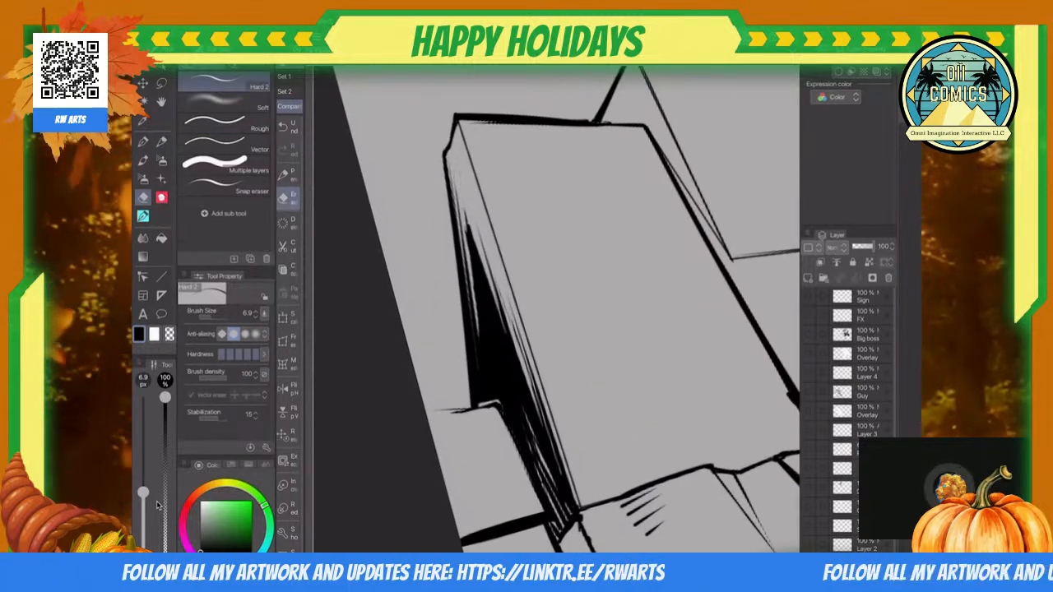
key("u")
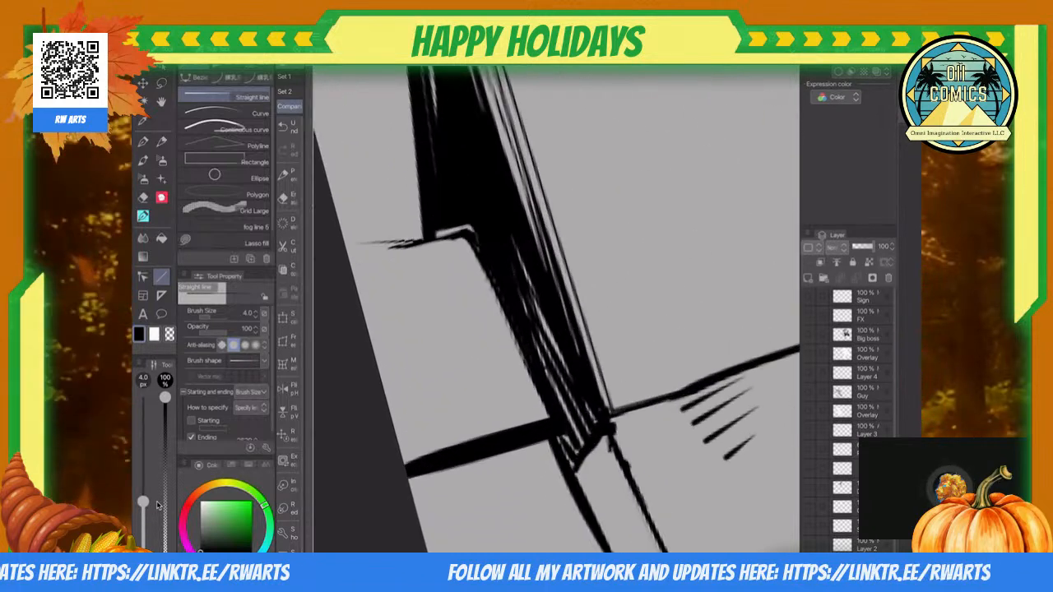
key("e")
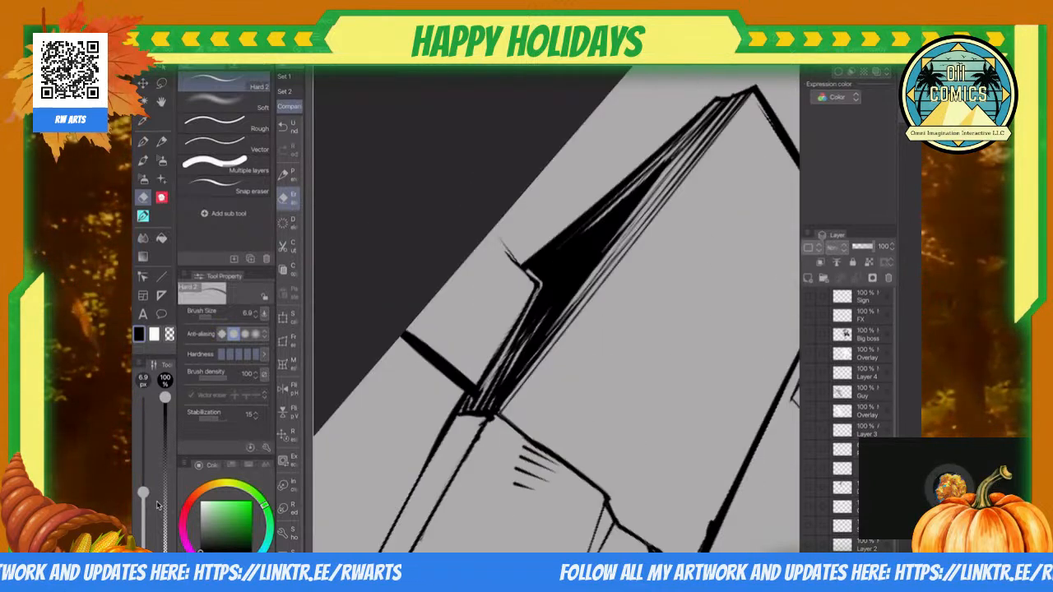
scroll(556, 309, "up", 5)
left_click_drag(530, 395, 388, 233)
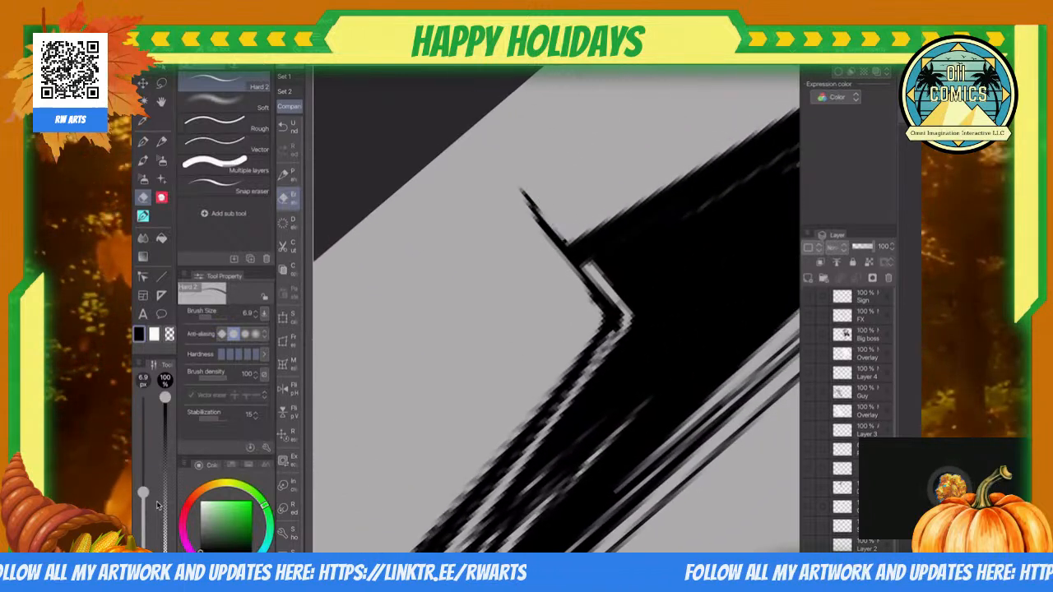
Step: Extend the leftmost upright block's inner side edge down to the ledge with the 4.9 px Inkster pen and erase its stray marks
key("p")
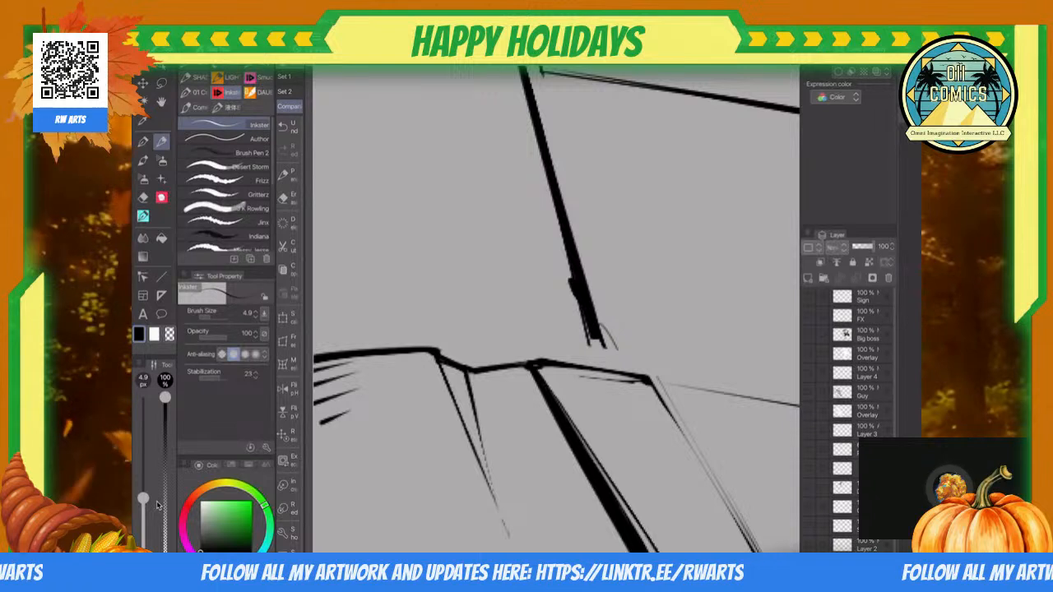
left_click_drag(593, 313, 607, 368)
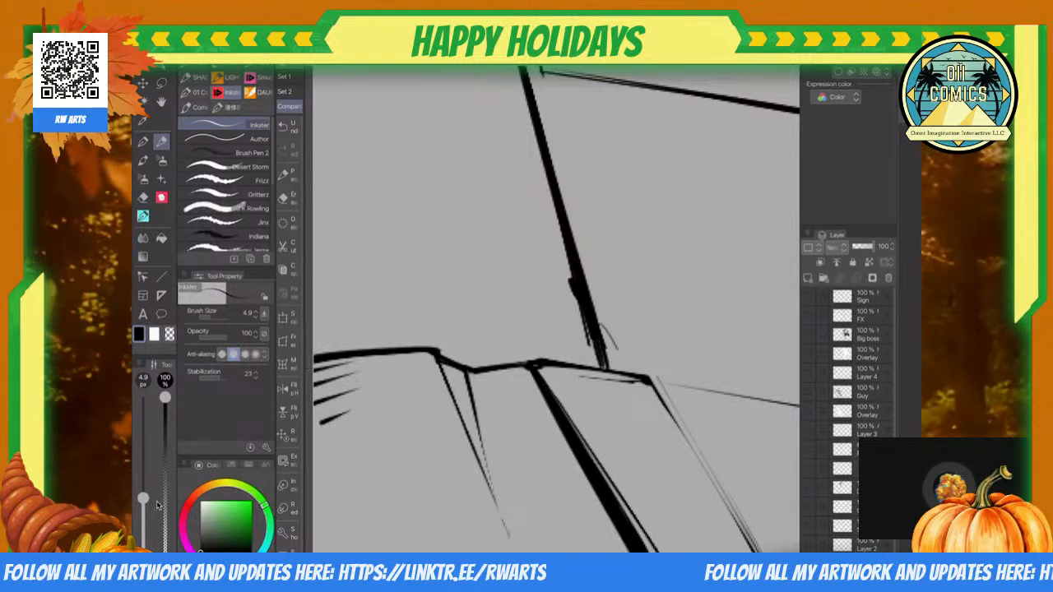
key("e")
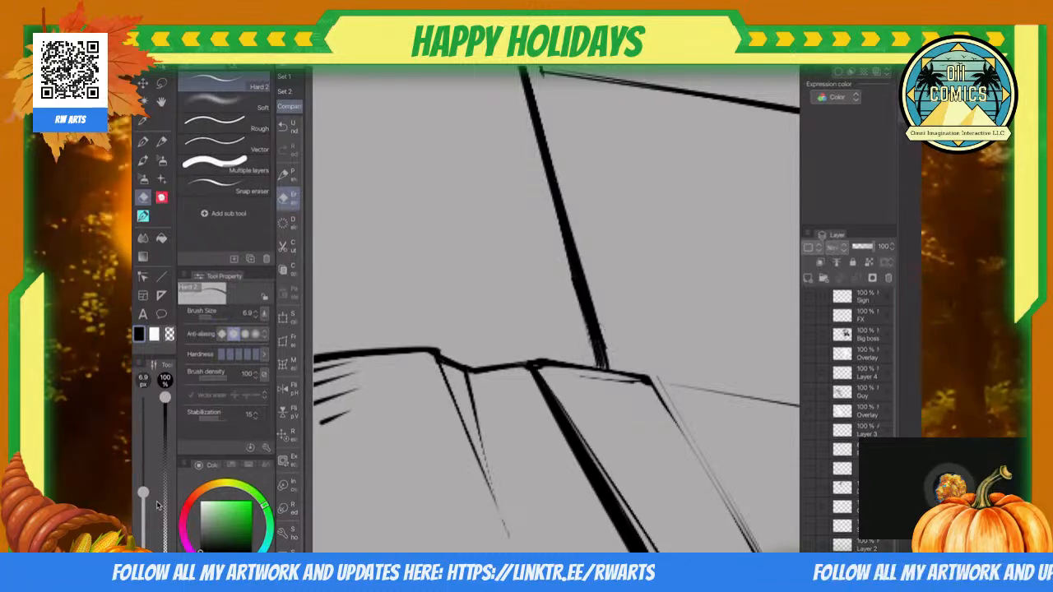
scroll(556, 309, "down", 3)
scroll(557, 309, "up", 2)
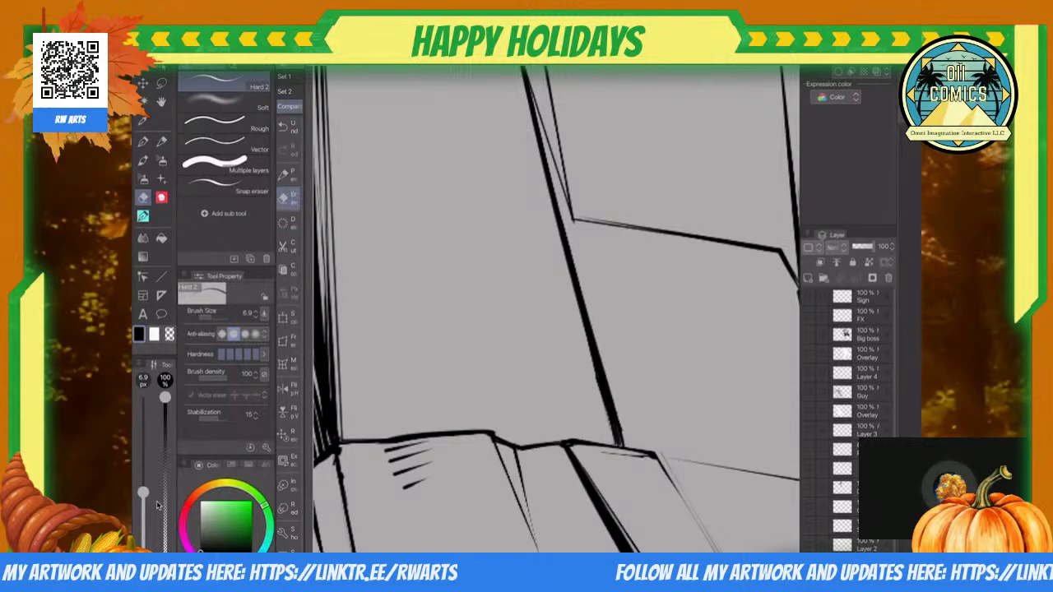
Step: Ink the second block's lower inner corner toward the leftmost upright block's side edge with the 4.9 px Inkster pen
scroll(556, 309, "up", 3)
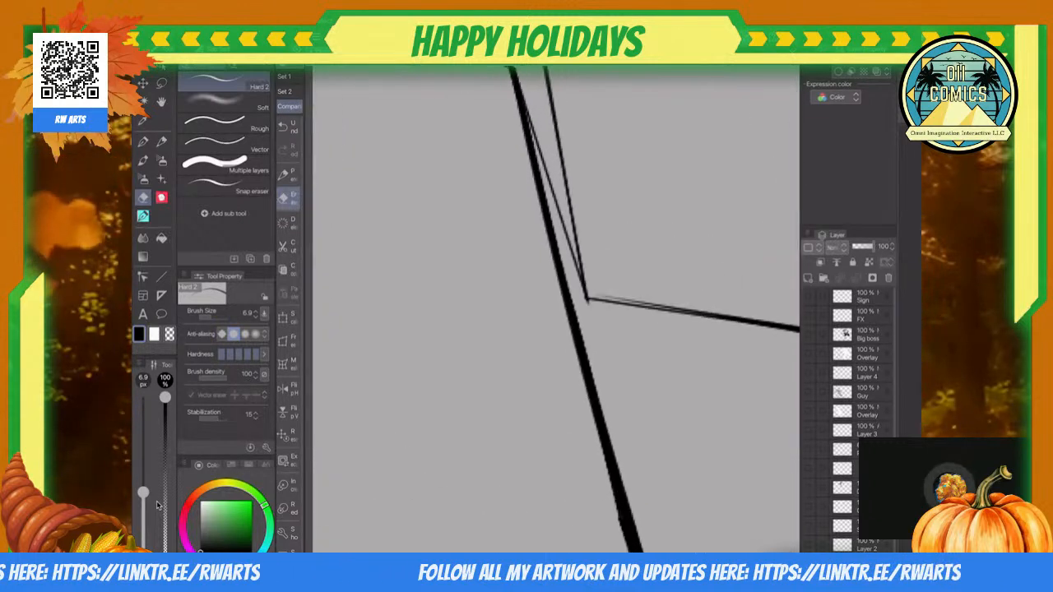
key("p")
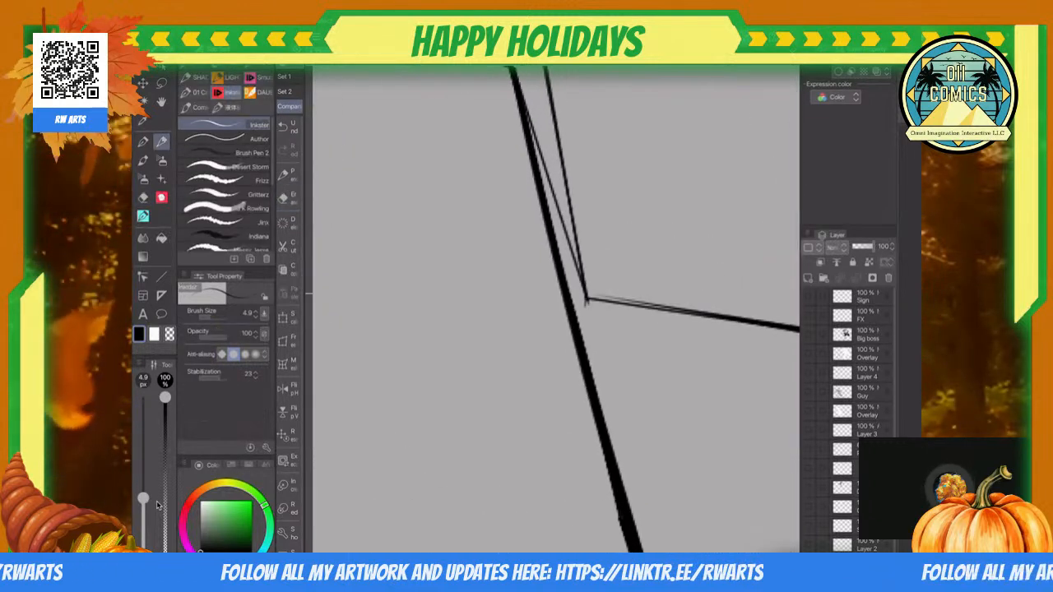
left_click_drag(587, 297, 628, 498)
scroll(556, 309, "down", 5)
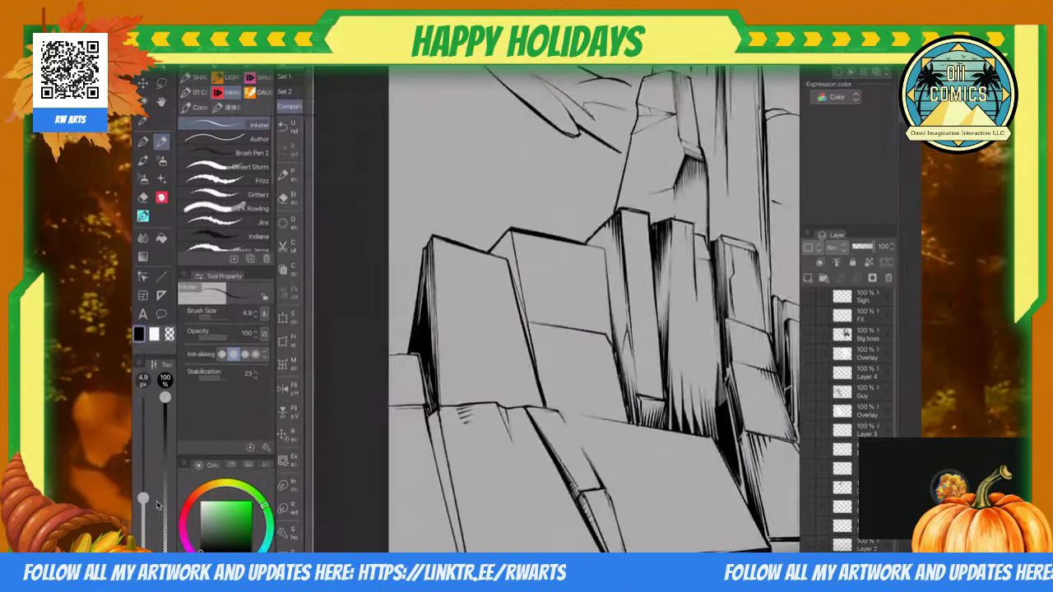
scroll(556, 309, "up", 5)
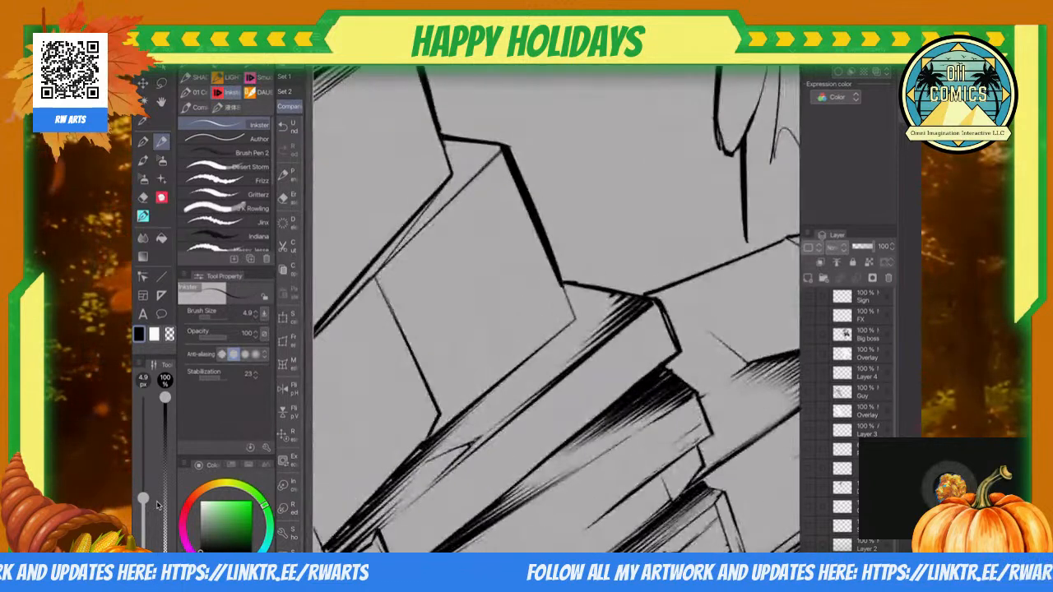
Step: Ink the slanted edge joining the hatched column to the second block's top and thin it with the 6.9 px Hard eraser
left_click_drag(614, 320, 639, 390)
scroll(556, 308, "down", 5)
scroll(556, 308, "up", 5)
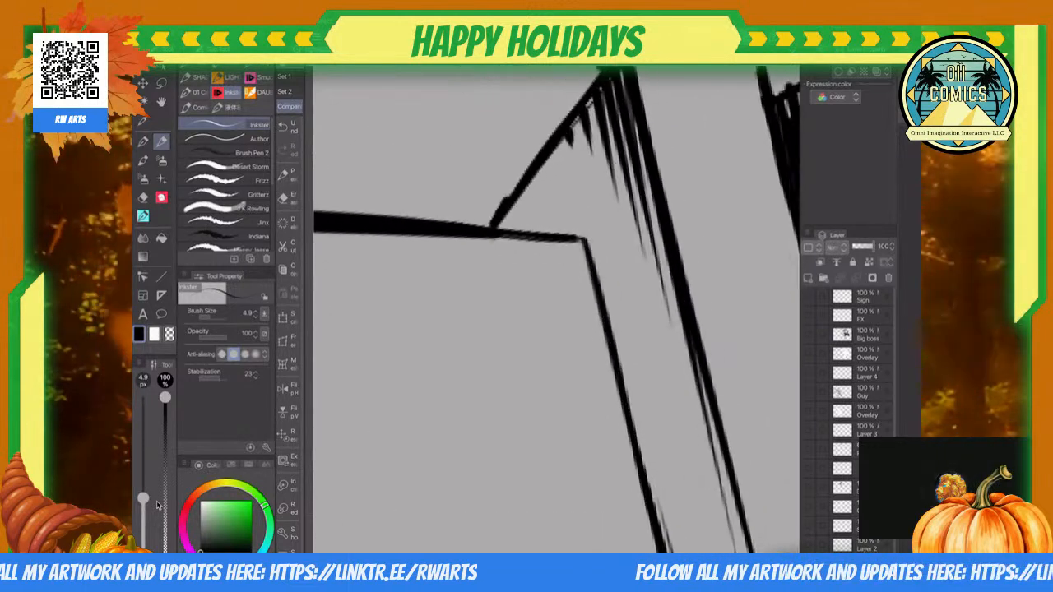
scroll(557, 309, "down", 4)
scroll(556, 308, "up", 5)
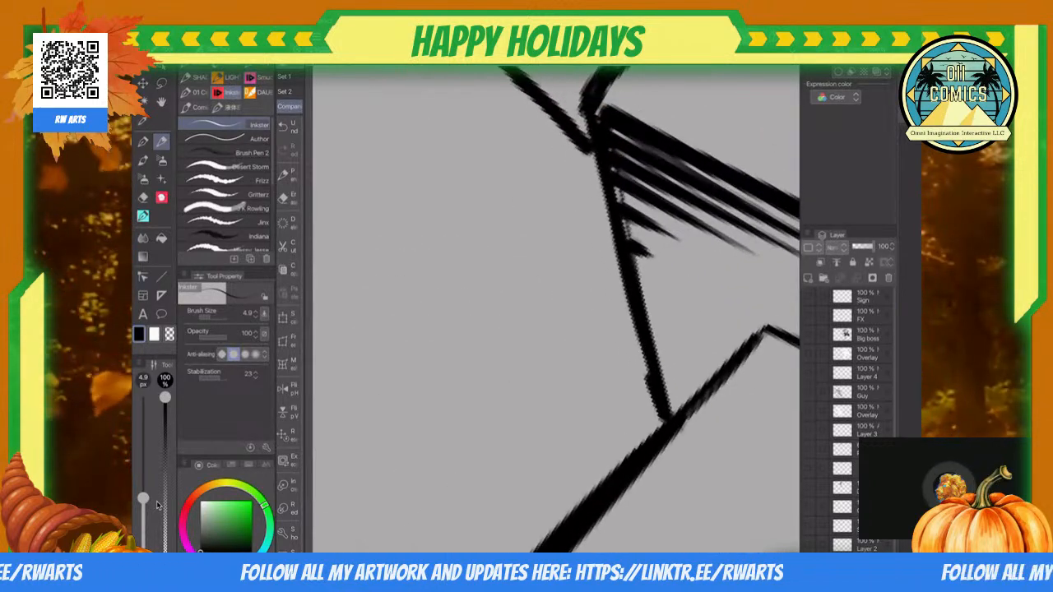
left_click_drag(592, 154, 641, 365)
key("e")
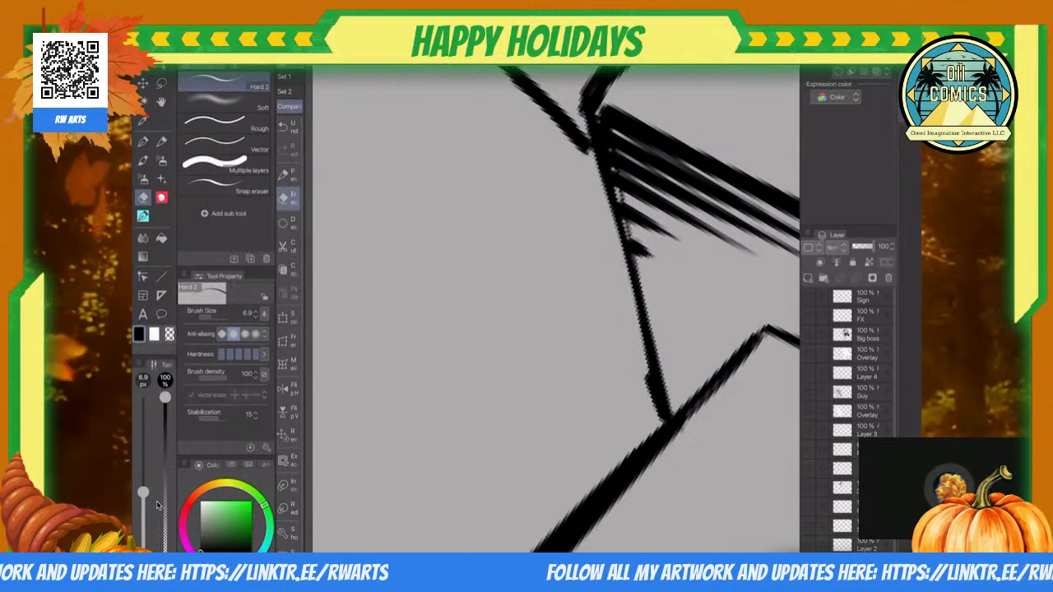
key("p")
key("e")
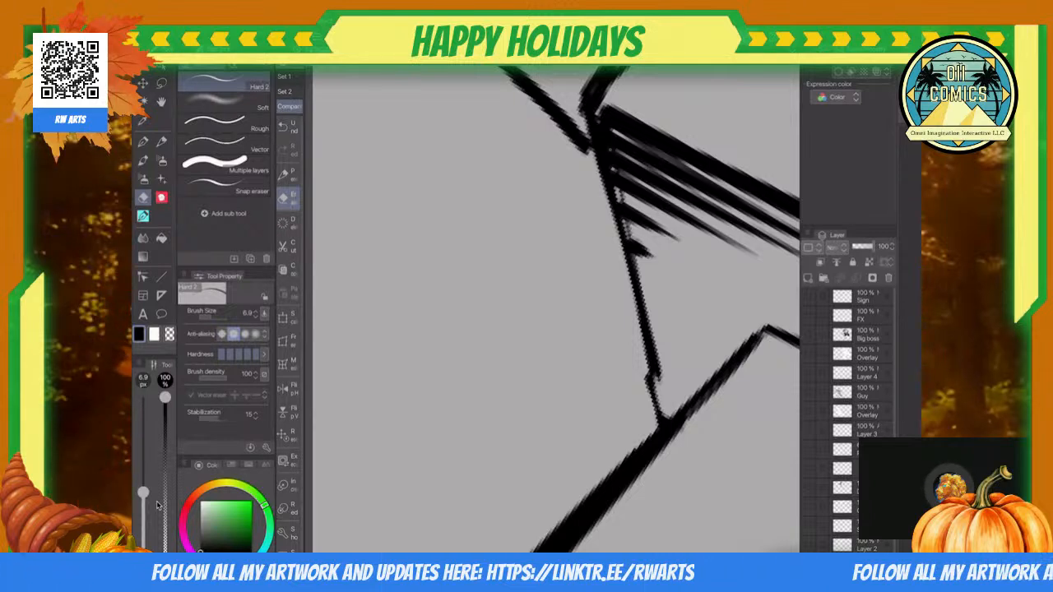
scroll(556, 309, "down", 8)
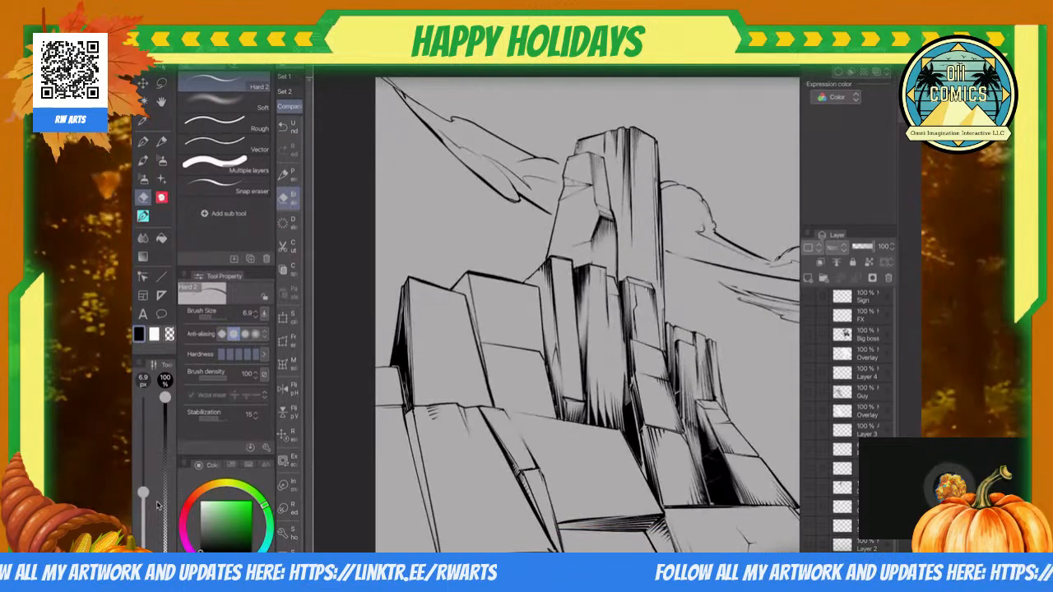
Step: Fill the triangular notch on the tower's front block with tapering straight-line hatching, going from 4.0 px down to 2.6 px
scroll(556, 308, "up", 8)
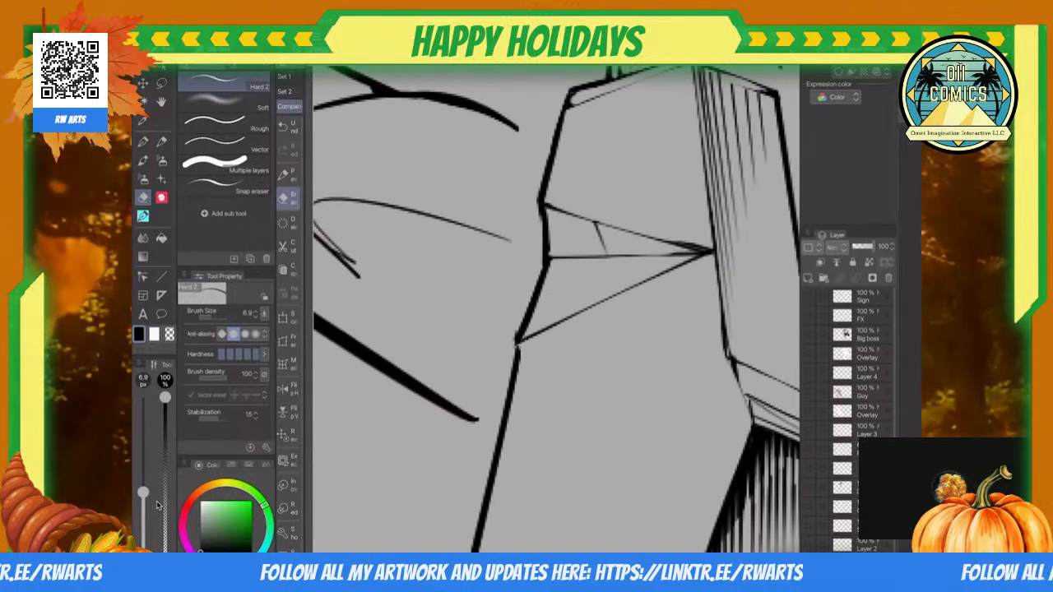
key("u")
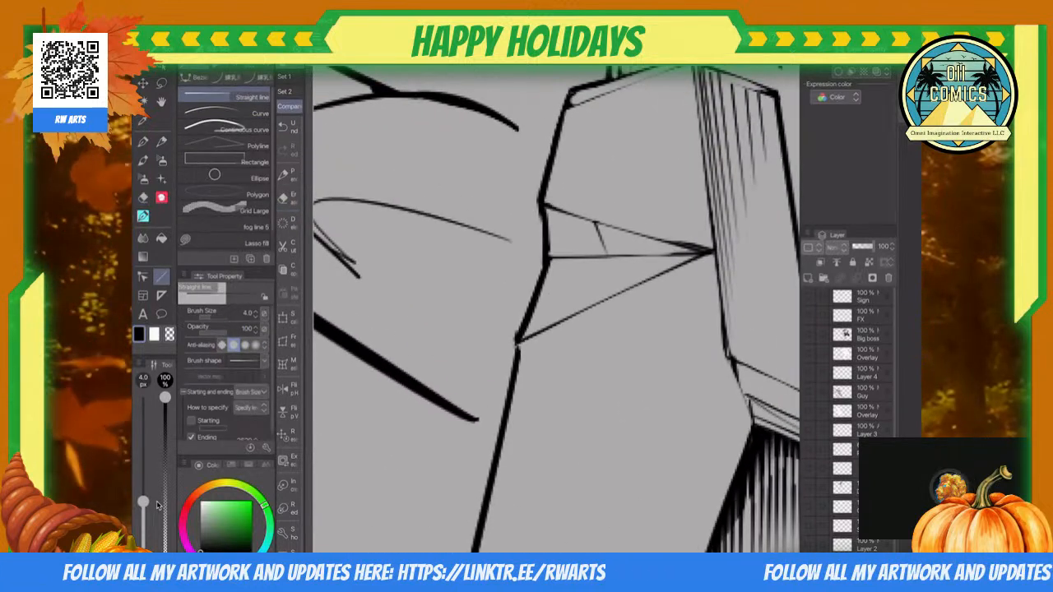
scroll(556, 308, "up", 2)
mouse_move(479, 283)
left_mouse_down()
mouse_move(444, 374)
mouse_move(475, 285)
left_mouse_up()
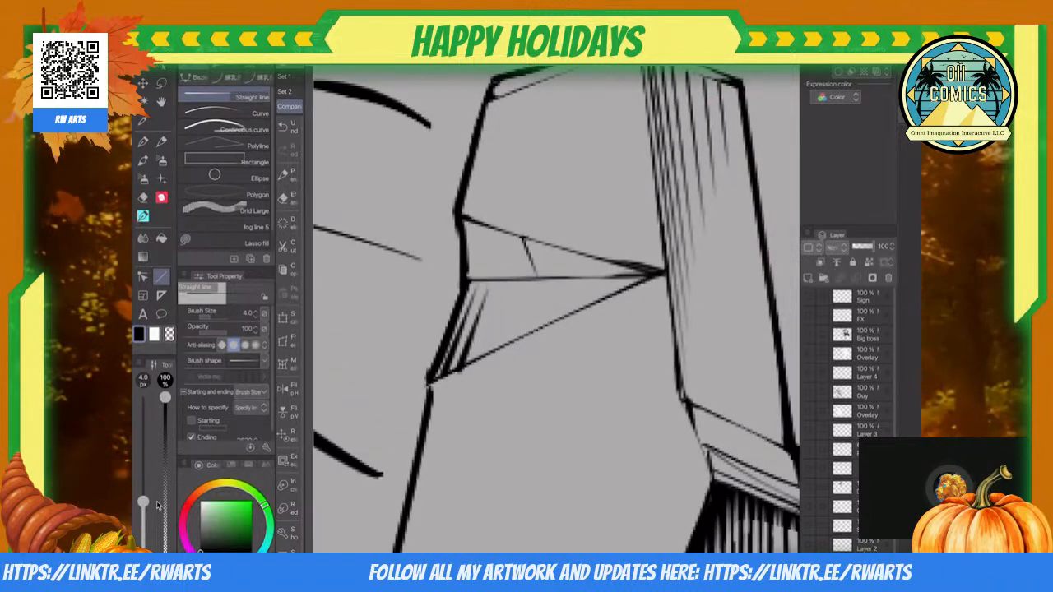
left_click_drag(481, 356, 500, 285)
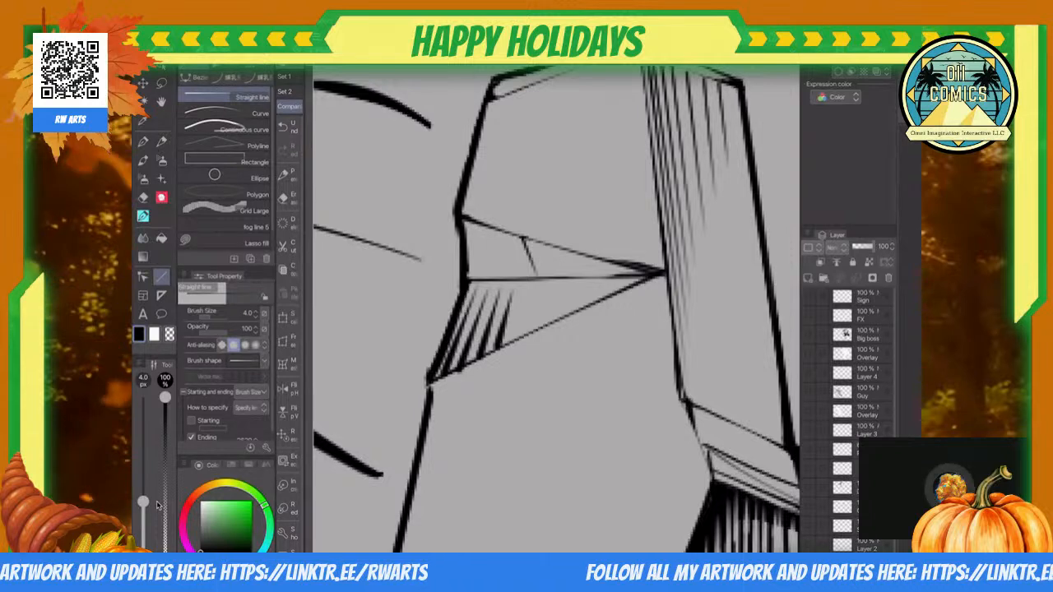
left_click_drag(517, 339, 529, 290)
mouse_move(538, 330)
left_mouse_down()
mouse_move(544, 295)
mouse_move(570, 293)
left_mouse_up()
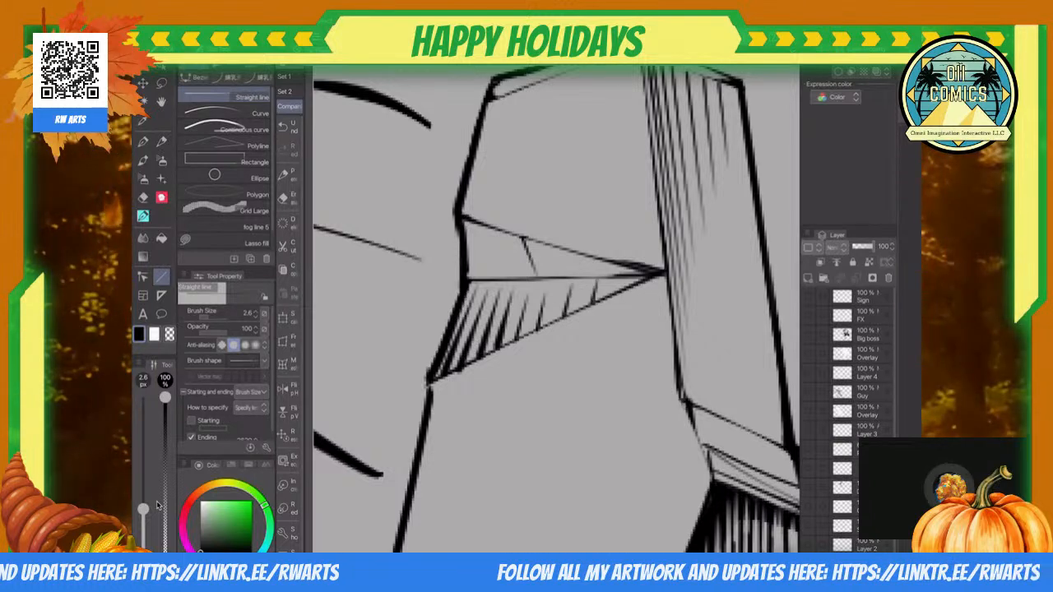
Step: Complete the bevel line just beneath the front tower block's top edge with a 2.6 px straight line
scroll(441, 272, "down", 6)
scroll(556, 308, "up", 5)
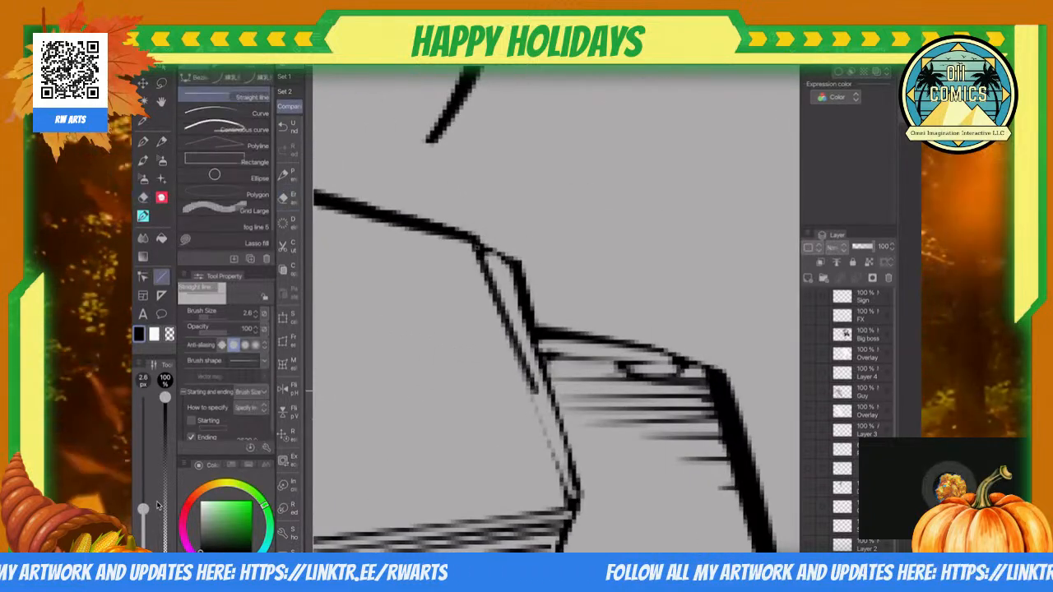
left_click_drag(481, 253, 567, 494)
scroll(556, 309, "down", 5)
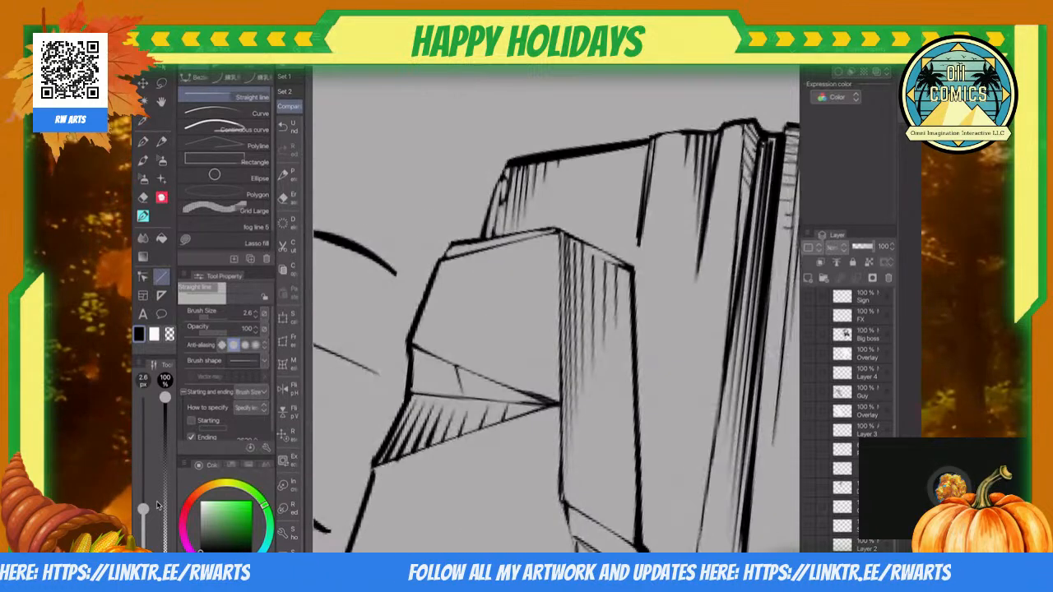
scroll(557, 309, "up", 5)
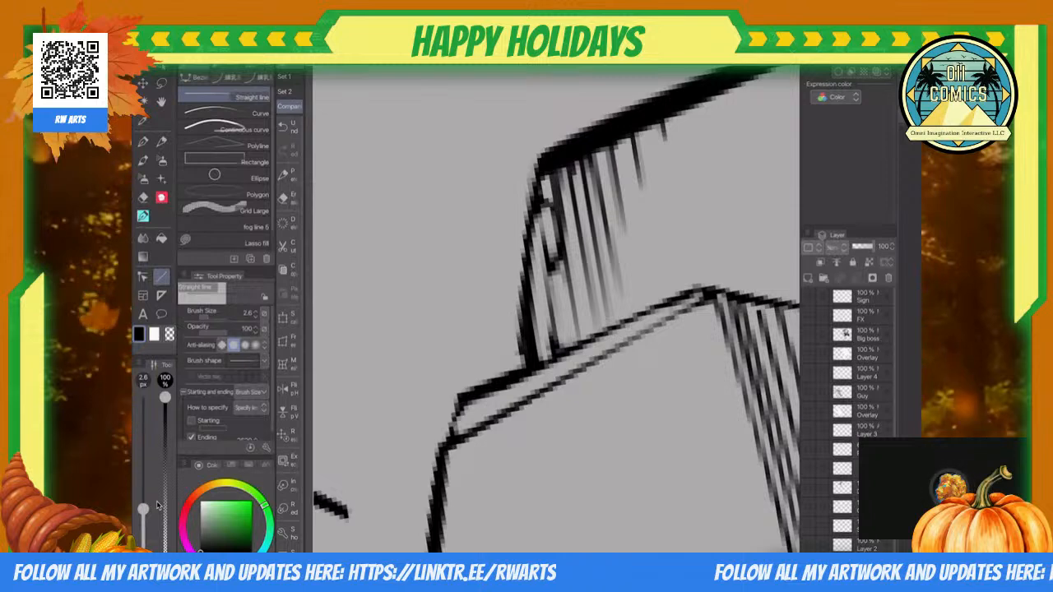
scroll(556, 309, "down", 5)
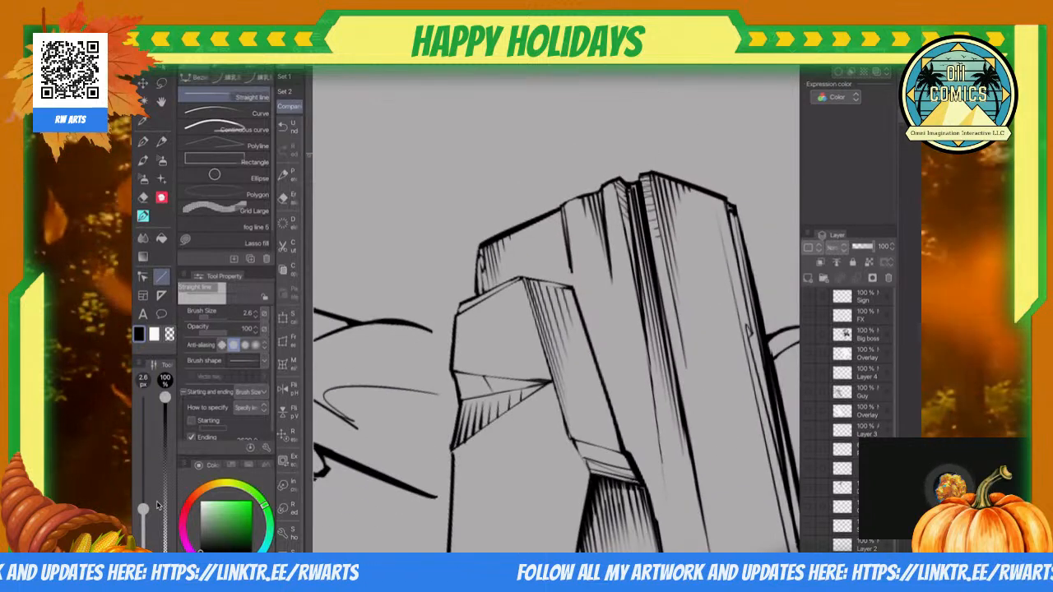
Step: Add 2.6 px straight-line hatching to the narrow ledge above the front tower block's dark recess
scroll(556, 309, "up", 8)
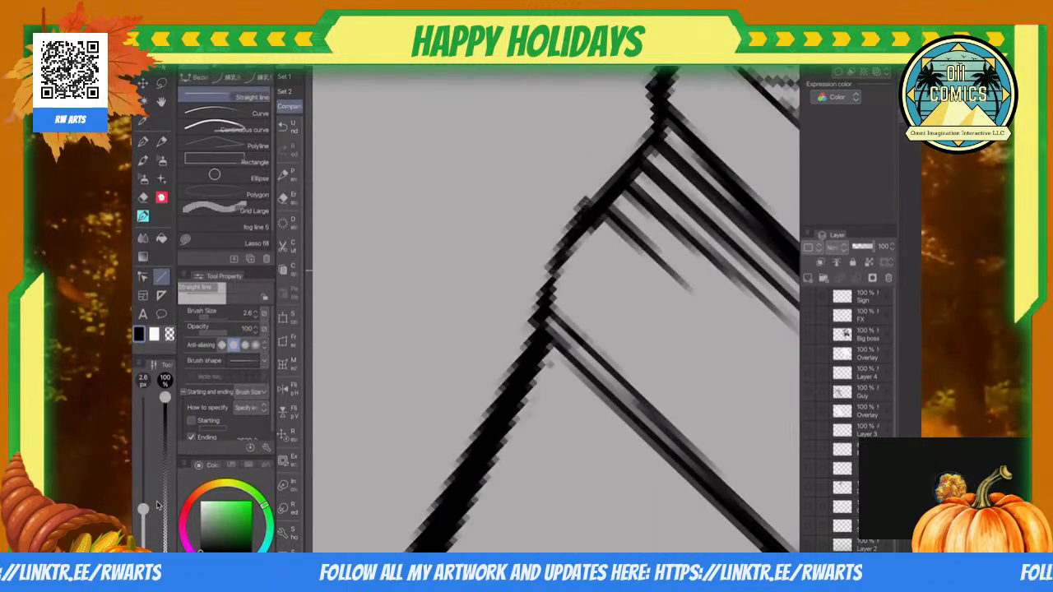
scroll(556, 308, "down", 8)
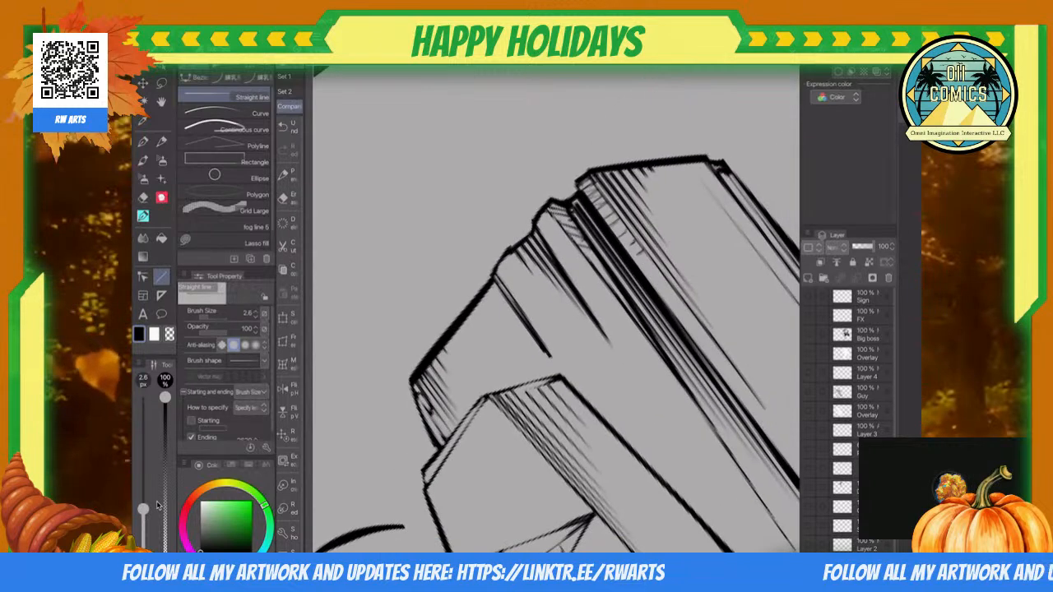
scroll(556, 308, "down", 2)
scroll(557, 308, "up", 5)
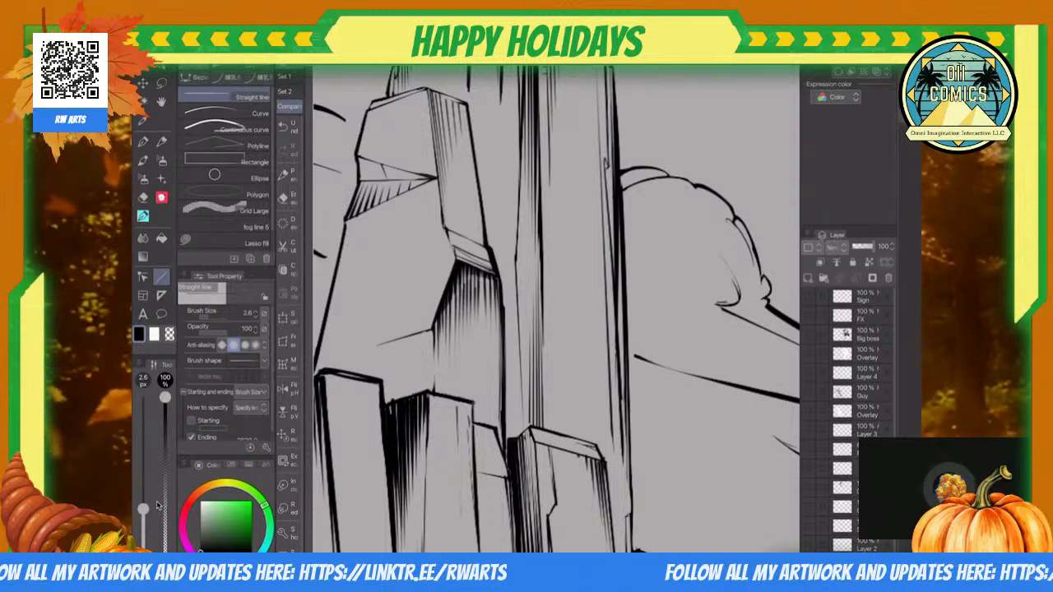
key("ctrl+minus")
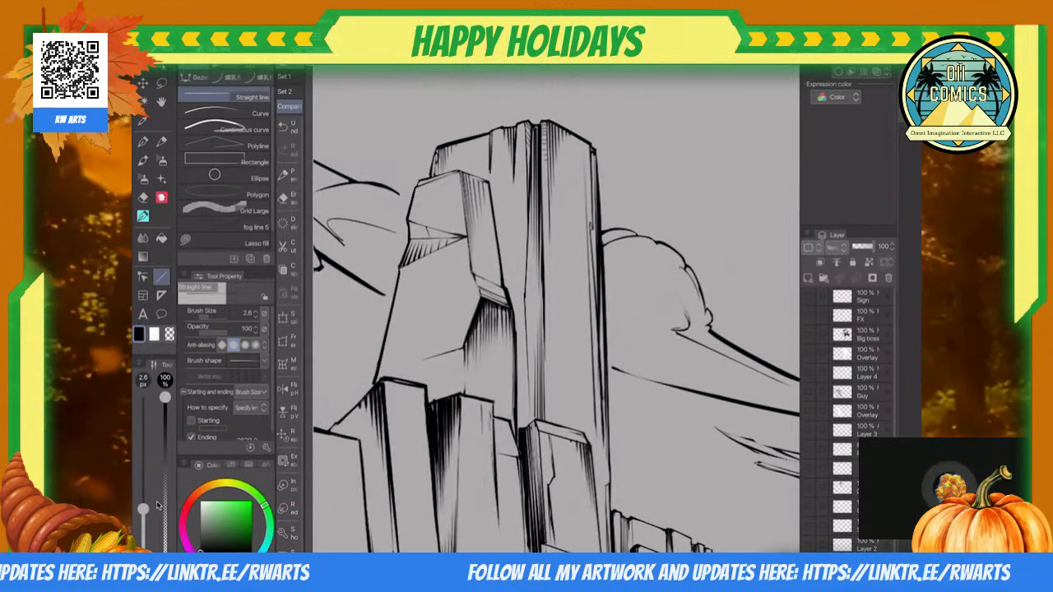
scroll(556, 309, "up", 3)
scroll(556, 309, "up", 5)
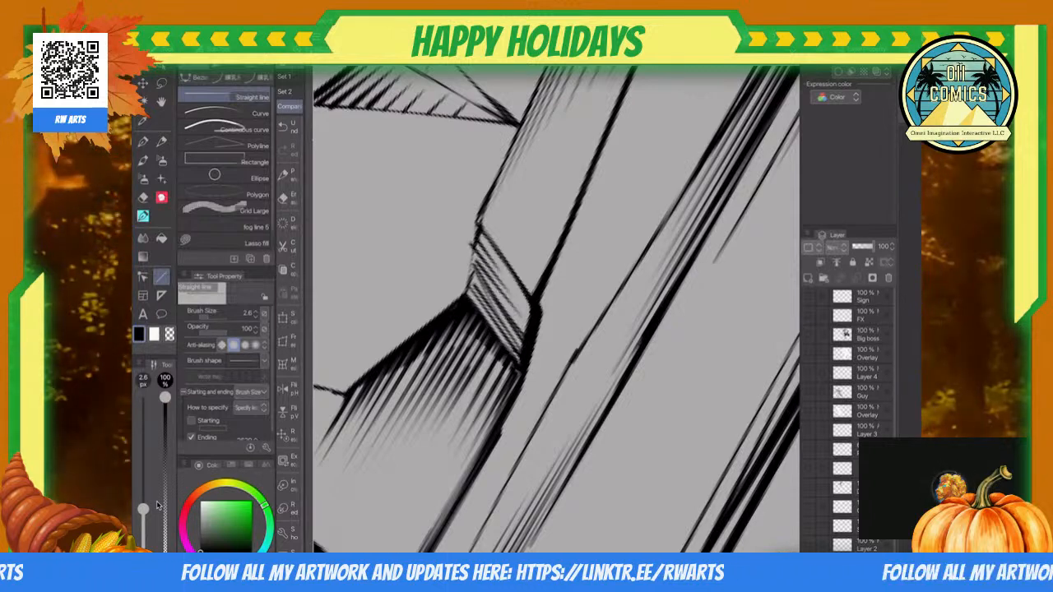
scroll(556, 309, "down", 5)
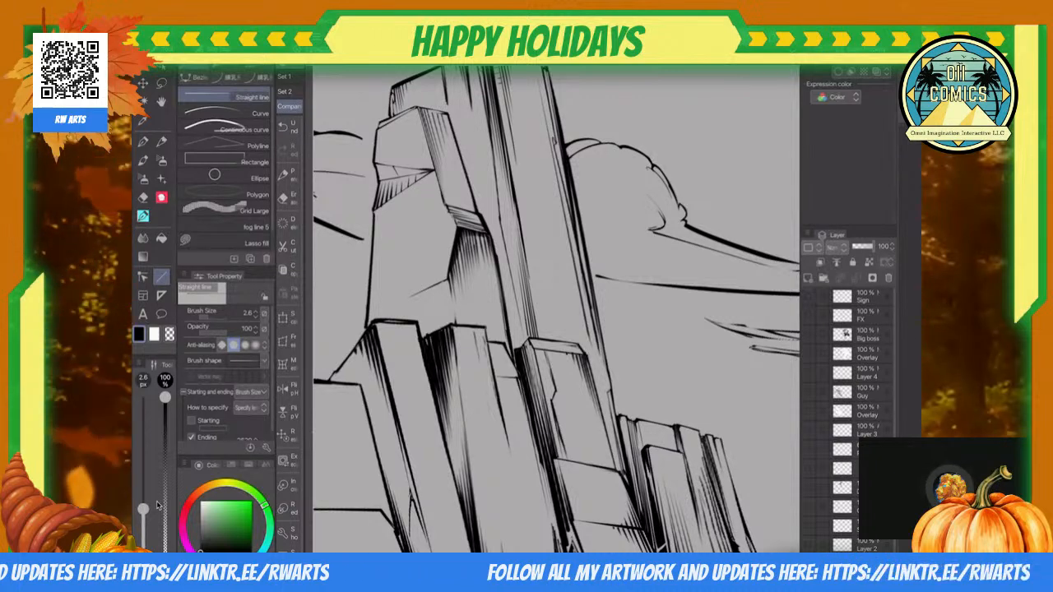
scroll(556, 309, "down", 5)
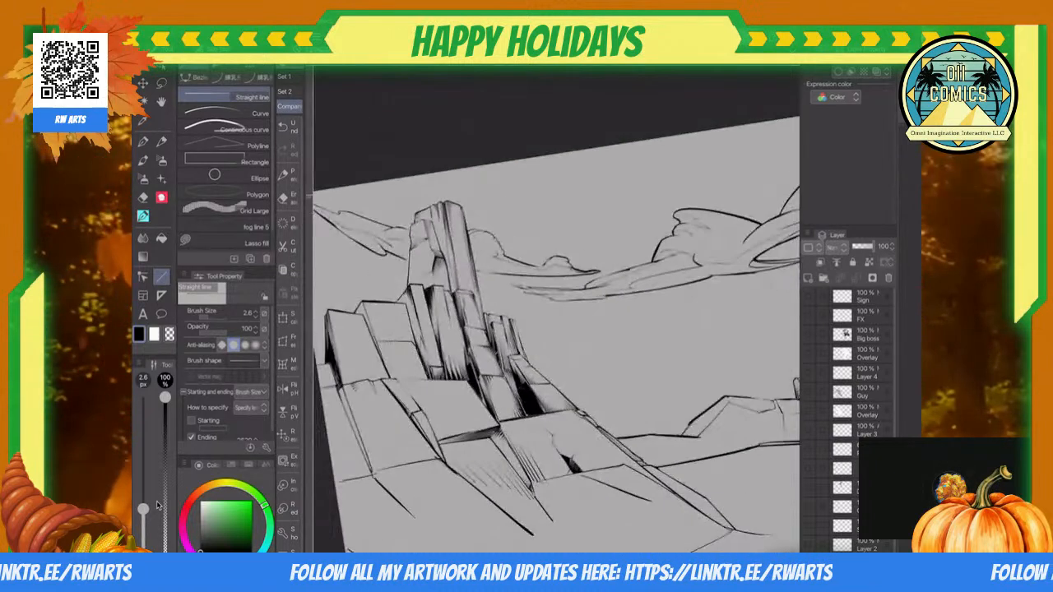
Step: Hatch upward from the cracked block's lower edge with tapering 4.4 px straight lines
scroll(556, 309, "up", 5)
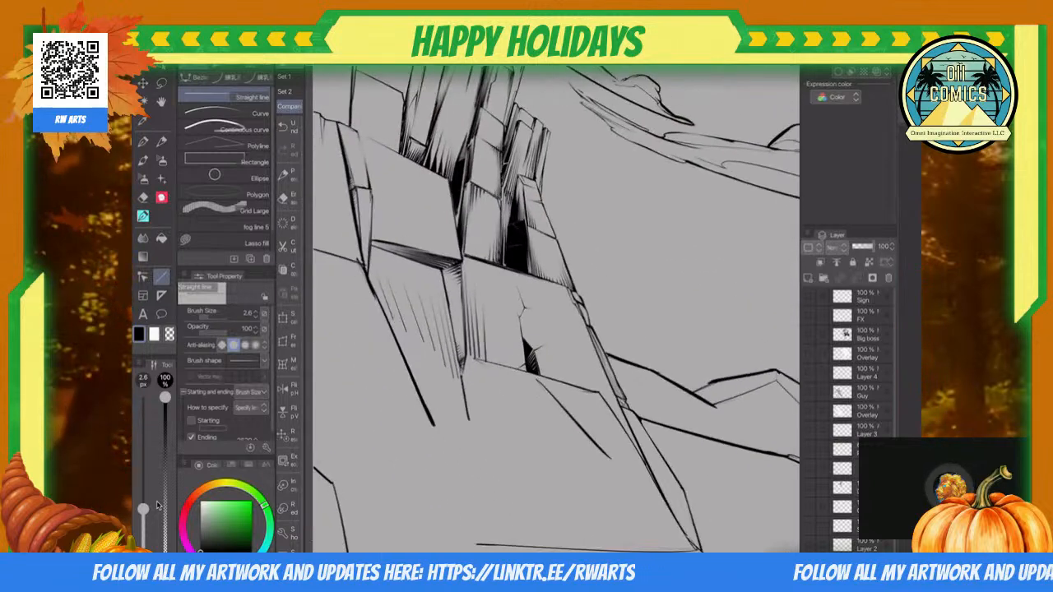
scroll(556, 309, "up", 5)
scroll(556, 309, "up", 2)
left_click(148, 501)
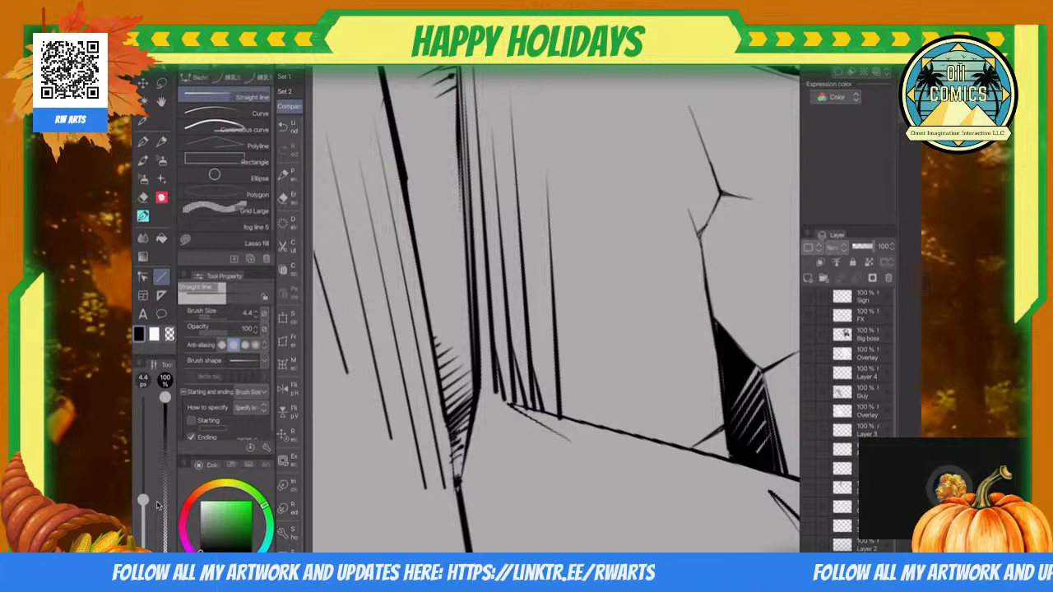
left_click_drag(601, 427, 584, 210)
left_click_drag(627, 431, 625, 333)
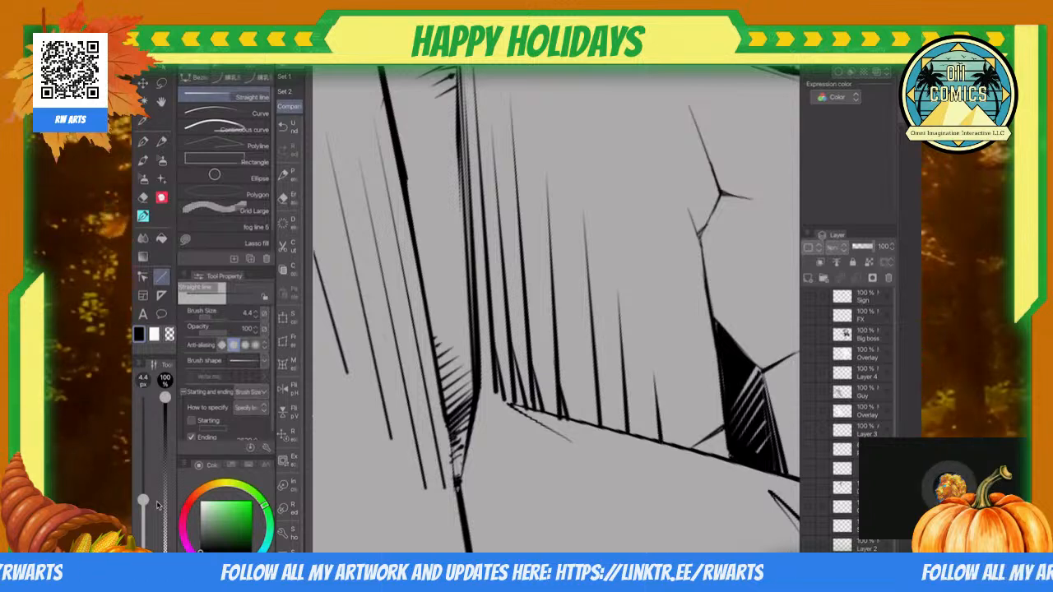
Step: Thicken the bases of the cracked block's upright hatch lines with short 4.4 px straight strokes
scroll(448, 346, "down", 5)
scroll(449, 337, "up", 6)
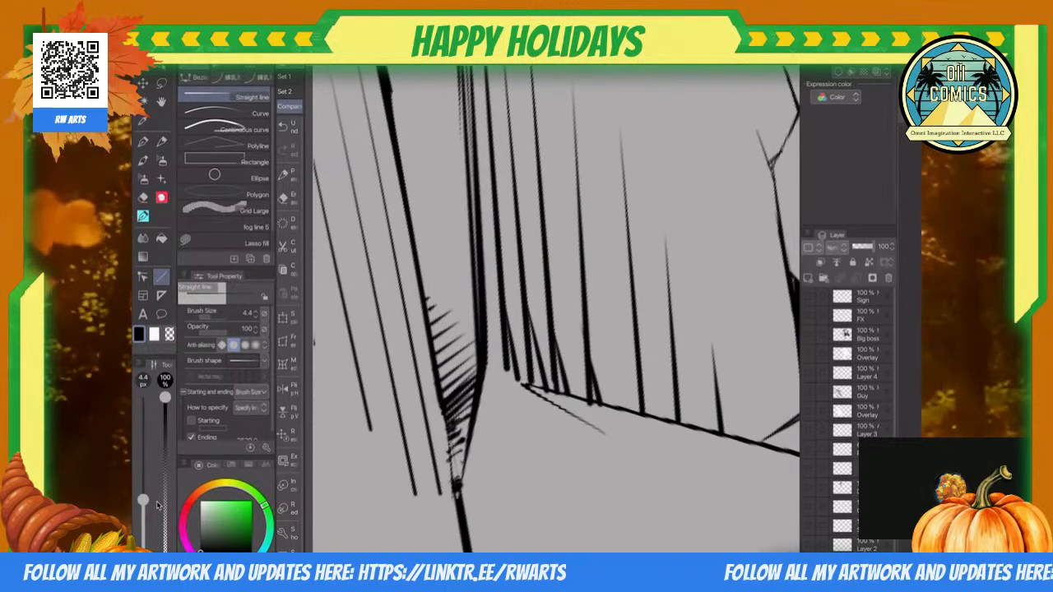
left_click_drag(516, 380, 505, 322)
left_click_drag(539, 385, 530, 319)
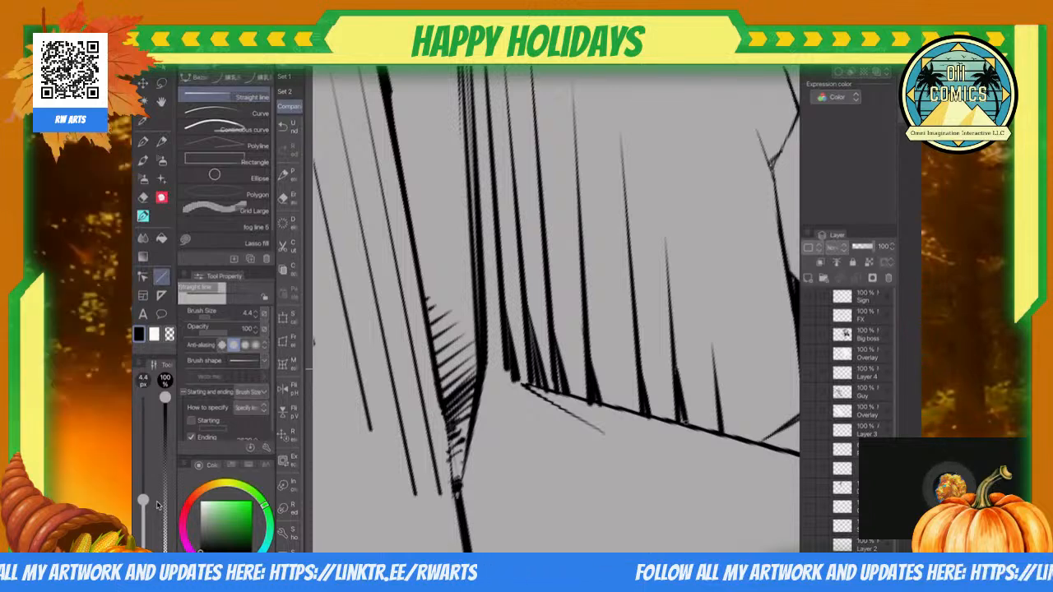
scroll(556, 310, "down", 5)
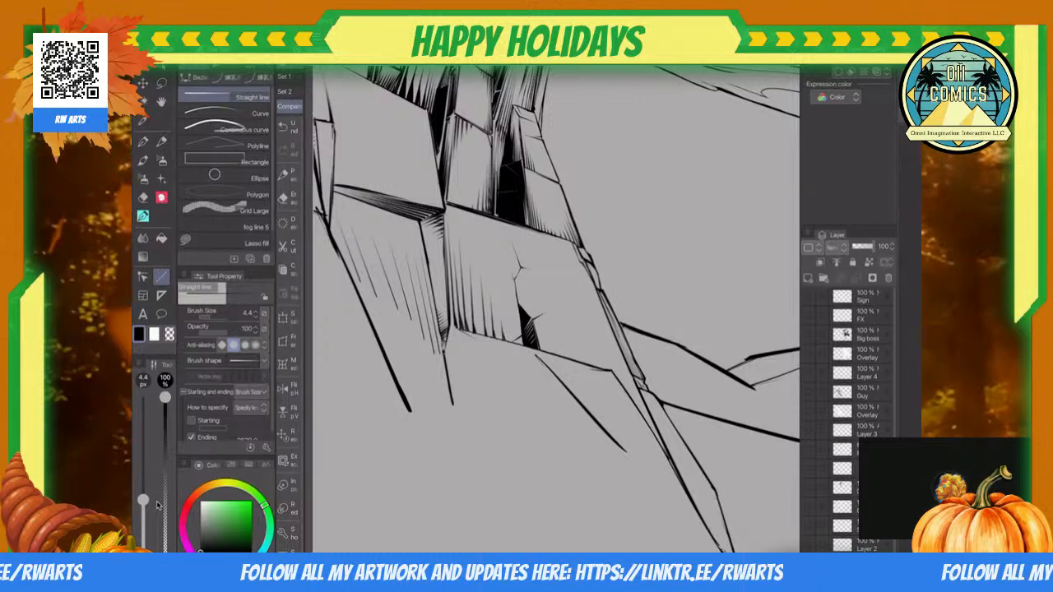
Step: Enclose the cracked block's upright hatching in a polyline selection, delete it and deselect
scroll(427, 285, "up", 5)
key("m")
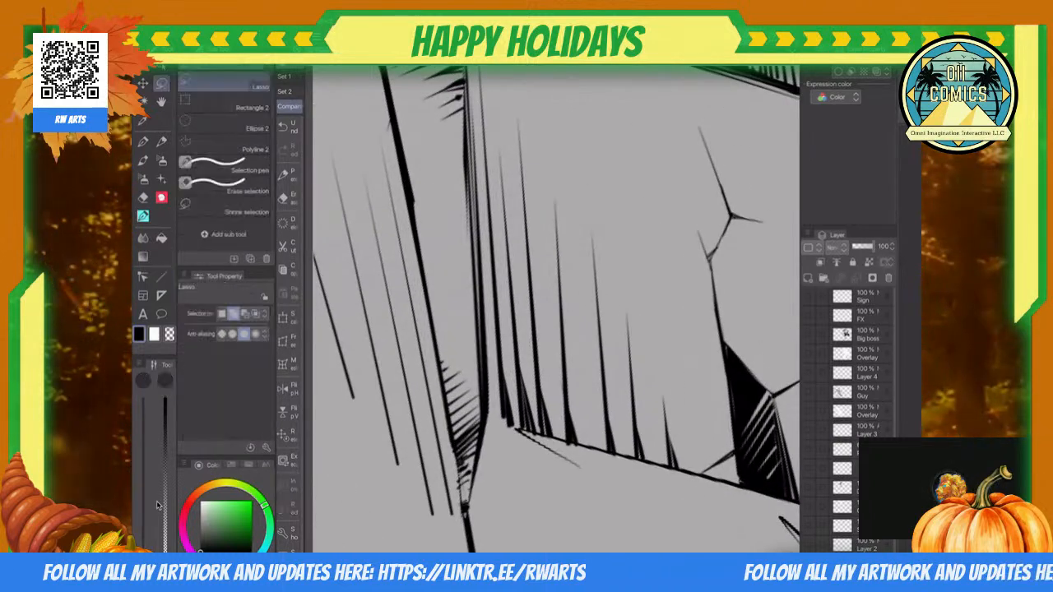
key("m")
scroll(556, 309, "down", 2)
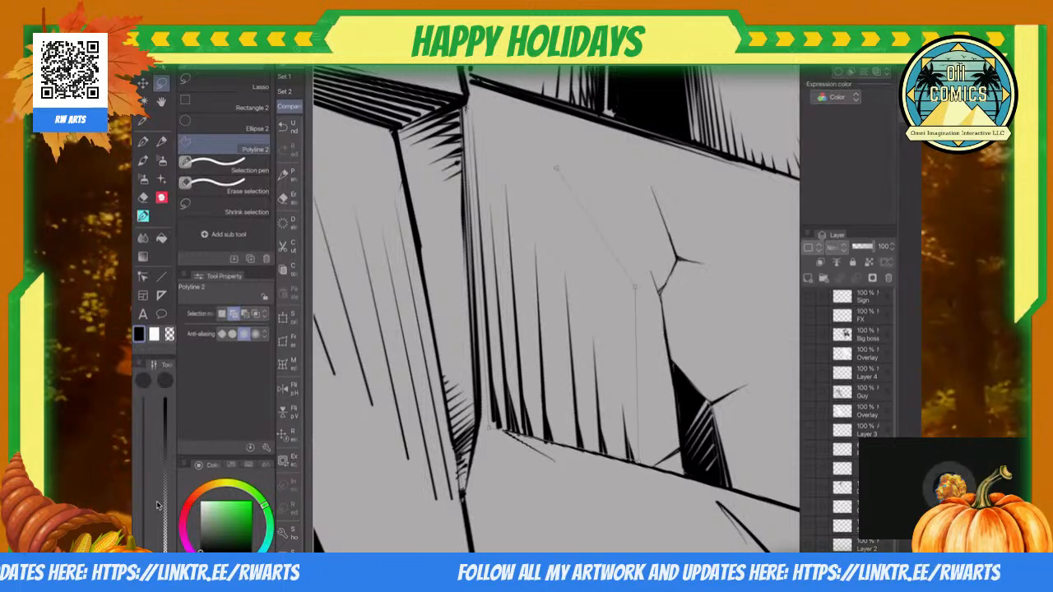
key("Return")
key("Delete")
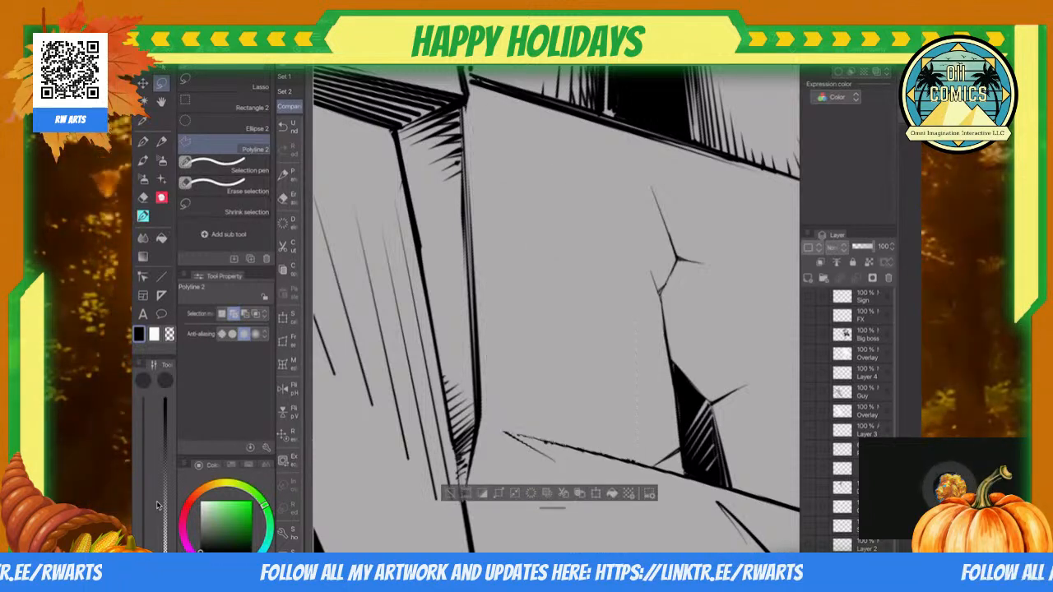
key("ctrl+d")
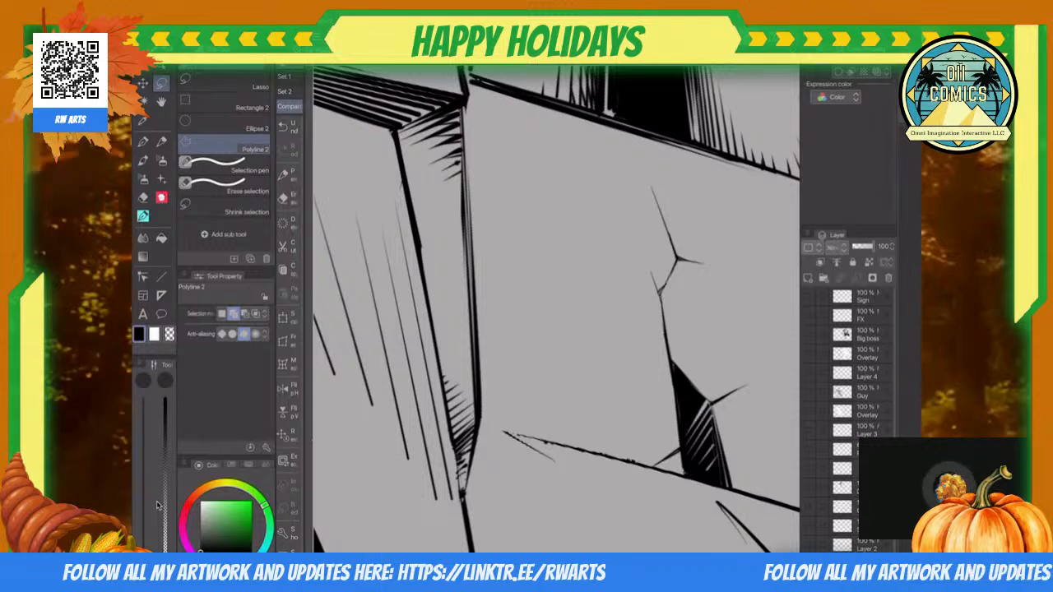
Step: Hatch the side edge and upper part of the block directly above the cracked block with 4.4 px straight lines
key("u")
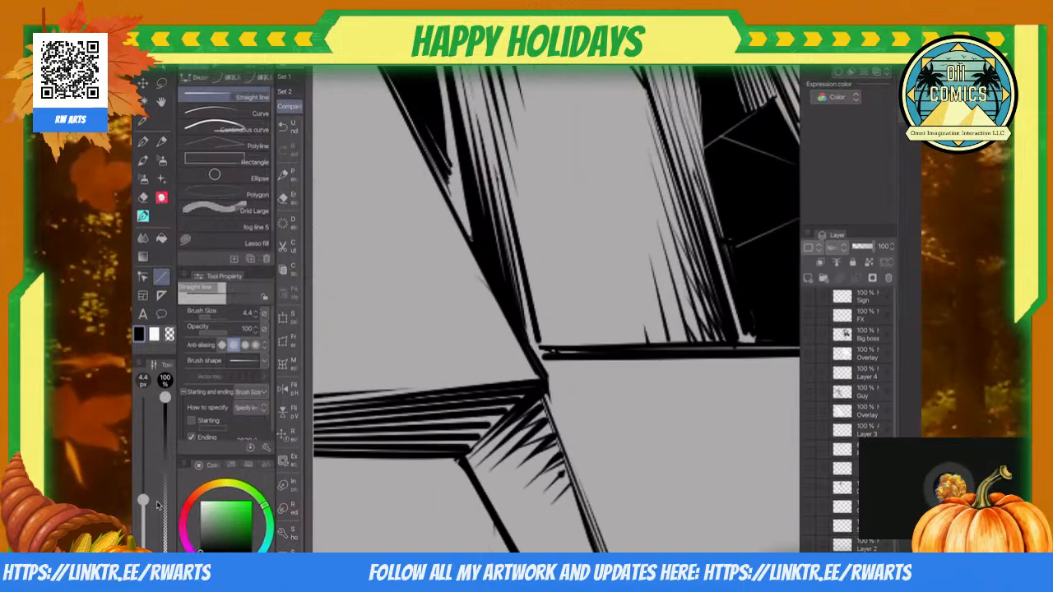
left_click_drag(535, 347, 500, 176)
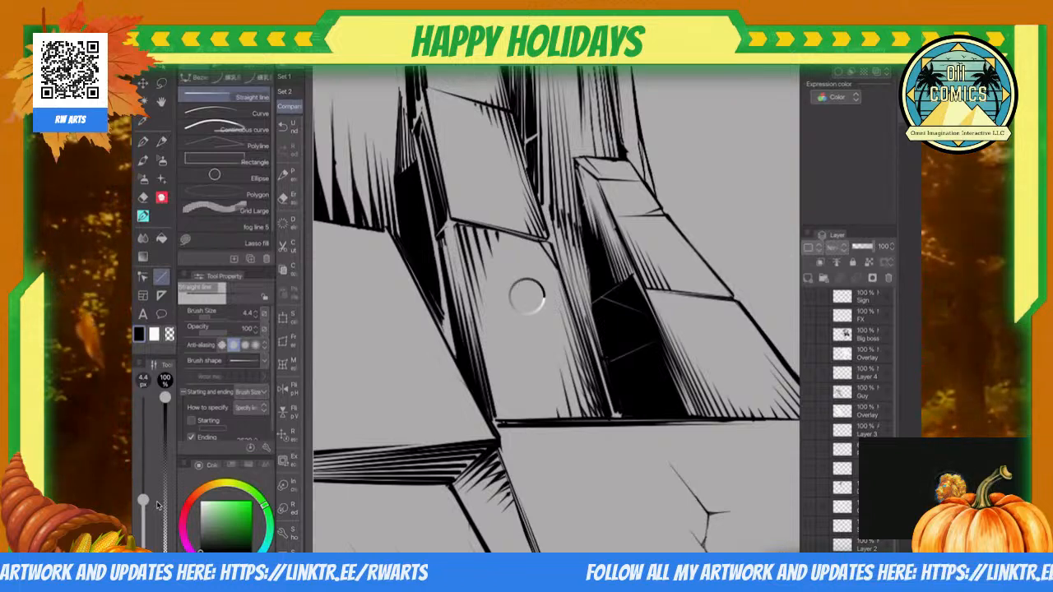
scroll(556, 310, "up", 2)
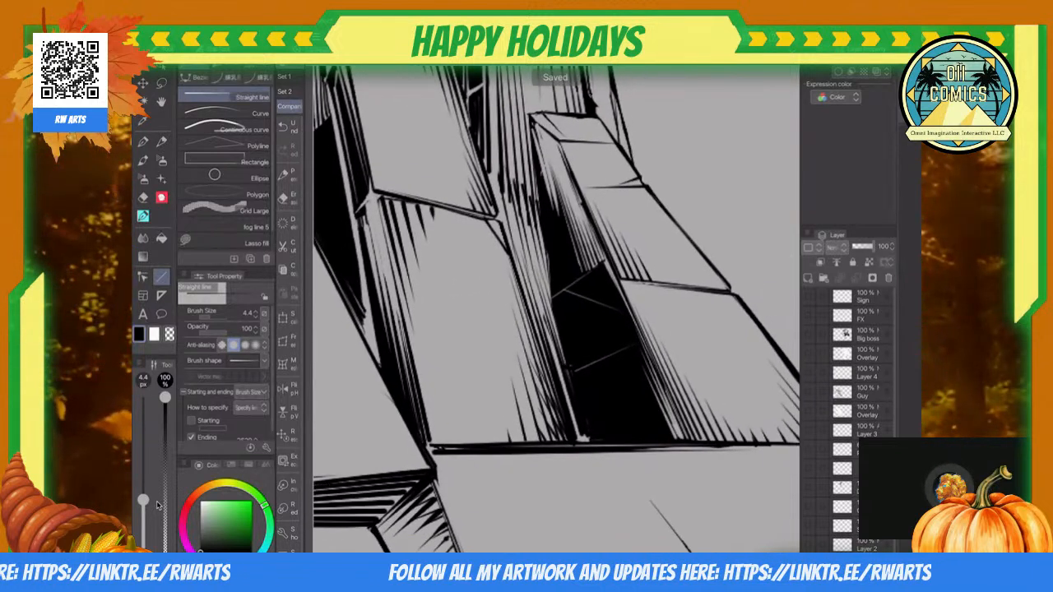
scroll(556, 309, "down", 3)
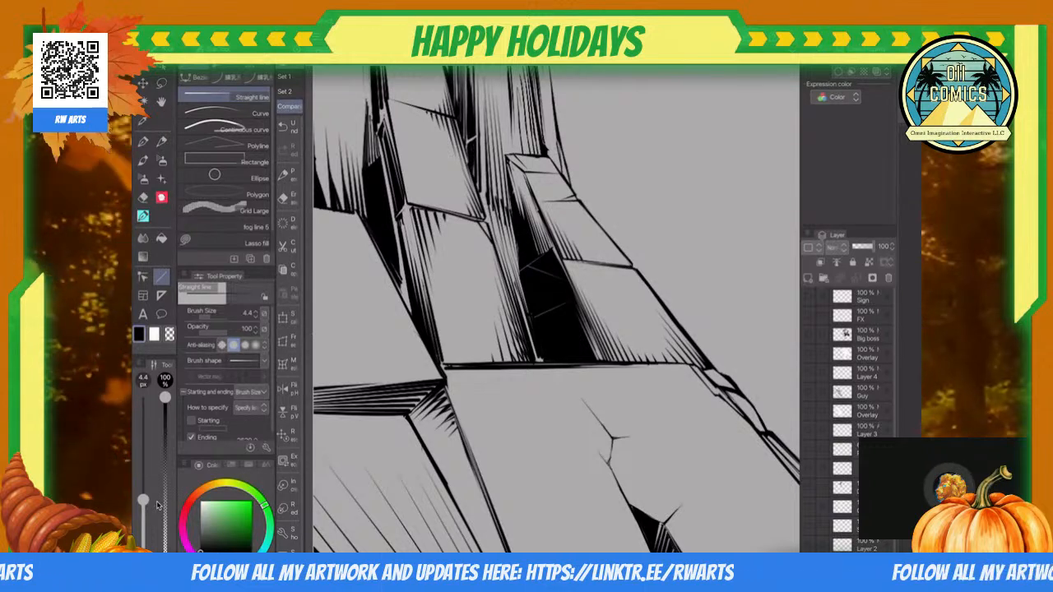
Step: Widen the two upper crack lines in the tall black shadow with 4.4 px transparent straight lines
scroll(549, 375, "up", 4)
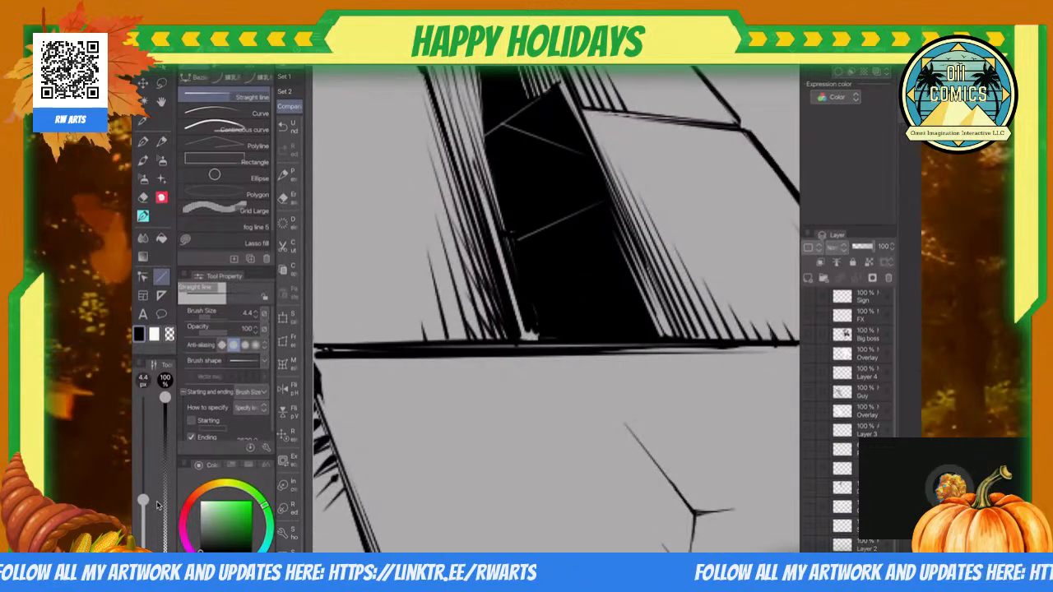
scroll(556, 309, "up", 3)
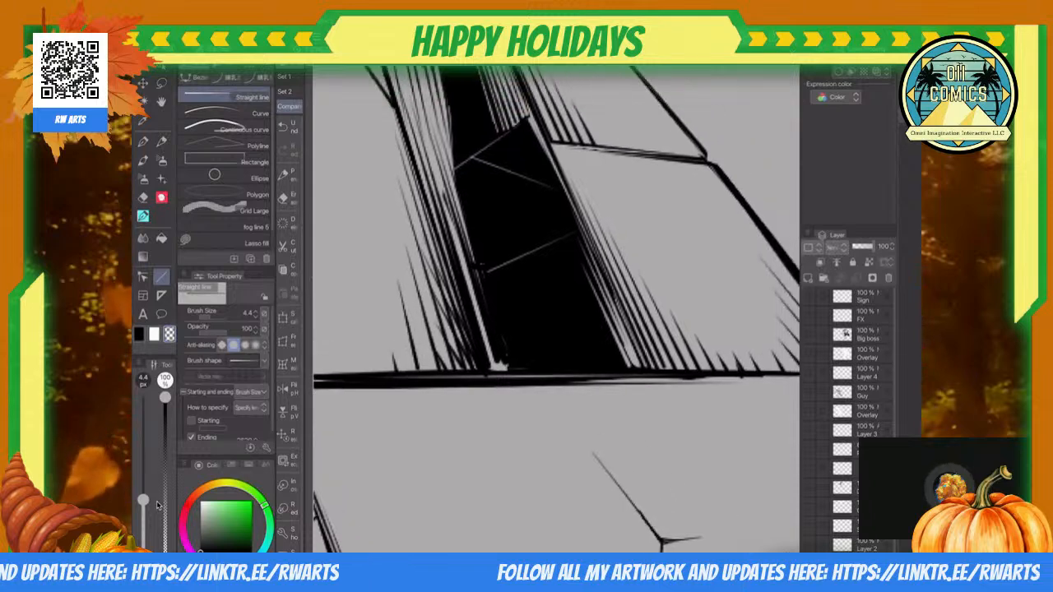
scroll(557, 309, "up", 1)
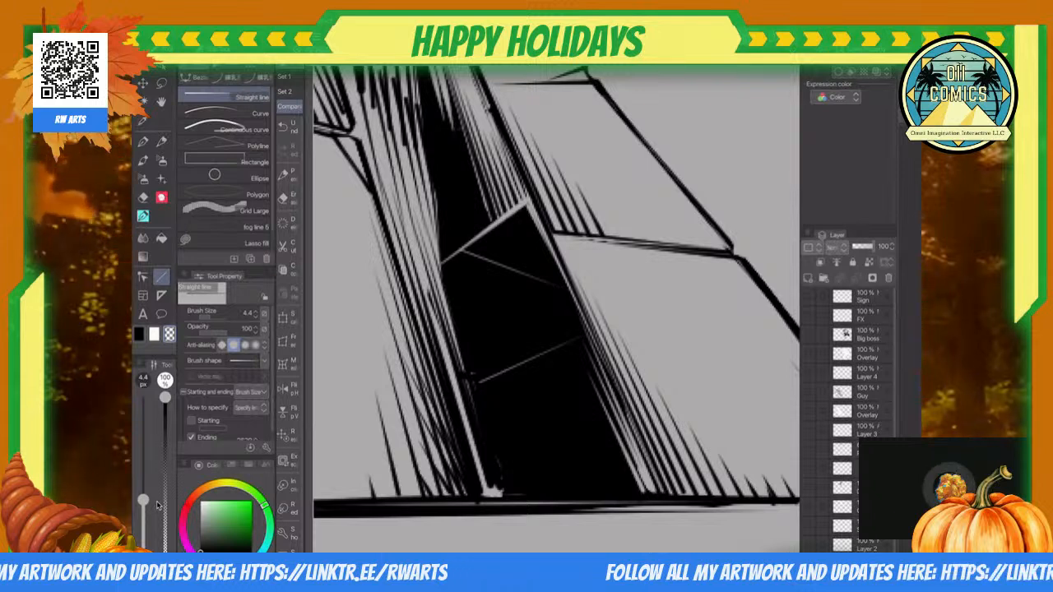
left_click_drag(462, 249, 564, 286)
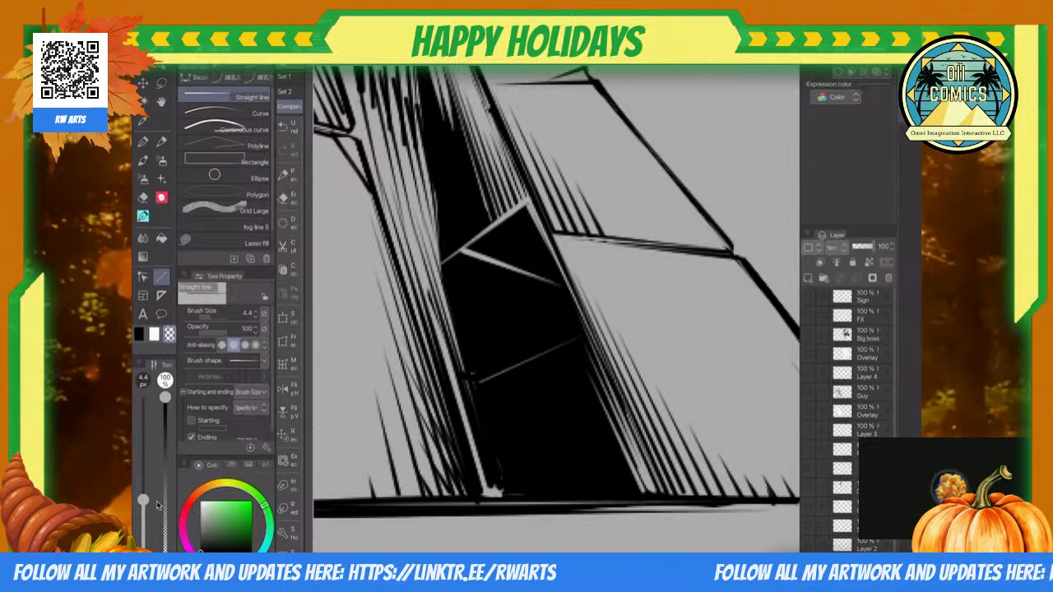
Step: Cut a short highlight across the narrow upper part of the black shadow with 4.4 px transparent straight lines
scroll(477, 301, "down", 5)
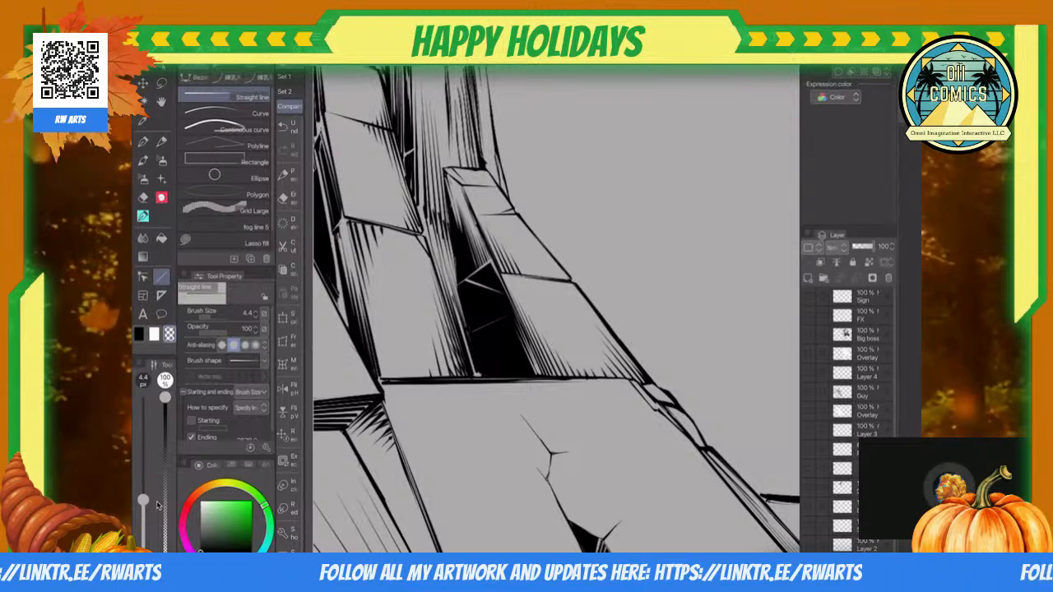
scroll(556, 309, "down", 2)
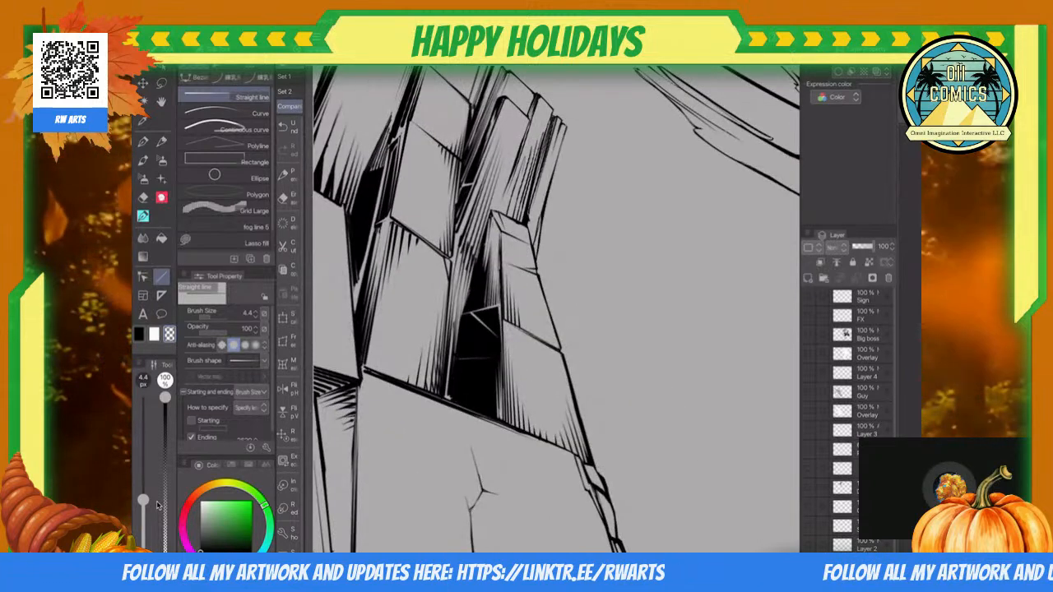
scroll(556, 310, "up", 4)
scroll(556, 309, "up", 2)
scroll(556, 309, "down", 1)
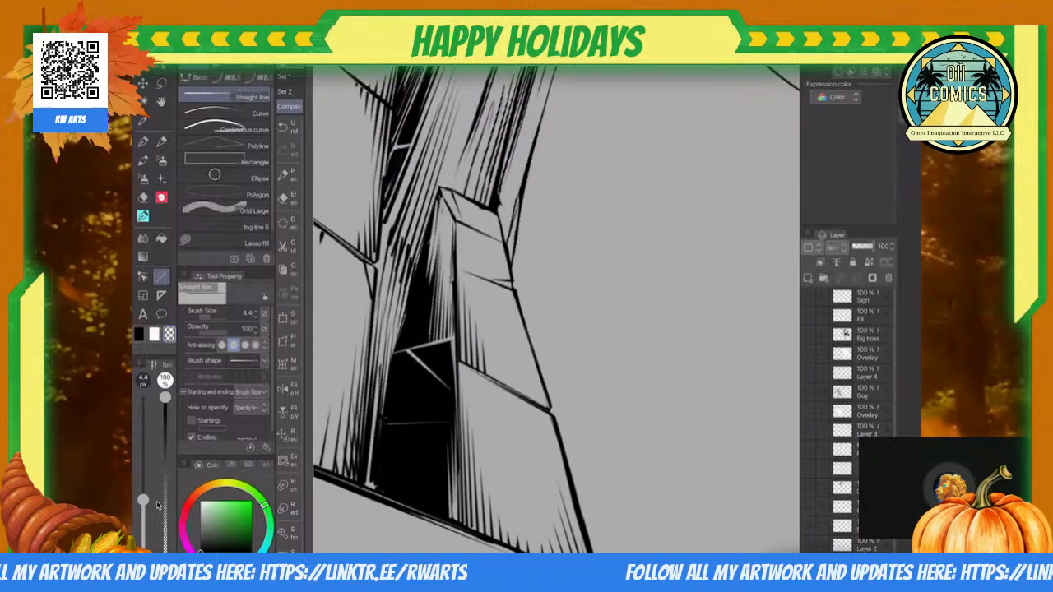
scroll(556, 309, "up", 2)
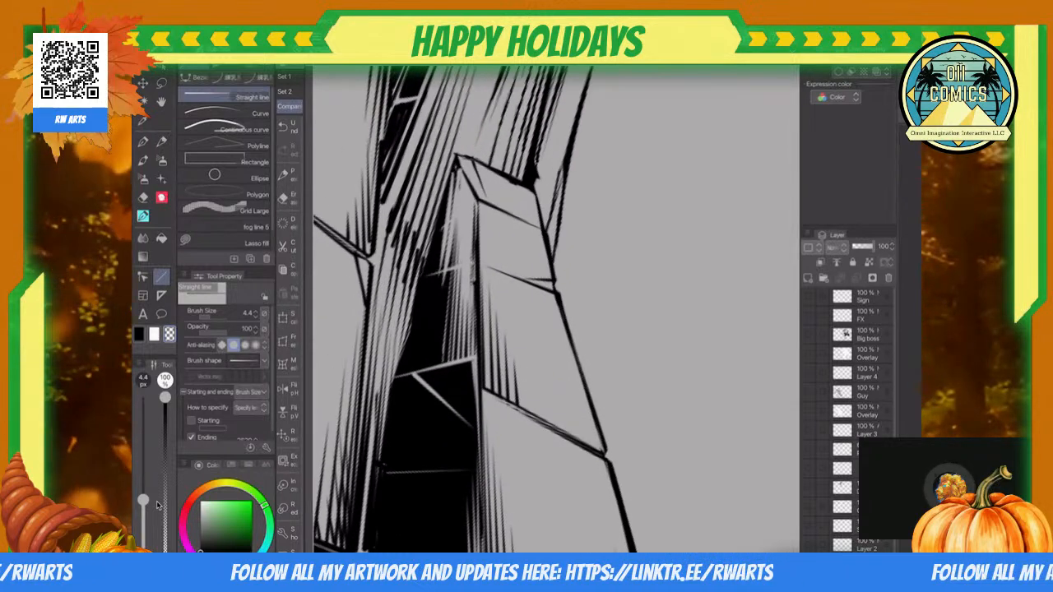
Step: Cut upright 4.4 px transparent highlight lines beneath the lowest crack, along the black shadow's outer edge
scroll(556, 309, "down", 4)
scroll(556, 309, "up", 3)
scroll(556, 310, "up", 2)
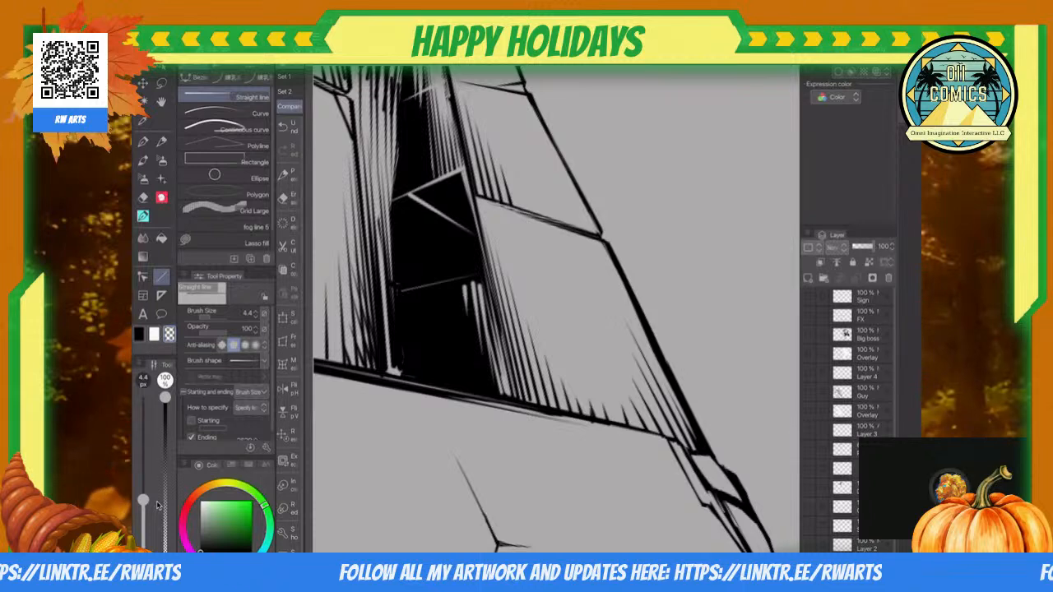
scroll(556, 310, "down", 5)
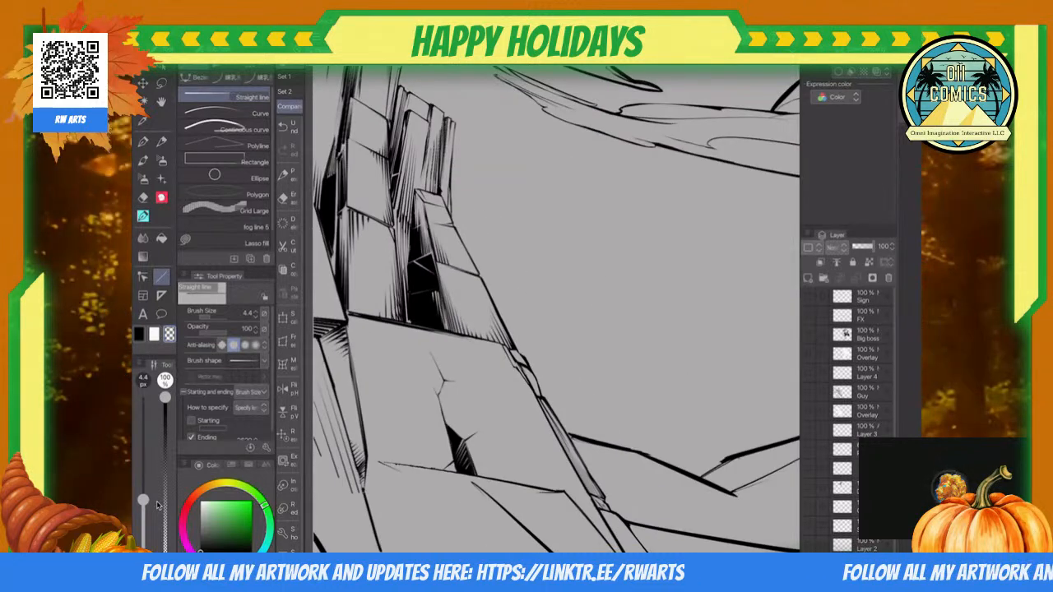
Step: Draw the upper edge of a chipped corner at the block joint beside the shadow in 4.4 px black, and erase the old corner
scroll(400, 255, "up", 5)
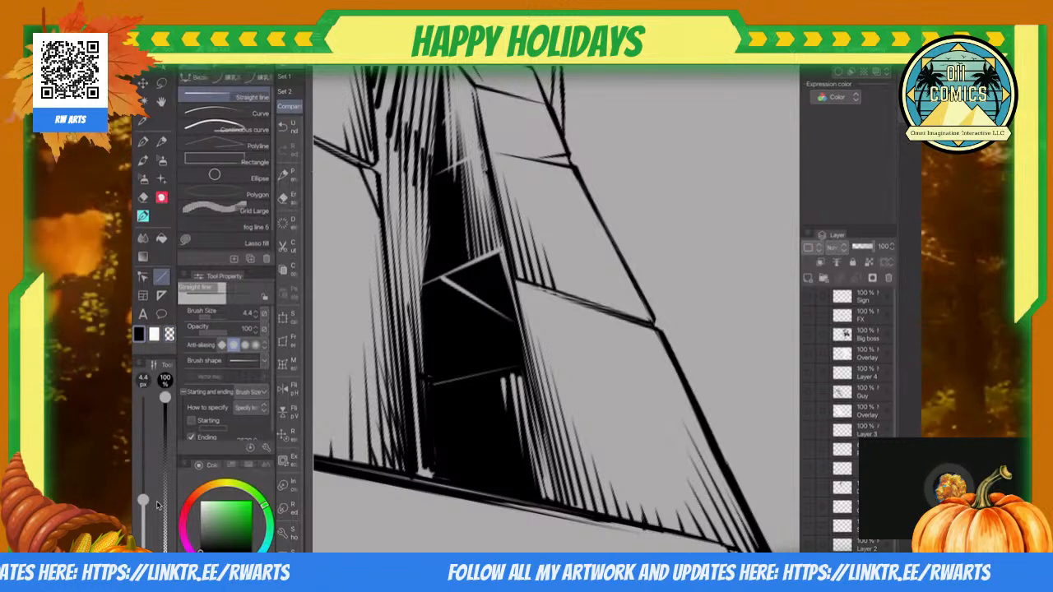
left_click_drag(522, 280, 509, 241)
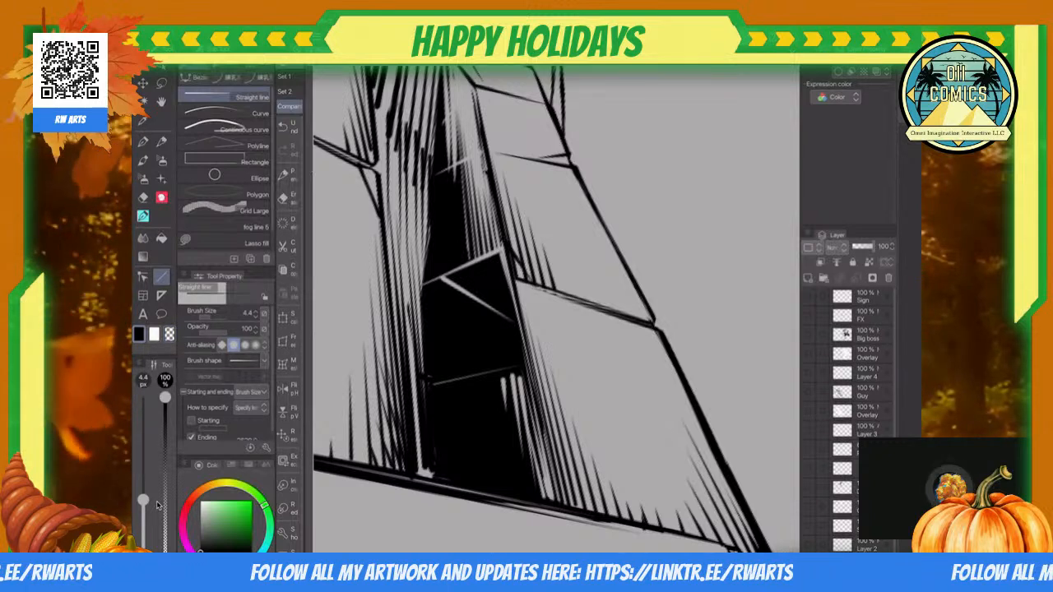
key("e")
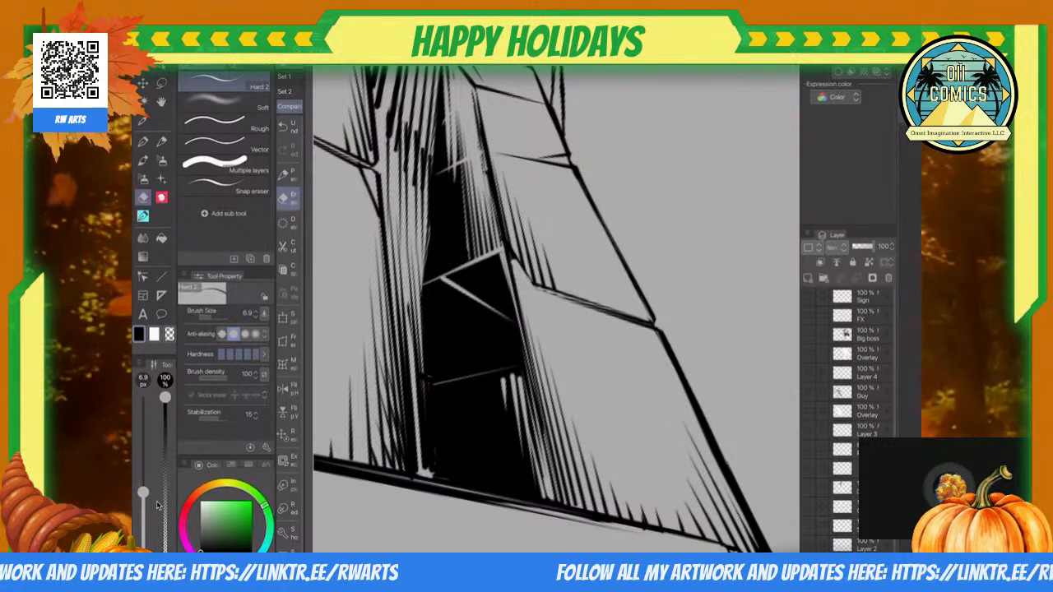
scroll(451, 273, "down", 5)
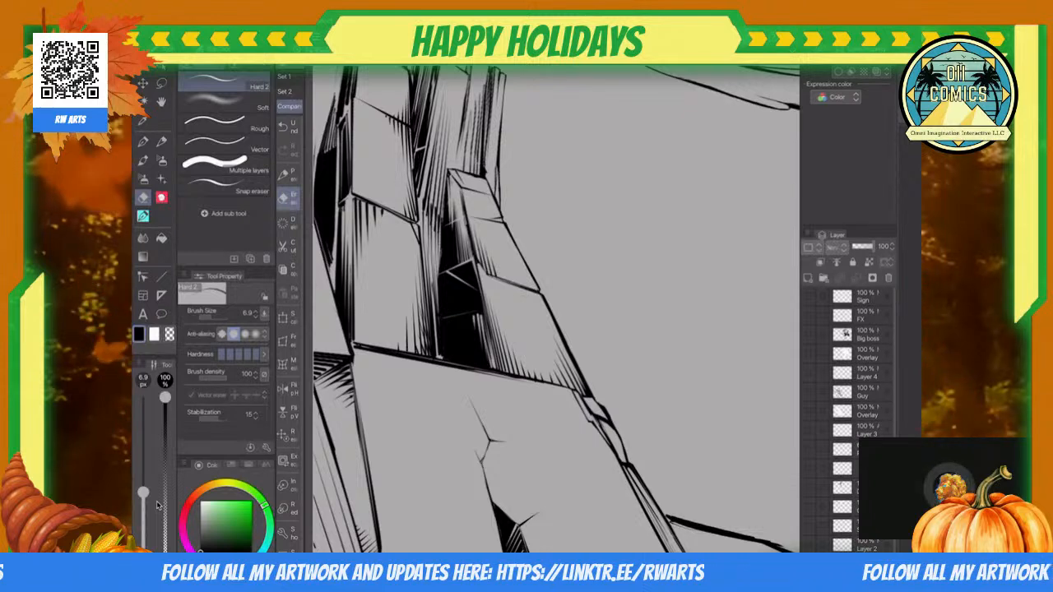
scroll(452, 207, "down", 2)
scroll(477, 271, "up", 5)
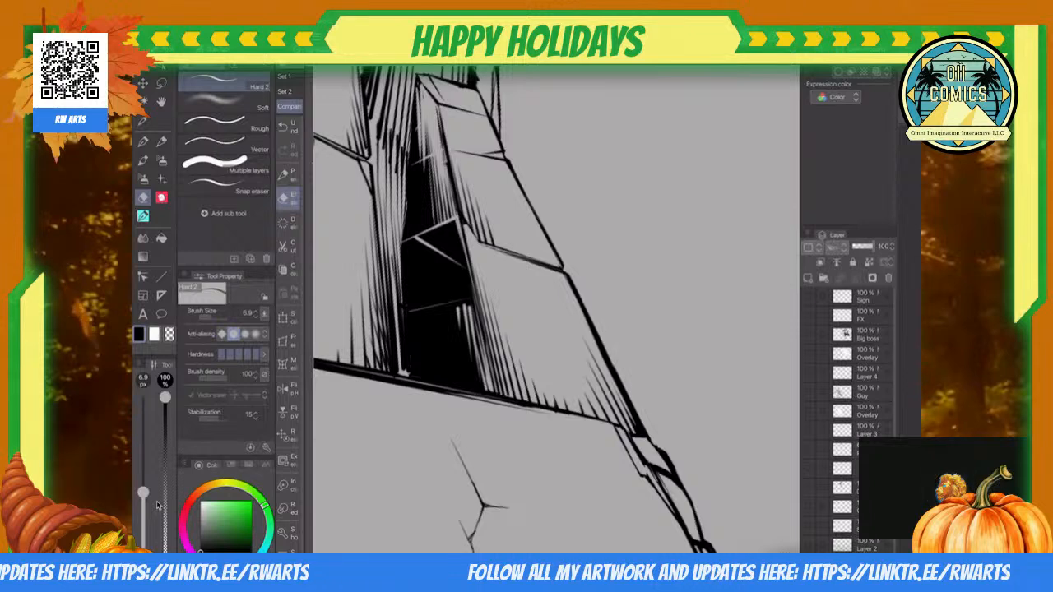
Step: Close the chipped corner with a 4.4 px straight line slanting down from the joint to the shadow's edge
key("u")
scroll(501, 244, "up", 5)
mouse_move(442, 237)
left_mouse_down()
mouse_move(397, 171)
mouse_move(424, 307)
left_mouse_up()
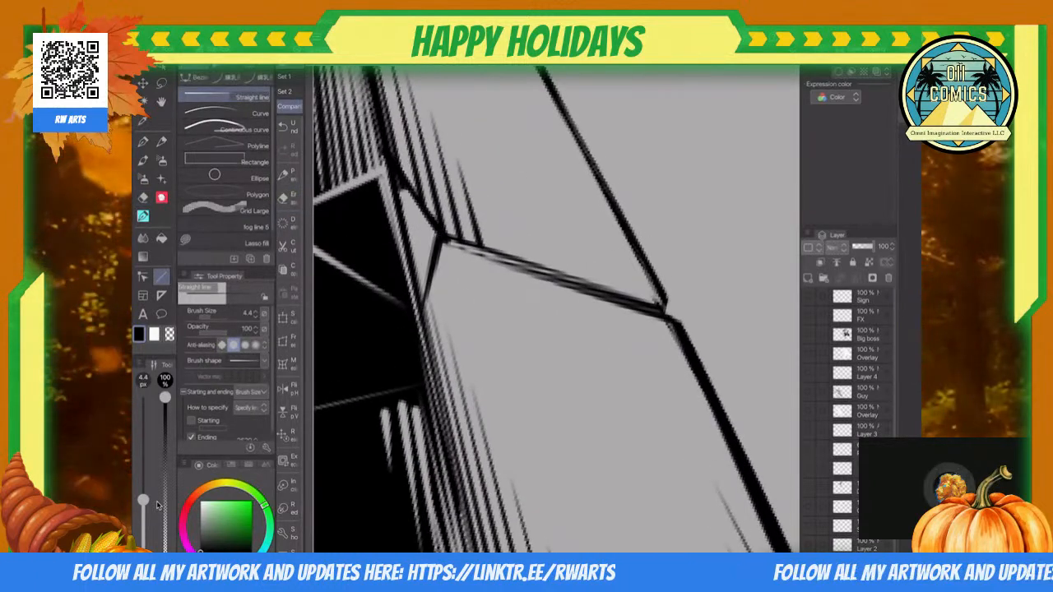
key("e")
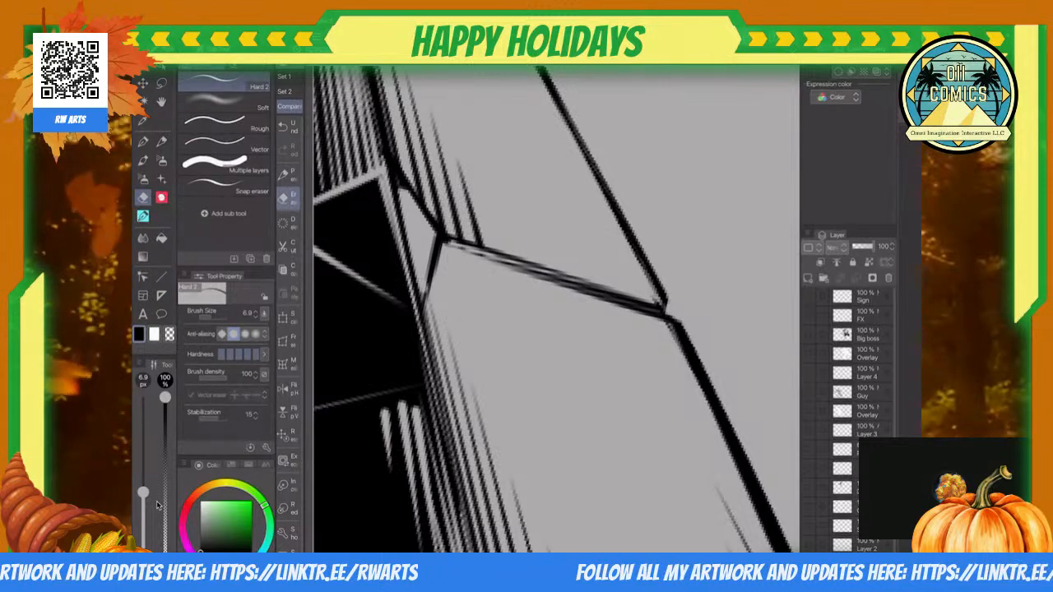
Step: Ink a small hatched notch where the next joint up meets the column's outer edge with the 4.9 px Inkster pen
scroll(417, 216, "down", 6)
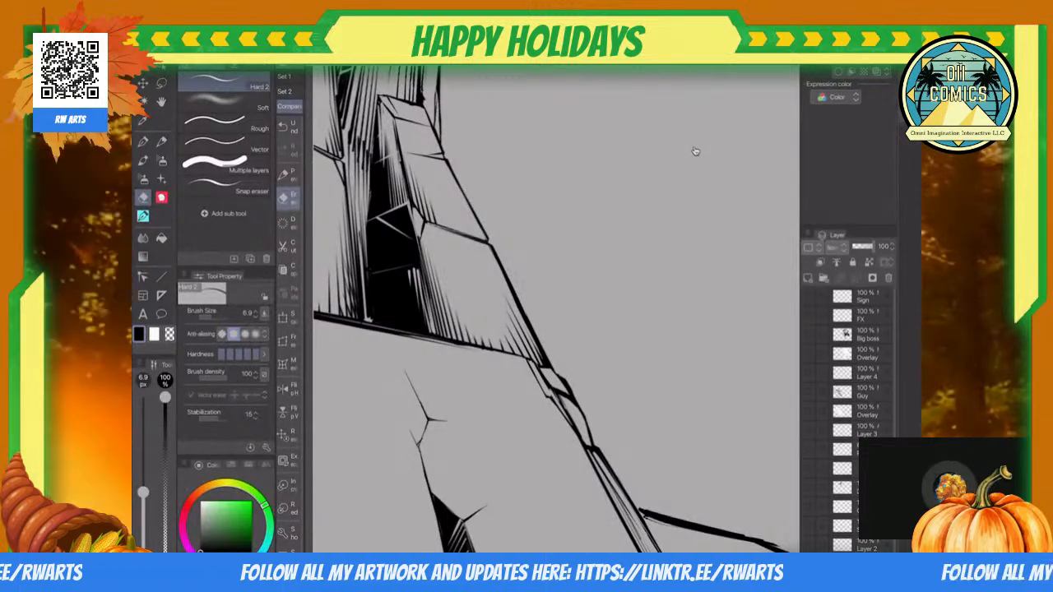
scroll(695, 151, "down", 5)
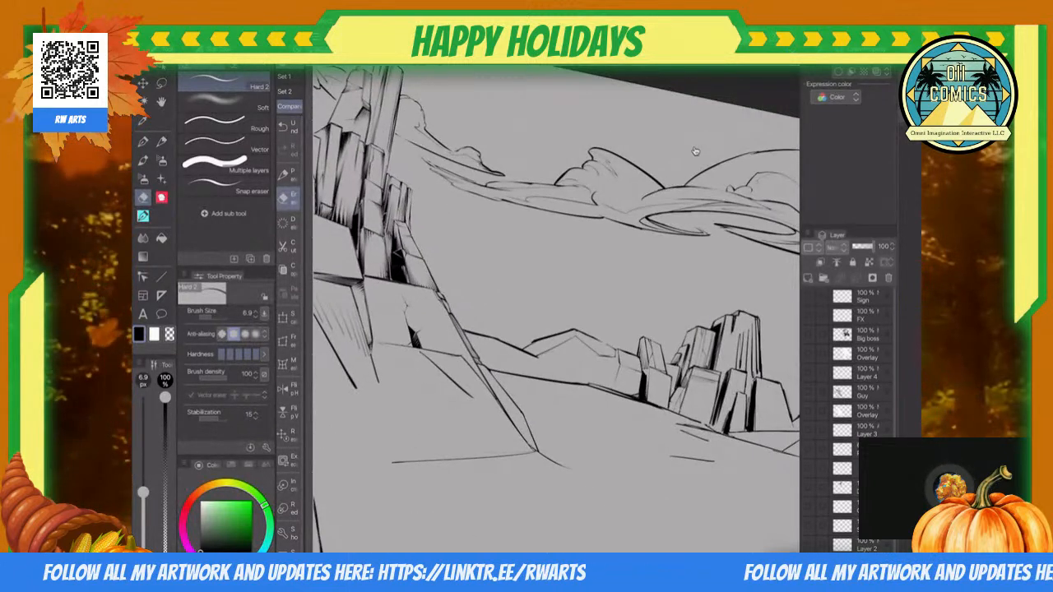
scroll(695, 151, "up", 5)
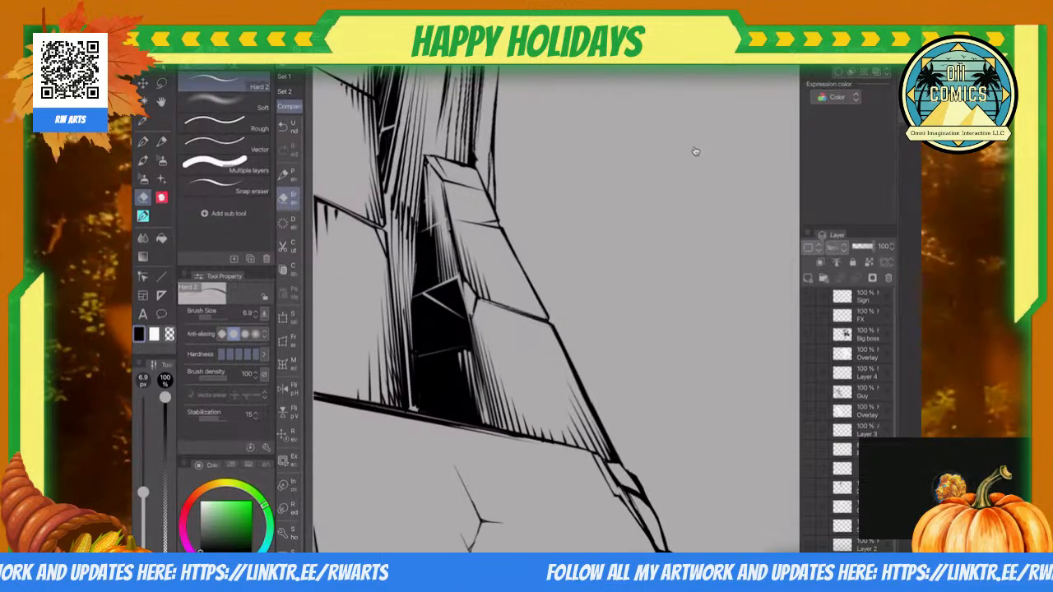
key("p")
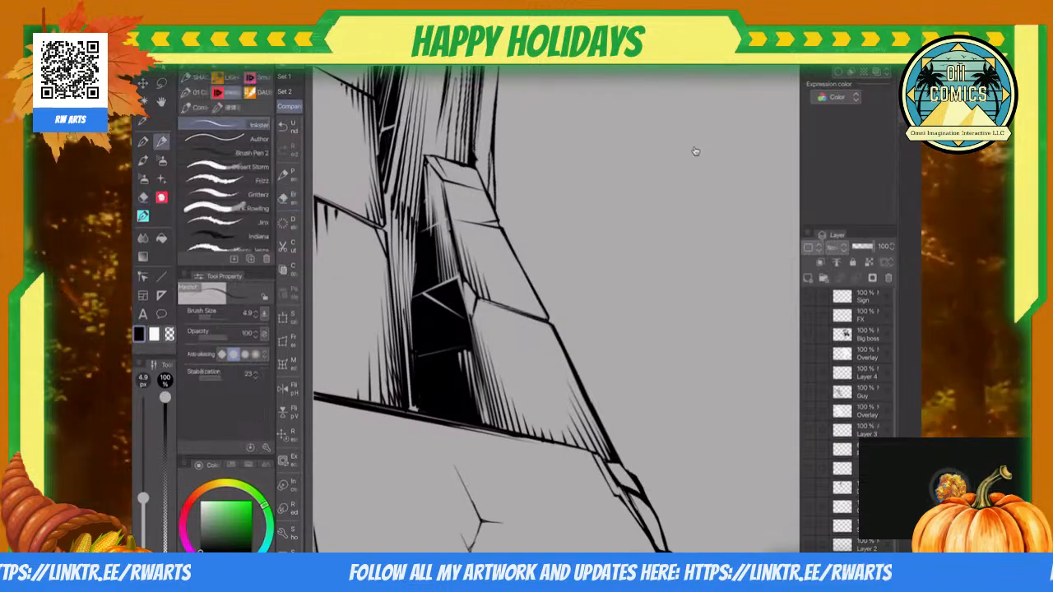
scroll(695, 150, "up", 5)
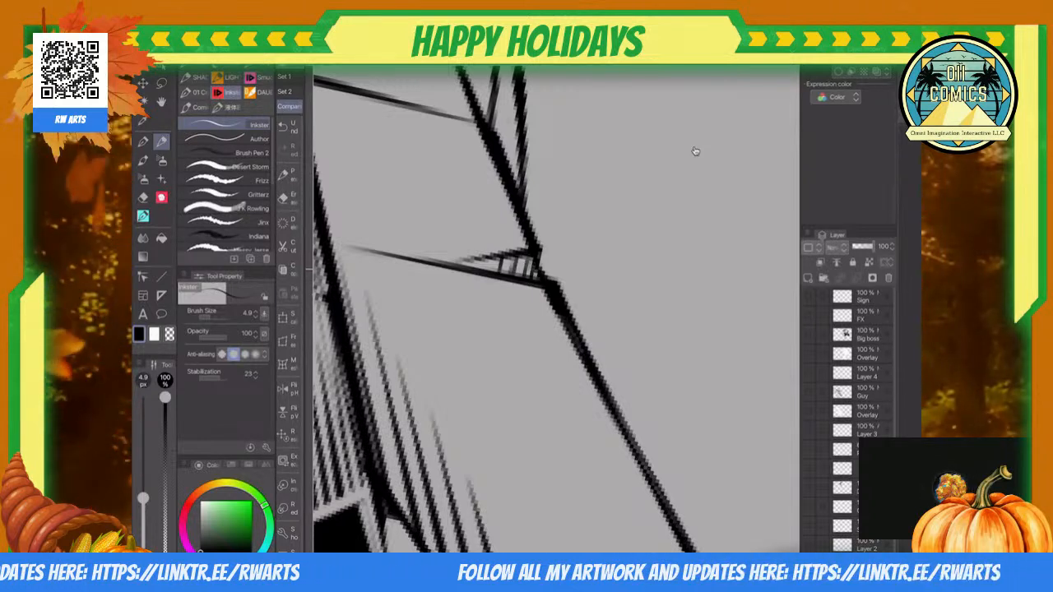
Step: Add hatch lines to the narrow chipped stones along the cliff's outer edge with the 4.9 px Inkster pen
scroll(695, 150, "down", 4)
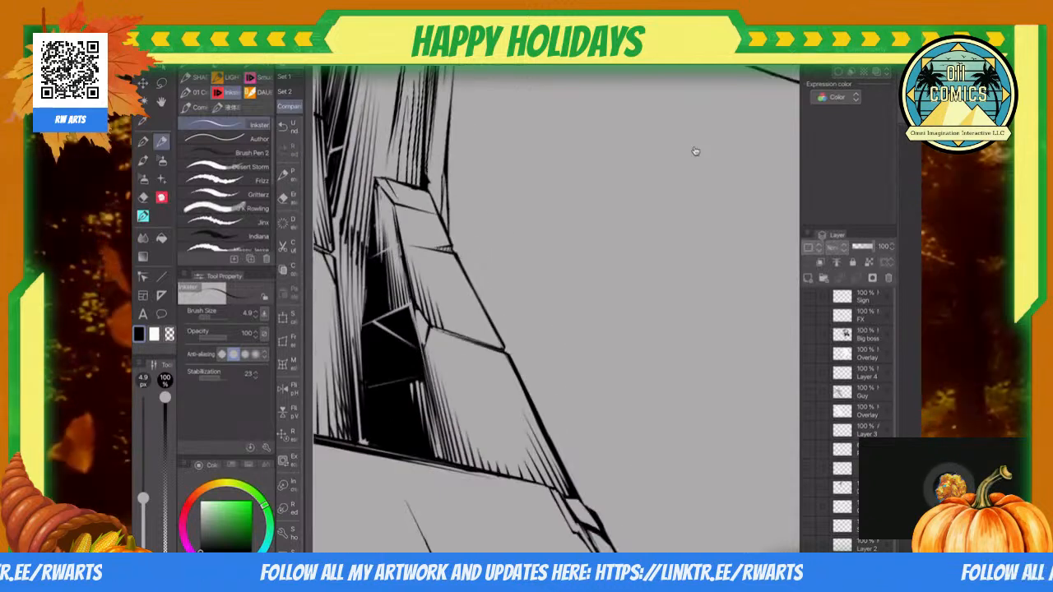
scroll(695, 151, "up", 5)
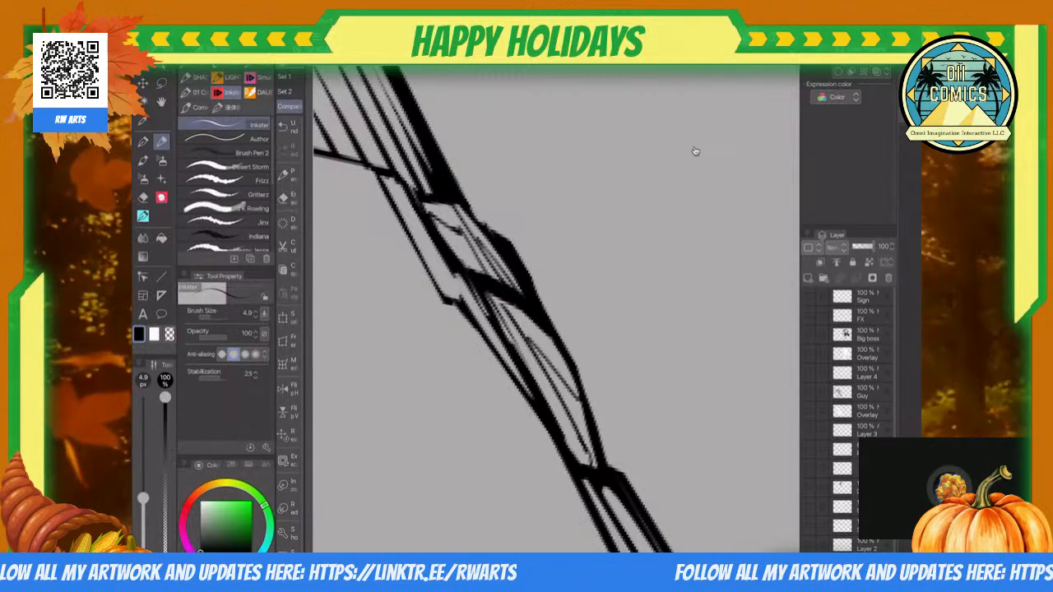
scroll(695, 150, "down", 4)
scroll(696, 151, "down", 5)
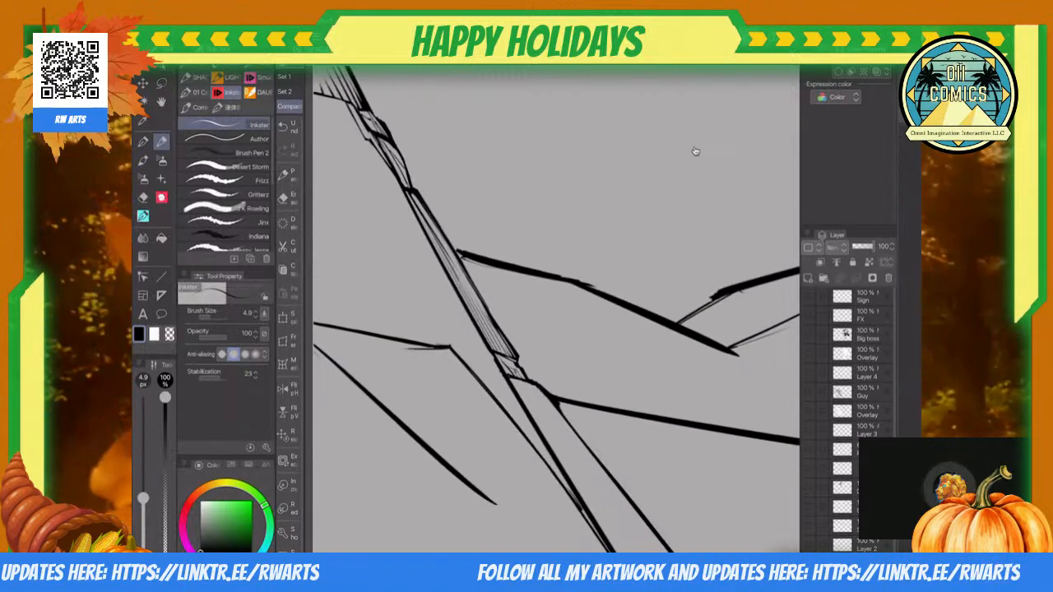
Step: Try hatching the small block below the long hatched strip with the 4.9 px Inkster pen, correcting with the Hard eraser
scroll(696, 150, "up", 4)
scroll(695, 151, "up", 1)
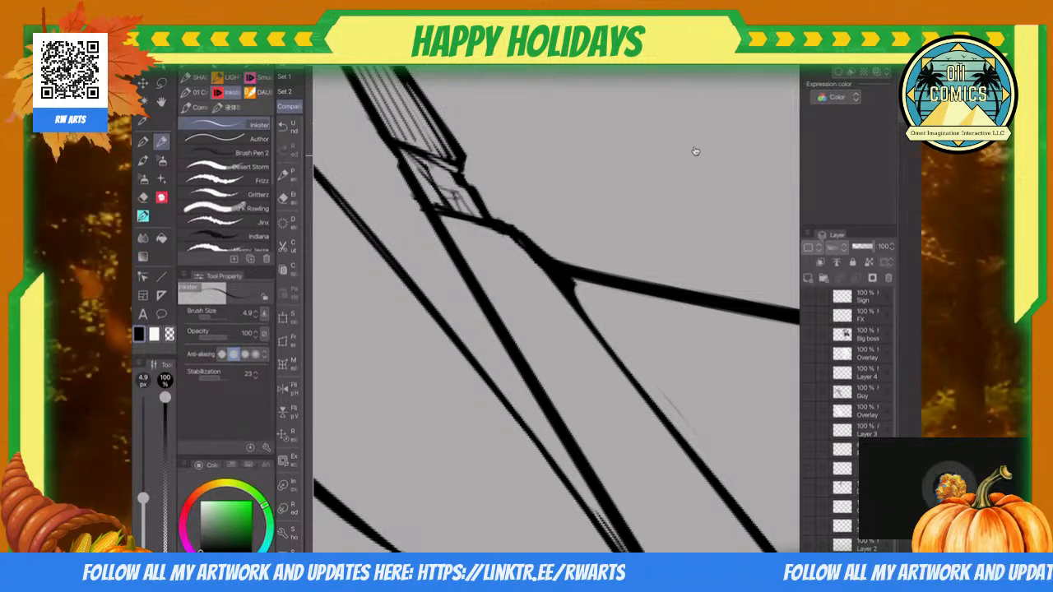
key("e")
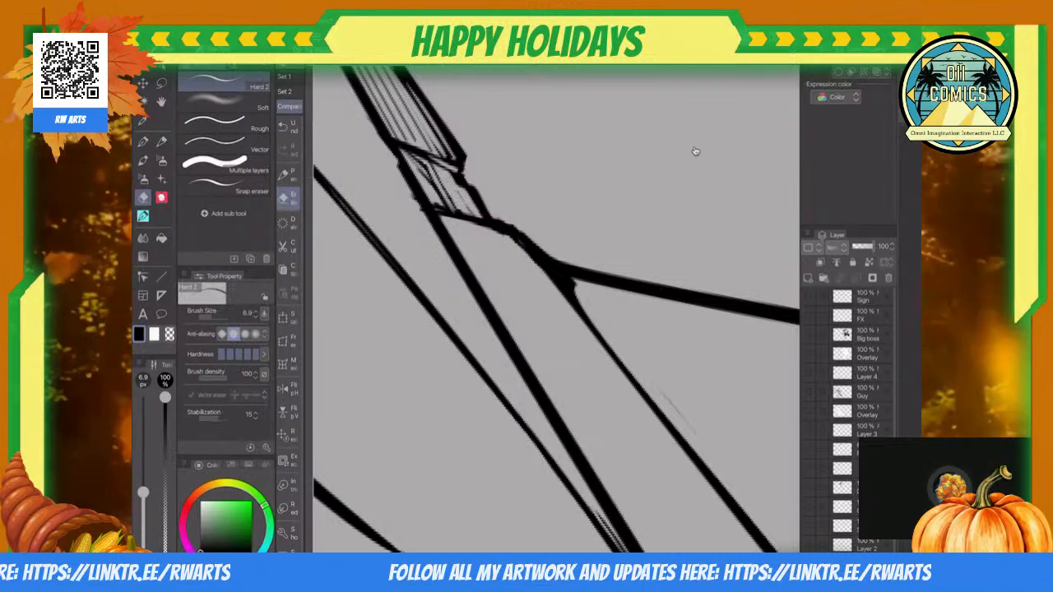
key("p")
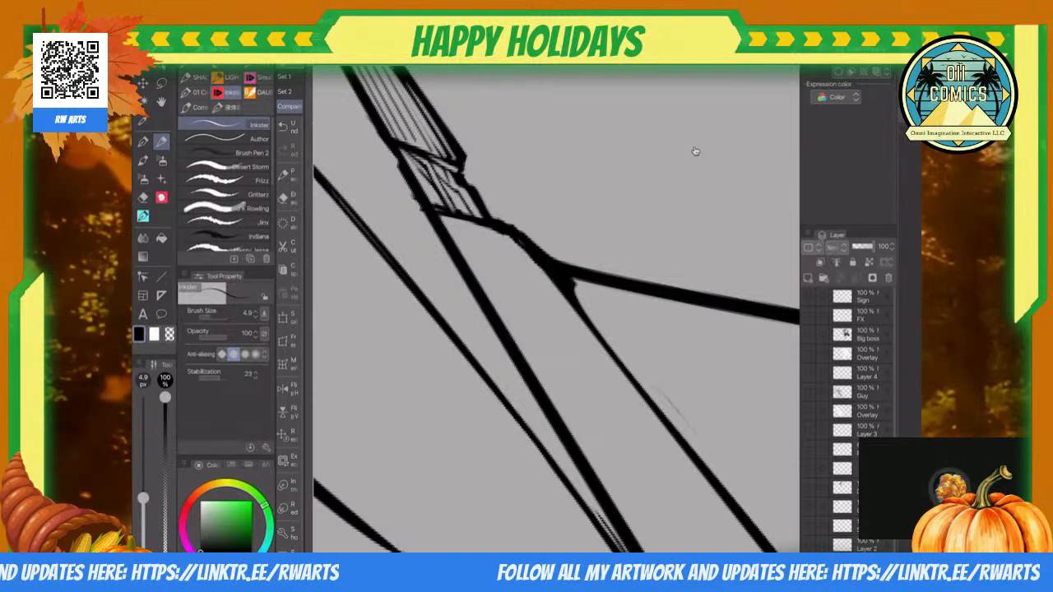
Step: Thin out the small block's inner lines with the Hard eraser and darken the hatched strip's lower end with the 4.9 px Inkster pen
key("e")
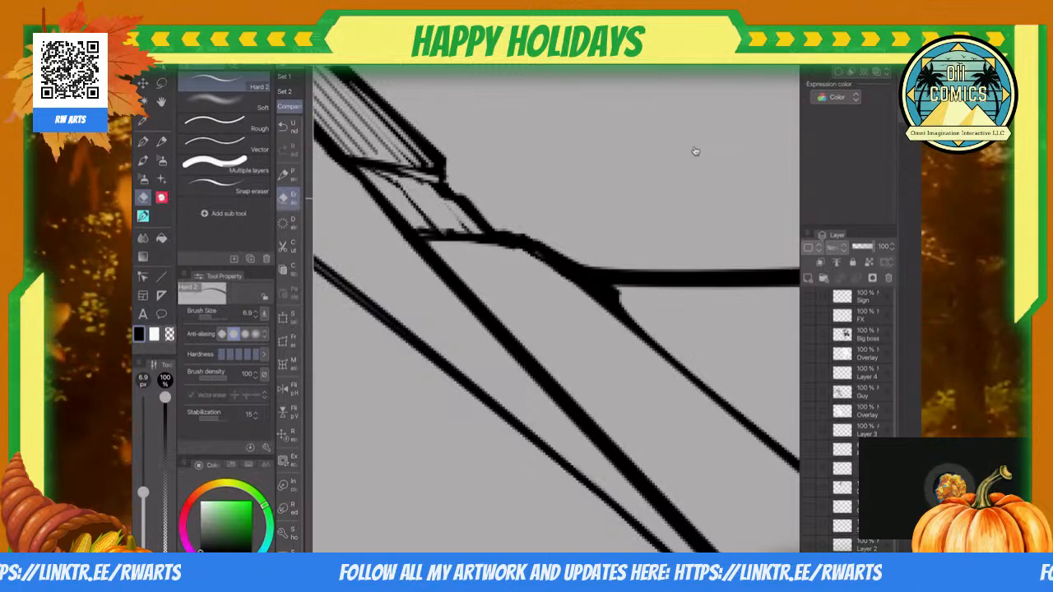
key("p")
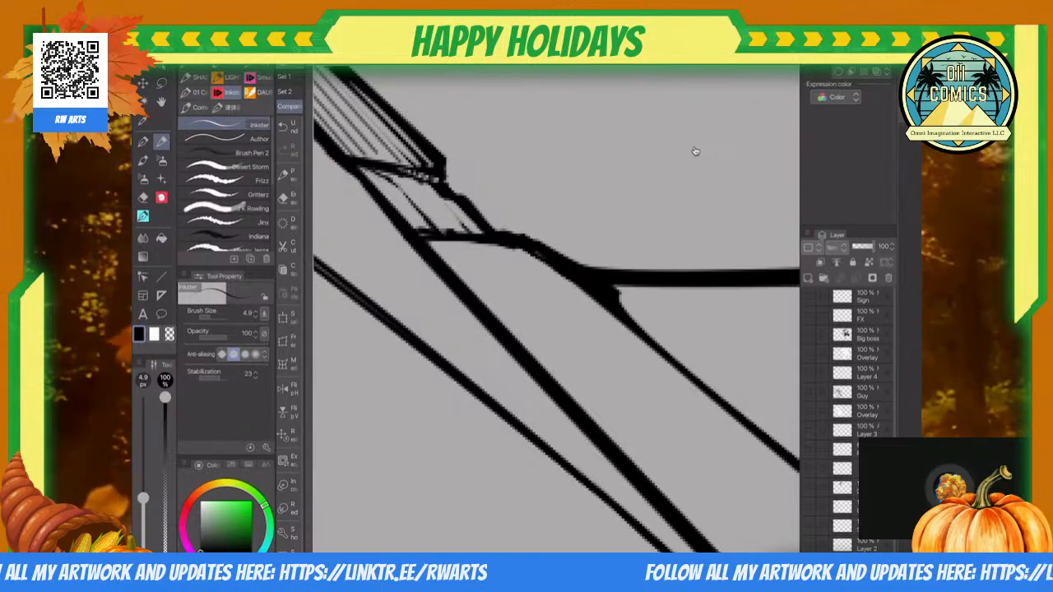
scroll(695, 150, "down", 8)
scroll(695, 151, "up", 6)
scroll(695, 150, "up", 4)
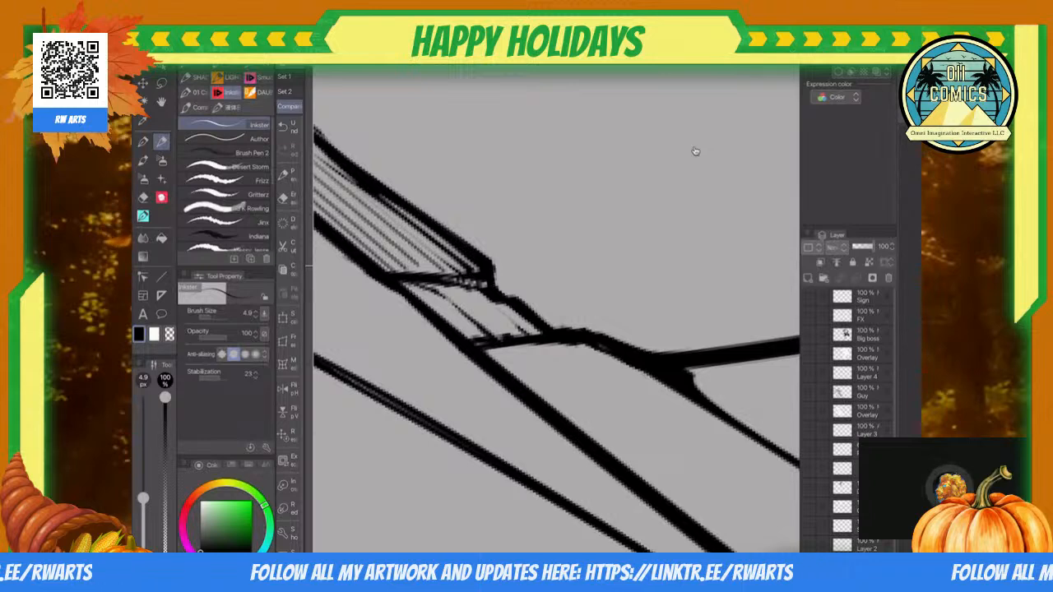
Step: Trim the thick outline below the small block, where it meets the horizon line, with the 6.9 px Hard eraser
scroll(695, 150, "down", 4)
scroll(695, 151, "up", 5)
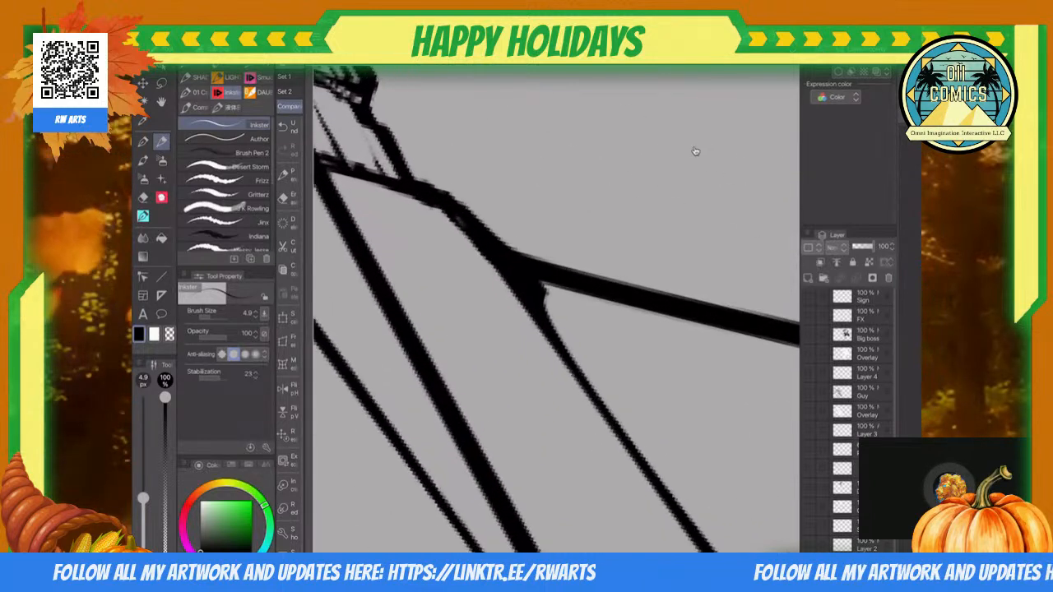
key("e")
mouse_move(440, 210)
left_mouse_down()
mouse_move(494, 264)
mouse_move(459, 236)
mouse_move(524, 290)
mouse_move(476, 234)
mouse_move(512, 300)
left_mouse_up()
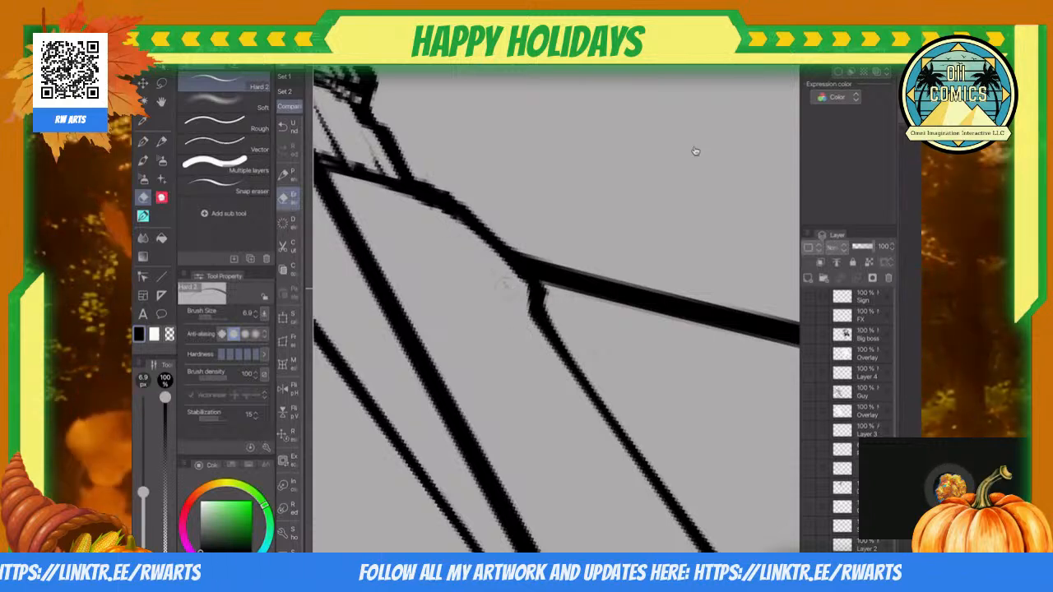
Step: Erase the remaining inner lines of the small block and thin its lower edge with the 6.9 px Hard eraser
scroll(695, 151, "down", 3)
scroll(695, 150, "up", 5)
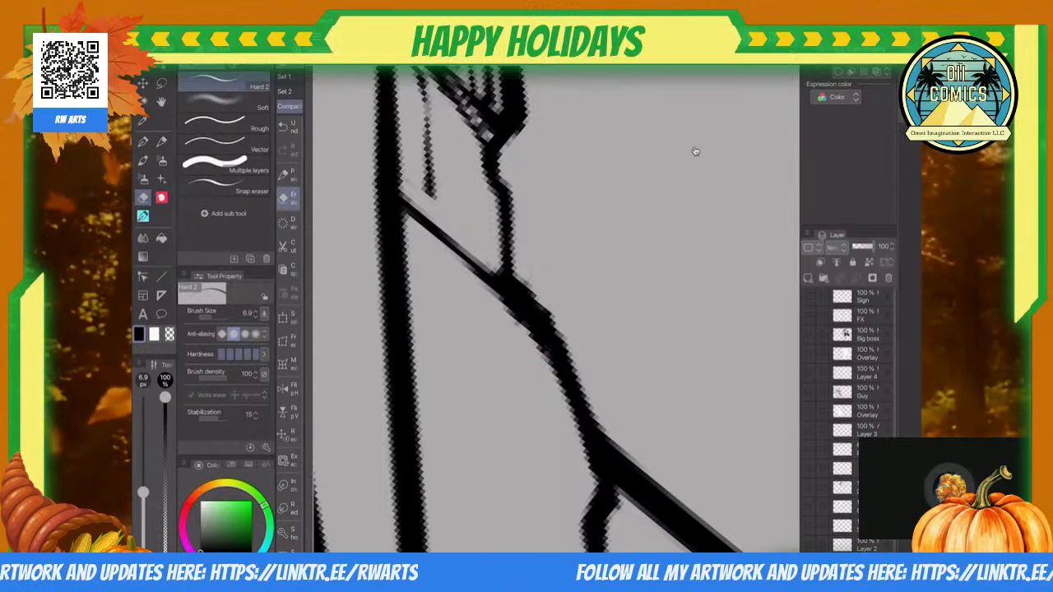
scroll(695, 150, "down", 2)
scroll(695, 151, "up", 3)
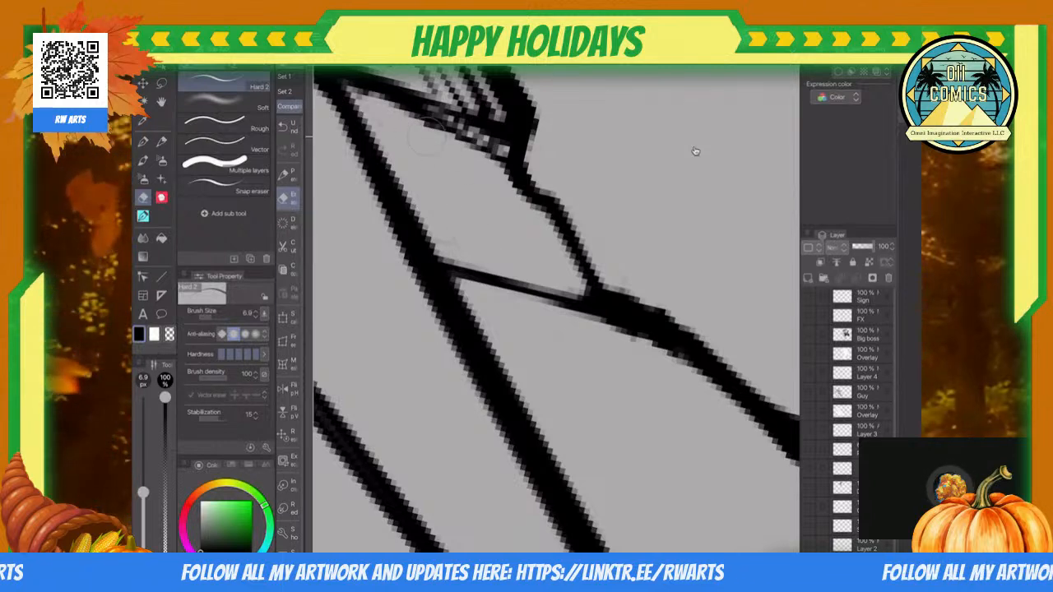
Step: Add a row of short hatch strokes with the 4.9 px Inkster pen where the cliff edge meets the horizon line
scroll(695, 151, "down", 5)
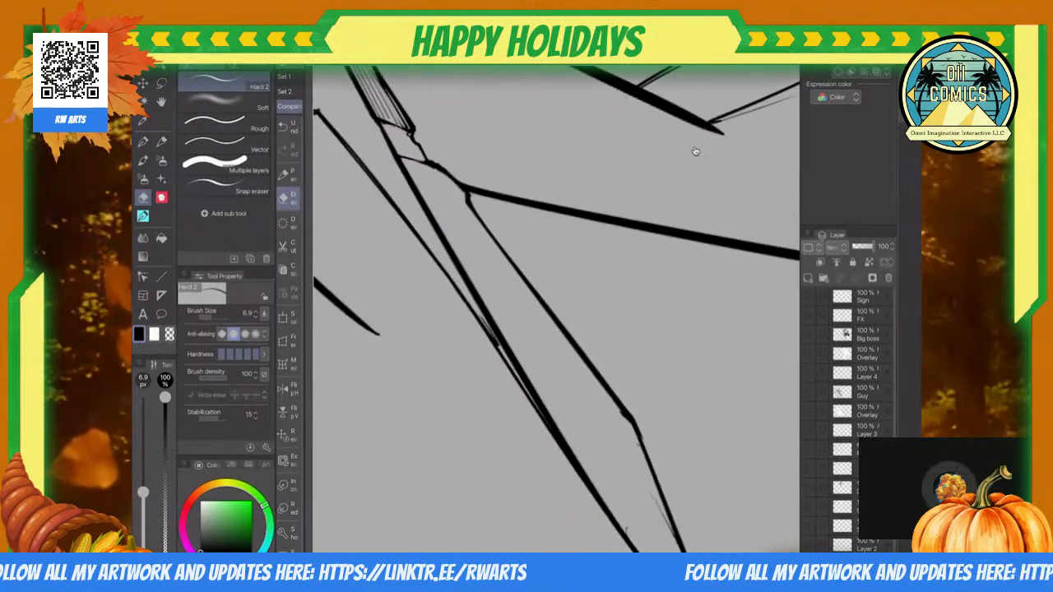
scroll(695, 151, "up", 2)
key("p")
mouse_move(488, 178)
left_mouse_down()
mouse_move(483, 203)
mouse_move(477, 198)
left_mouse_up()
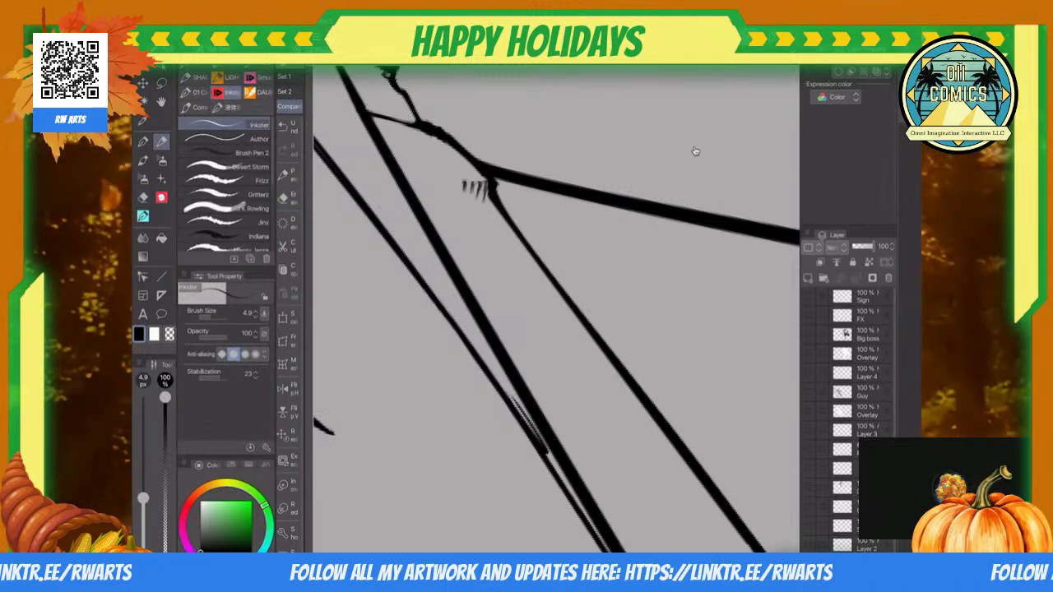
scroll(695, 151, "down", 5)
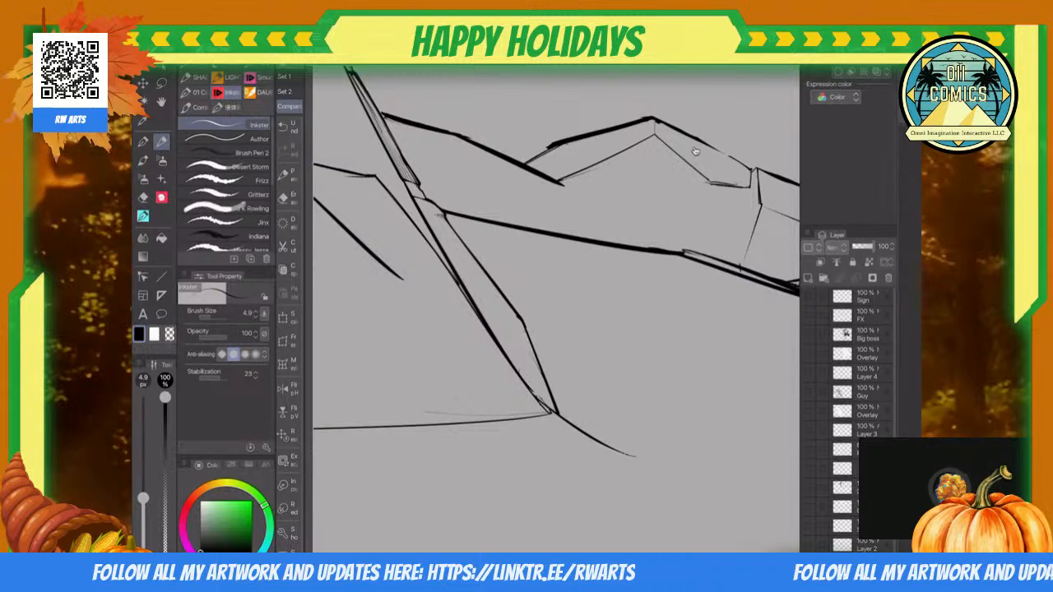
Step: Extend the large cracked block's lower edge to the neighbouring block and outline a thin bevel beneath it with 4.4 px straight lines
scroll(695, 150, "up", 5)
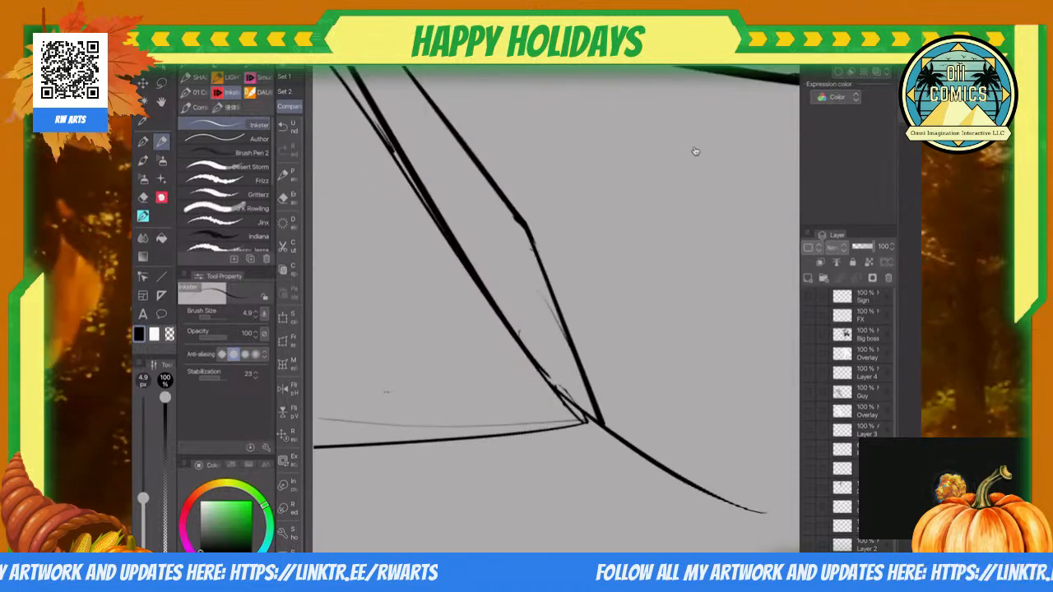
scroll(696, 150, "down", 3)
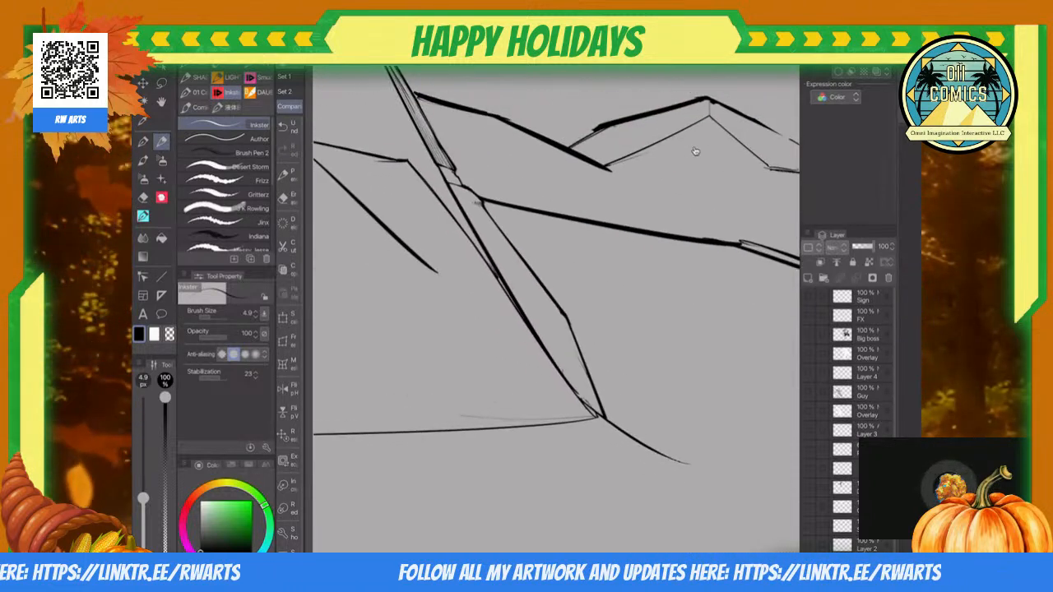
scroll(696, 150, "up", 2)
scroll(695, 150, "up", 3)
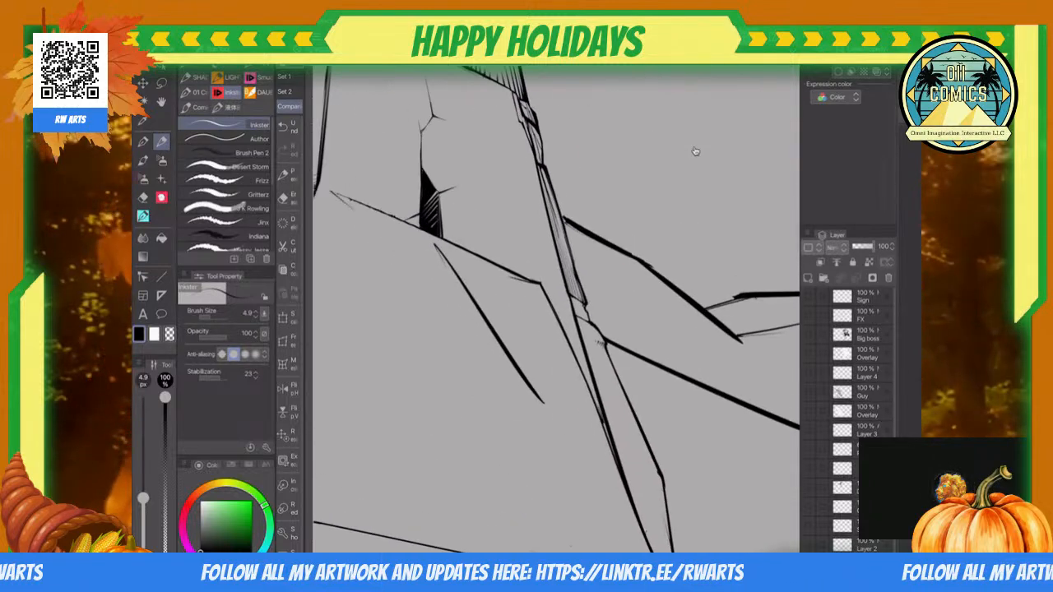
key("u")
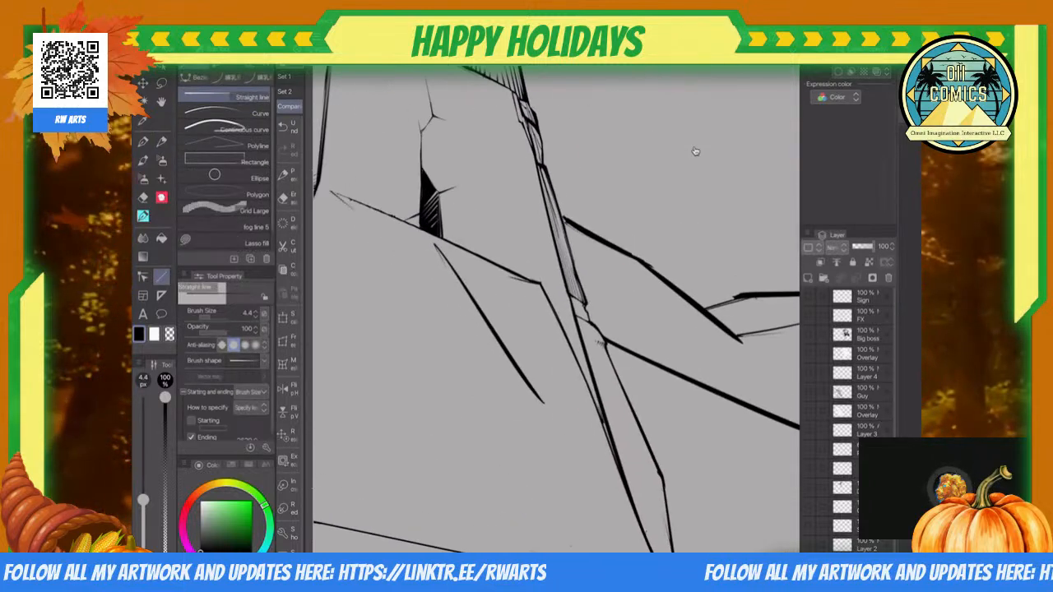
scroll(695, 151, "up", 3)
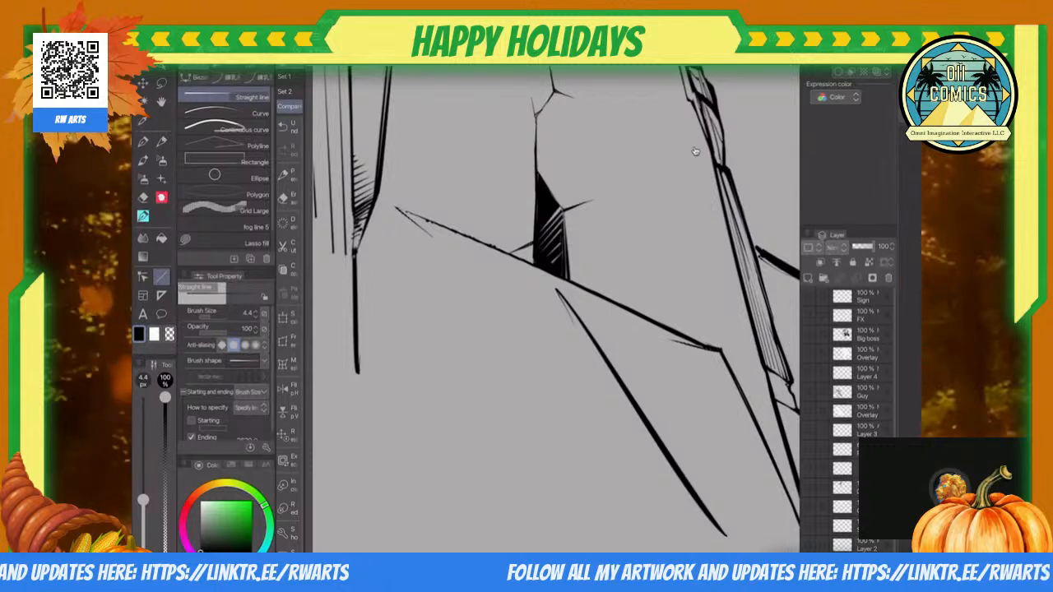
left_click_drag(380, 198, 707, 345)
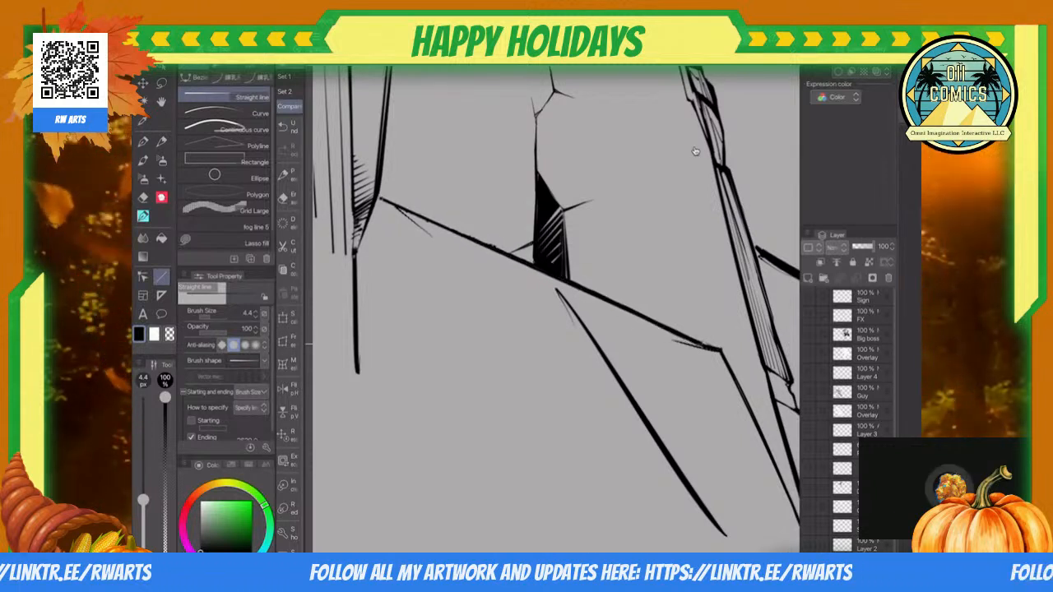
left_click_drag(382, 200, 543, 290)
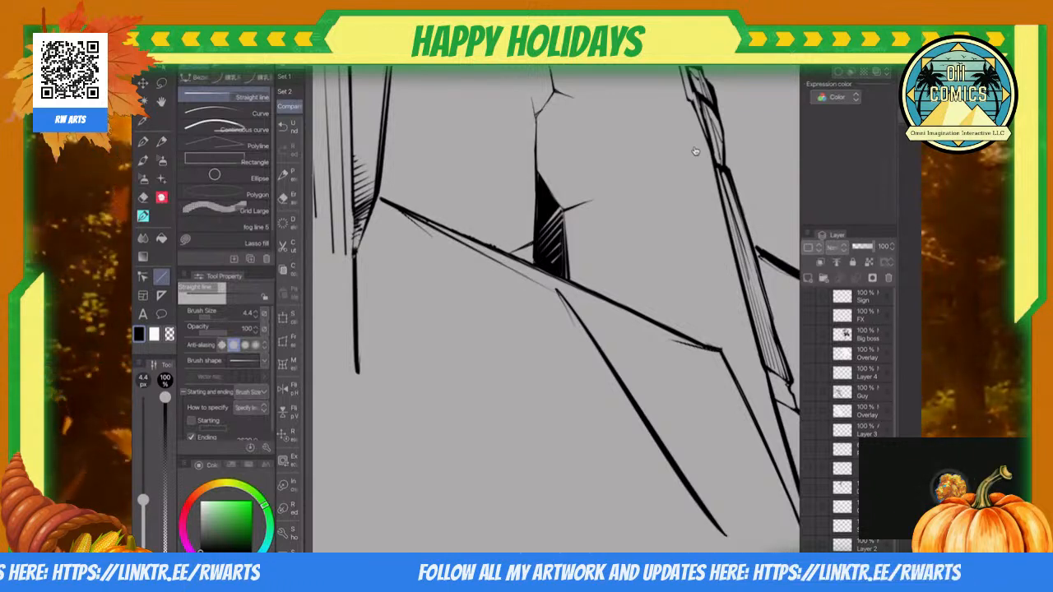
left_click_drag(712, 350, 571, 315)
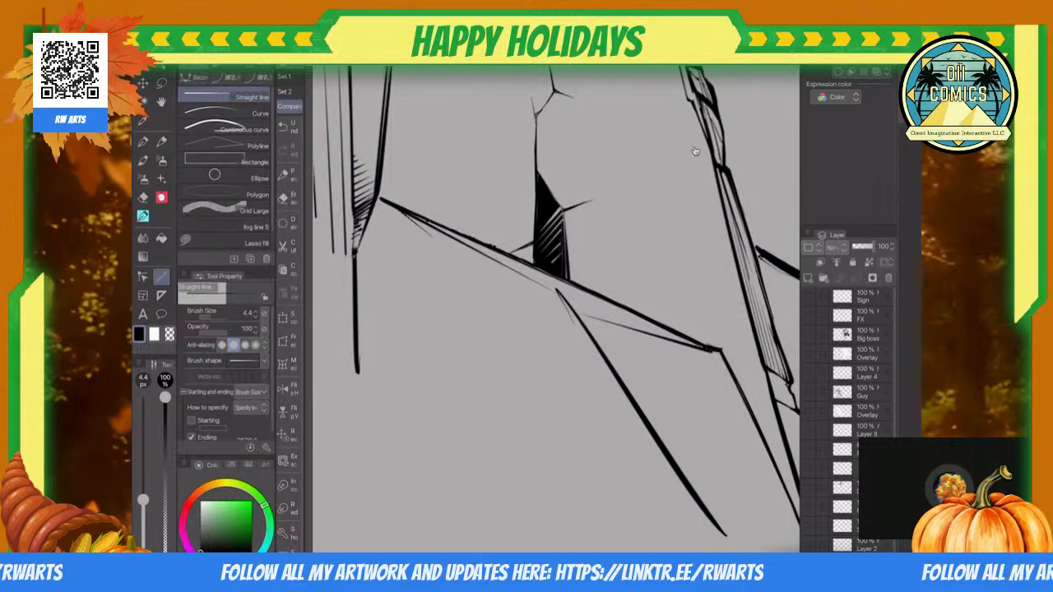
Step: Clean up the bevel's lower corner with the 6.9 px Hard eraser and join its outline to the diagonal edge with the 4.4 px Straight line
key("e")
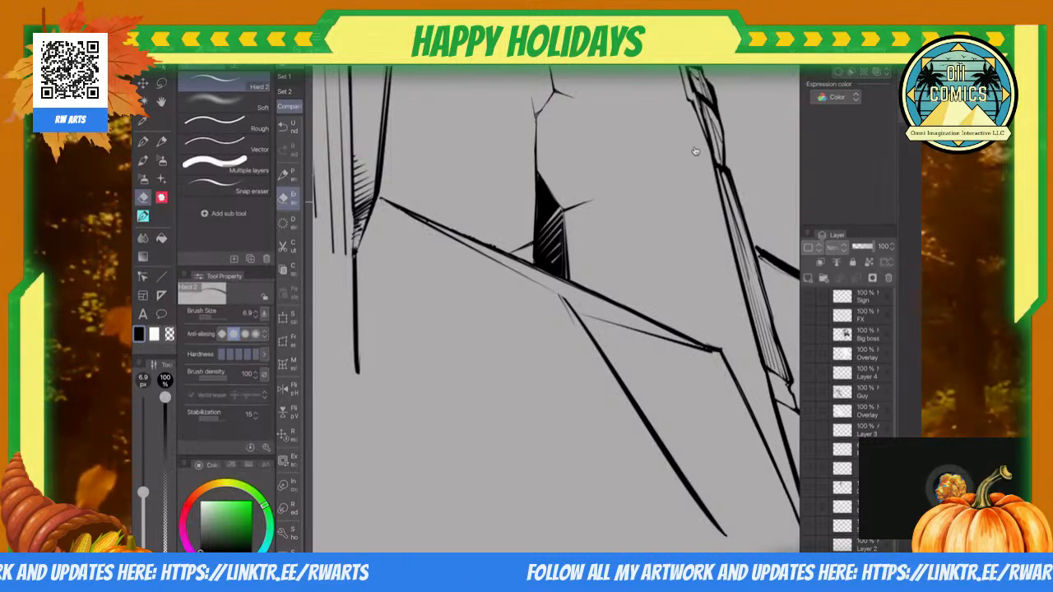
scroll(695, 150, "down", 5)
scroll(695, 151, "up", 5)
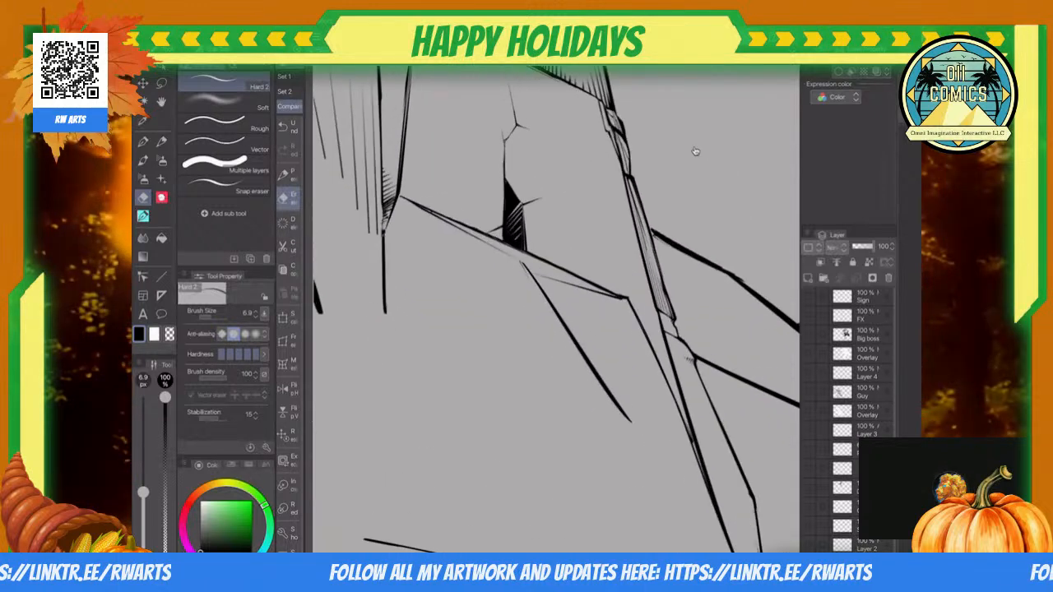
key("u")
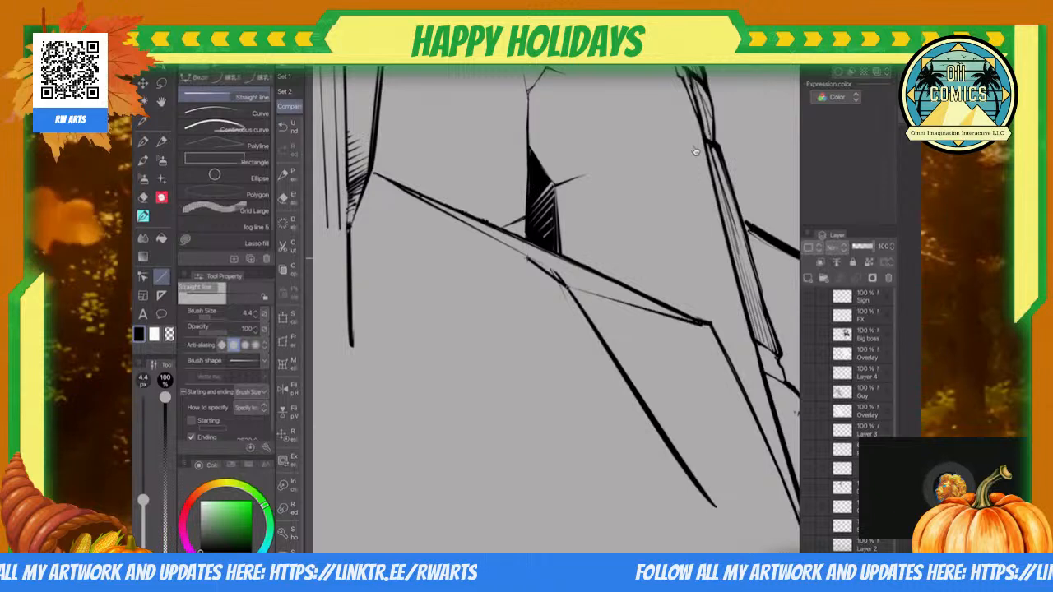
key("e")
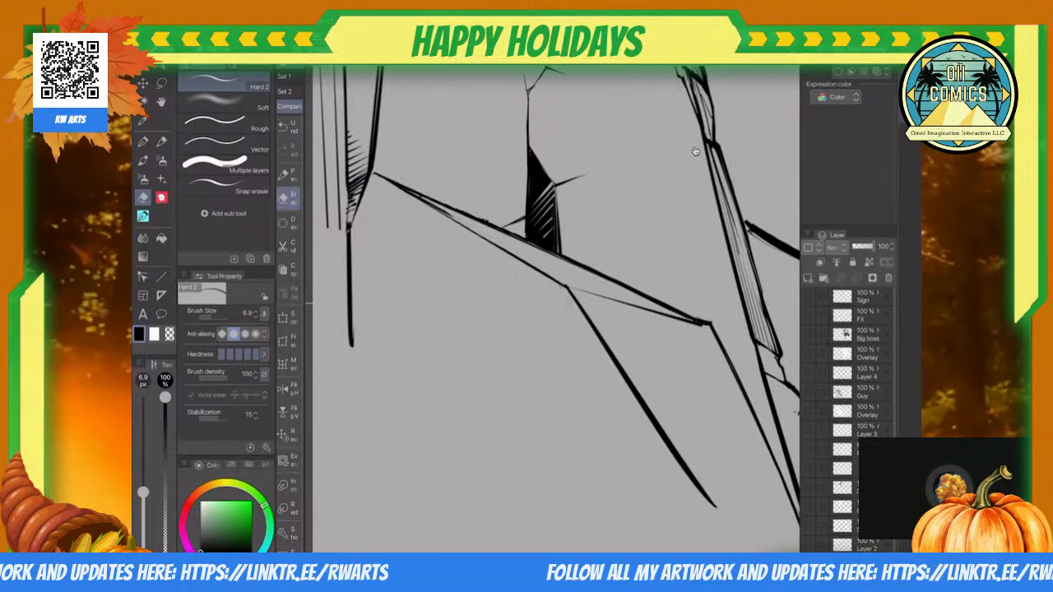
Step: Hatch the thin bevel under the cracked block with short 3.6 px straight lines, from below the dark crack towards its pointed end
key("u")
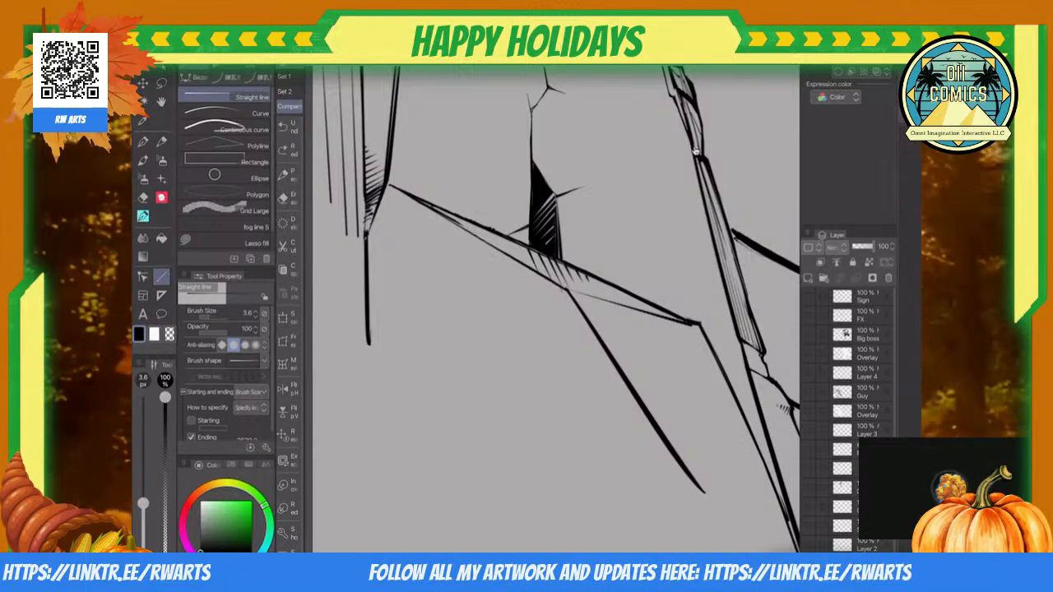
scroll(696, 151, "up", 2)
scroll(695, 150, "down", 4)
scroll(695, 150, "up", 4)
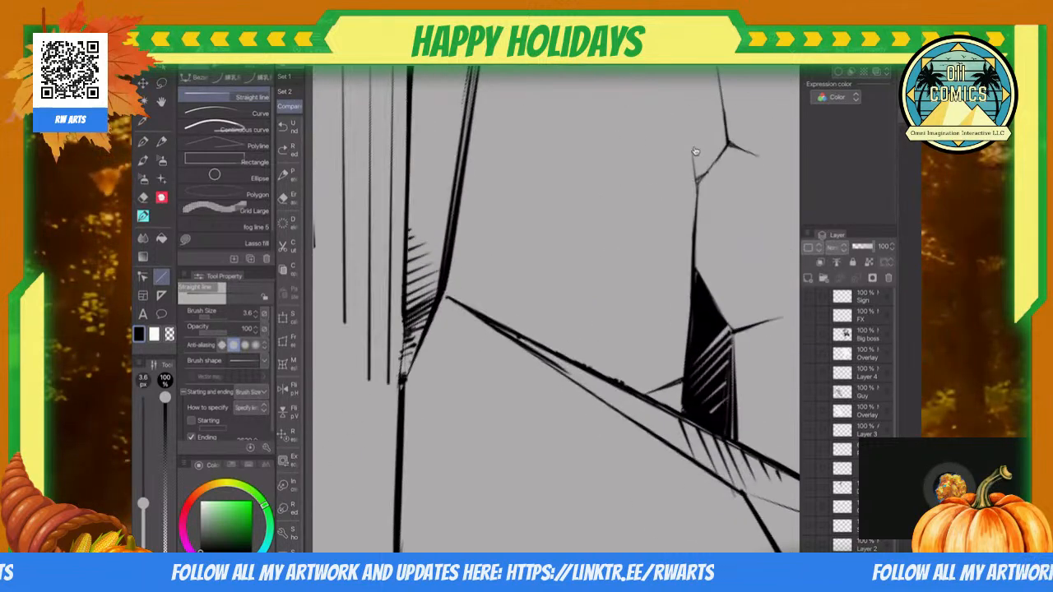
scroll(695, 150, "up", 2)
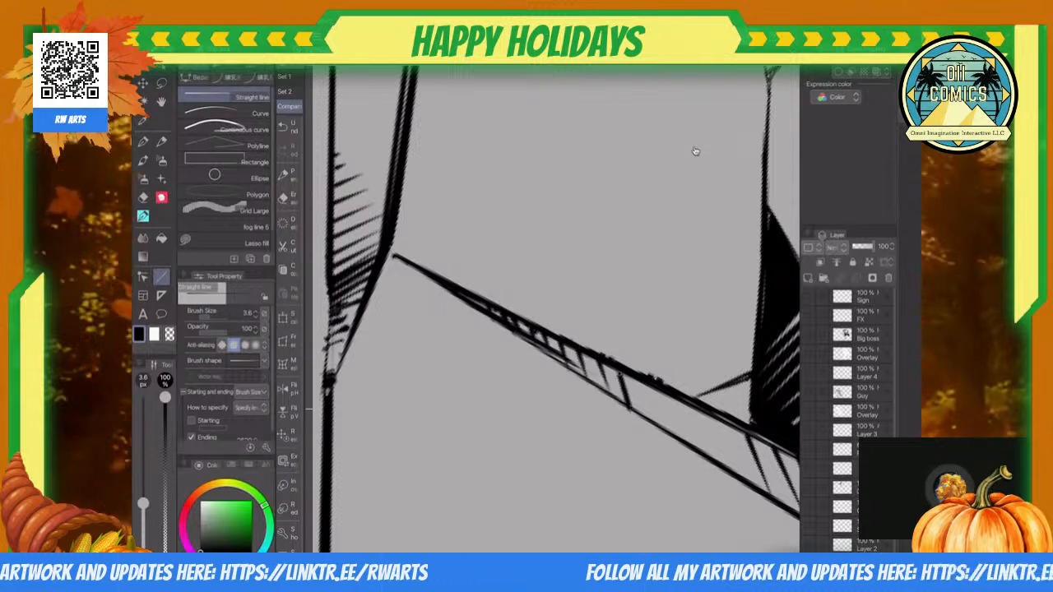
left_click_drag(644, 402, 679, 445)
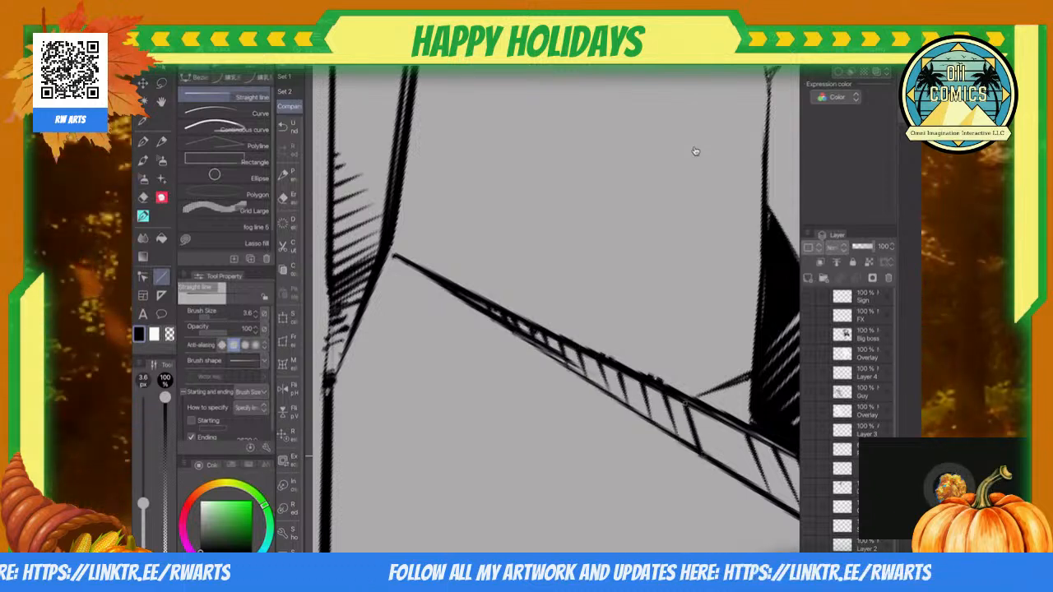
scroll(695, 151, "down", 5)
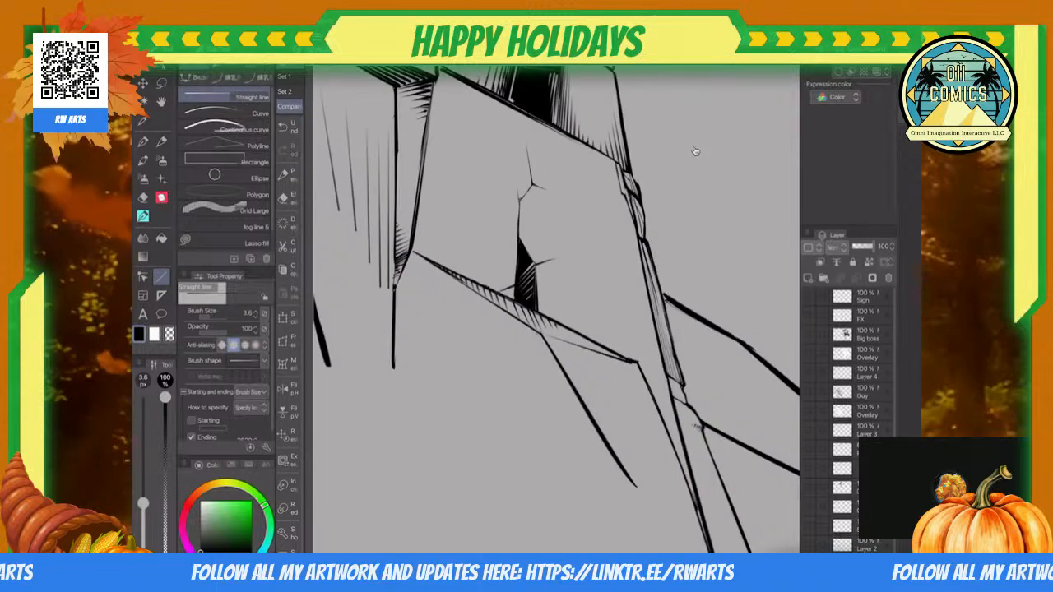
scroll(695, 152, "down", 5)
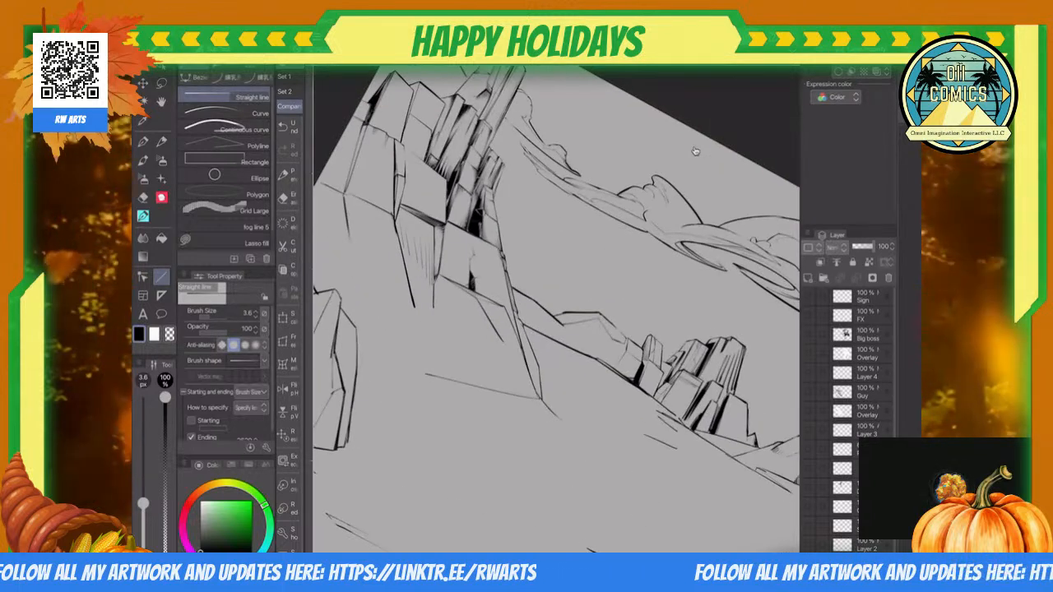
Step: Close the lower edge of the facet under the bevel with a straight line and hatch its shaded side with long tapering lines
scroll(695, 151, "up", 8)
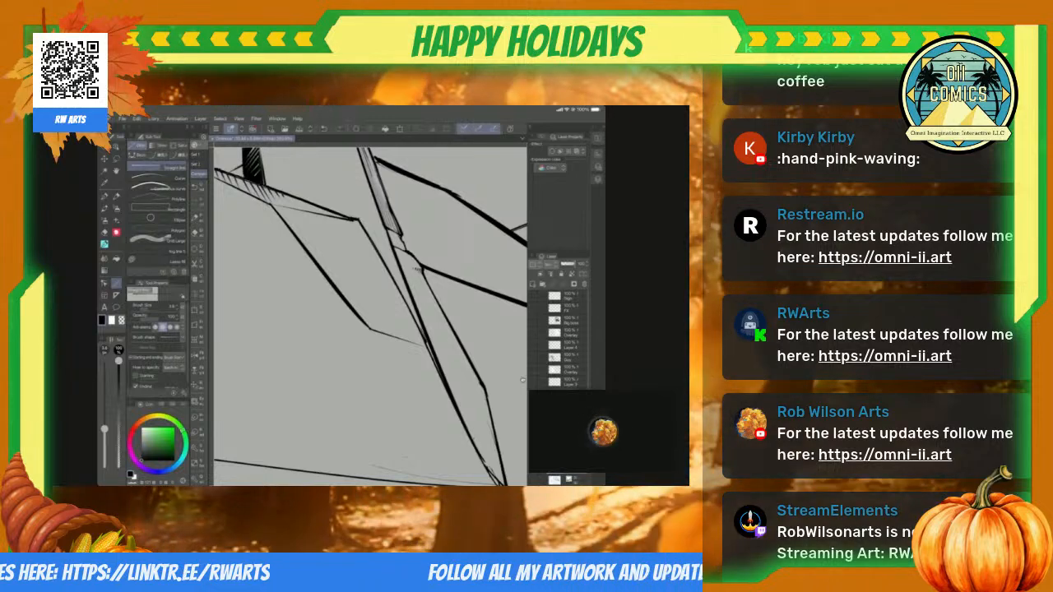
scroll(523, 380, "down", 5)
scroll(522, 380, "up", 5)
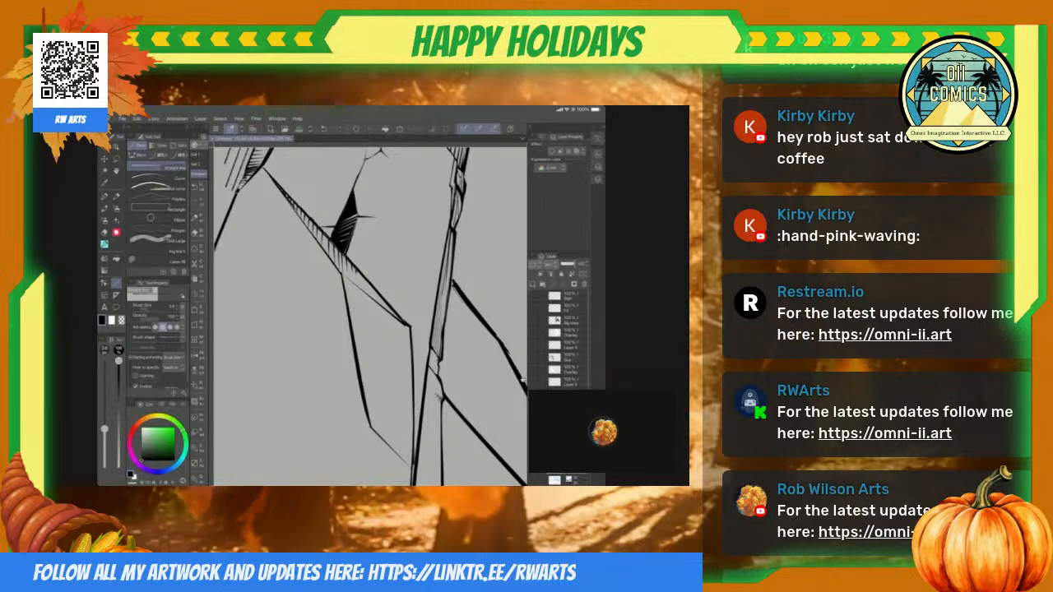
scroll(522, 380, "up", 4)
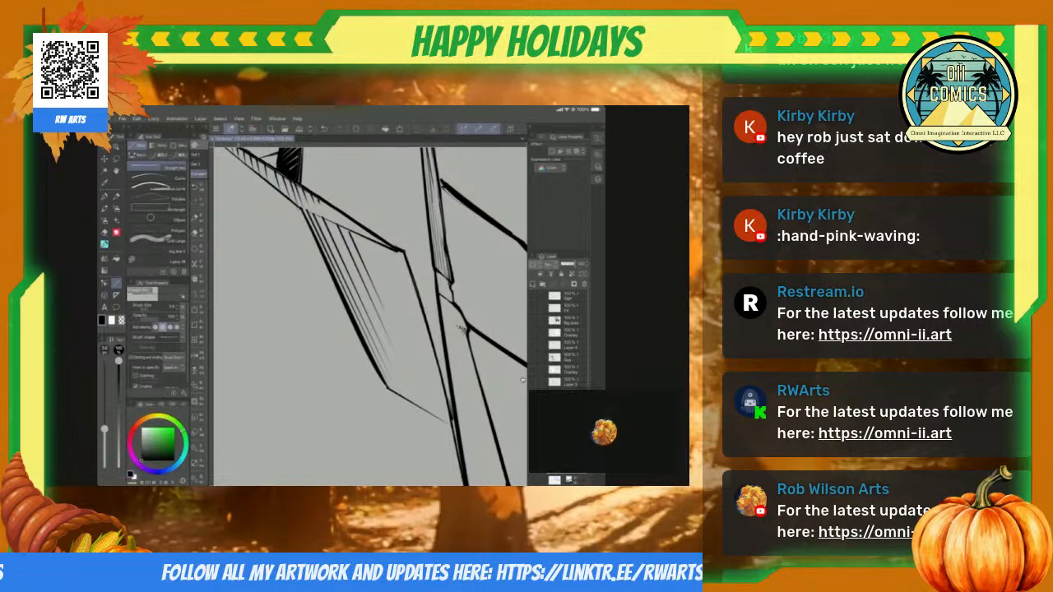
scroll(523, 380, "down", 4)
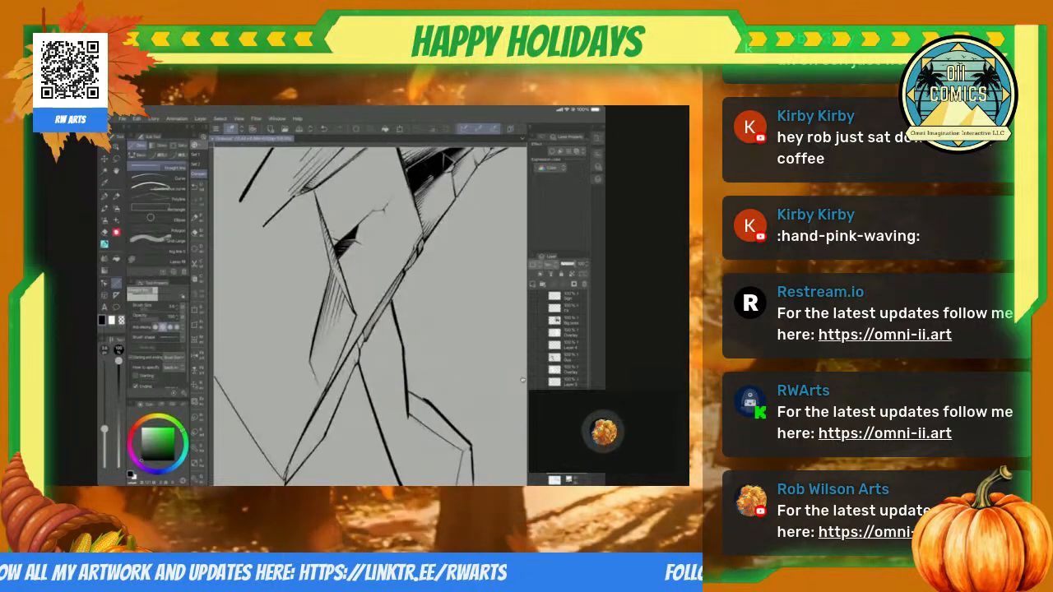
scroll(522, 381, "up", 5)
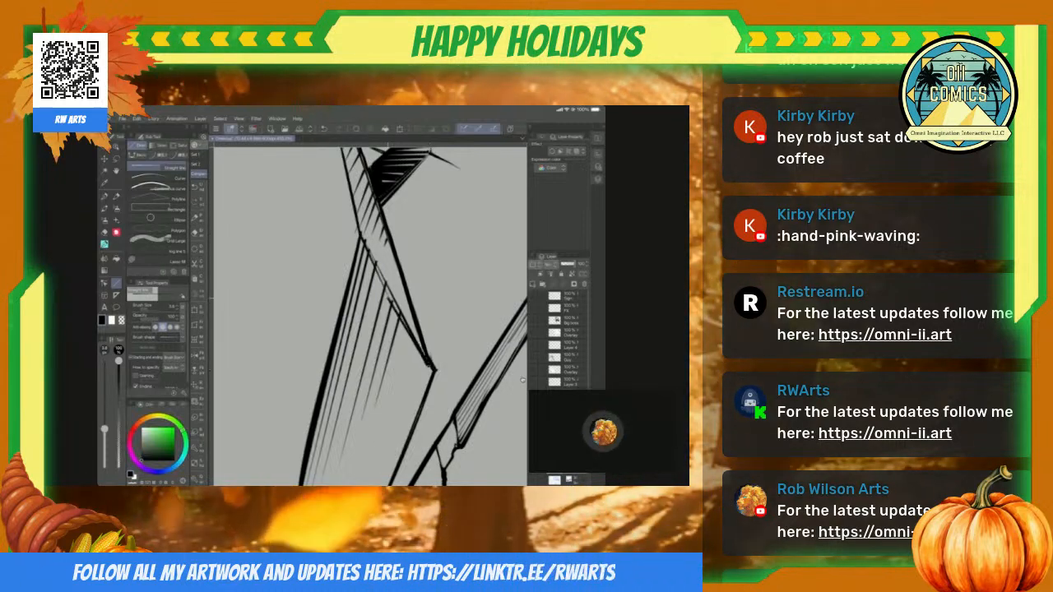
Step: Trim the hatch lines' upper ends along the bevel with the Hard eraser and mend the bevel's edge with the Straight line
key("p")
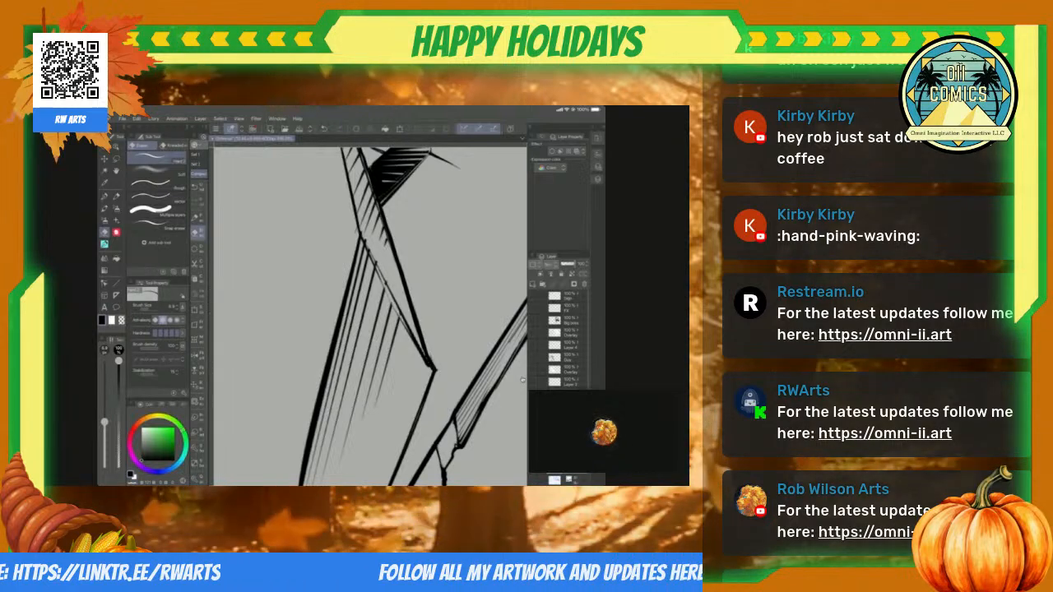
scroll(374, 287, "up", 5)
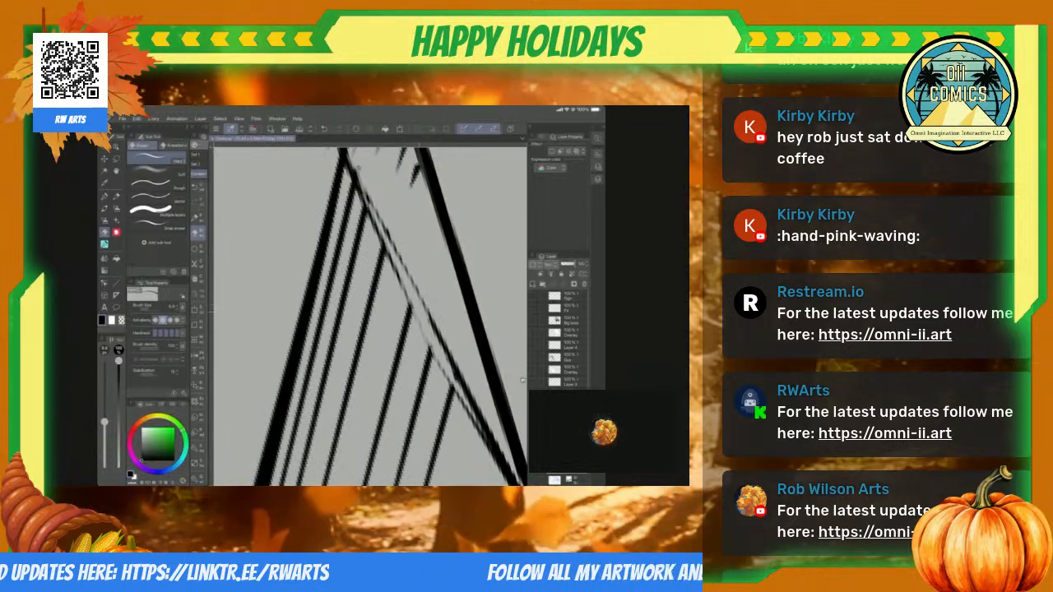
key("u")
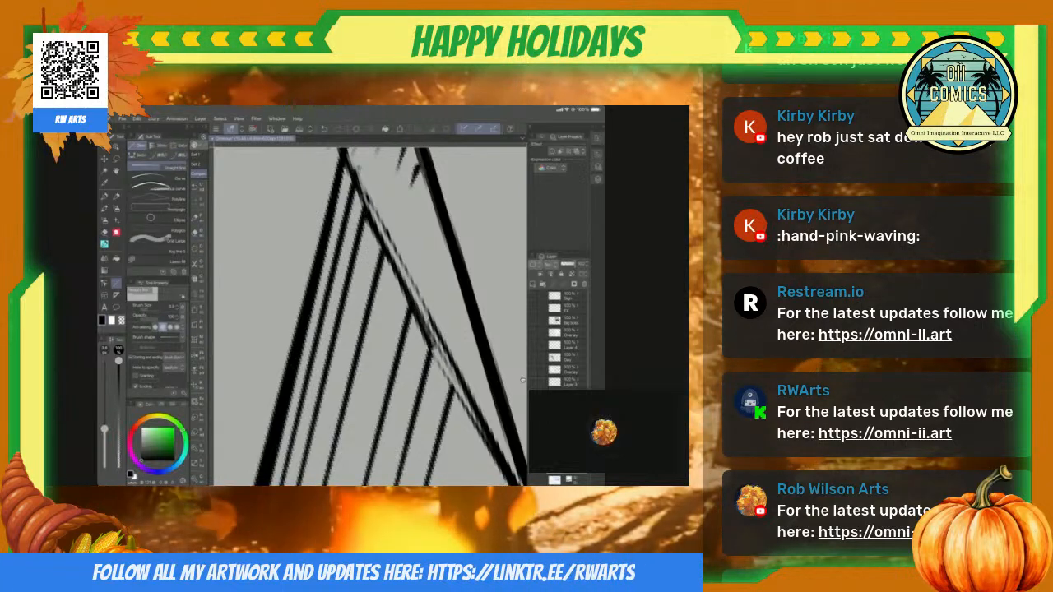
Step: Increase the Straight line brush size and hatch the cracked block's upper corner with bold tapering lines below its top edge
scroll(370, 316, "down", 8)
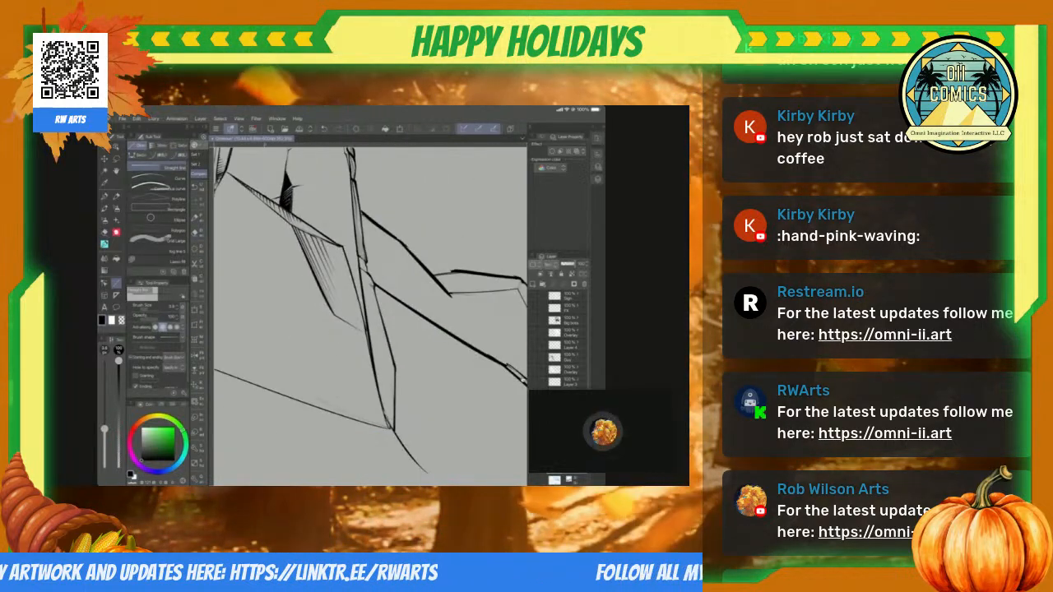
scroll(523, 380, "down", 5)
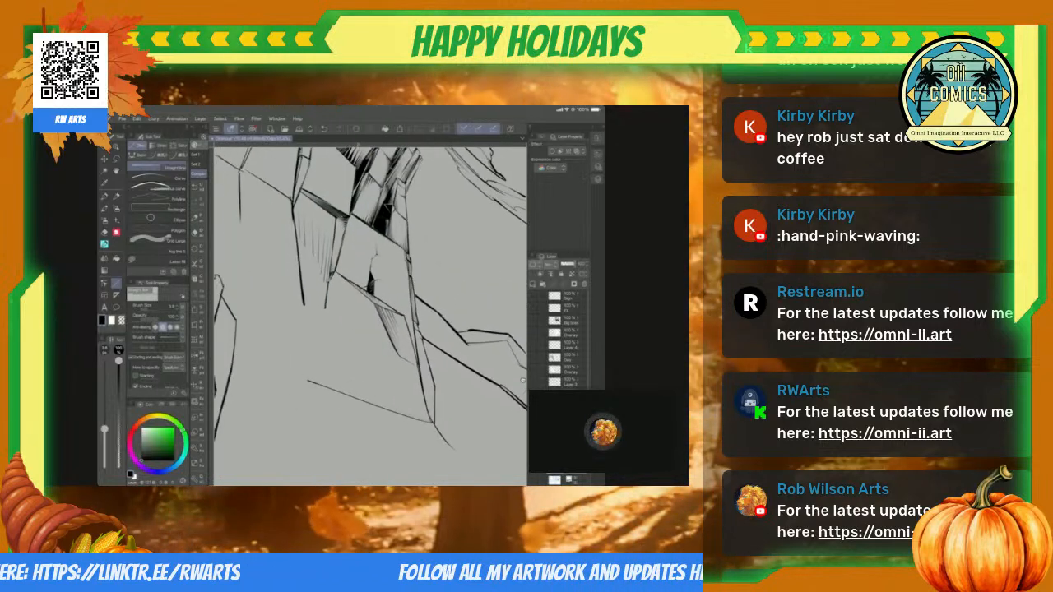
scroll(523, 380, "down", 6)
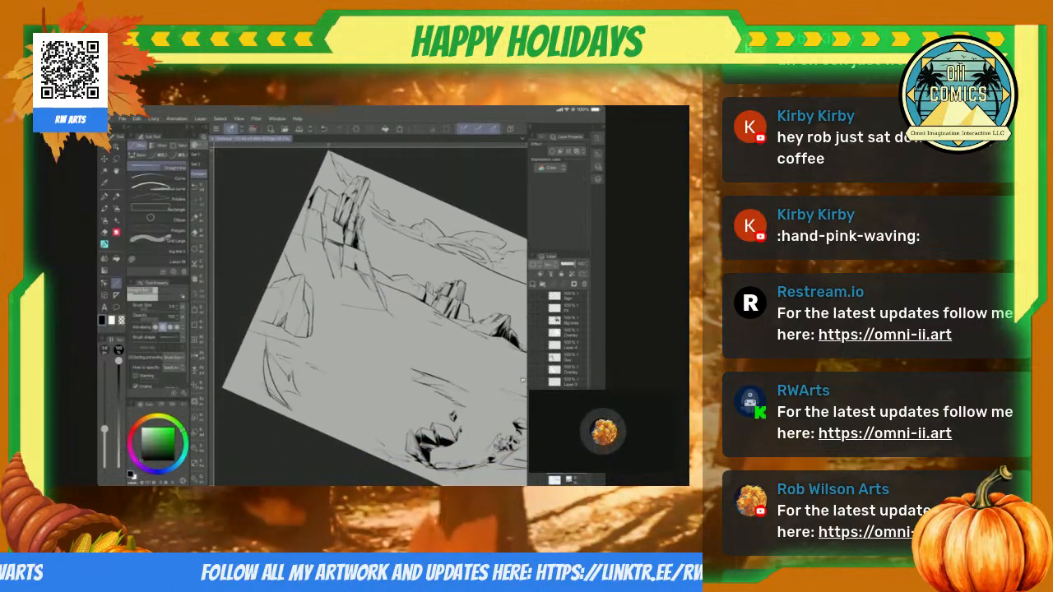
scroll(524, 380, "up", 8)
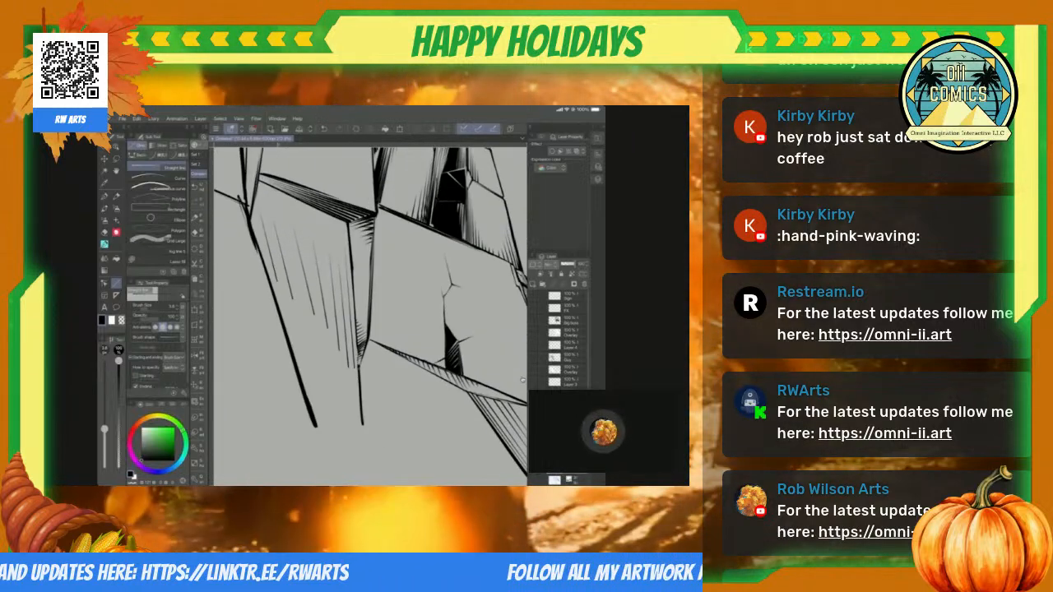
left_click_drag(105, 430, 104, 421)
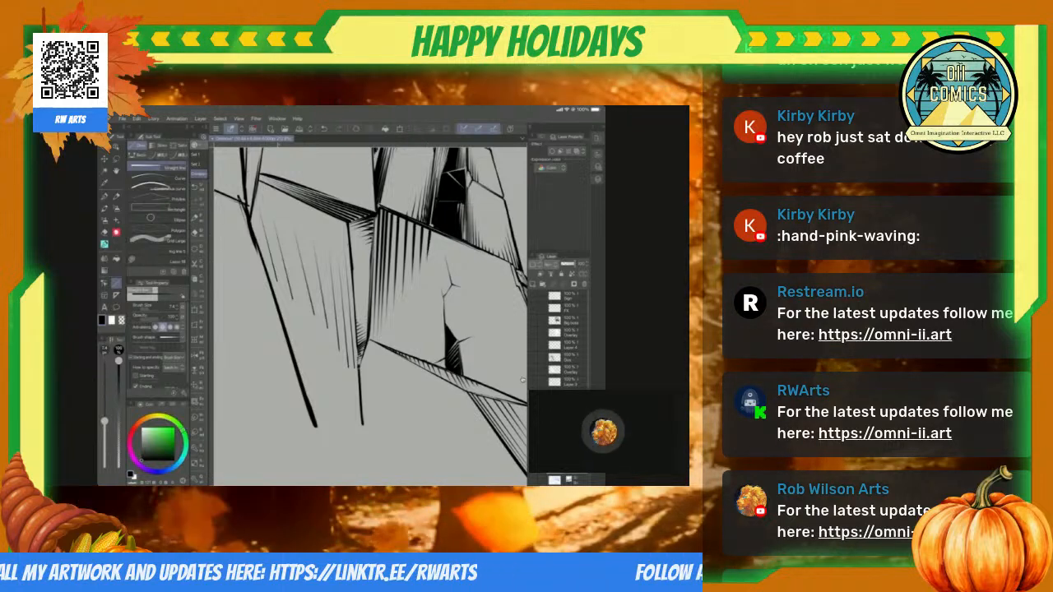
scroll(370, 316, "down", 5)
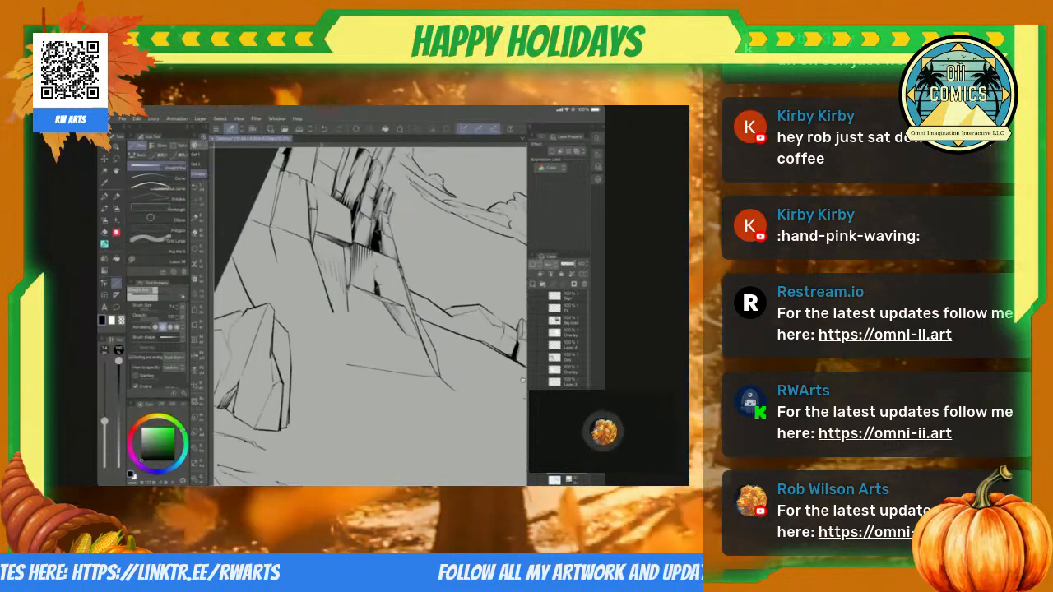
Step: Try to crosshatch the shaded side edge of the cracked block with short diagonal tapering lines
scroll(370, 316, "up", 6)
scroll(370, 316, "up", 1)
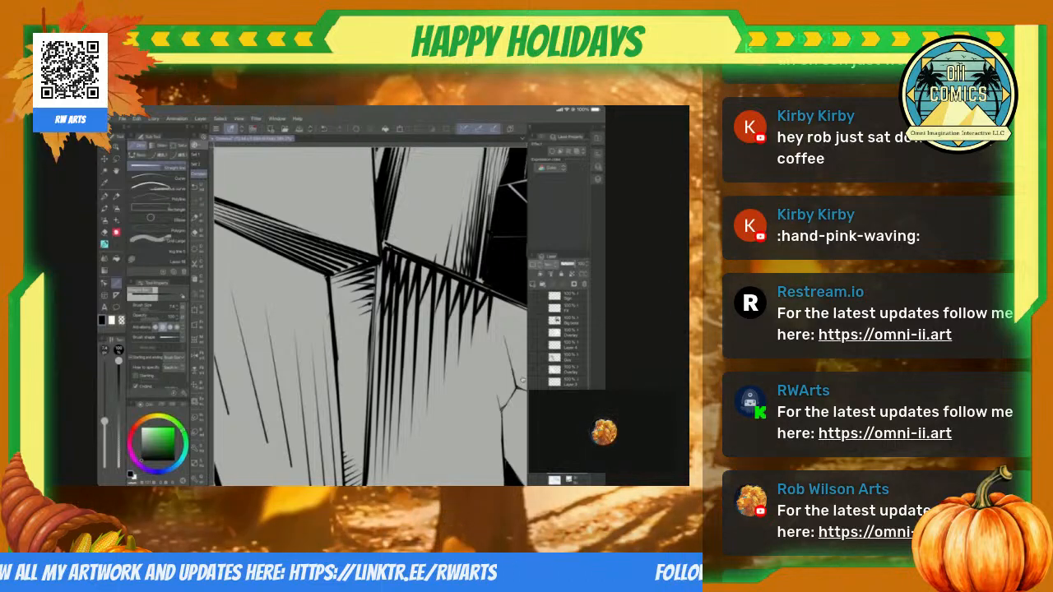
scroll(370, 316, "down", 10)
scroll(370, 316, "down", 3)
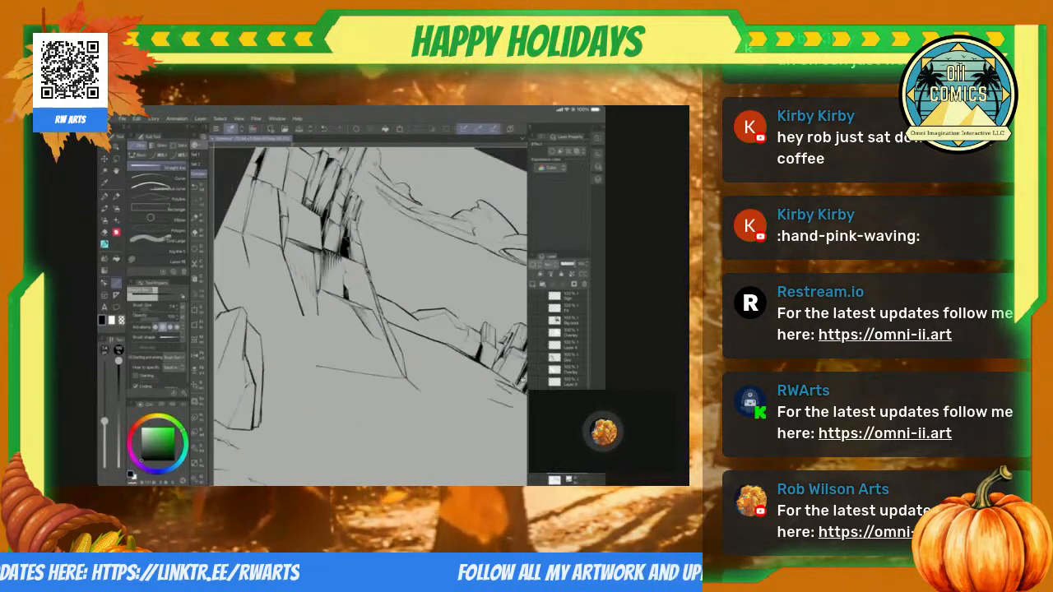
scroll(370, 316, "up", 10)
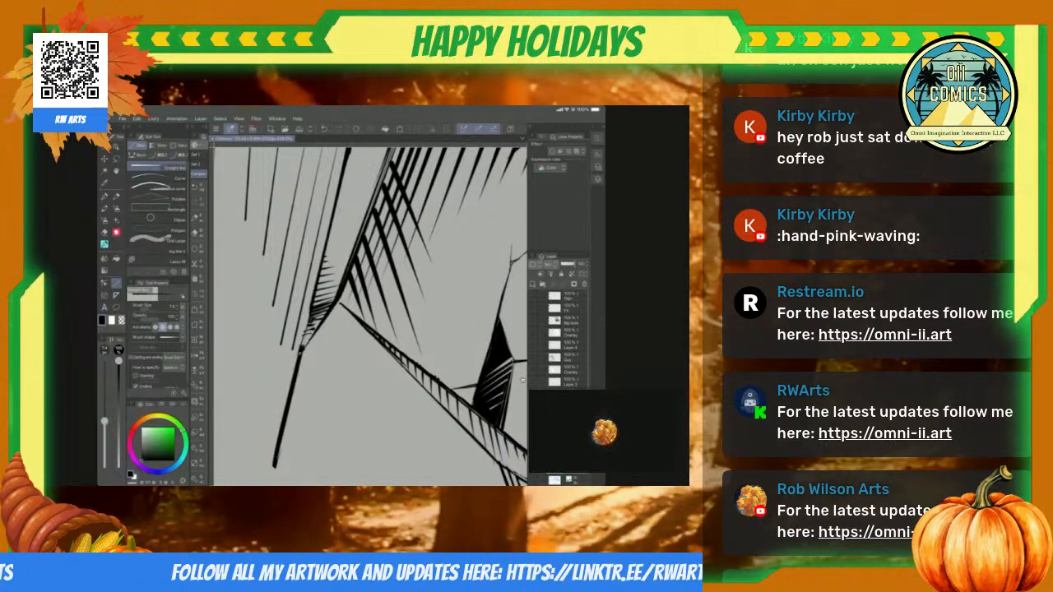
scroll(370, 316, "down", 10)
scroll(370, 315, "up", 8)
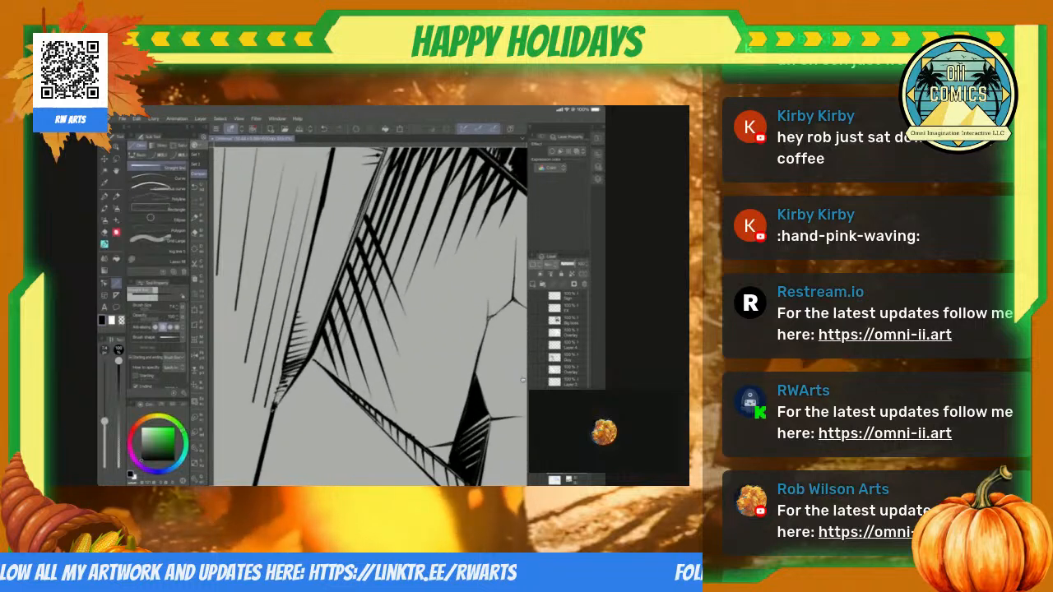
scroll(371, 316, "down", 10)
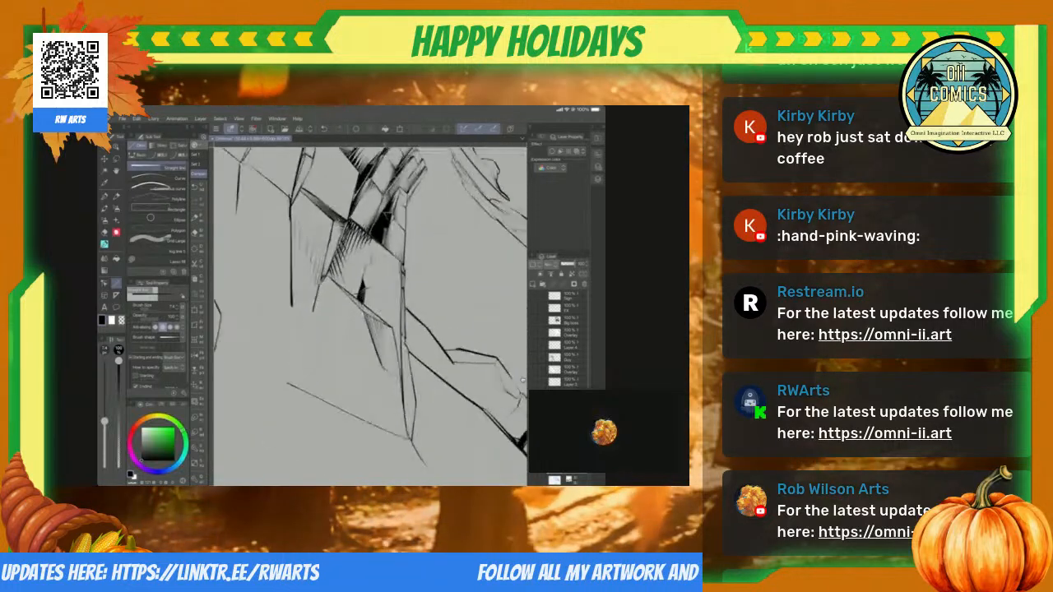
scroll(370, 315, "up", 5)
scroll(370, 316, "up", 1)
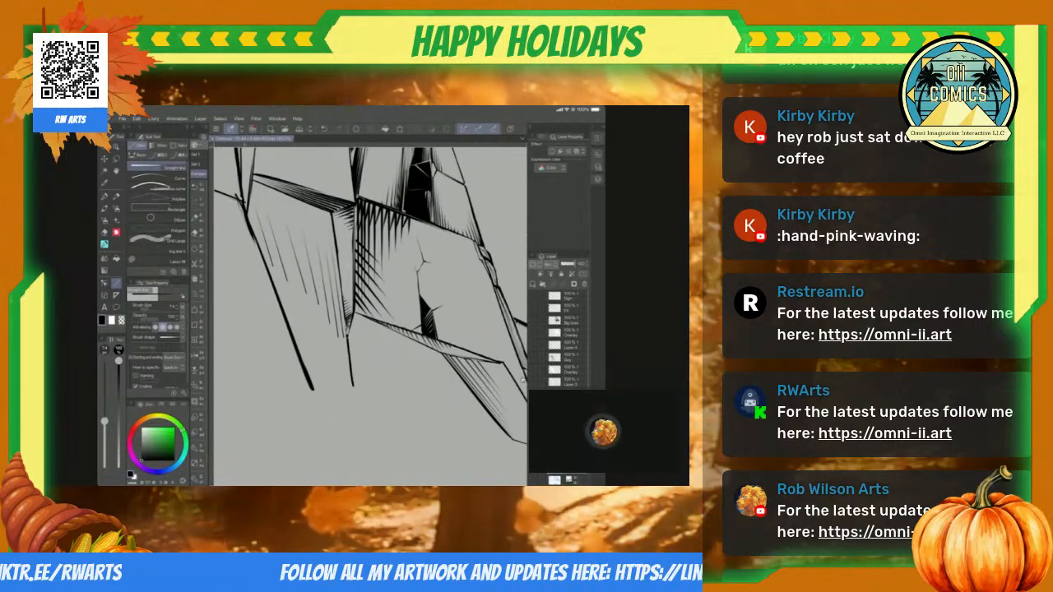
Step: Hatch the cracked block's lower corner with bold tapering lines fanning up from the bevel, and extend the hatching along its top edge
scroll(370, 316, "up", 4)
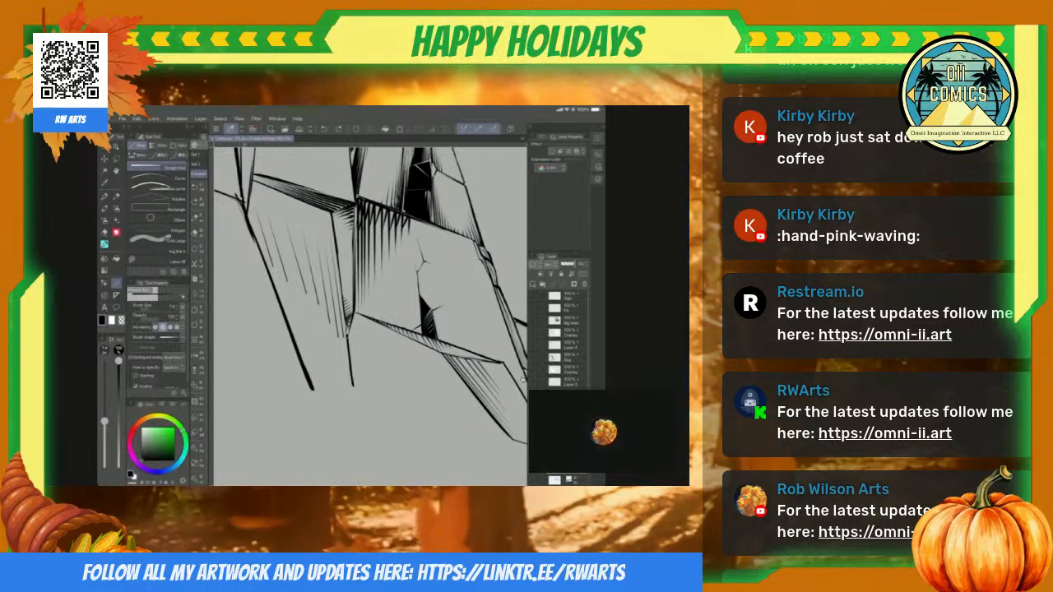
left_click_drag(319, 367, 436, 265)
left_click_drag(319, 359, 408, 281)
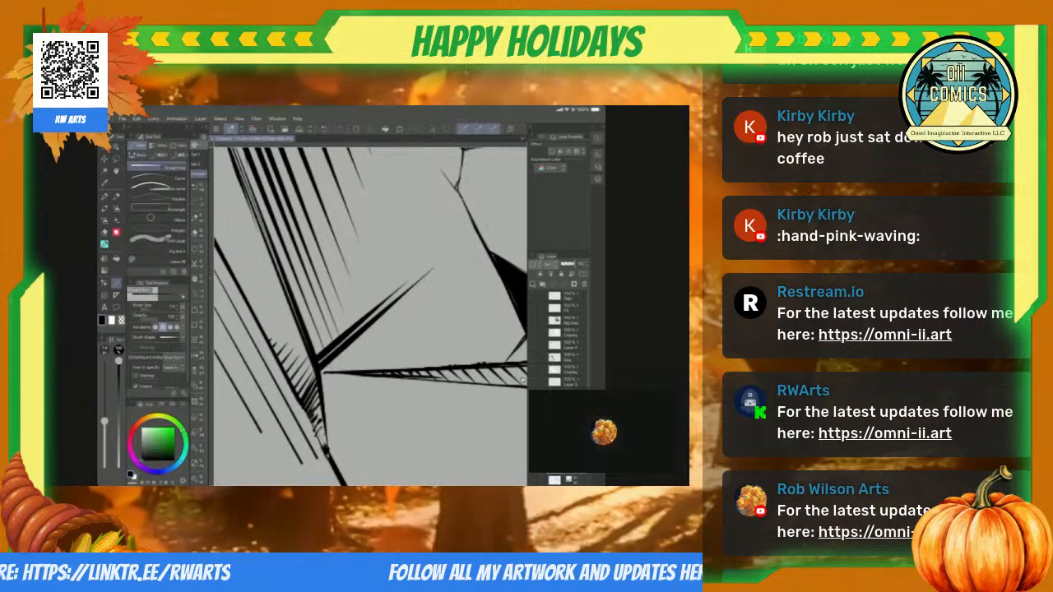
mouse_move(314, 348)
left_mouse_down()
mouse_move(378, 294)
mouse_move(324, 312)
left_mouse_up()
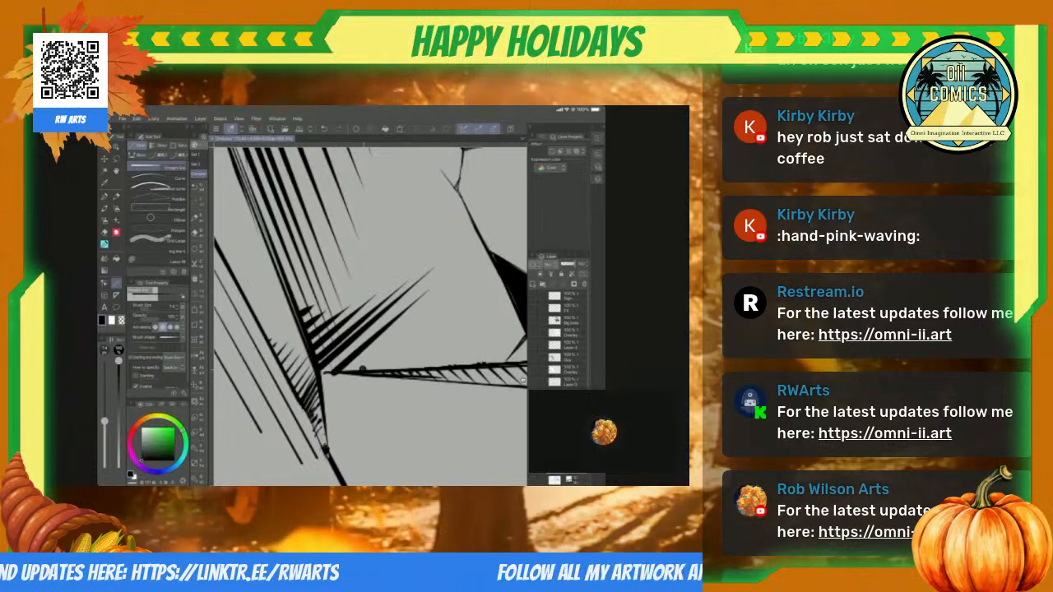
left_click_drag(362, 369, 417, 322)
left_click_drag(400, 367, 444, 333)
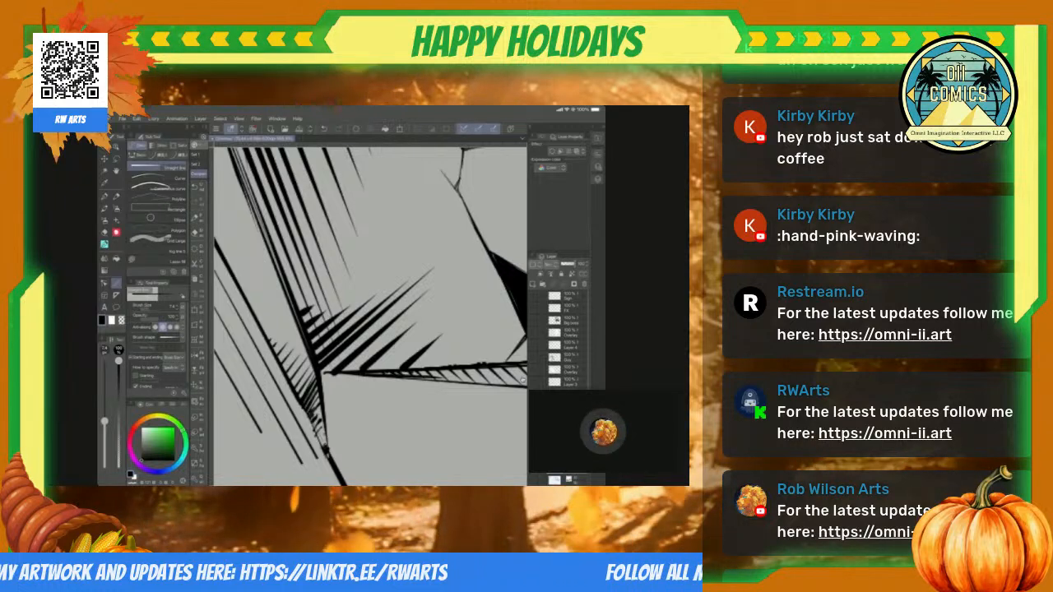
scroll(522, 380, "down", 5)
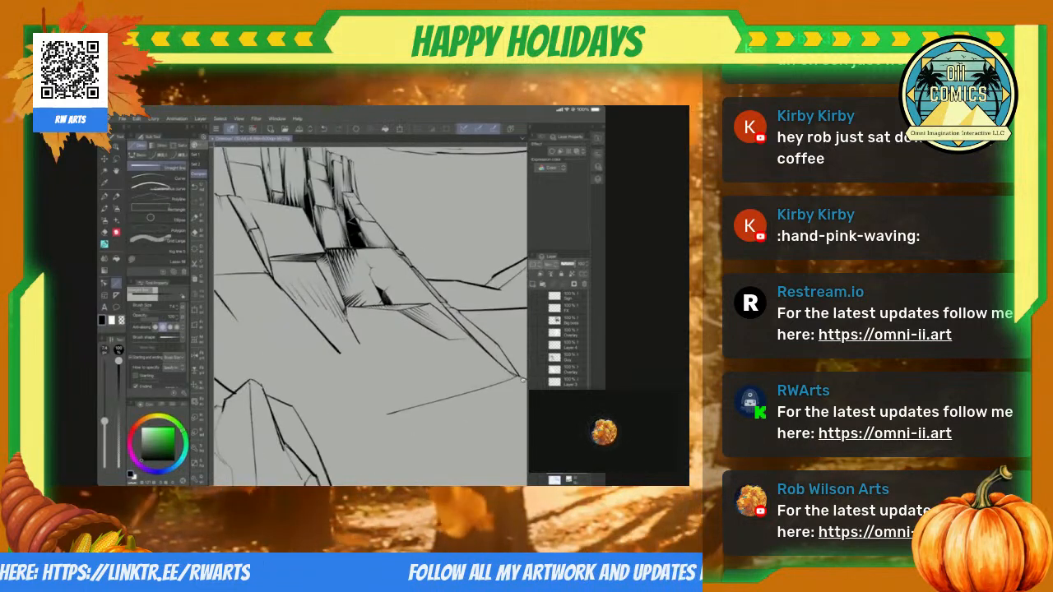
scroll(522, 380, "up", 5)
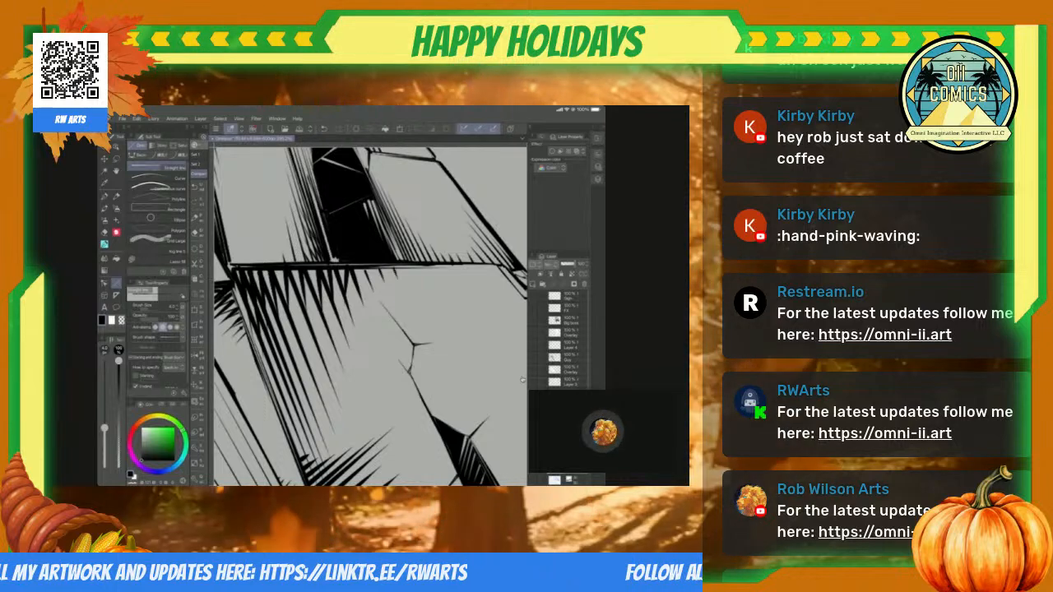
scroll(523, 379, "down", 5)
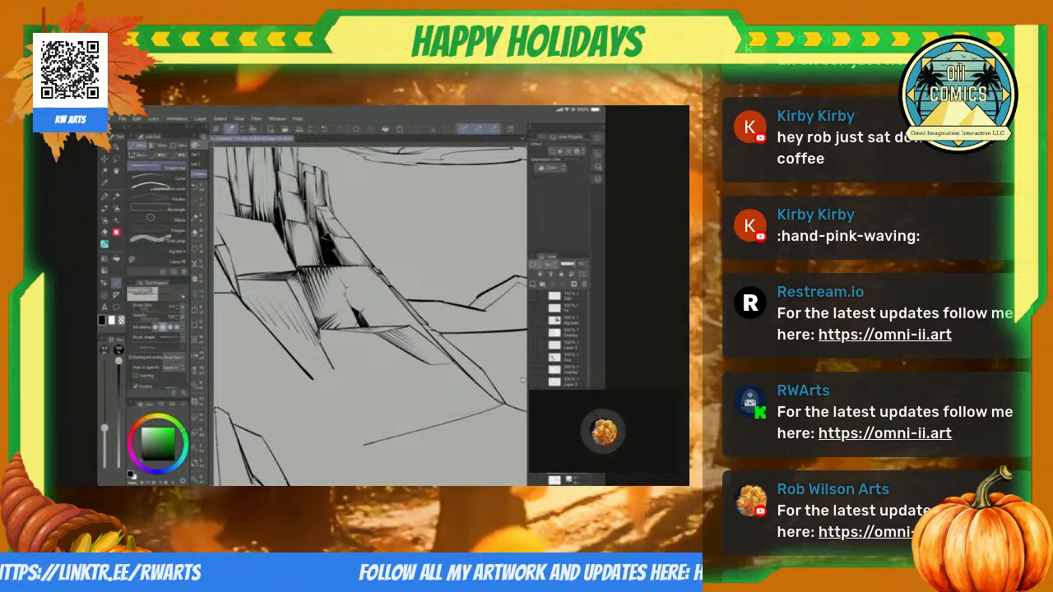
Step: Crosshatch the upper end of the outermost slab's narrow side face on the opposite cliff with fine straight lines
scroll(524, 380, "down", 5)
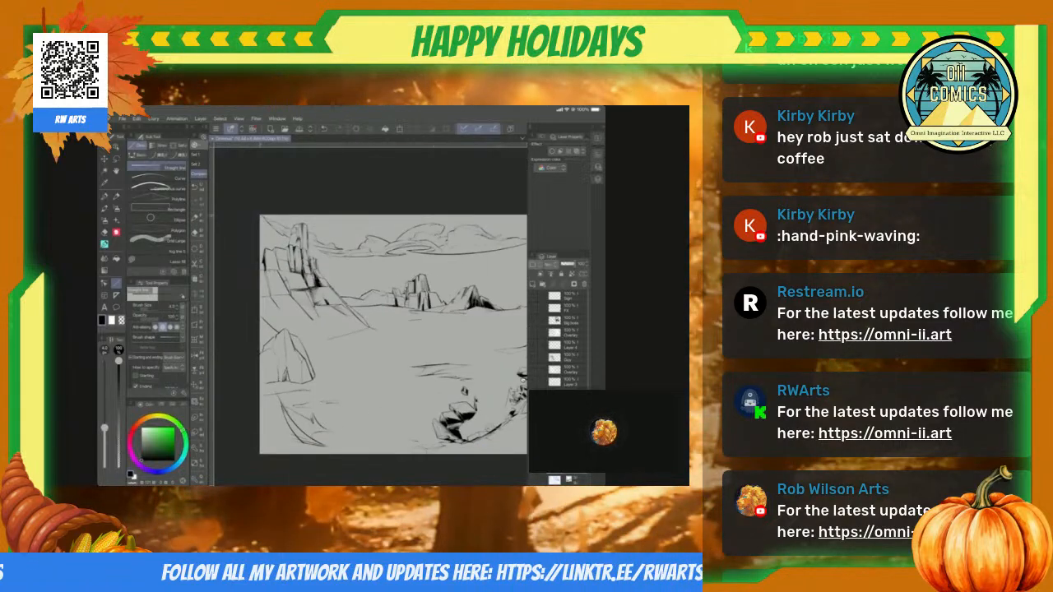
scroll(523, 380, "down", 2)
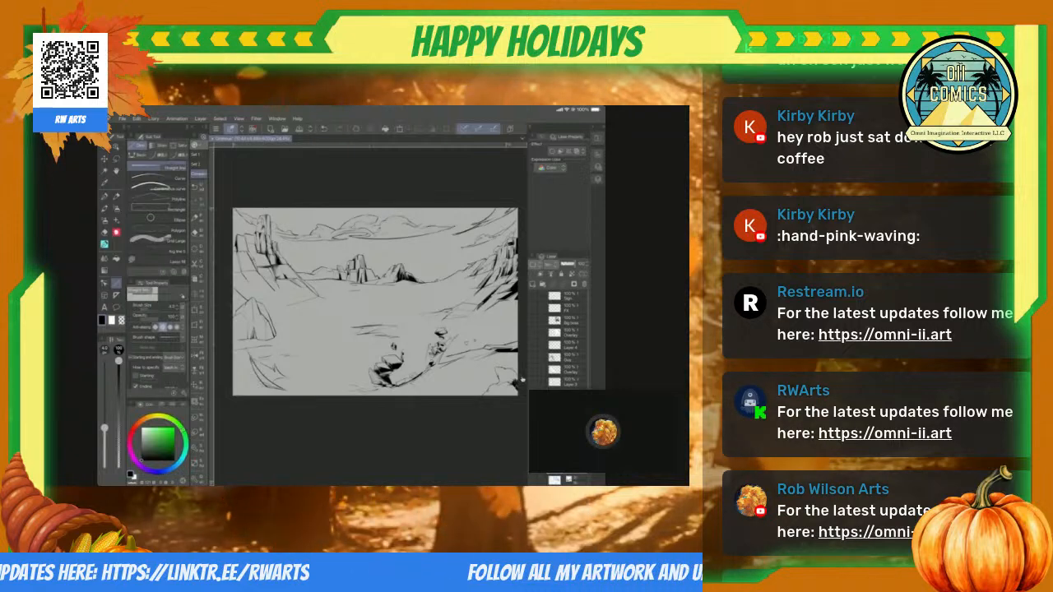
scroll(523, 380, "up", 6)
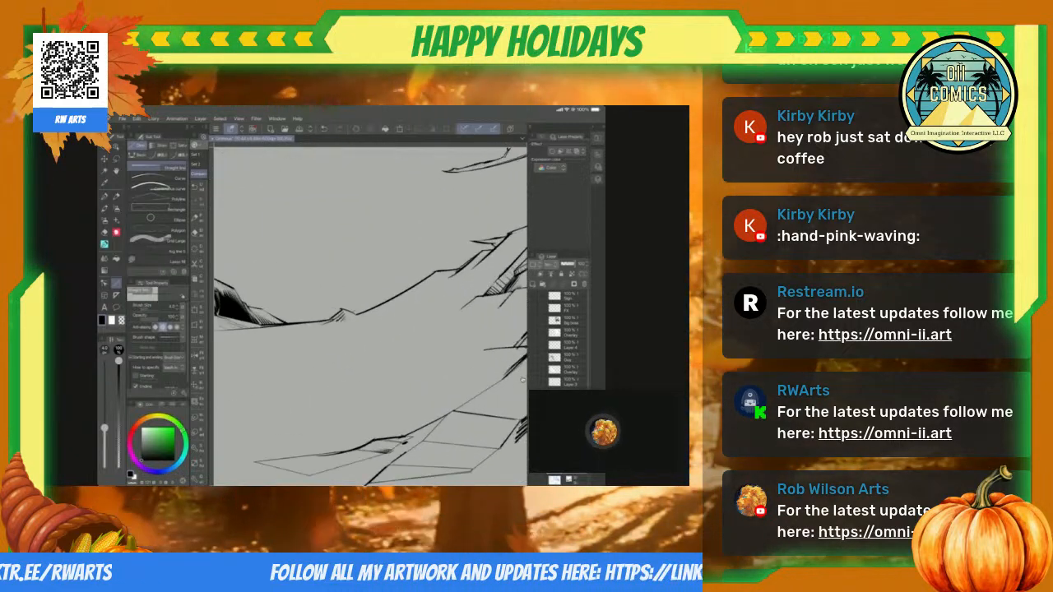
scroll(524, 380, "right", 2)
scroll(523, 380, "up", 2)
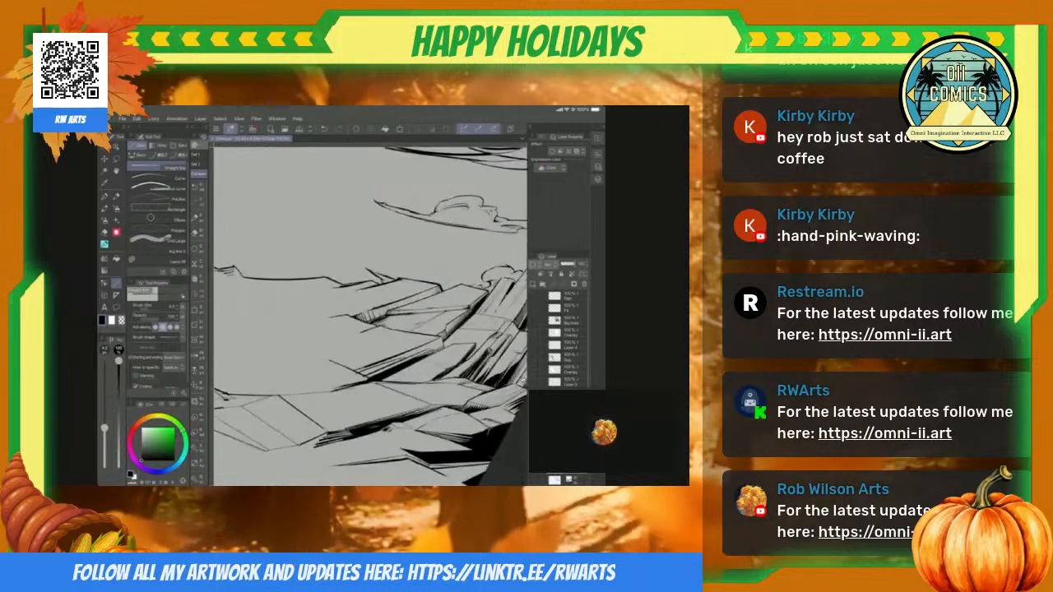
scroll(523, 380, "up", 5)
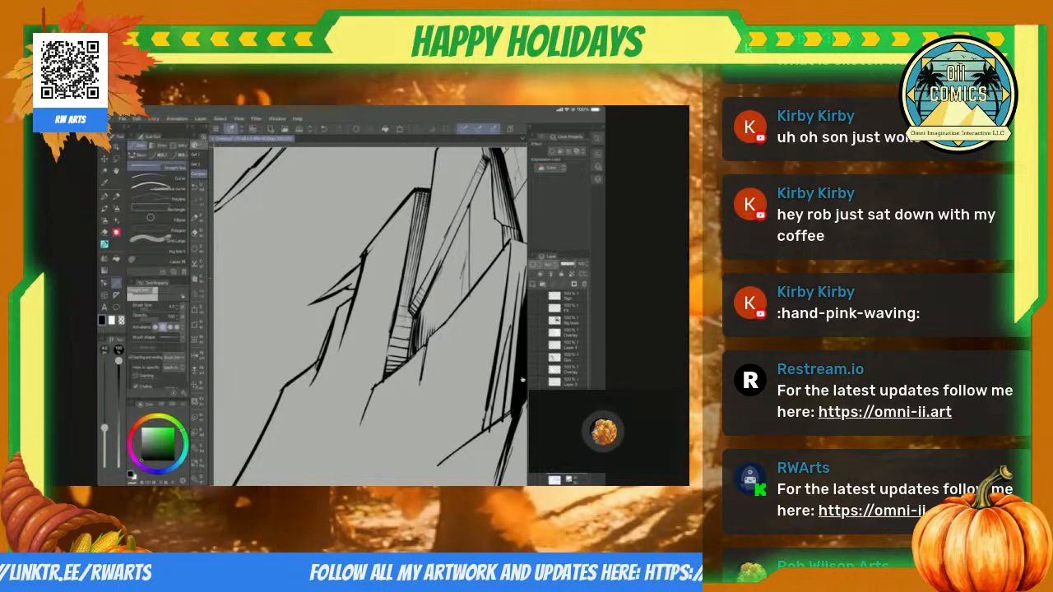
scroll(522, 379, "down", 4)
scroll(523, 380, "up", 3)
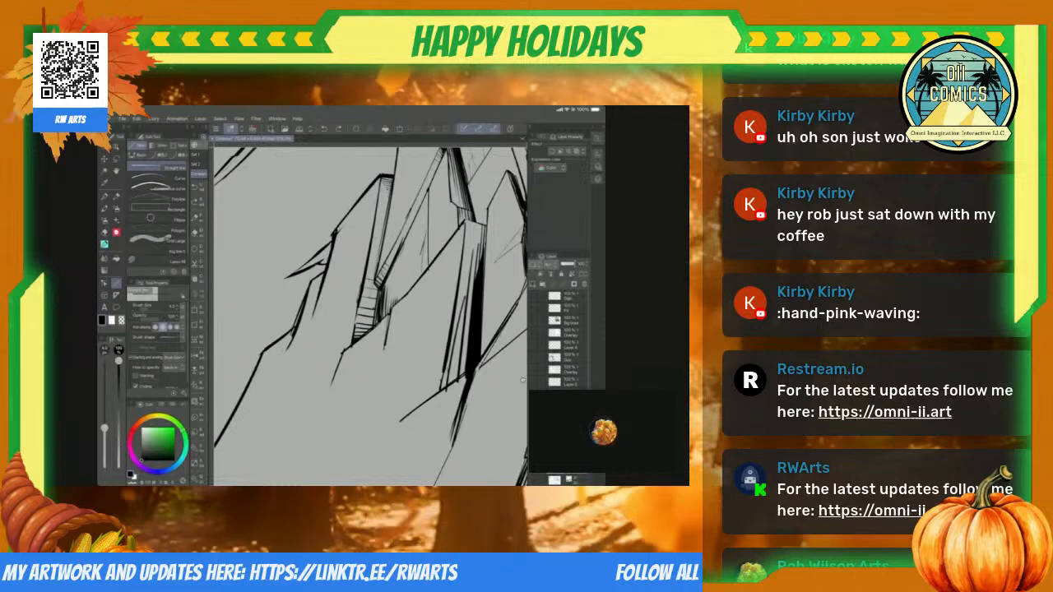
scroll(522, 379, "up", 2)
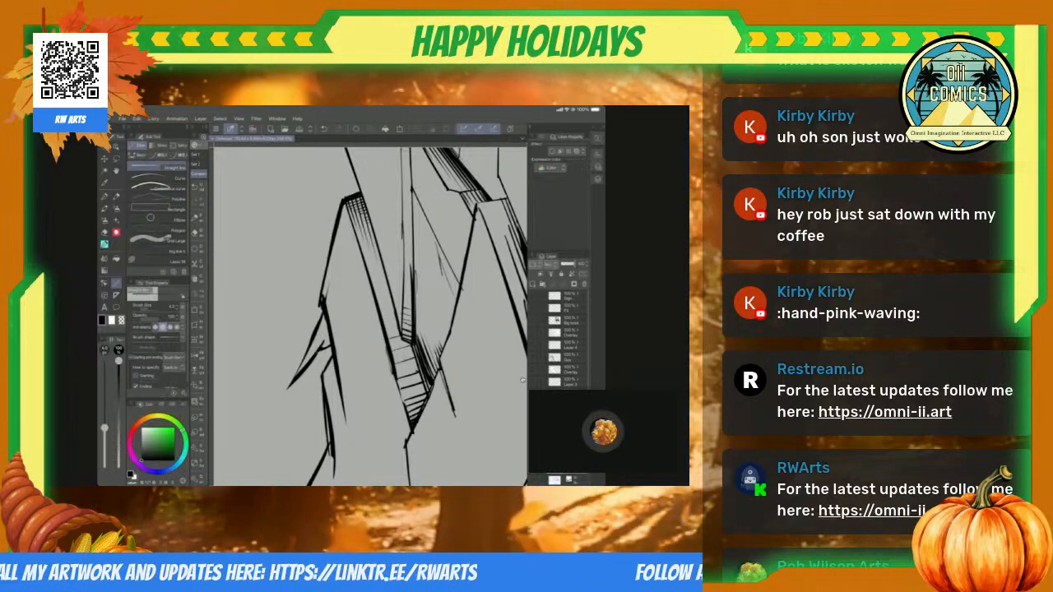
scroll(522, 380, "up", 4)
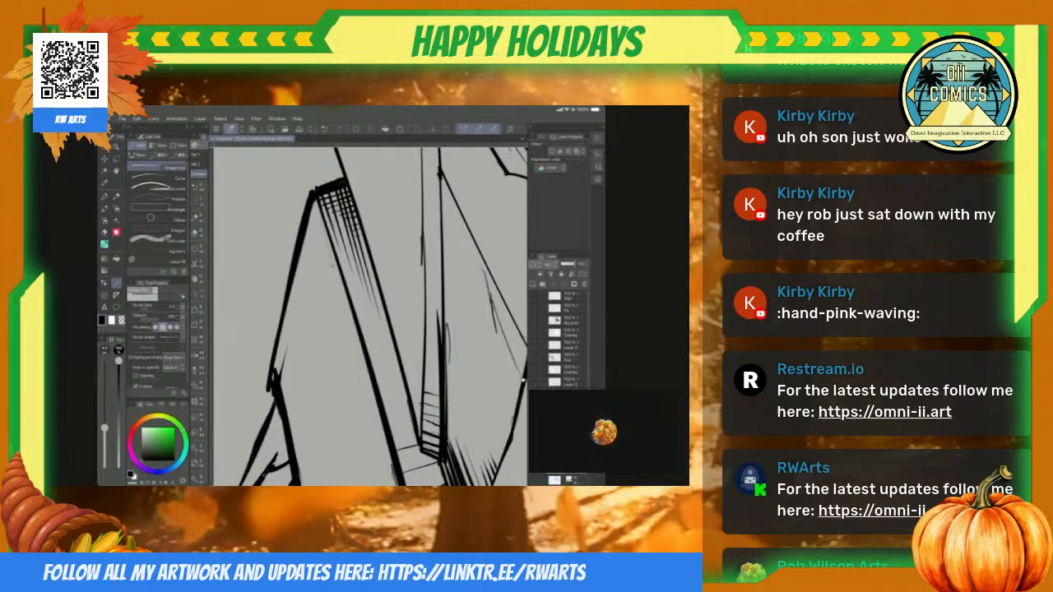
left_click_drag(356, 219, 396, 361)
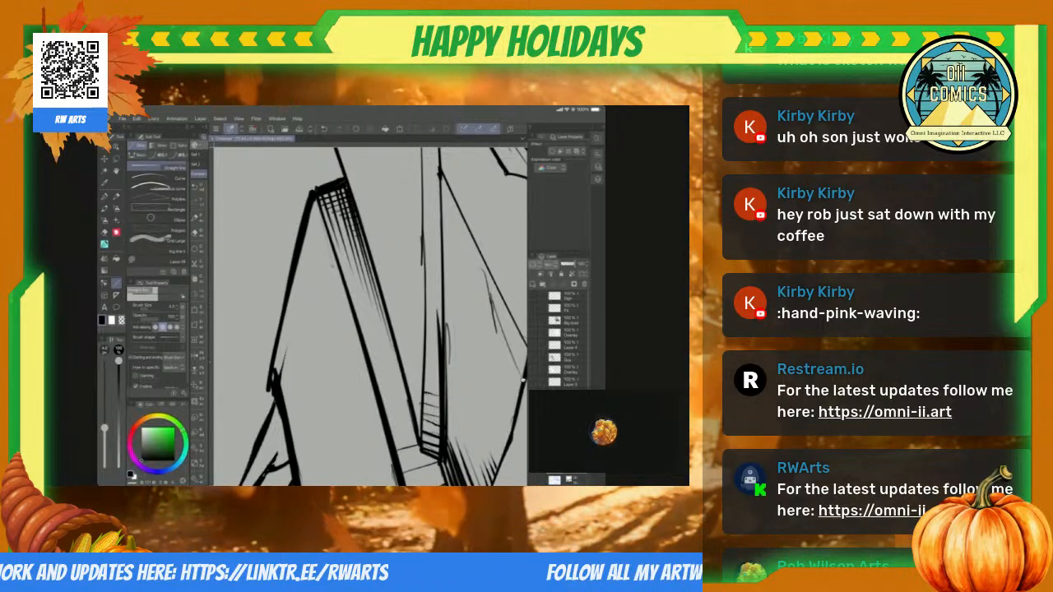
Step: Crosshatch the wedge-shaped face at the foot of the slab with long straight lines following its side edges
scroll(370, 317, "down", 5)
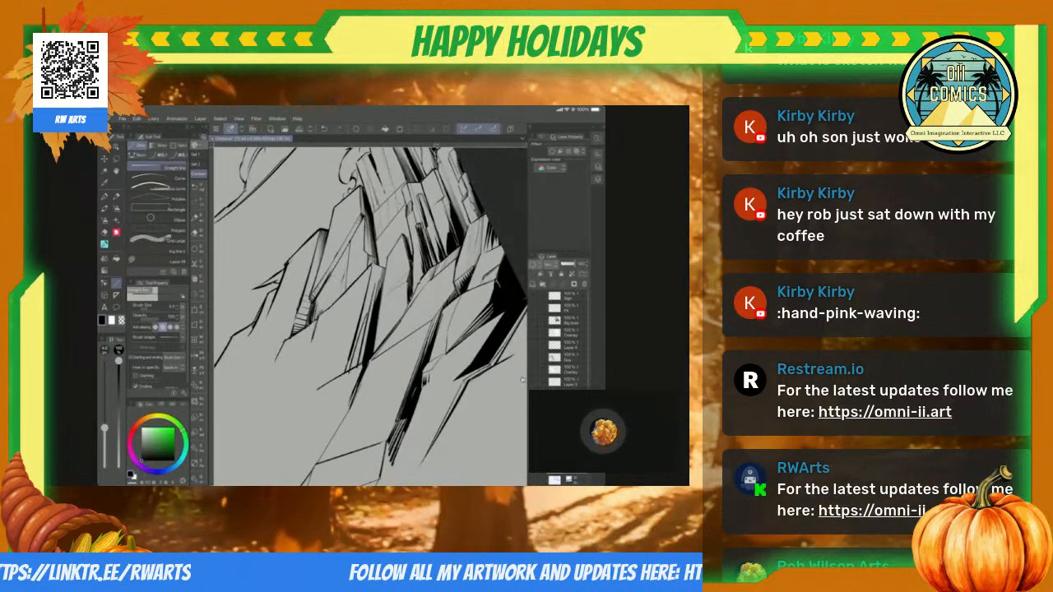
scroll(522, 380, "down", 5)
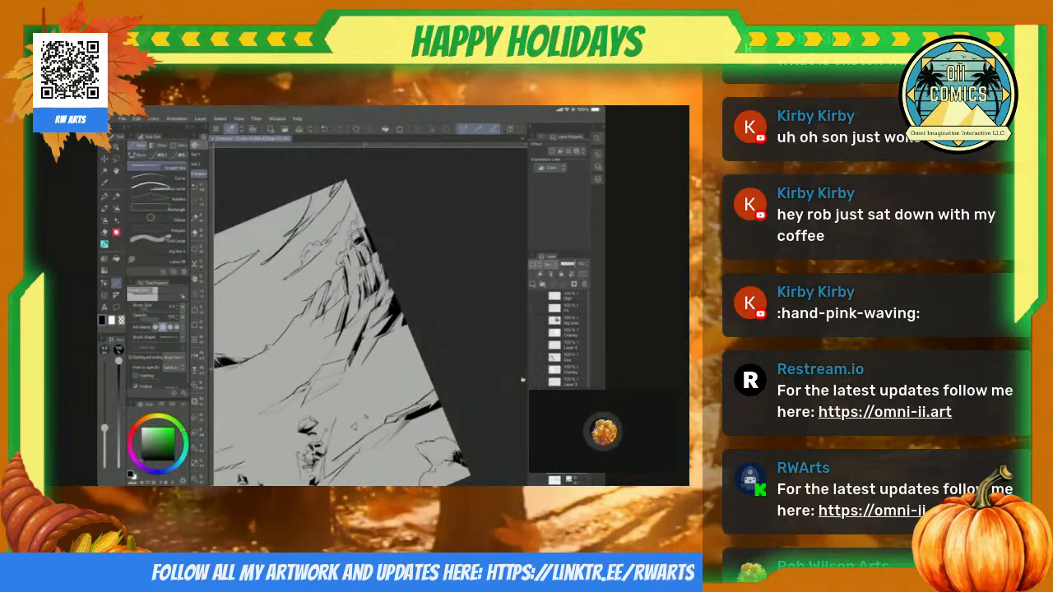
scroll(523, 380, "up", 5)
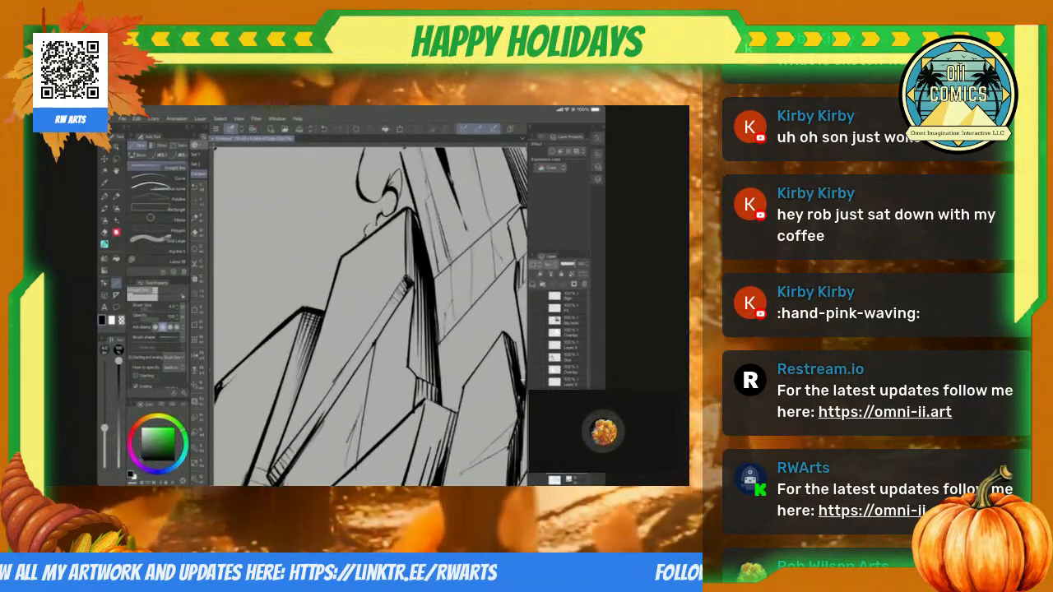
scroll(523, 380, "down", 5)
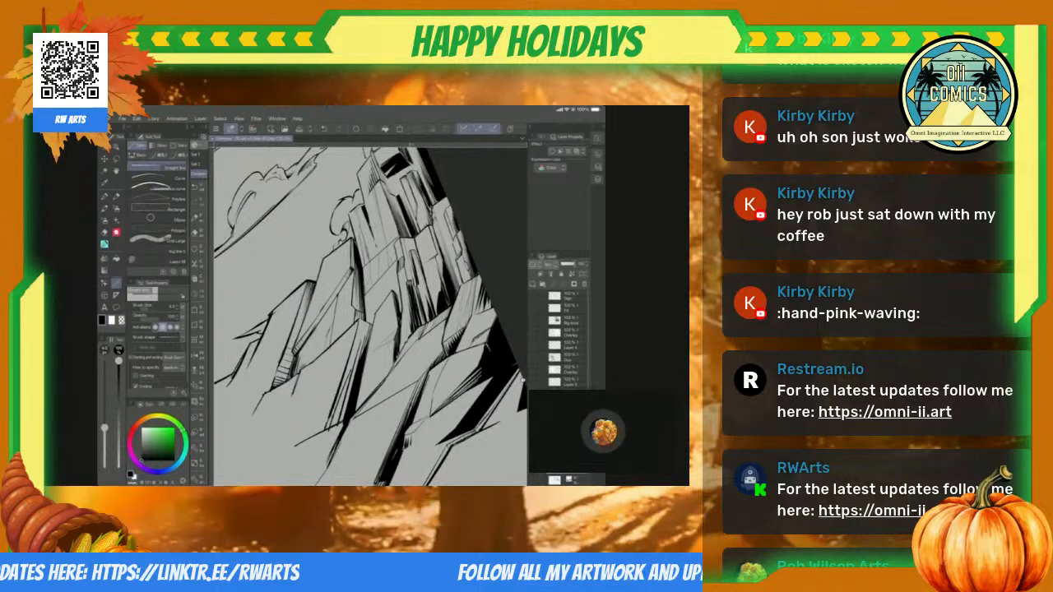
scroll(522, 380, "up", 5)
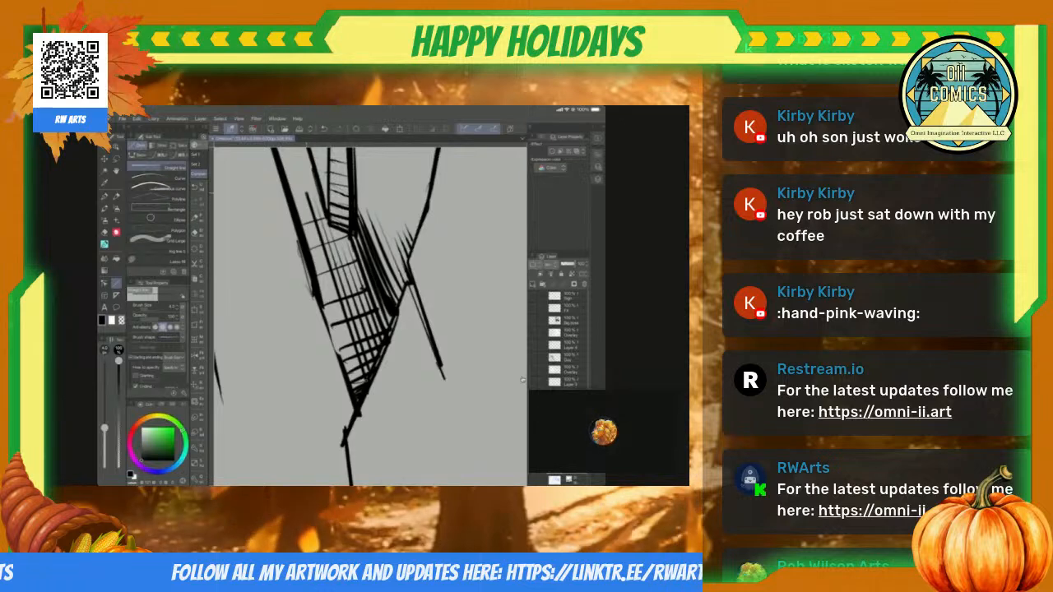
left_click_drag(310, 206, 356, 377)
left_click_drag(290, 172, 336, 321)
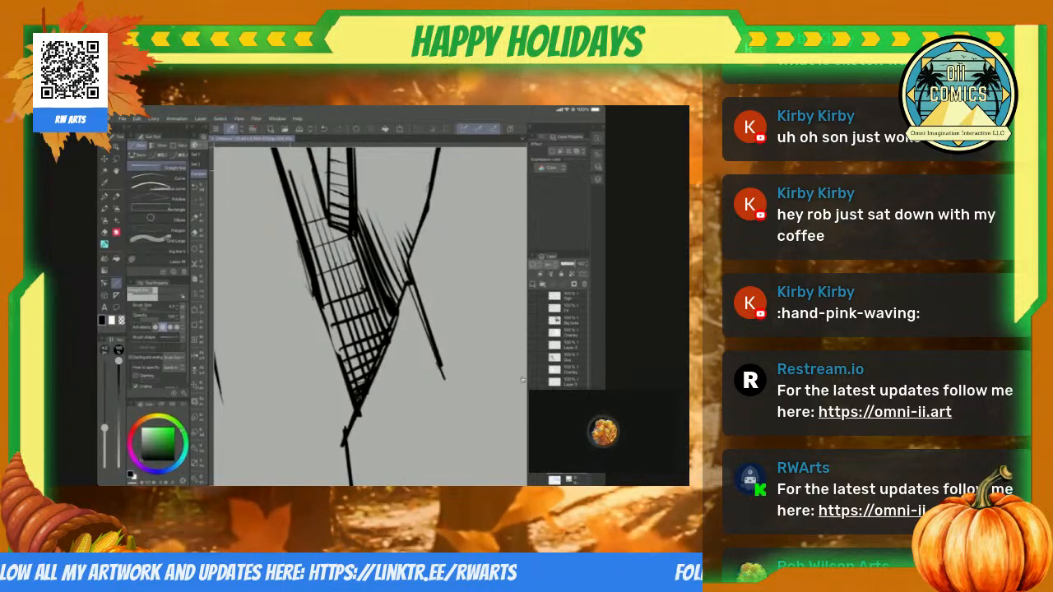
scroll(522, 380, "down", 8)
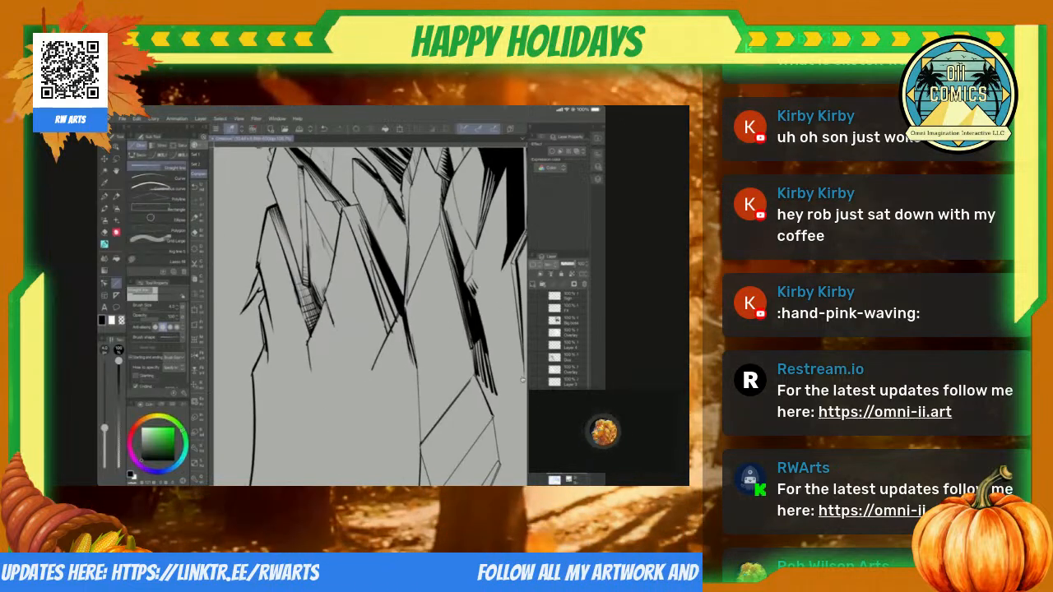
scroll(523, 380, "up", 3)
scroll(522, 380, "up", 6)
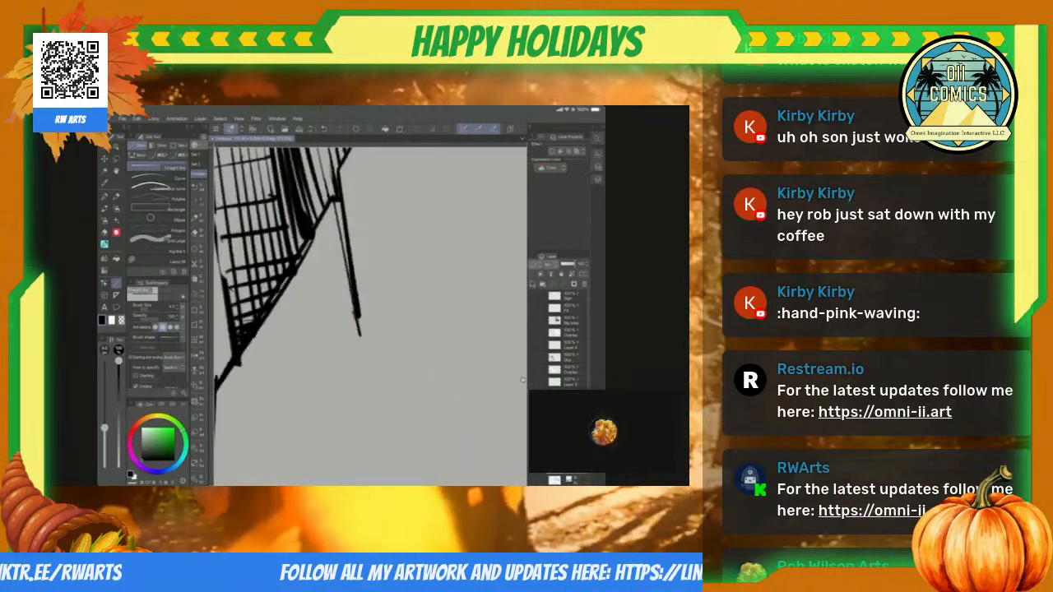
Step: Erase the line ends overshooting the outline at the crosshatched wedge's pointed tip with the Hard eraser
scroll(522, 380, "down", 4)
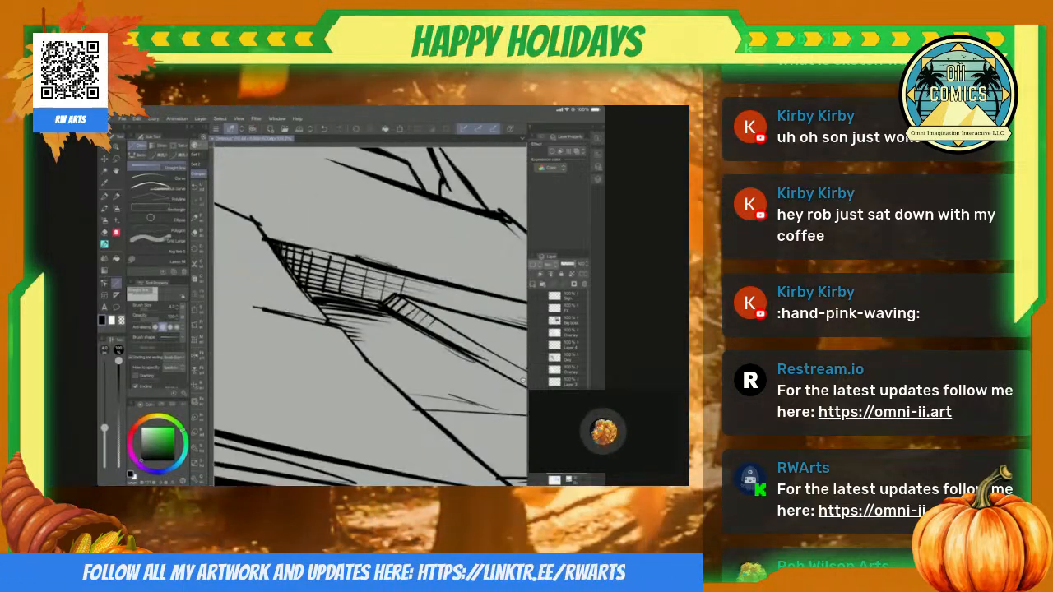
scroll(522, 380, "up", 4)
key("e")
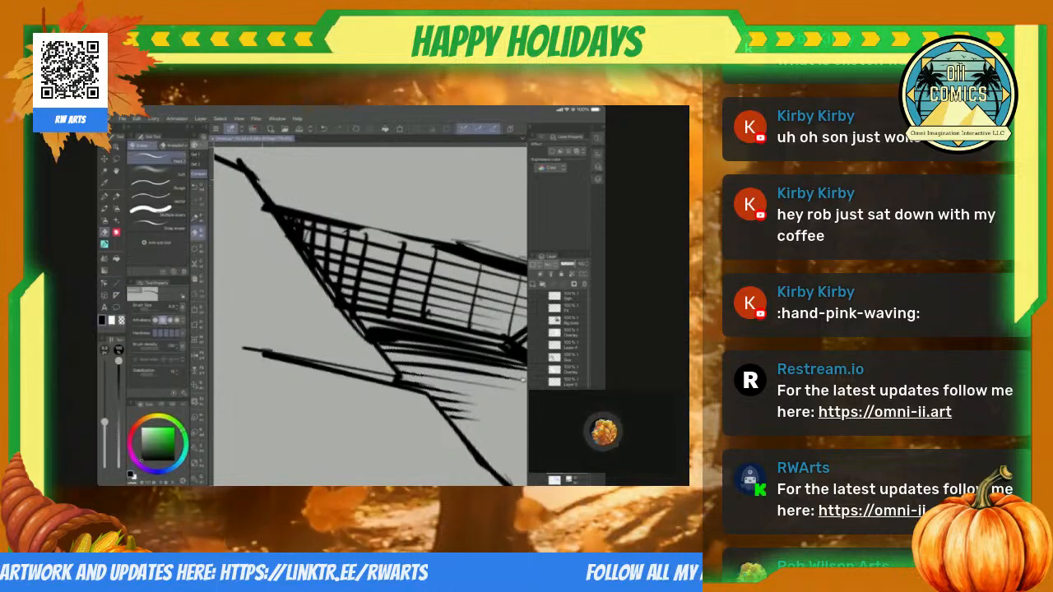
left_click_drag(239, 157, 261, 178)
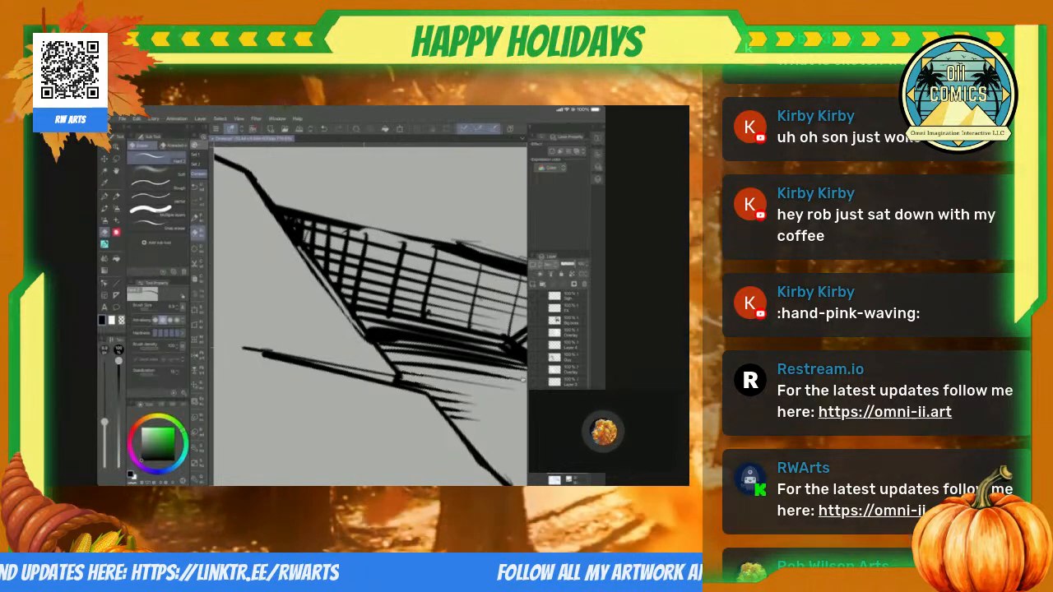
Step: Ink a thickening stroke along the ledge line beneath the crosshatched wedge, starting where it meets the slab's corner
scroll(522, 380, "down", 4)
scroll(523, 379, "up", 5)
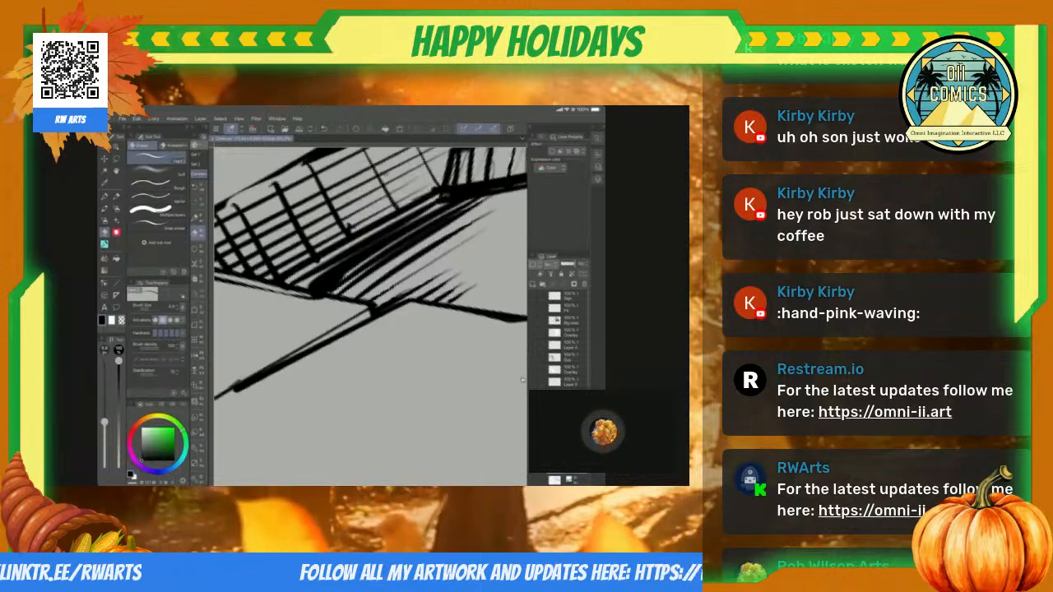
key("p")
left_click_drag(369, 310, 329, 337)
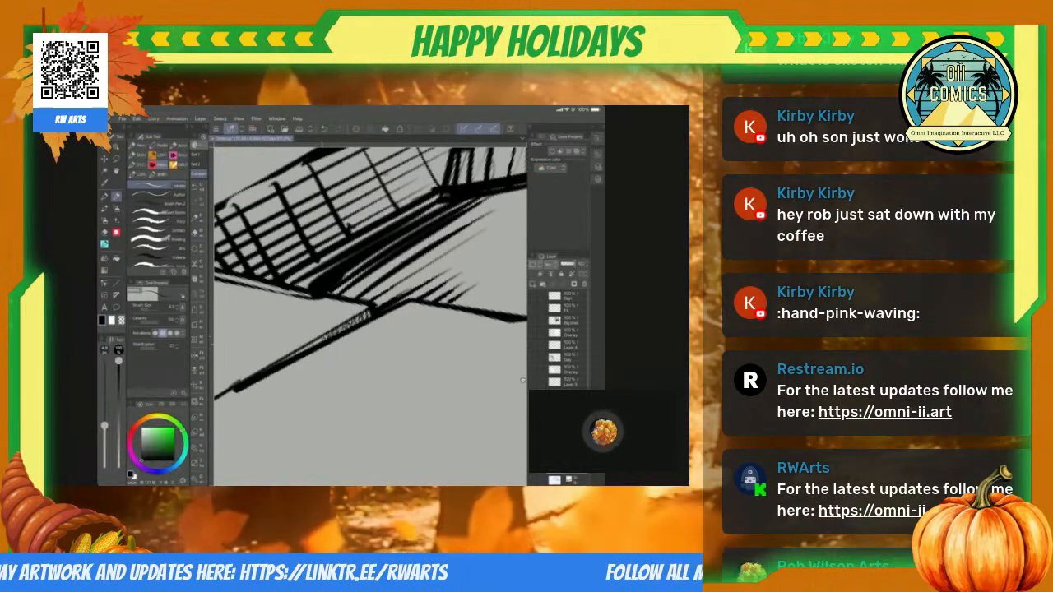
Step: Erase the line ends overshooting the neighbouring slab's long edge and the hatching that runs past its upper corner
scroll(522, 380, "down", 4)
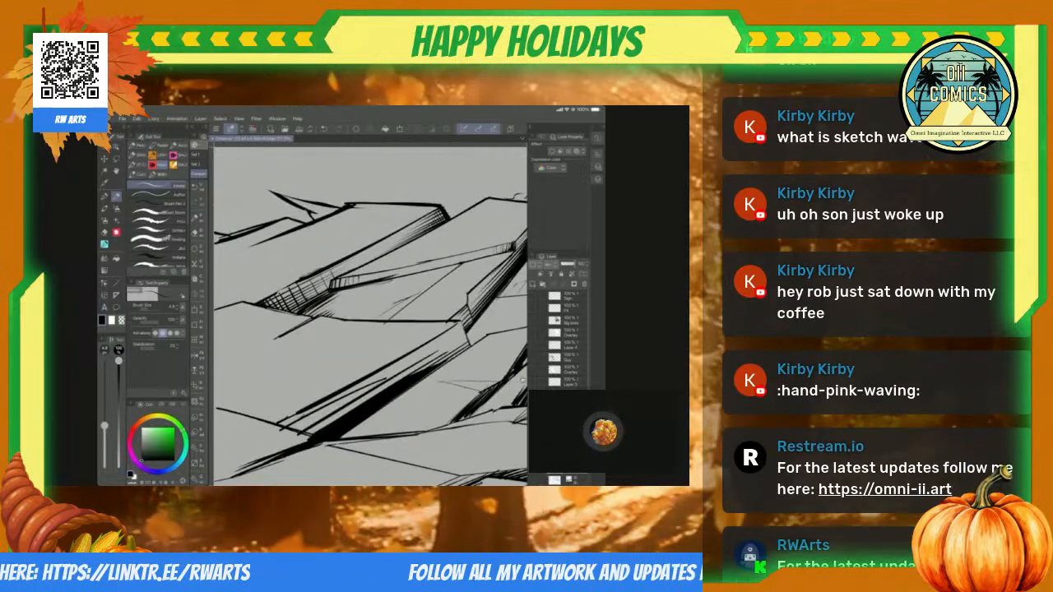
scroll(522, 379, "up", 5)
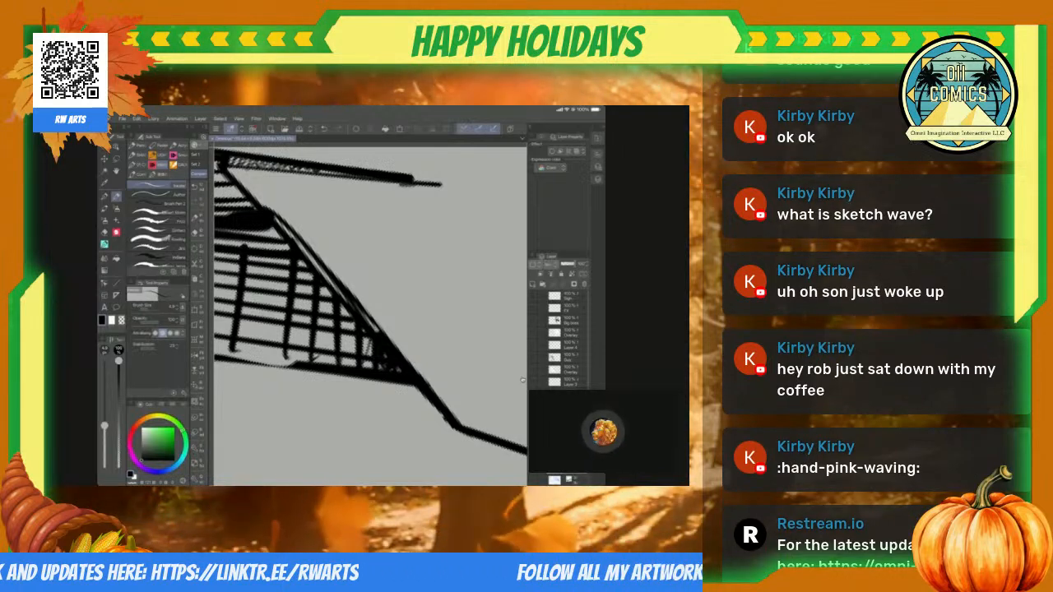
scroll(522, 380, "down", 5)
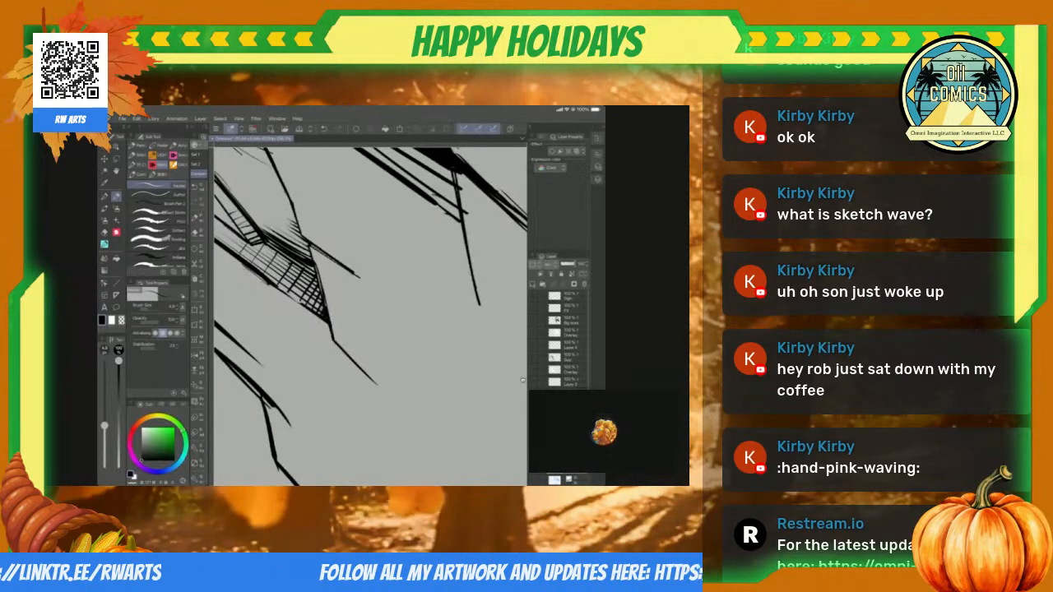
scroll(523, 380, "up", 6)
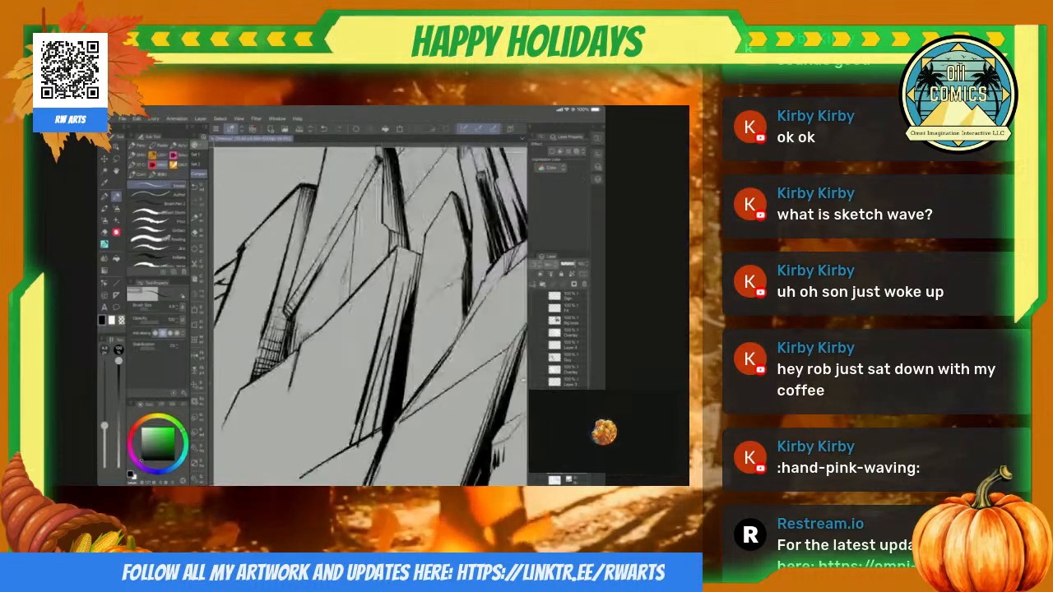
key("e")
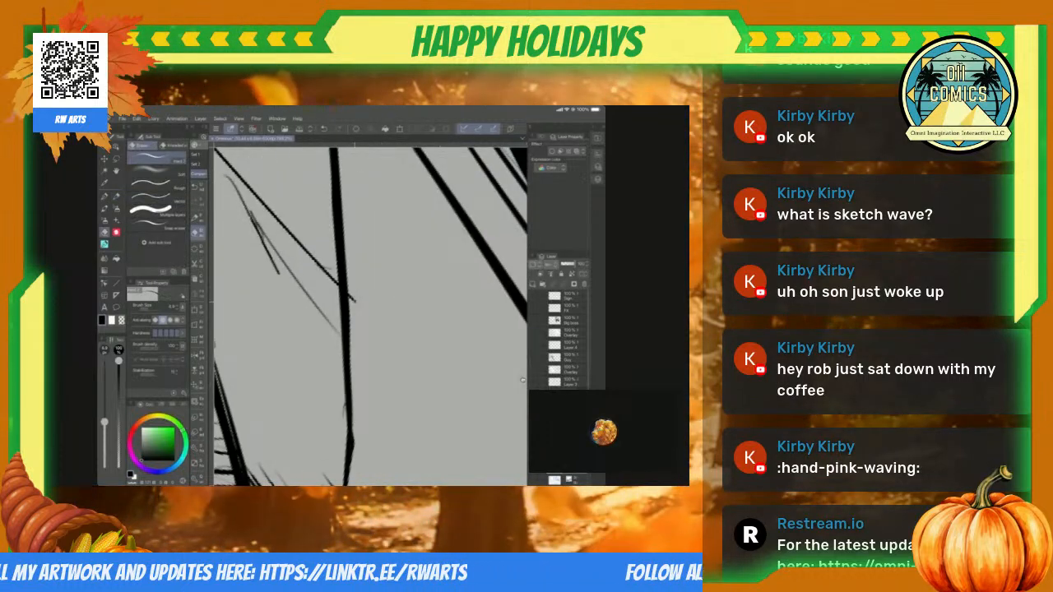
scroll(522, 380, "down", 4)
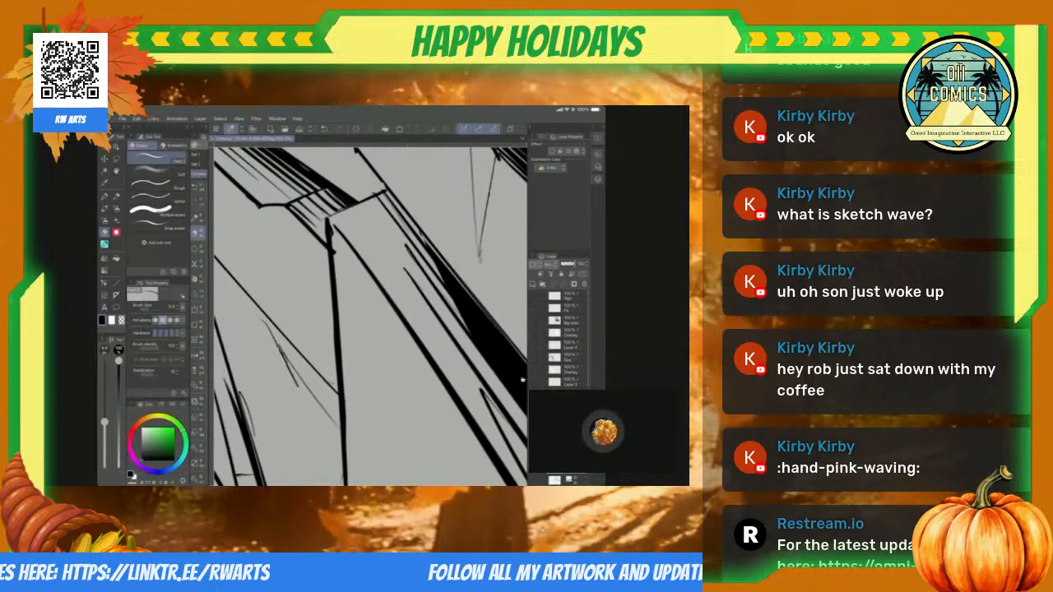
scroll(523, 380, "up", 3)
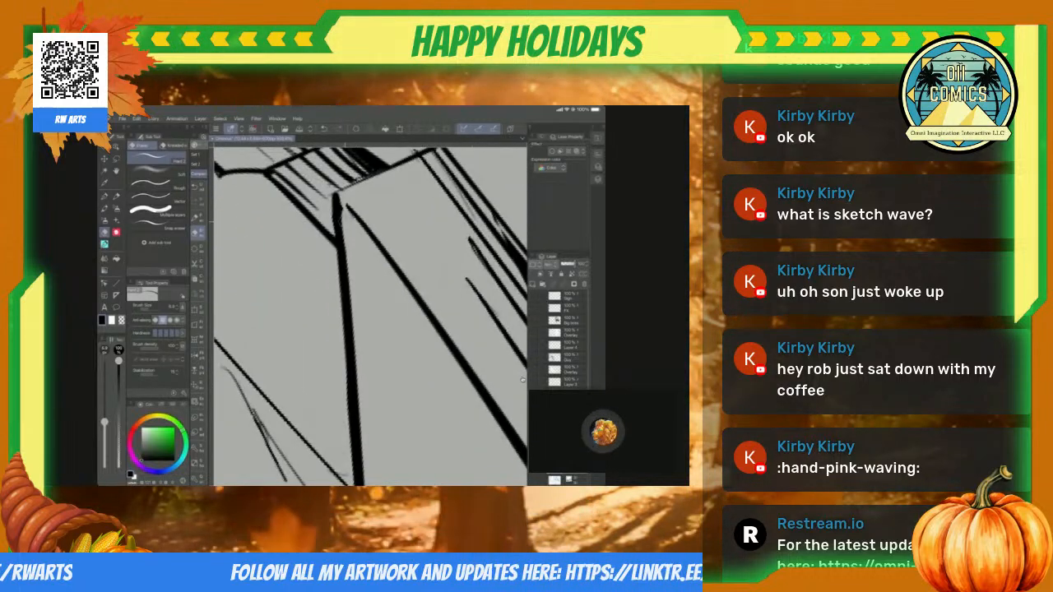
scroll(523, 380, "down", 3)
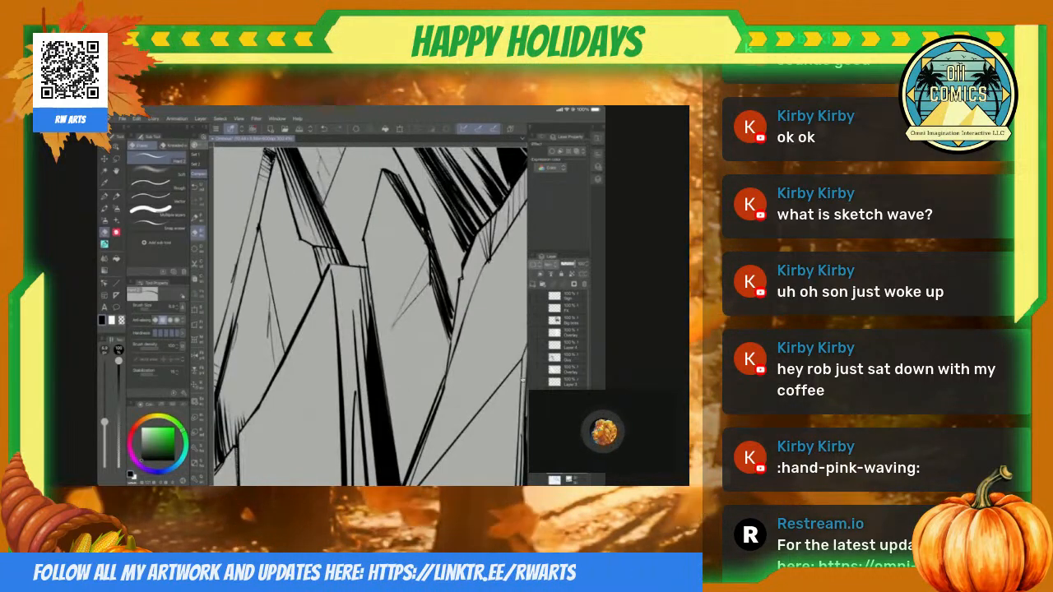
Step: Inspect the hatched slab tops up close and the whole cliff from further out to find areas still needing ink
scroll(522, 380, "down", 3)
scroll(522, 380, "up", 8)
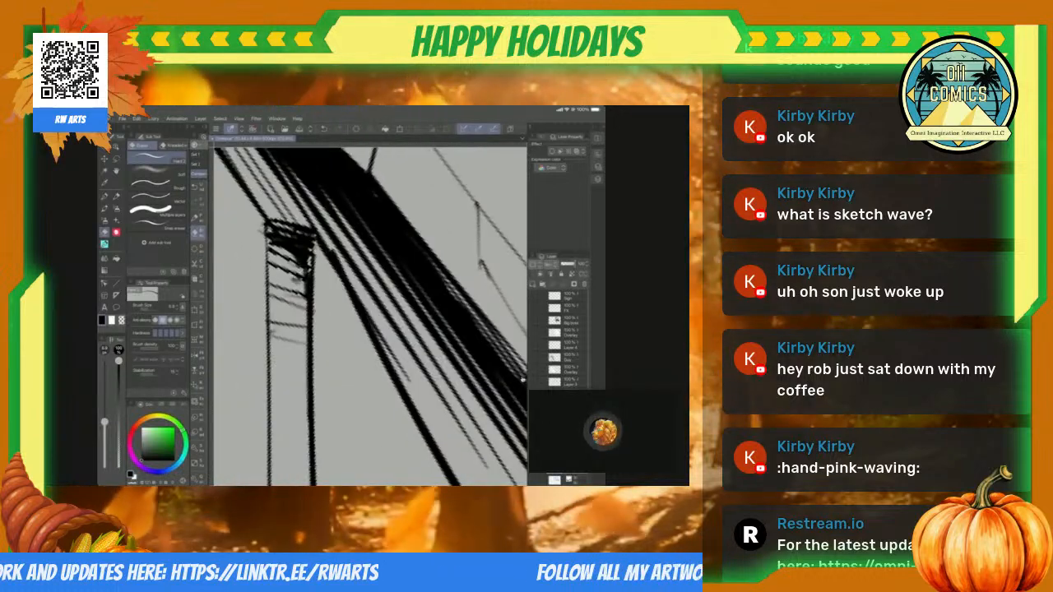
scroll(523, 380, "down", 4)
scroll(523, 380, "up", 4)
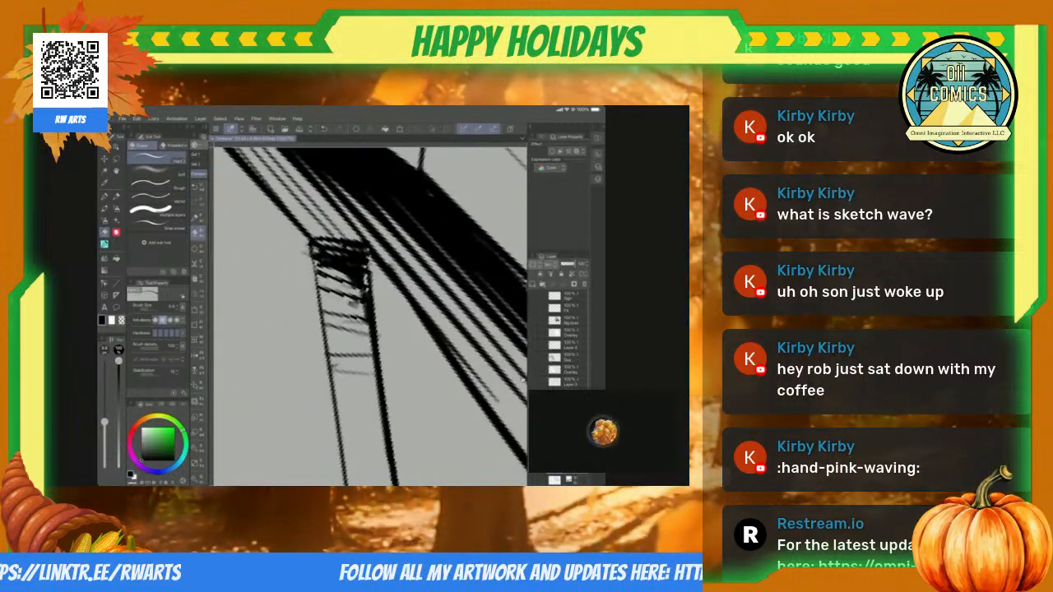
scroll(522, 380, "down", 3)
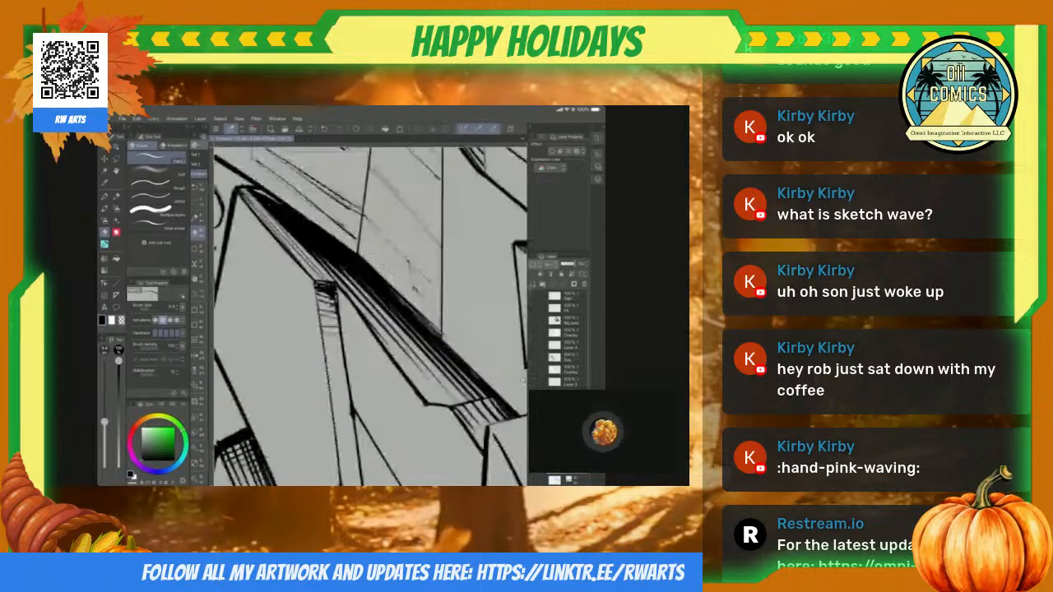
scroll(522, 380, "down", 3)
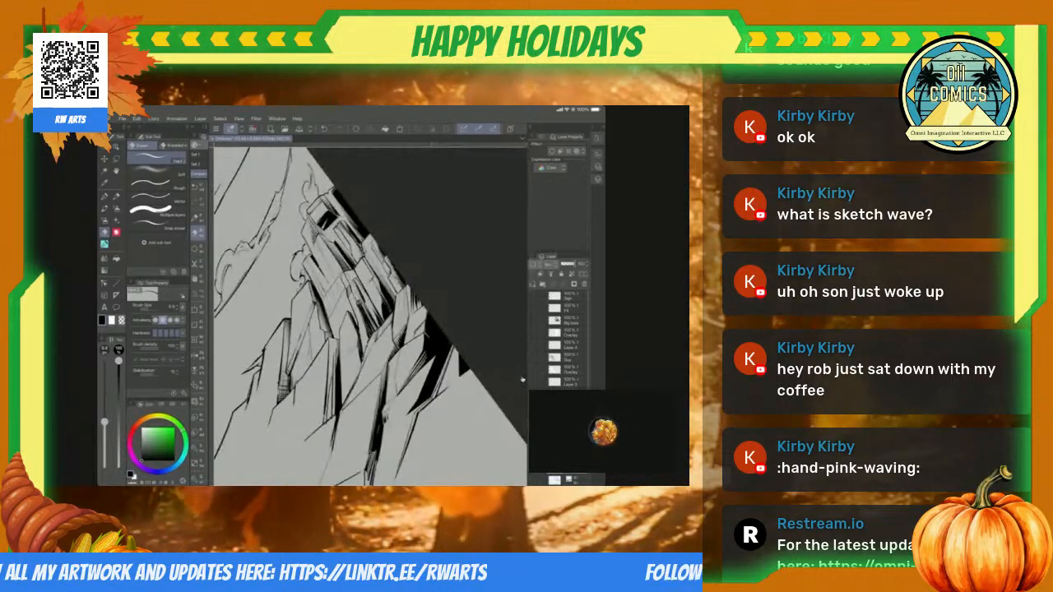
scroll(522, 380, "up", 3)
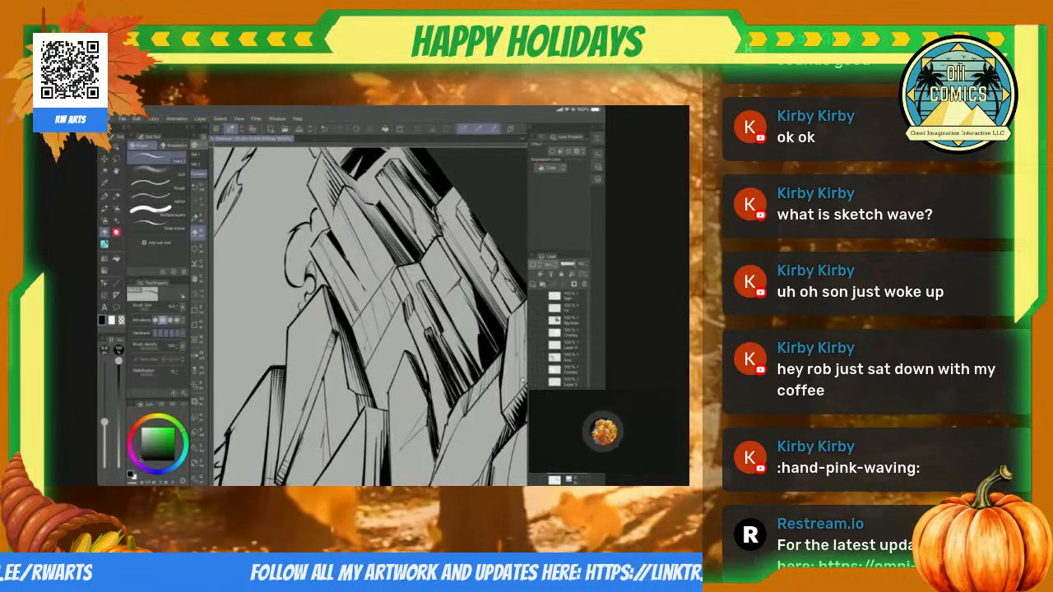
scroll(522, 380, "down", 3)
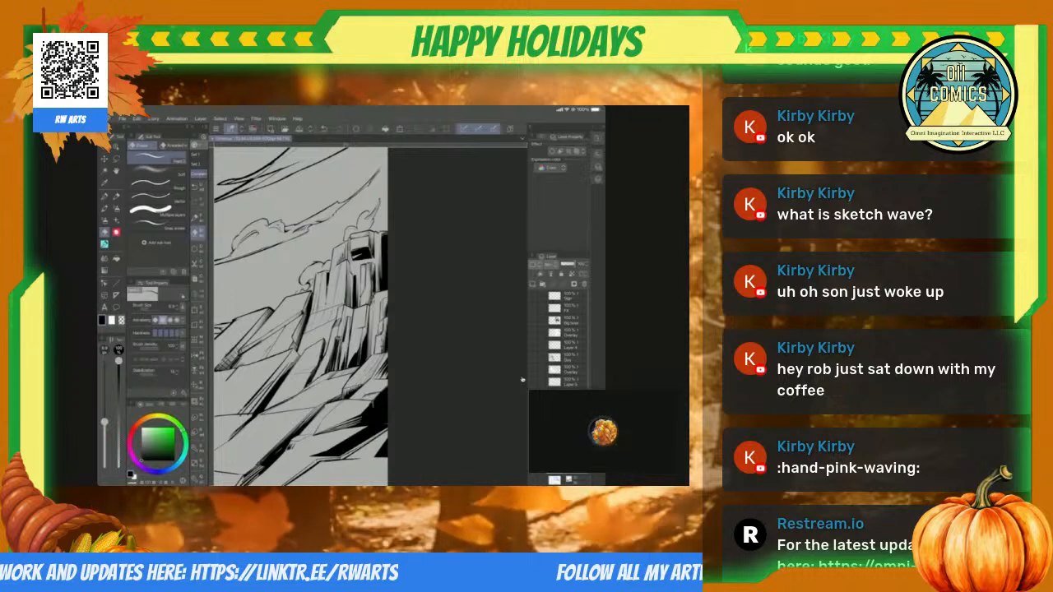
scroll(522, 380, "down", 3)
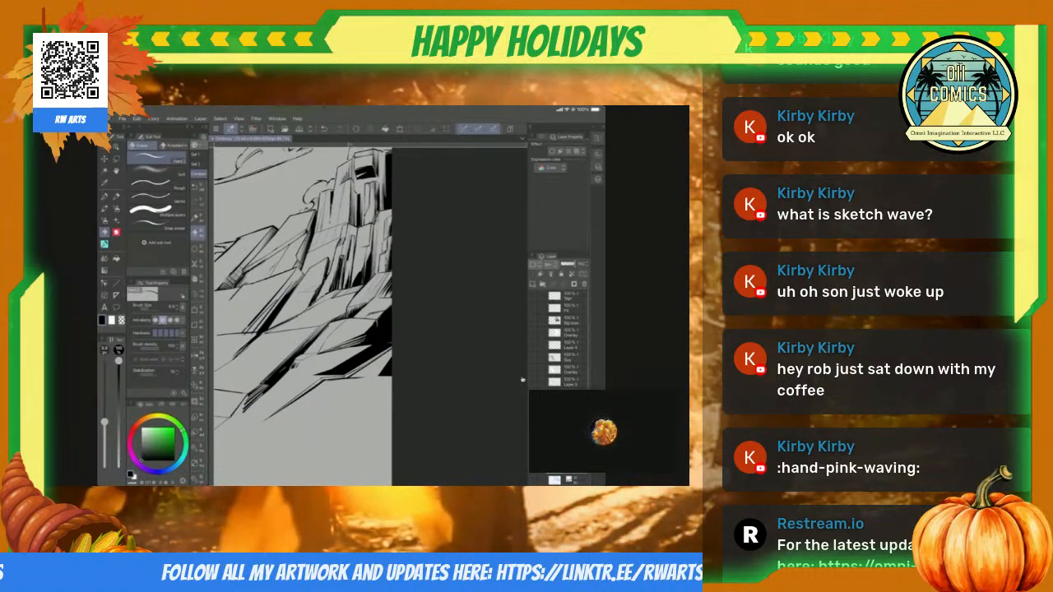
Step: Erase the fine hatching inside the narrow facet bordering the heavy black shadow strokes
scroll(522, 380, "up", 5)
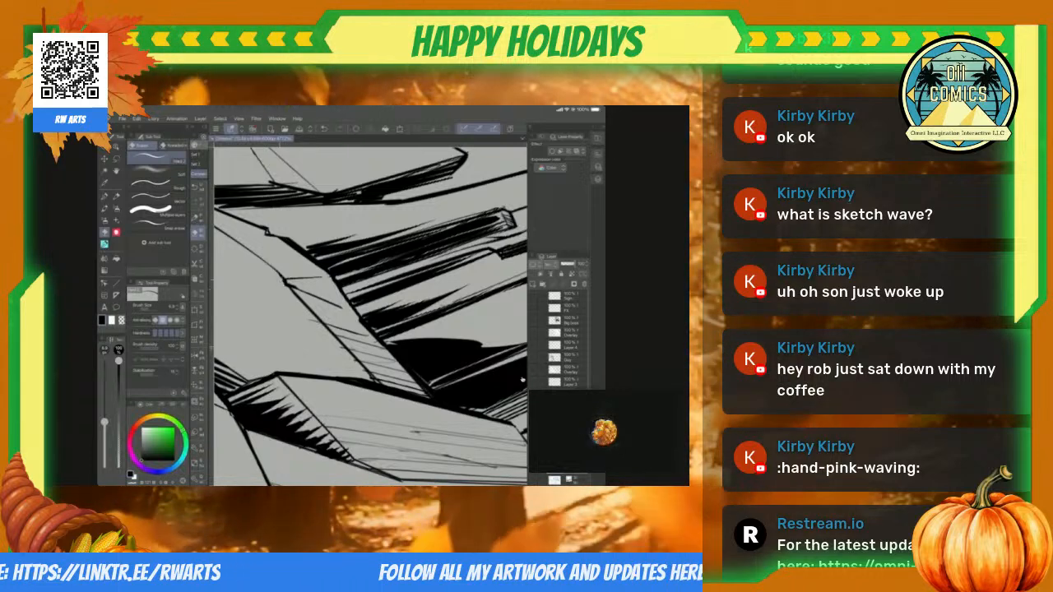
scroll(522, 380, "down", 3)
scroll(523, 379, "up", 5)
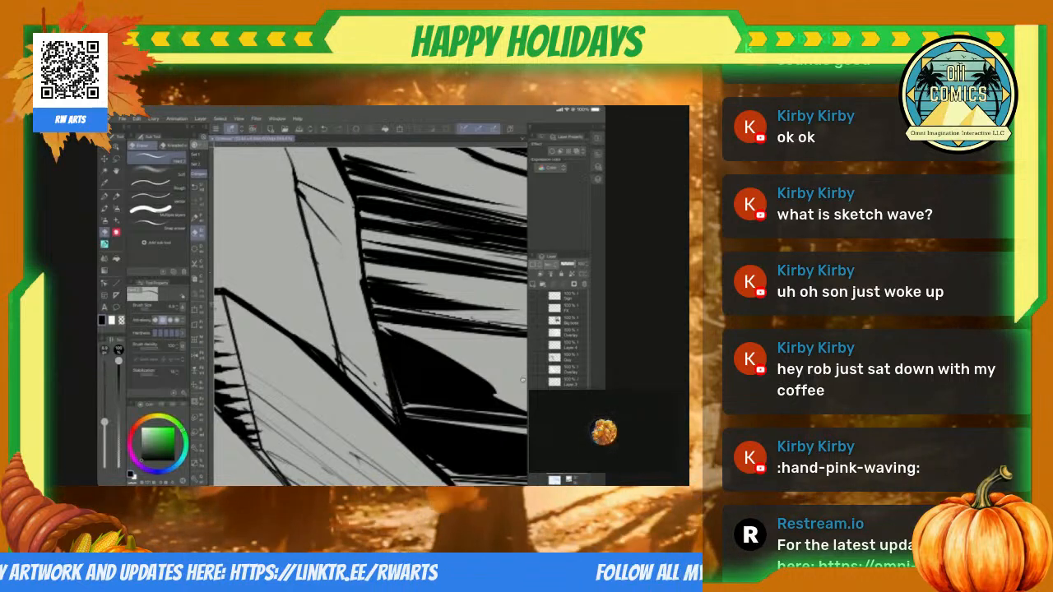
Step: Hatch the slab's upper side, next to the jagged black shadow, with fine parallel straight lines
scroll(522, 380, "down", 5)
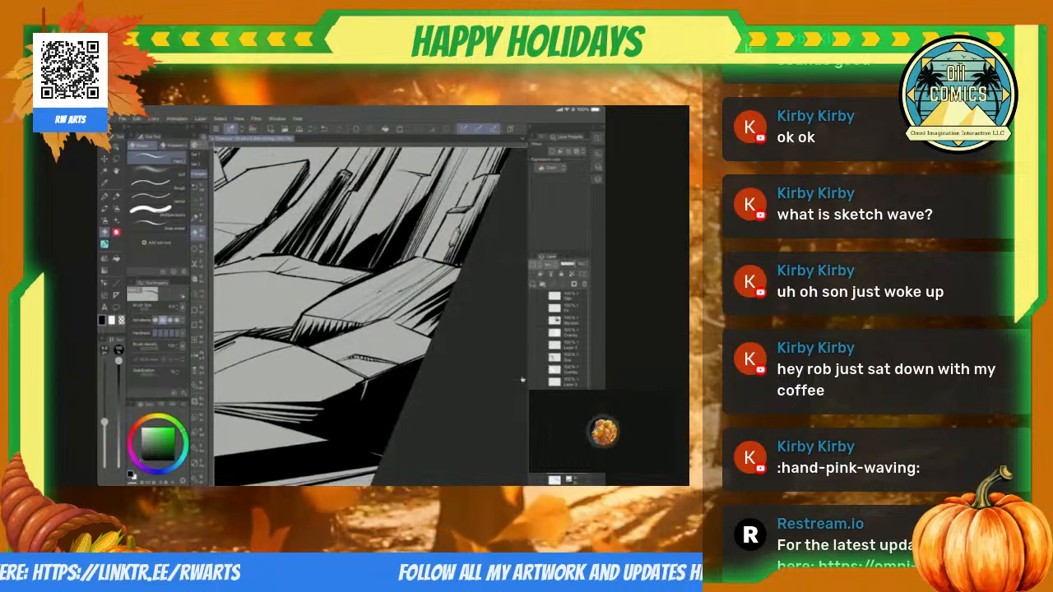
scroll(522, 380, "up", 5)
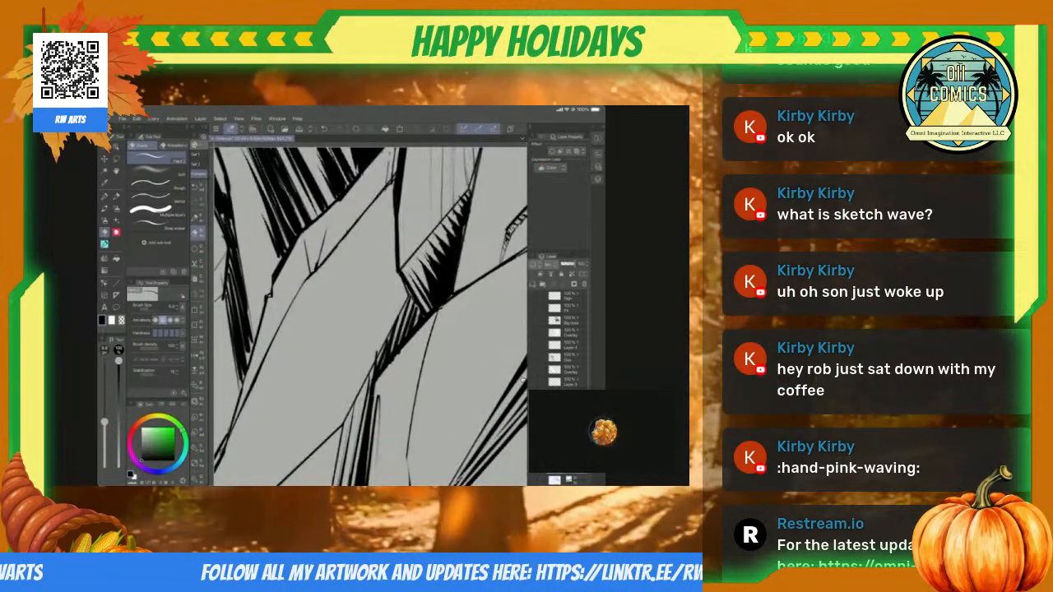
key("u")
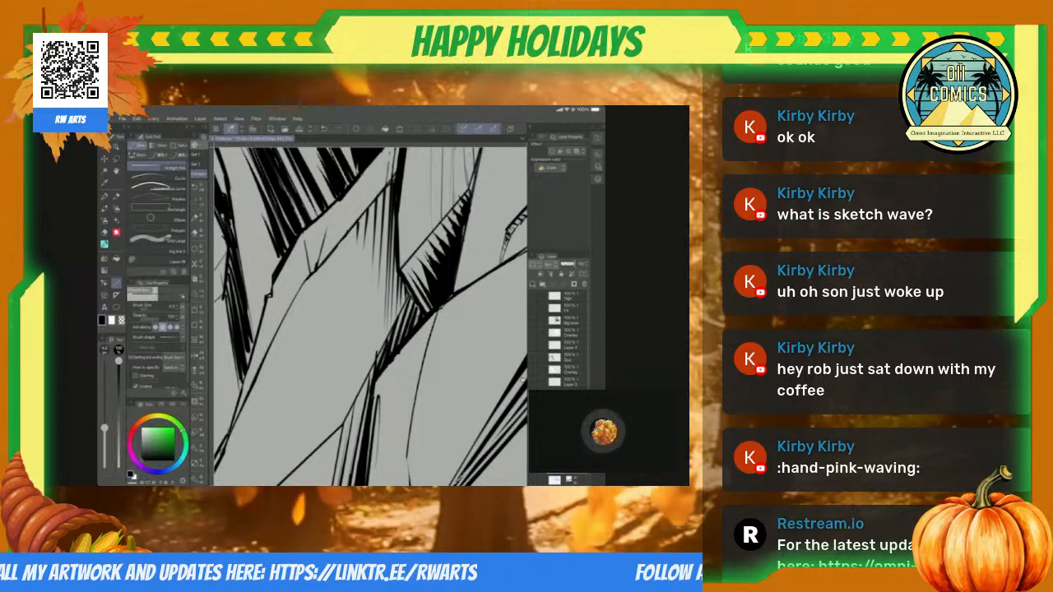
Step: Hatch the same slab's pointed lower end with fine straight lines rising from its bottom edge
scroll(523, 380, "down", 5)
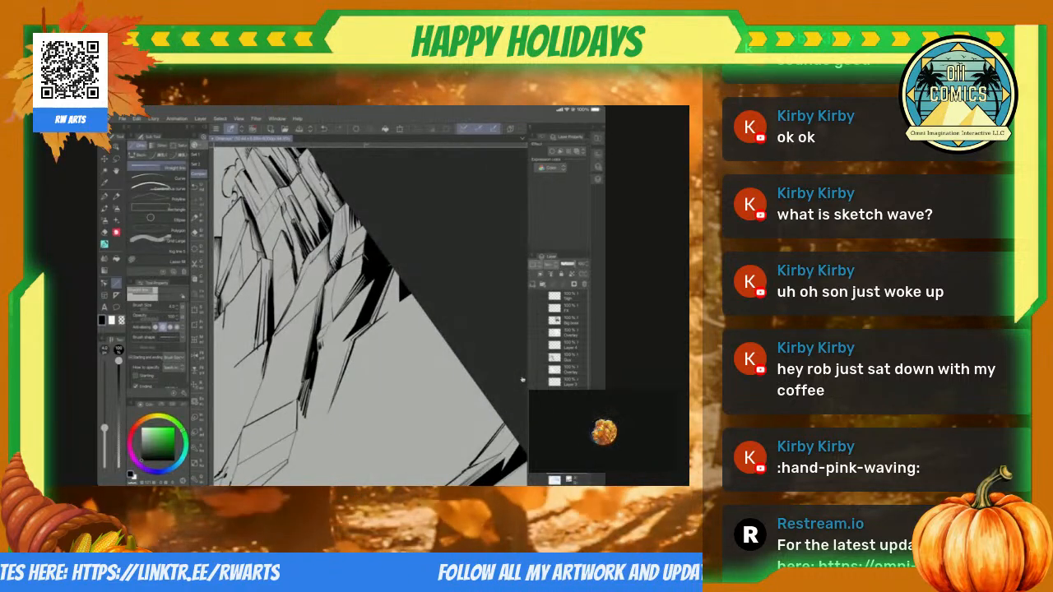
scroll(523, 379, "down", 5)
scroll(523, 379, "up", 5)
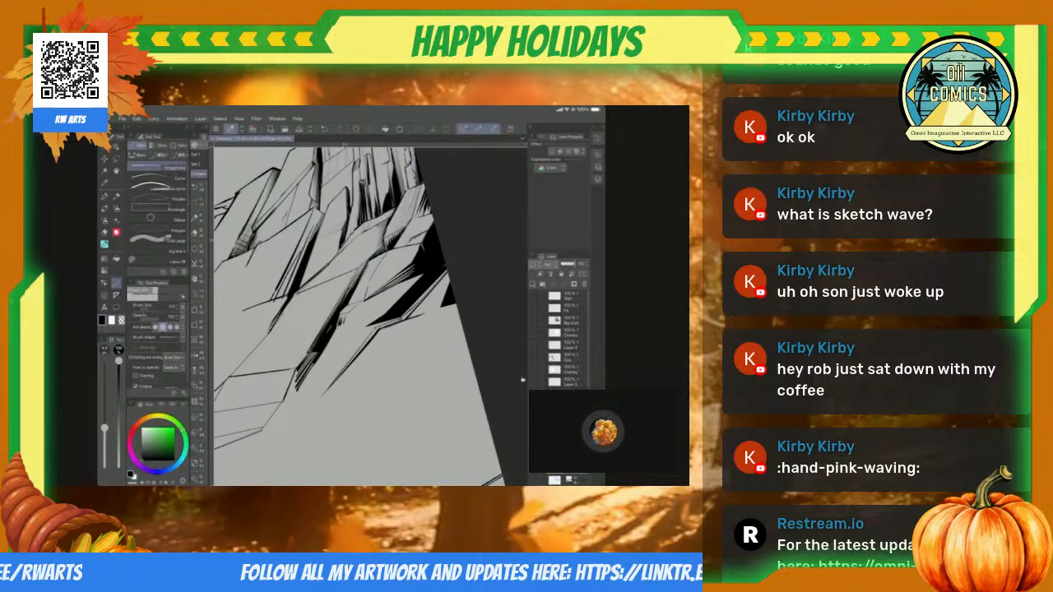
scroll(522, 379, "up", 5)
scroll(522, 380, "down", 3)
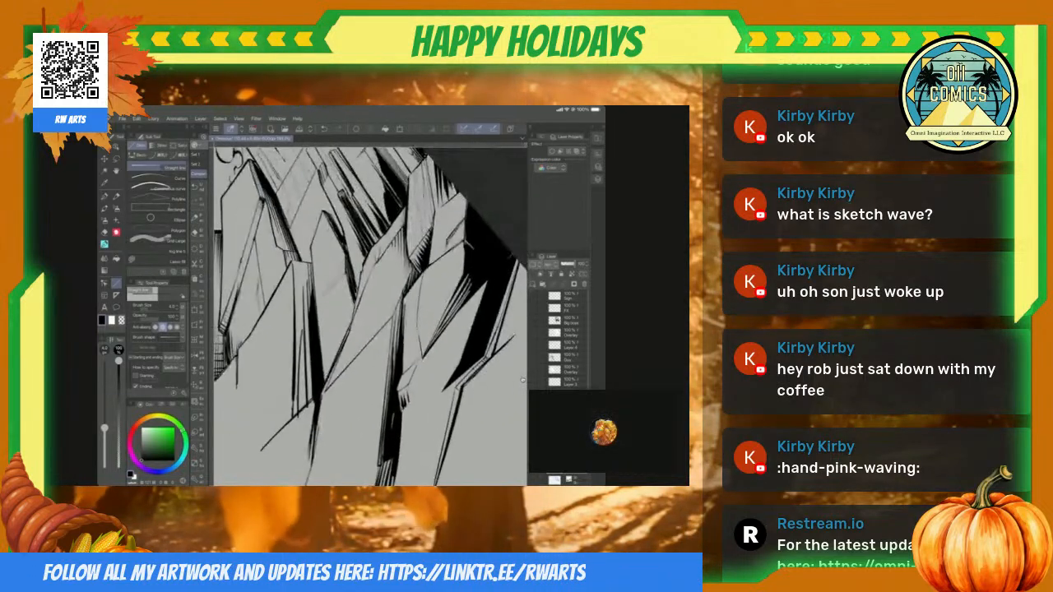
scroll(524, 380, "up", 3)
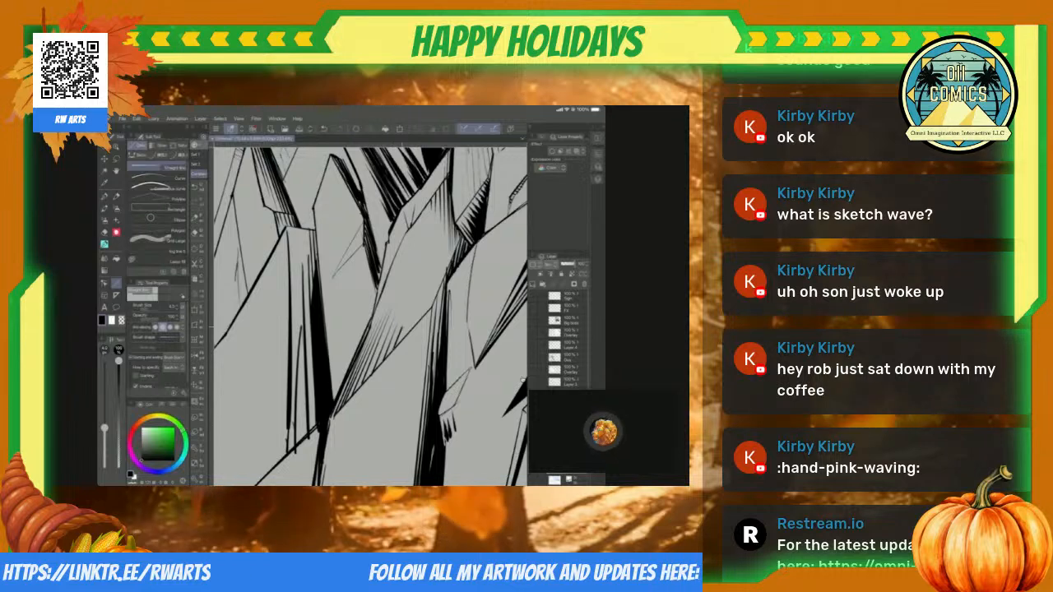
Step: Remove the fine straight hatching from the slab's upper side next to the jagged black shadow
scroll(523, 379, "down", 5)
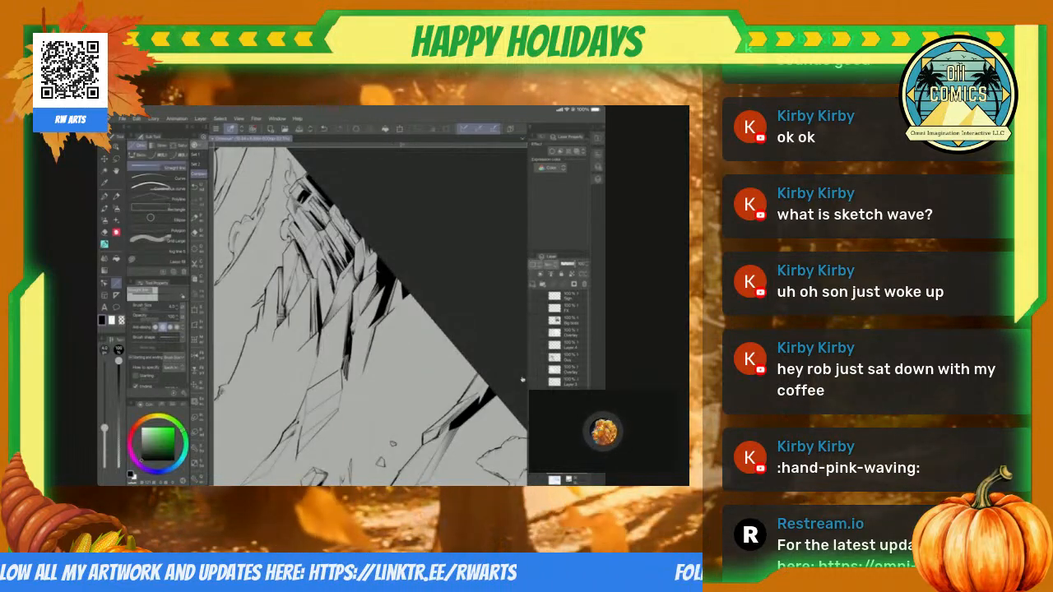
scroll(523, 379, "up", 5)
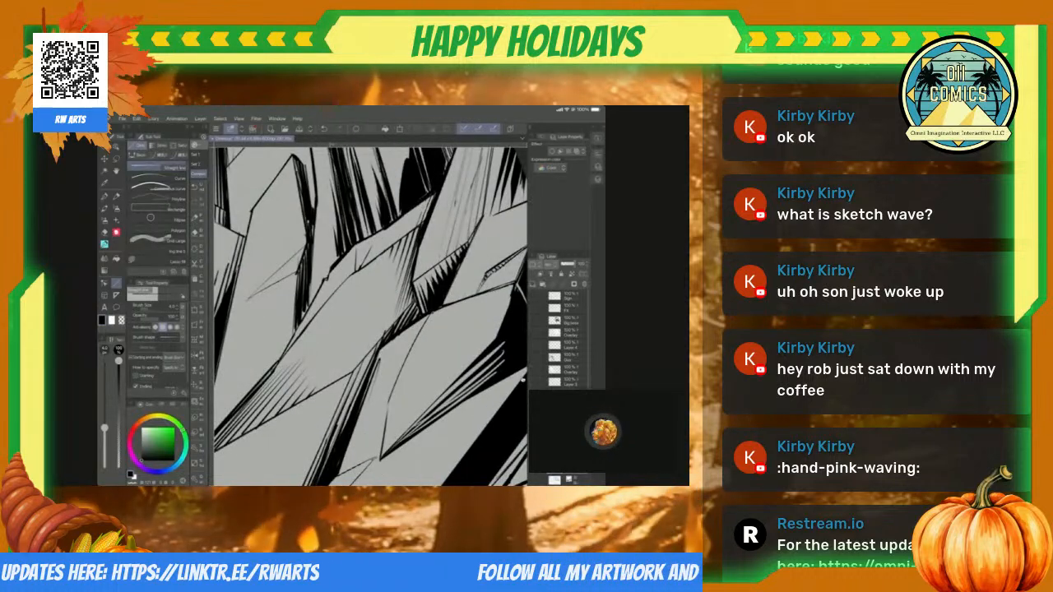
scroll(522, 380, "down", 5)
scroll(522, 379, "up", 5)
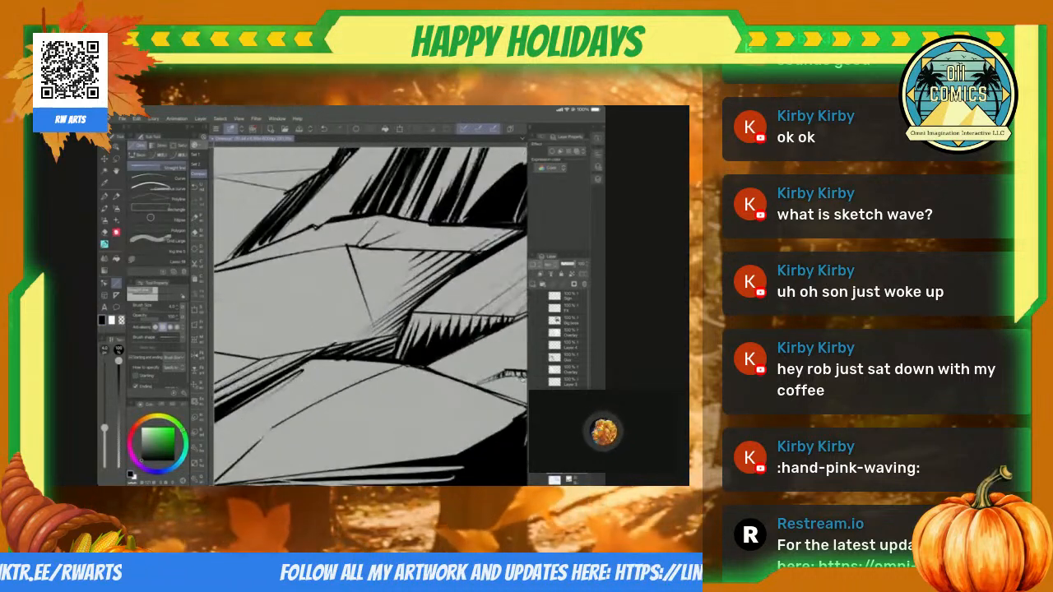
scroll(523, 379, "down", 5)
scroll(523, 379, "up", 5)
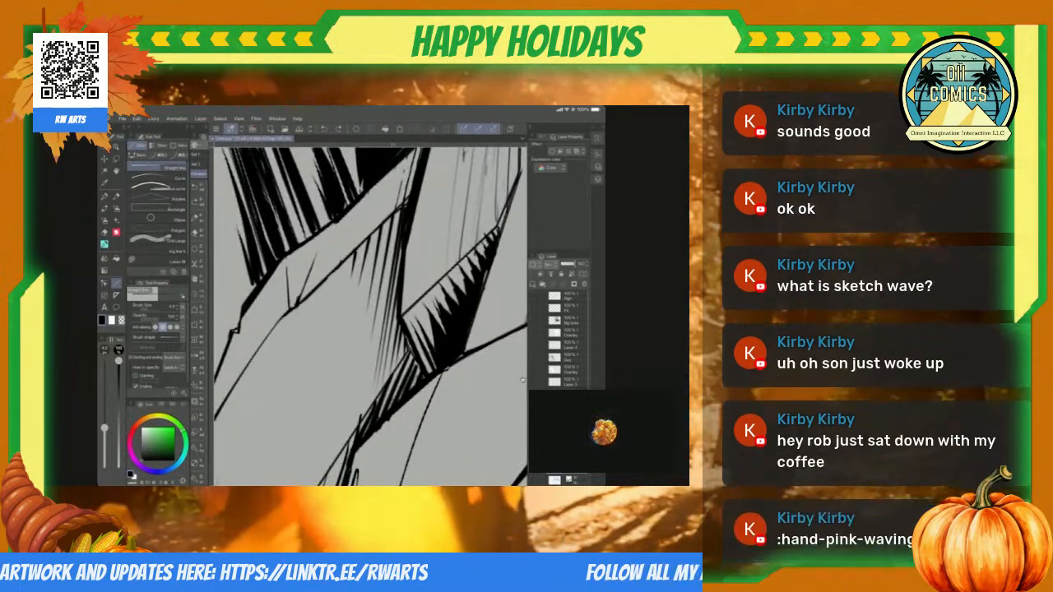
key("m")
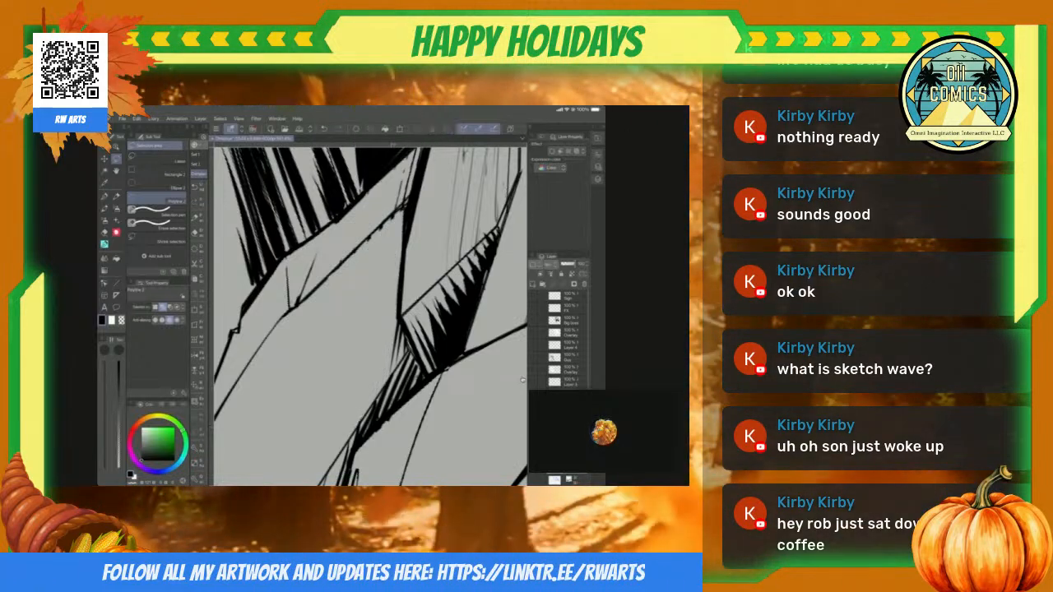
Step: Fill a solid black tapering shadow down the slab's side edge below the jagged shadow, using a lasso selection
scroll(522, 380, "down", 5)
scroll(522, 380, "up", 3)
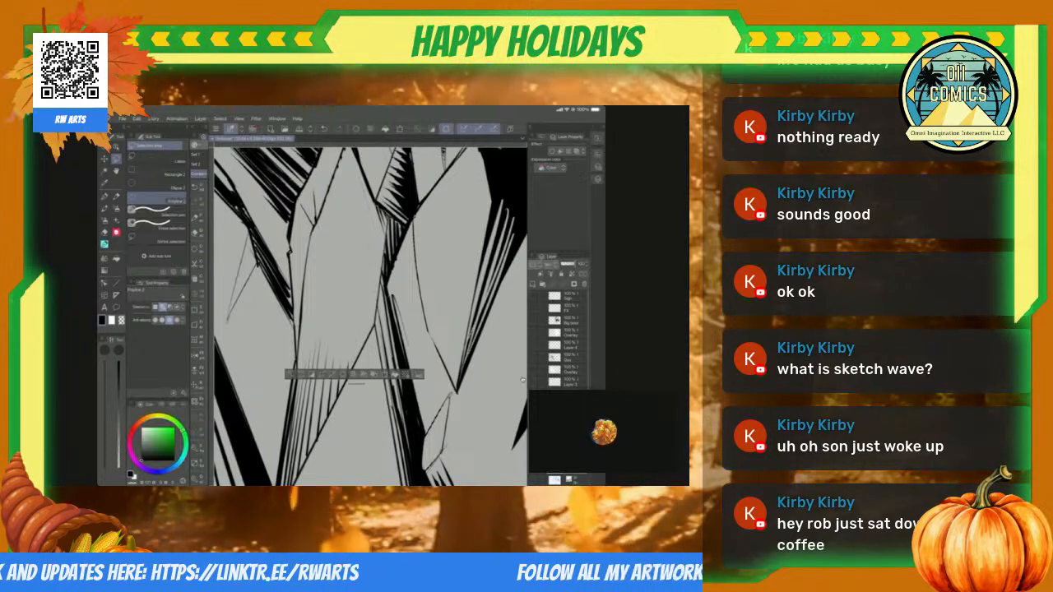
scroll(522, 380, "down", 5)
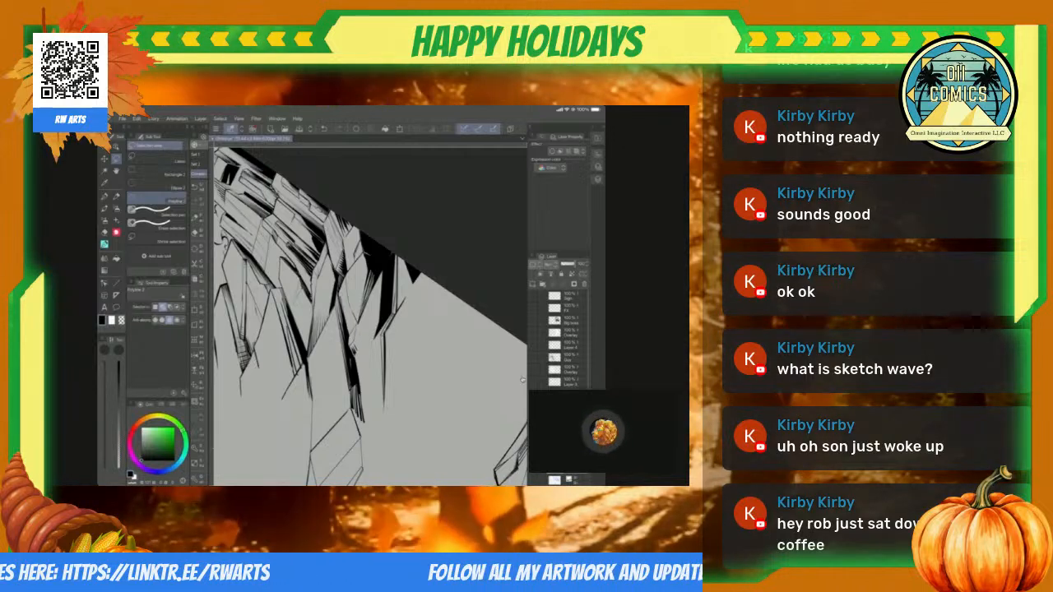
scroll(522, 380, "down", 5)
scroll(522, 380, "up", 10)
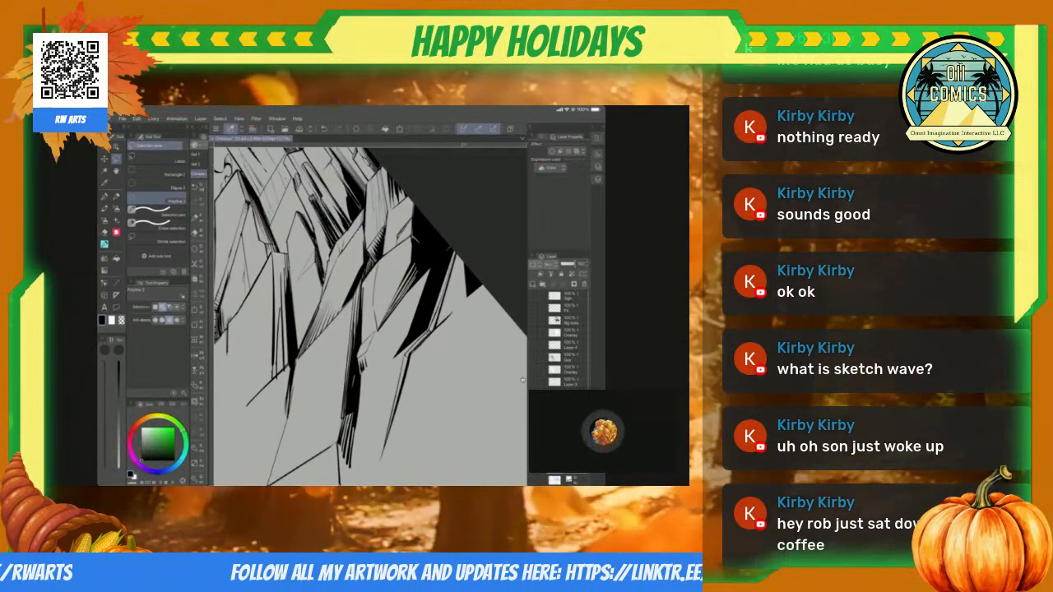
scroll(522, 380, "up", 3)
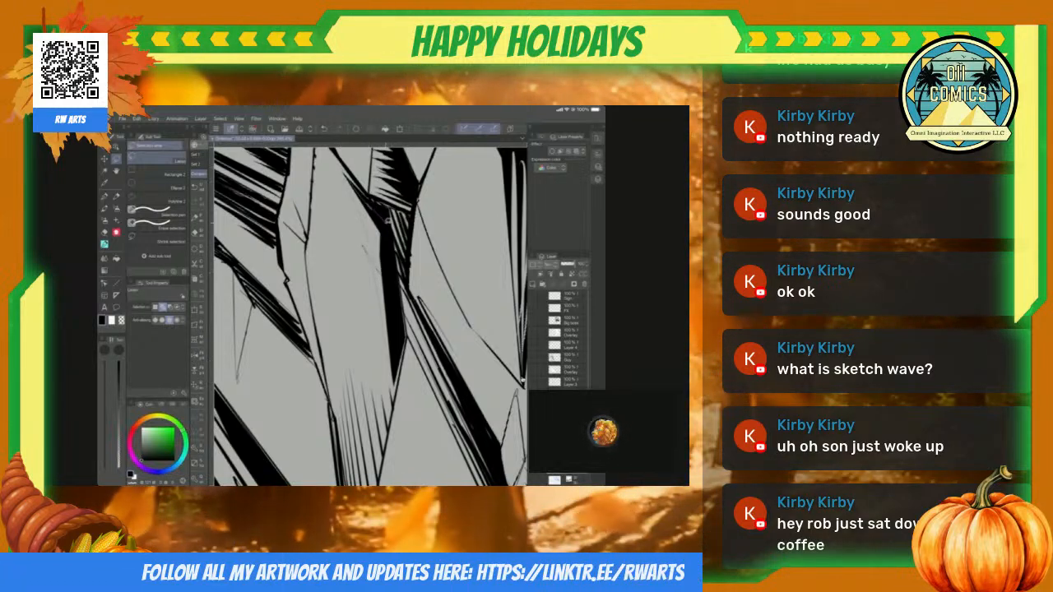
Step: Widen the solid black tapering shadow along the slab's side edge up to the jagged shadow, using a filled lasso selection
left_click_drag(336, 156, 394, 381)
key("alt+Delete")
key("ctrl+d")
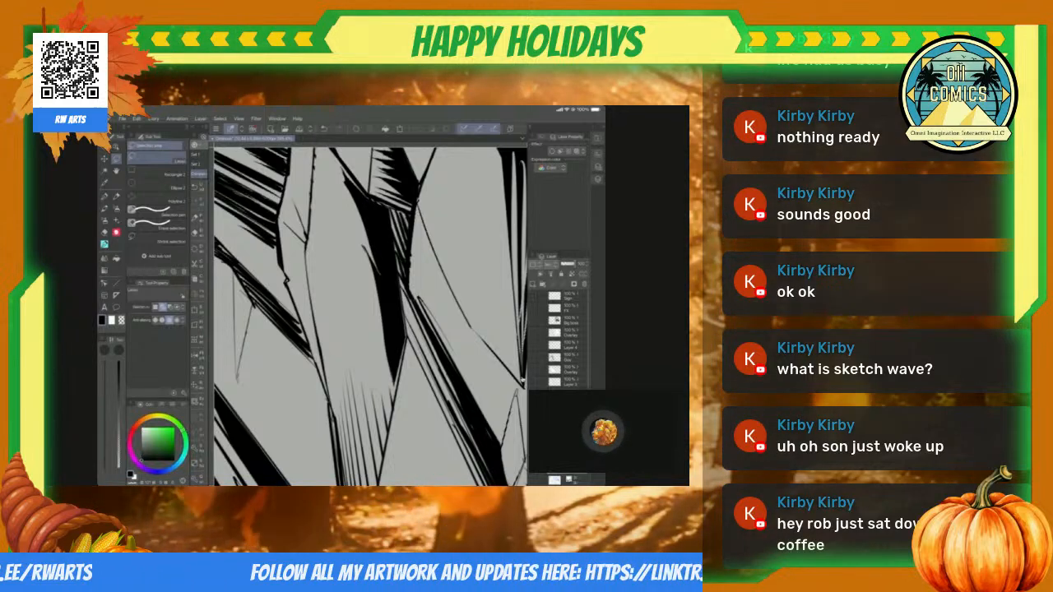
Step: Fill a small gap at the end of the slab's black tapering shadow with black, using a lasso selection
scroll(522, 380, "down", 5)
scroll(523, 380, "down", 5)
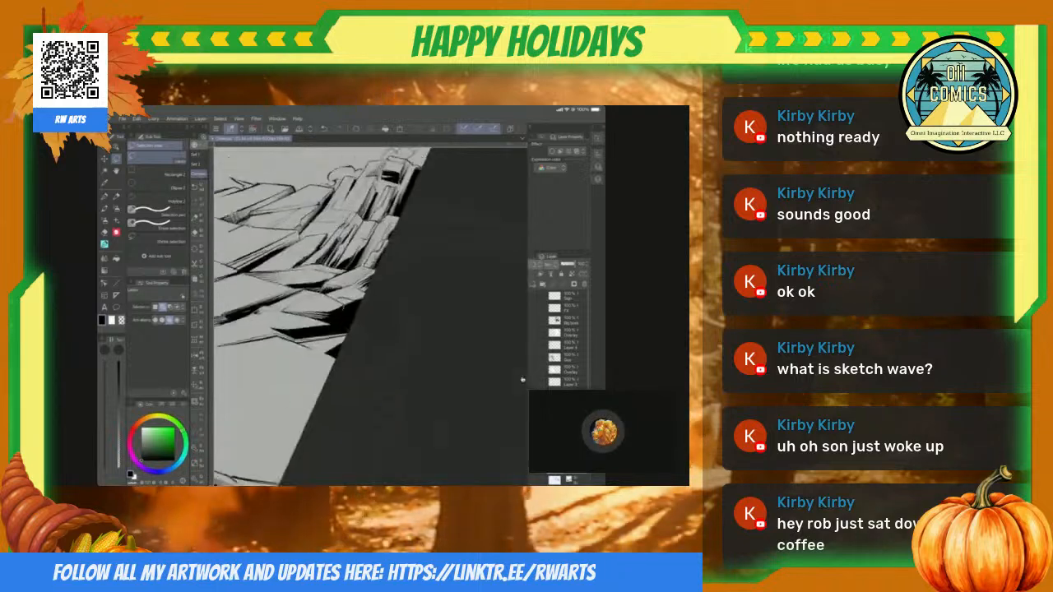
scroll(522, 380, "up", 5)
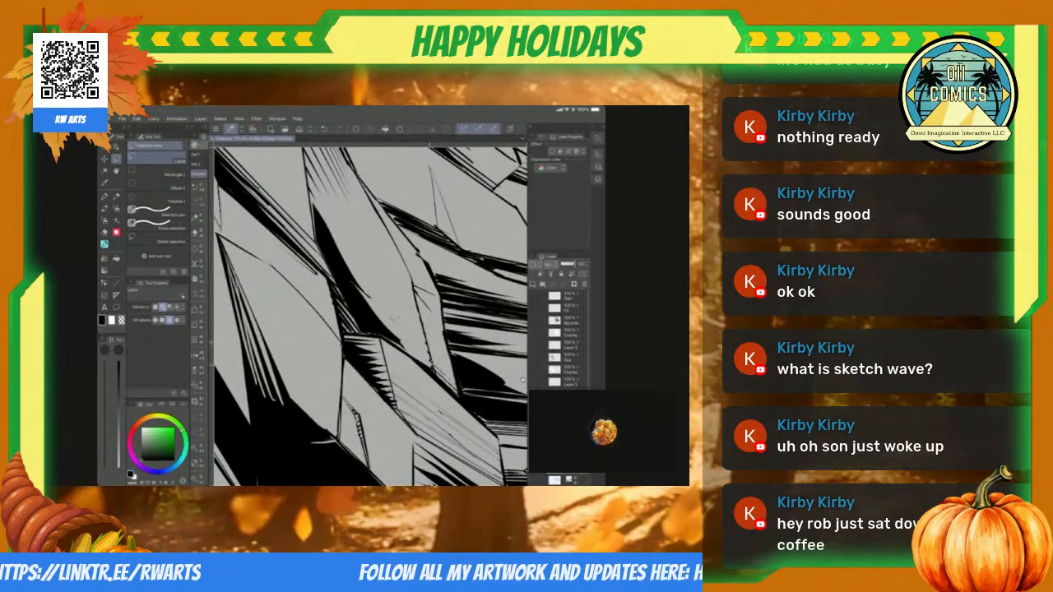
left_click_drag(390, 319, 403, 323)
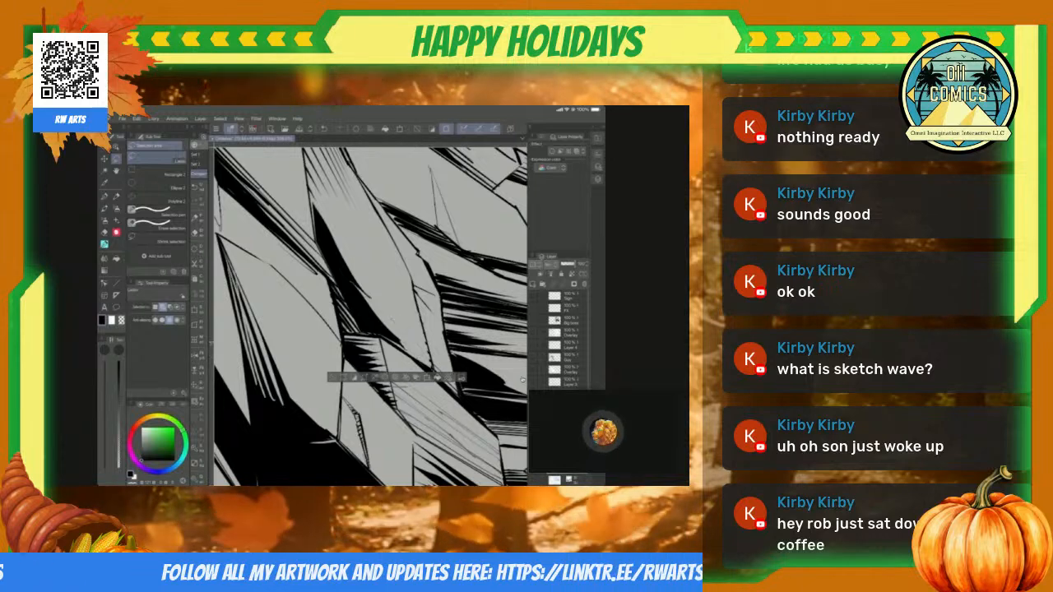
key("ctrl+d")
scroll(522, 380, "down", 5)
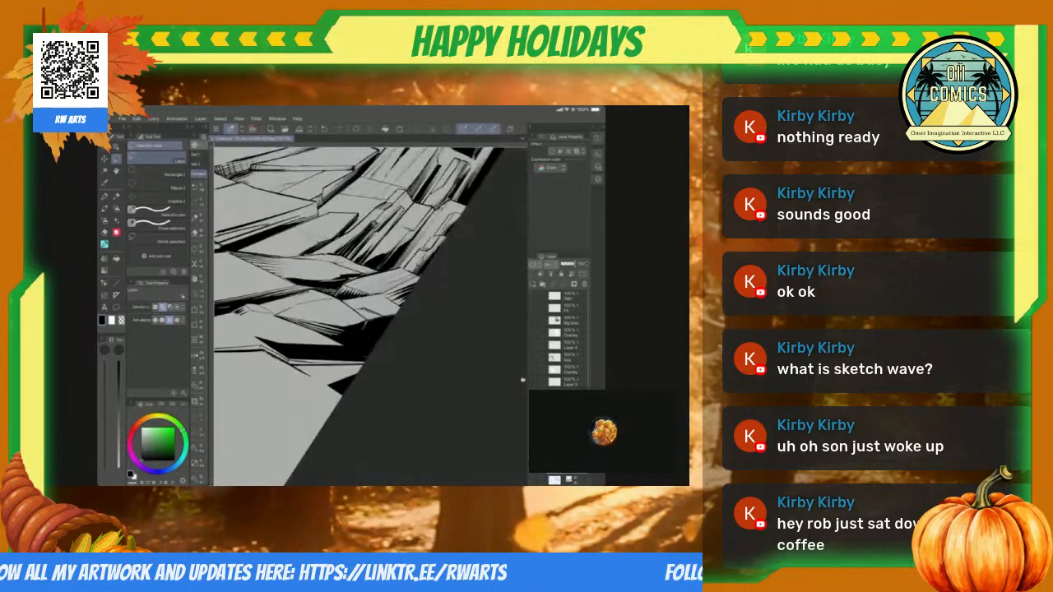
Step: Fill the narrow wedge between the crosshatched crack and the large black shadow with solid black, using lasso selections
scroll(522, 380, "up", 5)
scroll(523, 379, "up", 5)
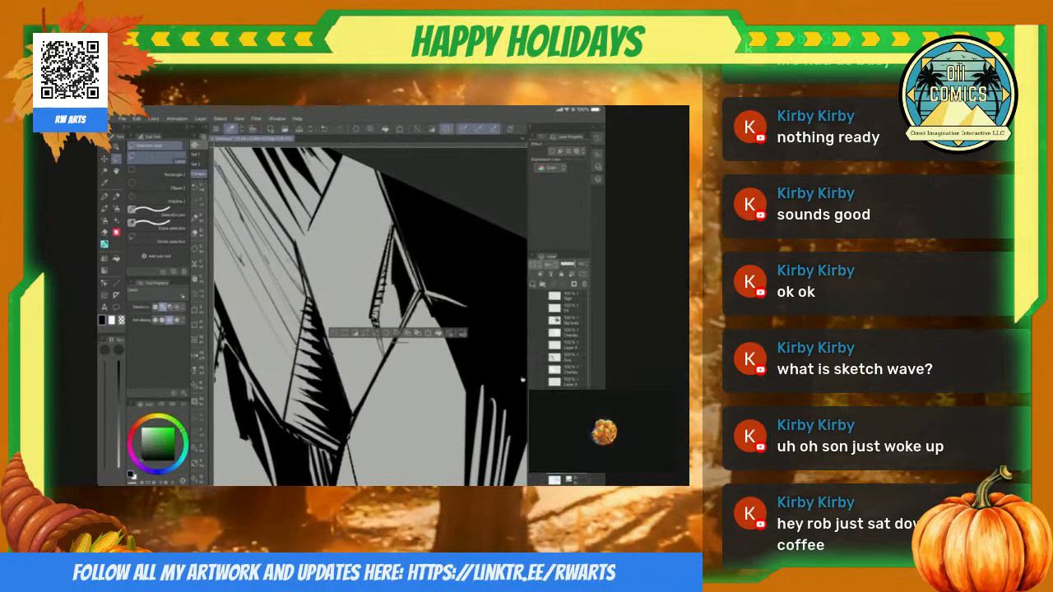
key("ctrl+d")
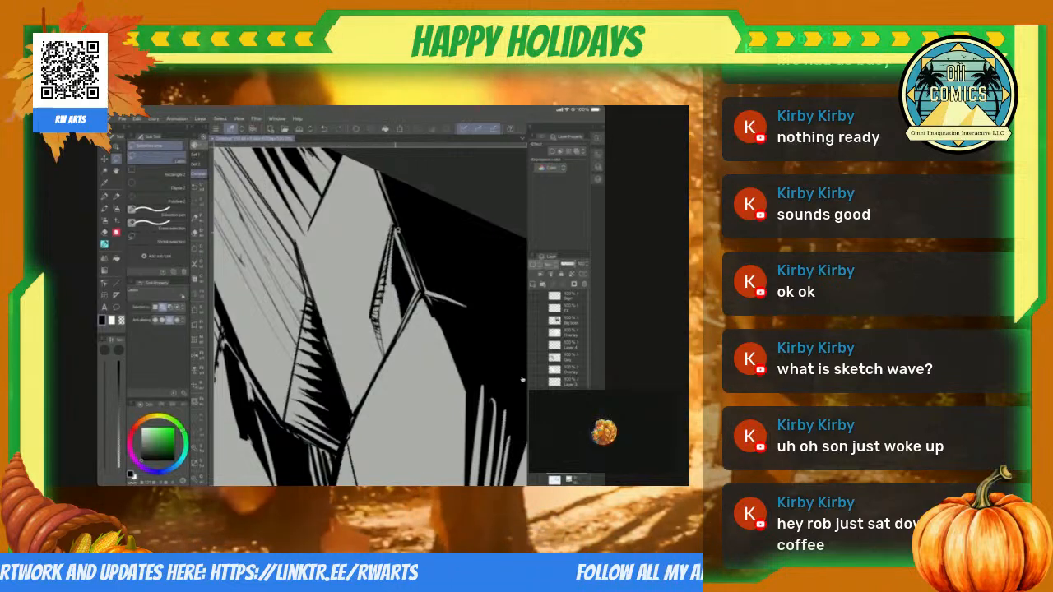
key("ctrl+shift+d")
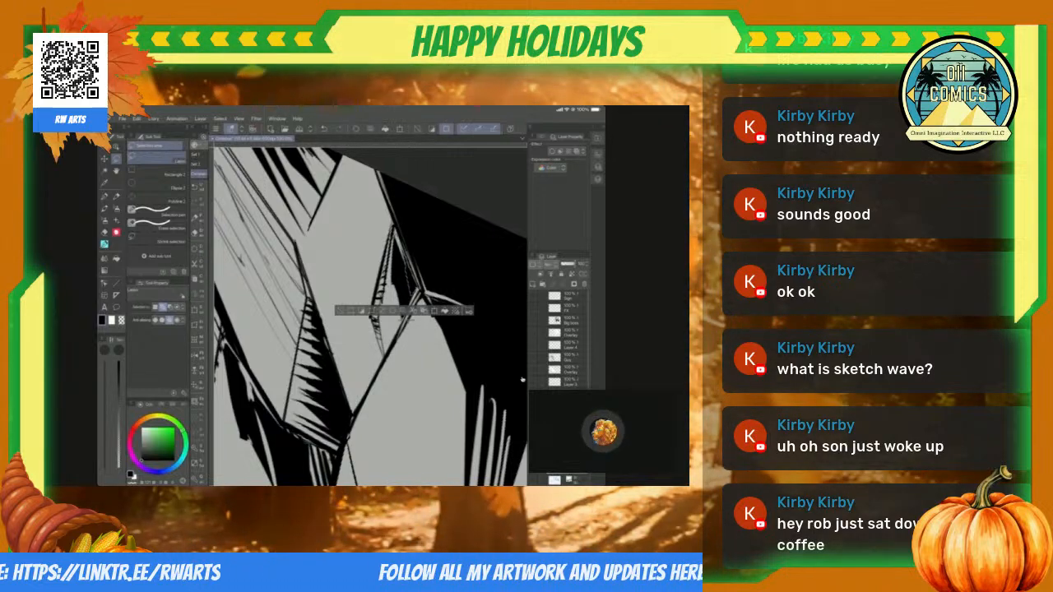
key("ctrl+d")
Step: Switch to the Hard eraser at the slab corner where the outlines meet the large black shadow
scroll(522, 379, "down", 5)
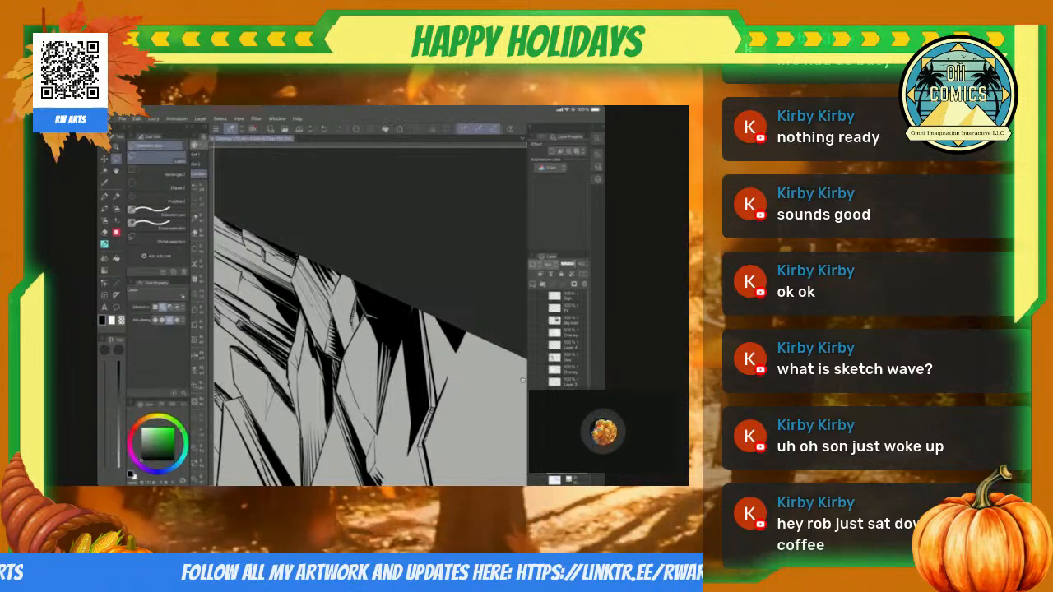
scroll(523, 379, "up", 5)
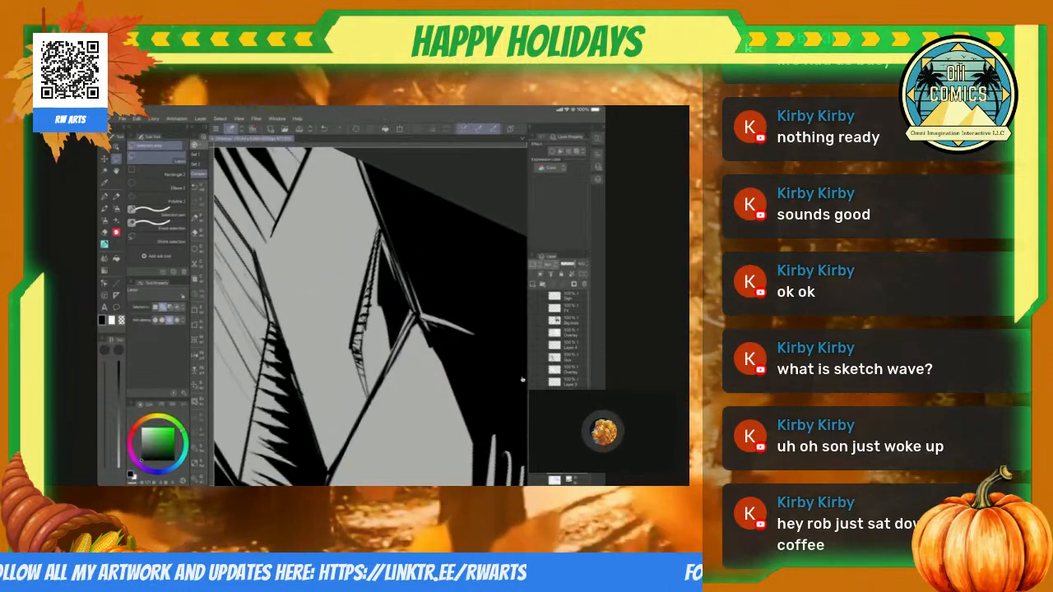
key("p")
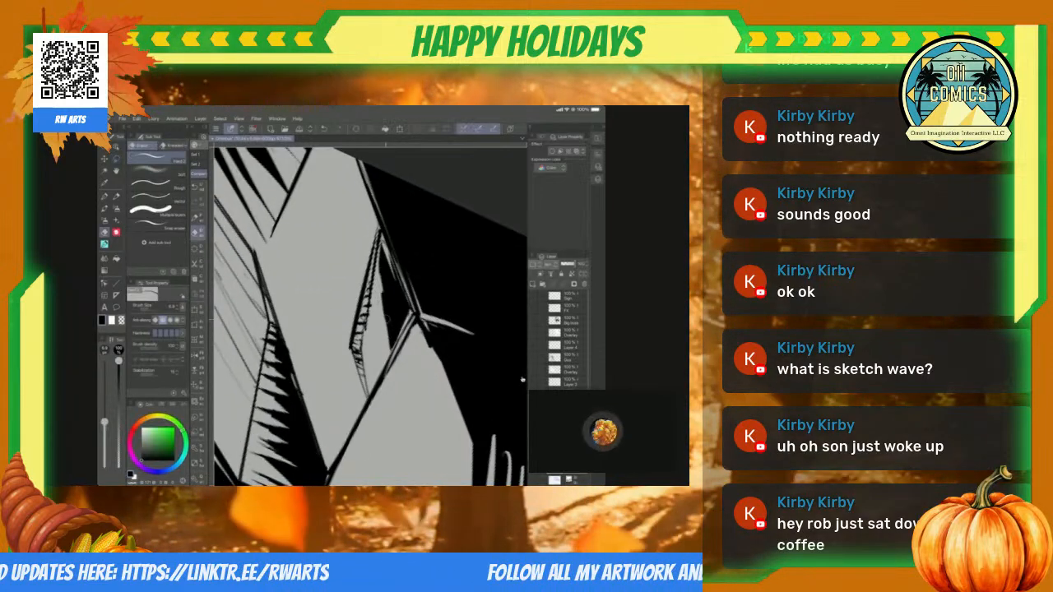
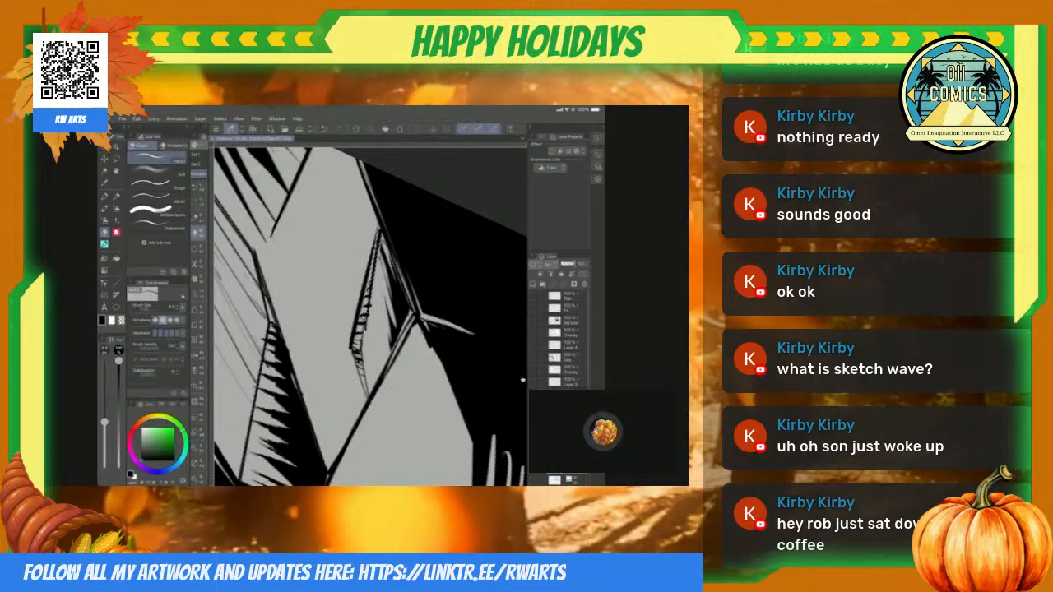
Step: Erase thin highlight lines into the large black shadow at the lower slab's corner and near the shadow's far edge
scroll(522, 379, "down", 3)
scroll(522, 379, "up", 2)
scroll(522, 379, "down", 5)
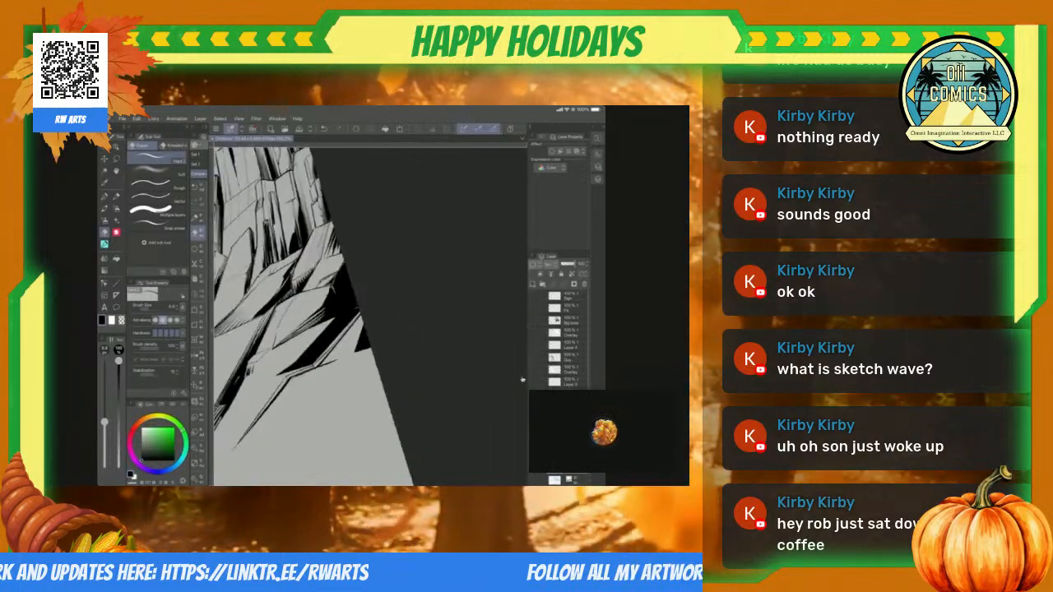
scroll(523, 379, "up", 5)
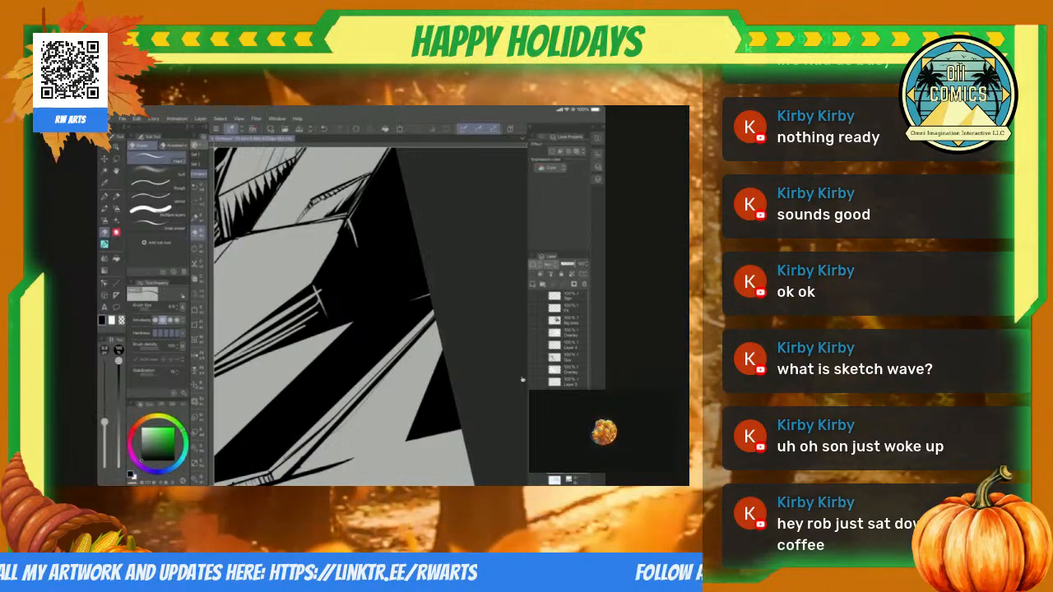
scroll(522, 379, "up", 4)
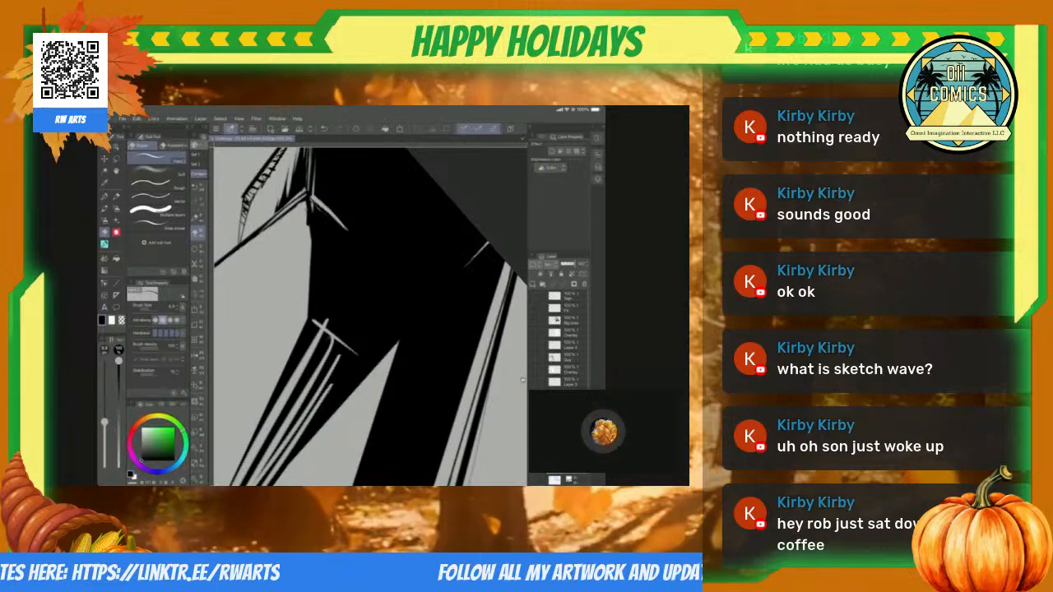
Step: Refine the slab's side edge between its two corners with the pen and erase short highlight lines into the shadow beside it
key("p")
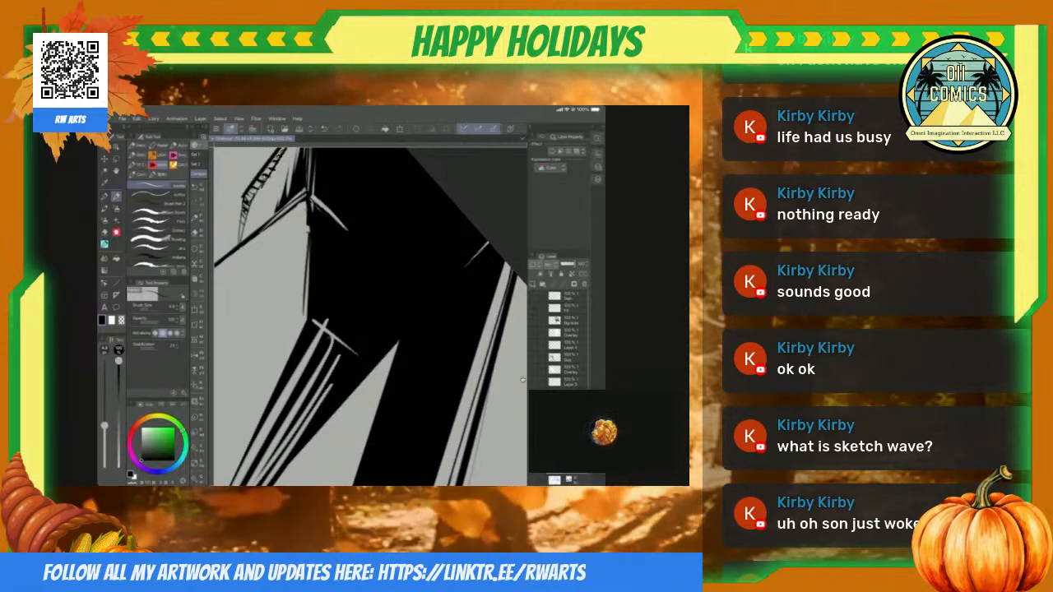
scroll(522, 380, "down", 2)
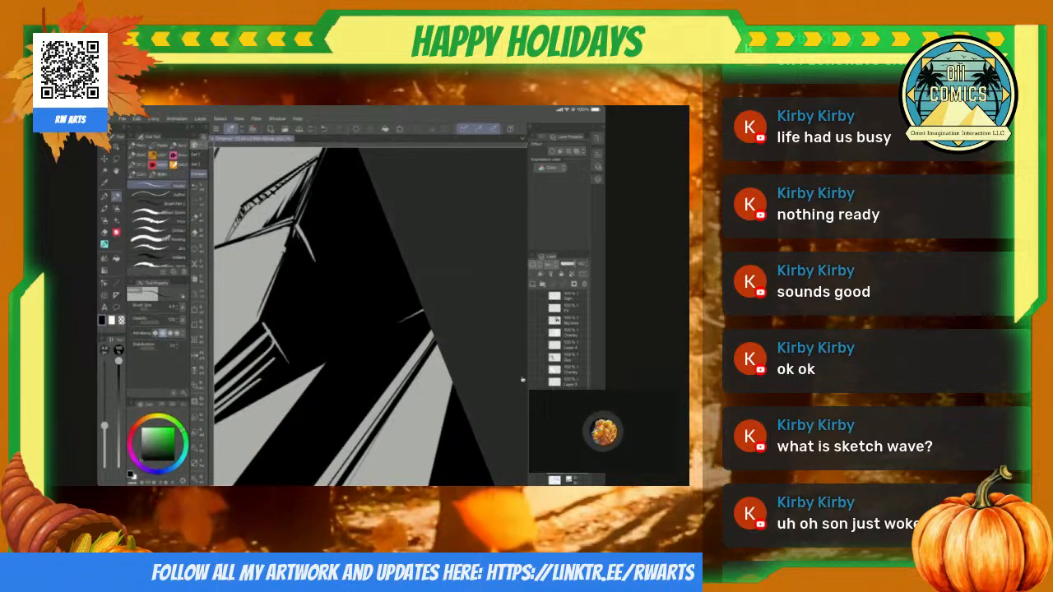
key("e")
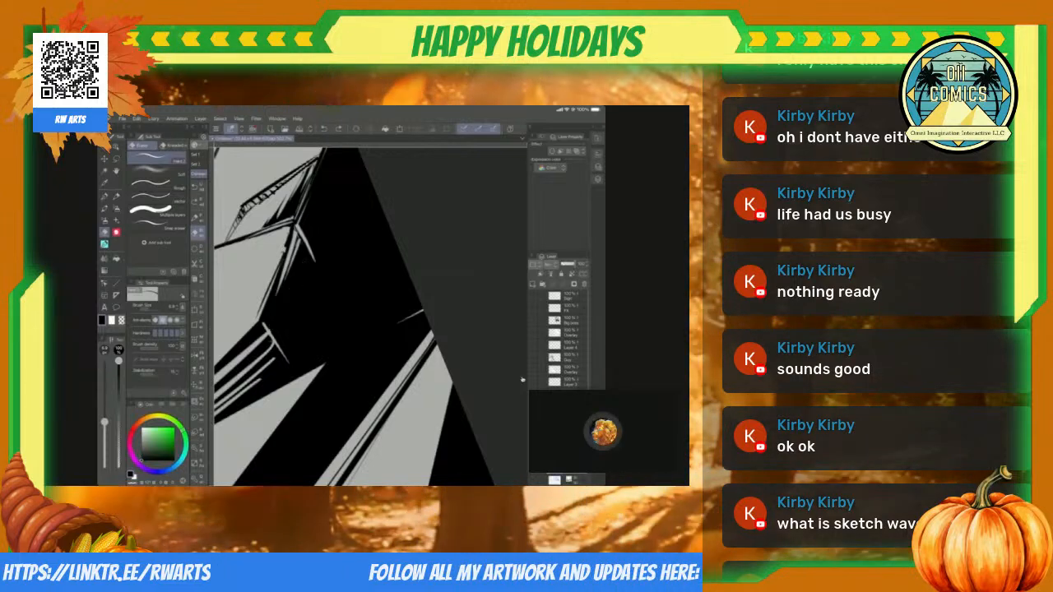
scroll(523, 379, "down", 5)
scroll(522, 379, "down", 3)
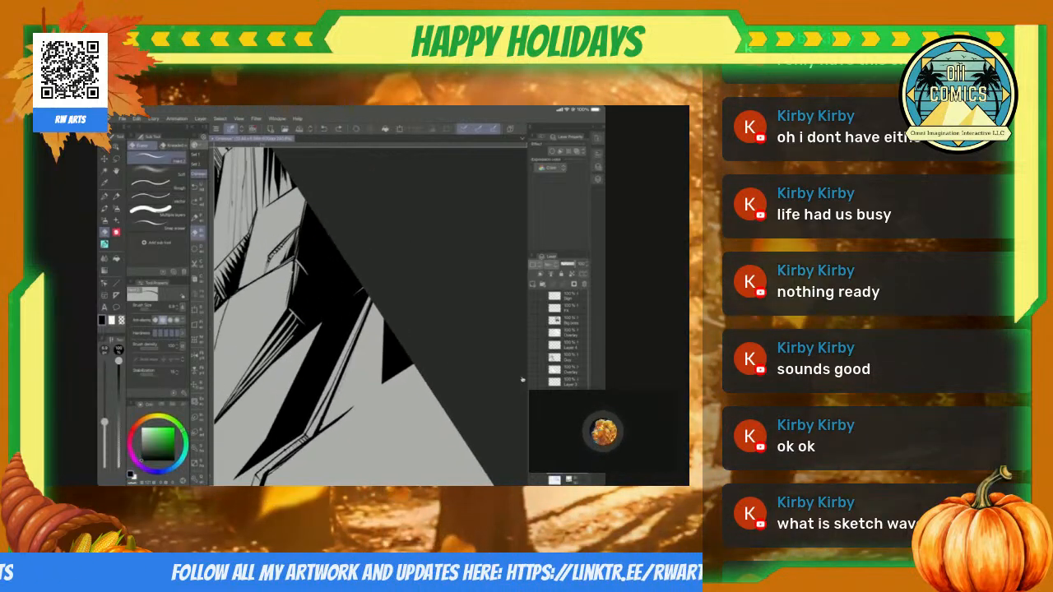
scroll(523, 379, "down", 3)
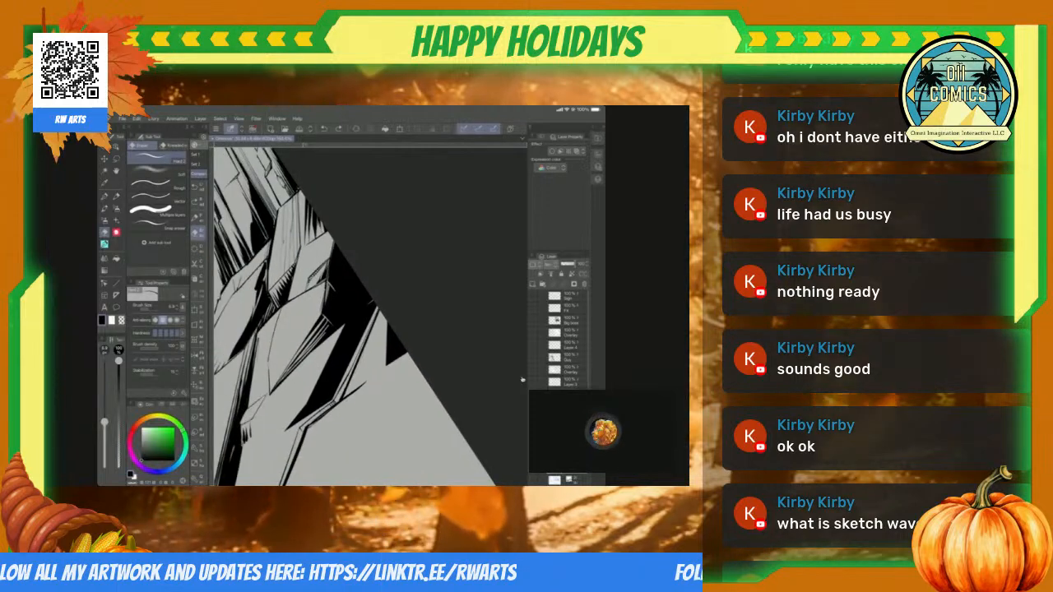
Step: Cut straight hatching lines into the black shadow along the slab's side edge, using the Straight line tool with transparent color
key("u")
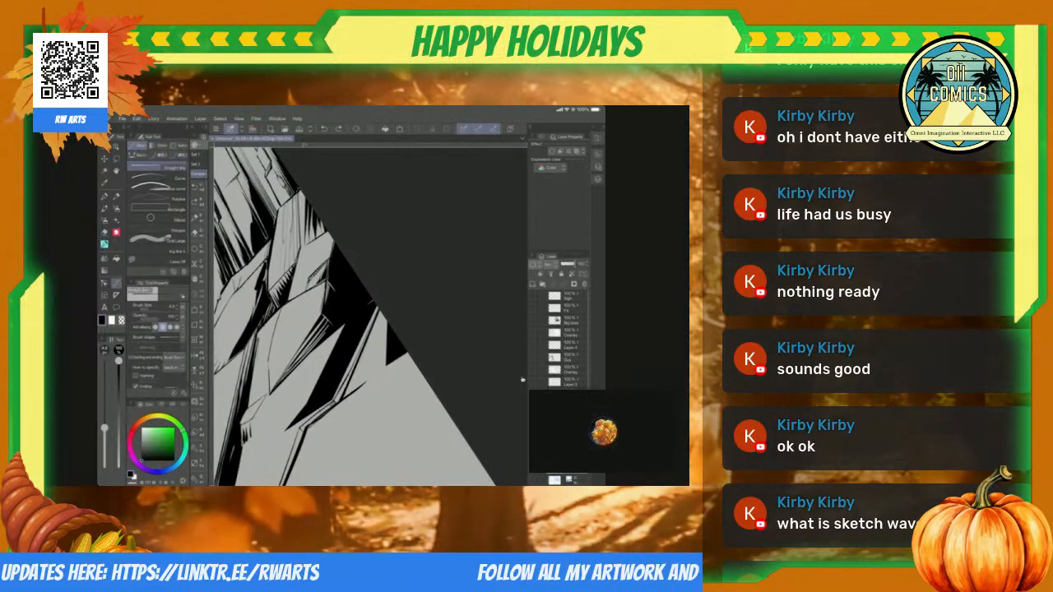
scroll(522, 379, "up", 3)
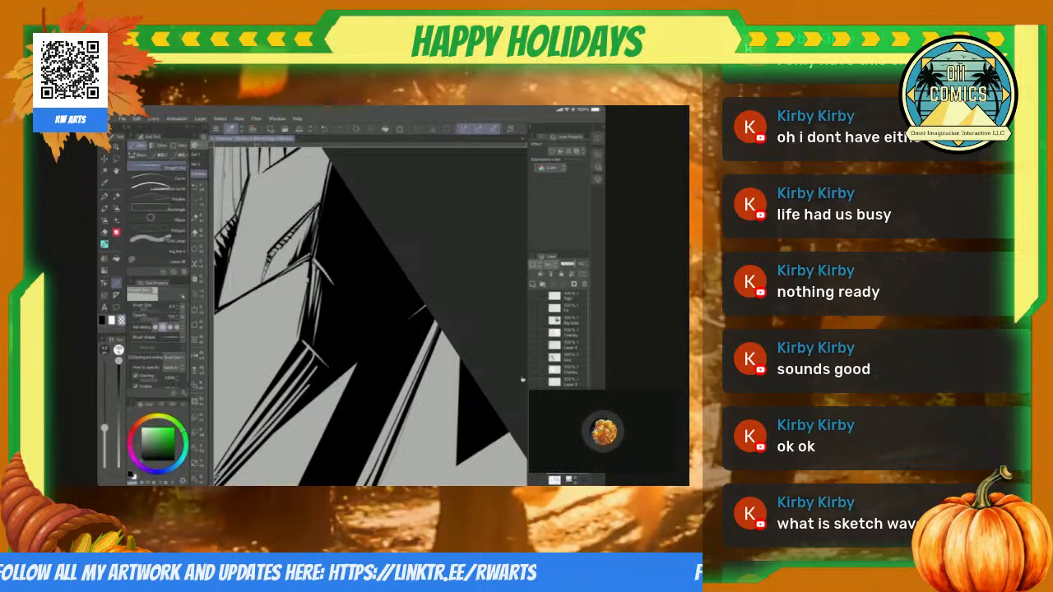
scroll(370, 315, "down", 5)
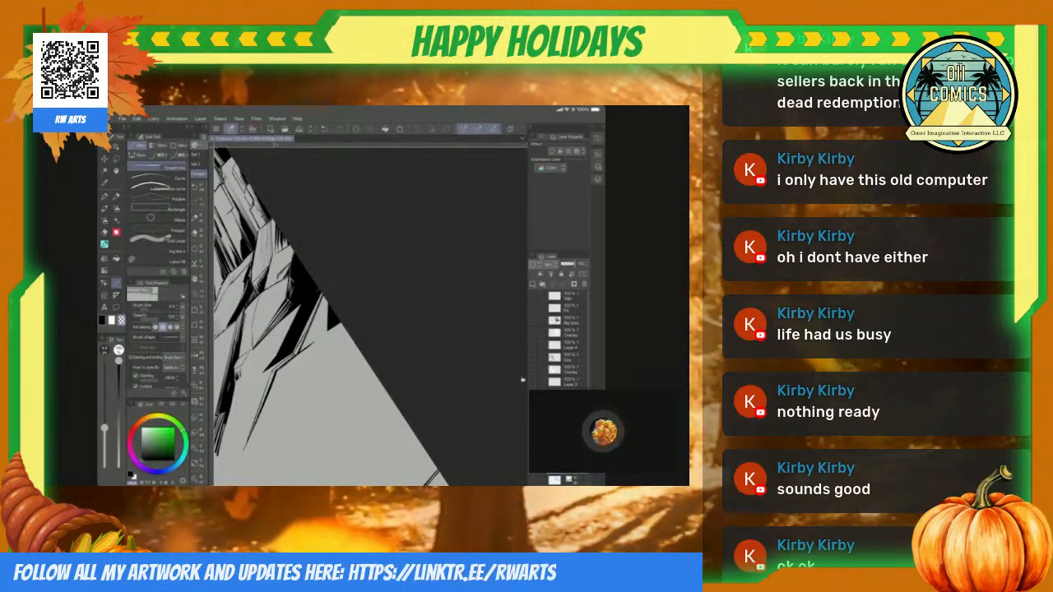
scroll(522, 379, "up", 5)
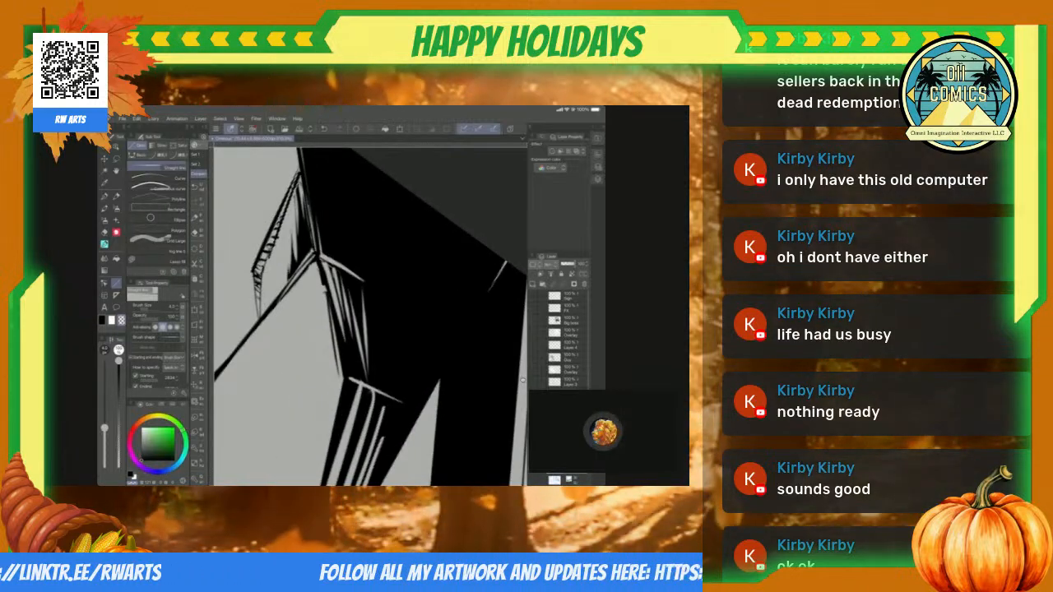
Step: Thin the light hatching strokes below the lower slab corner with black pen strokes so they taper
key("p")
key("p")
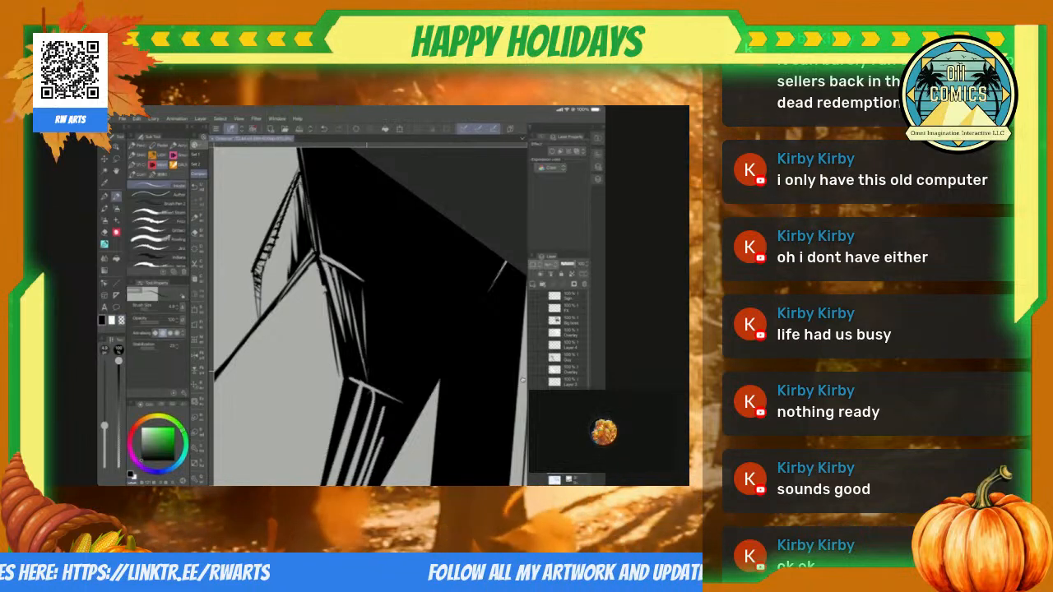
scroll(523, 379, "down", 5)
scroll(522, 379, "up", 5)
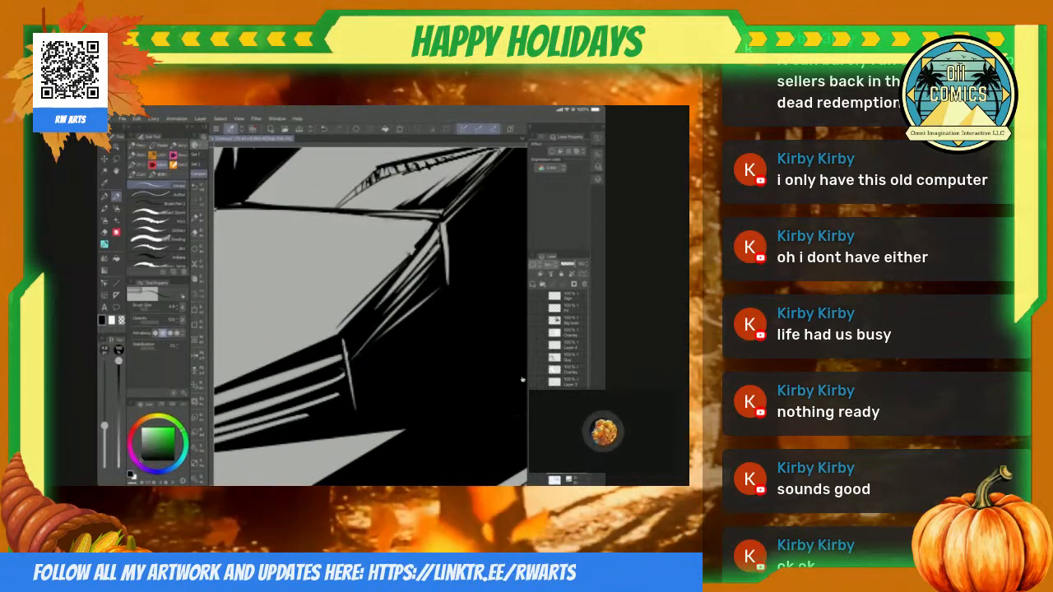
scroll(523, 379, "up", 3)
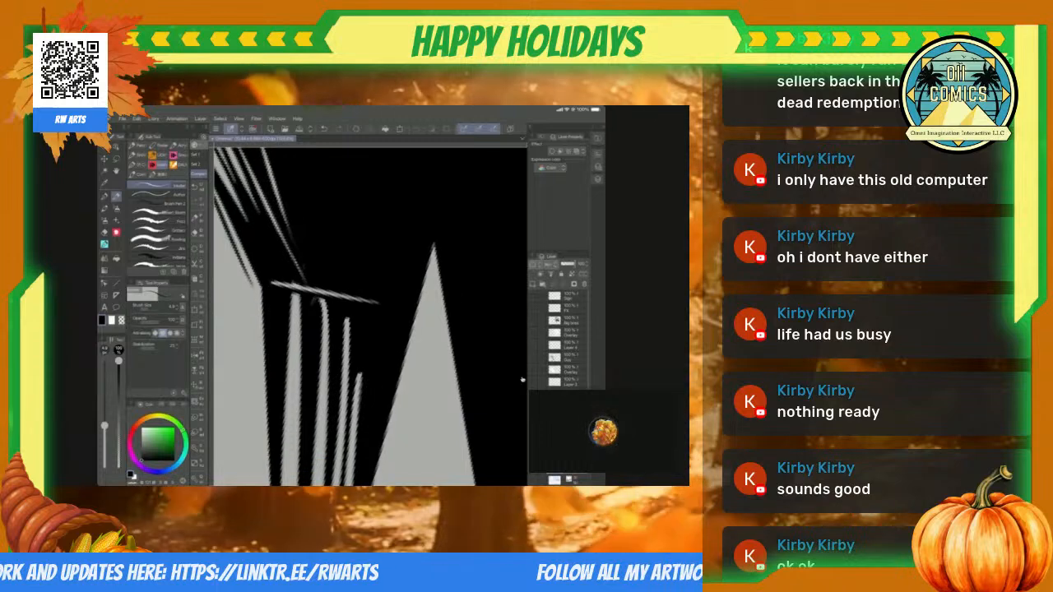
left_click_drag(322, 299, 319, 484)
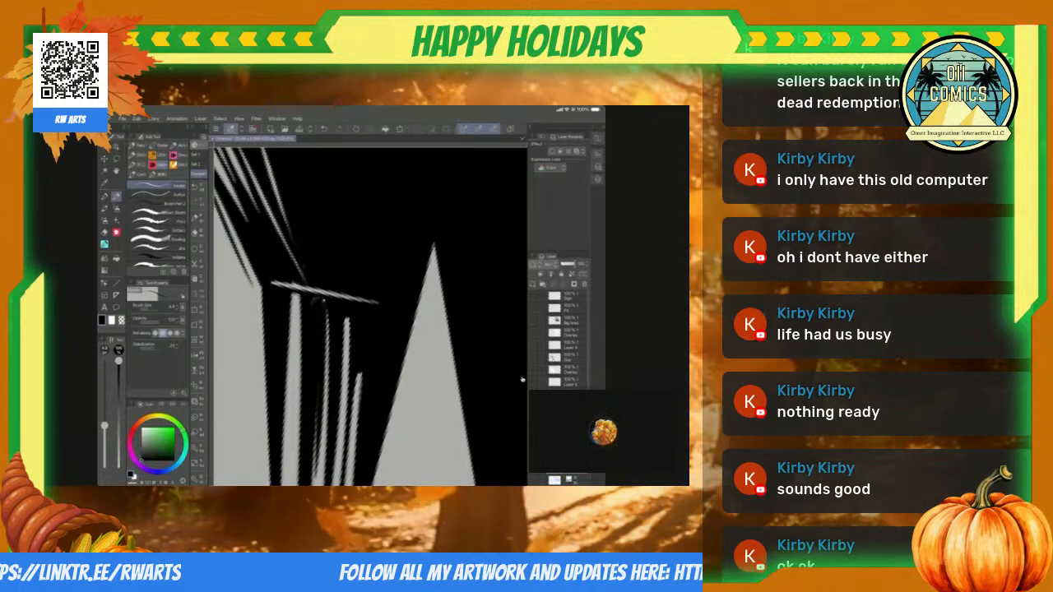
left_click_drag(291, 291, 284, 484)
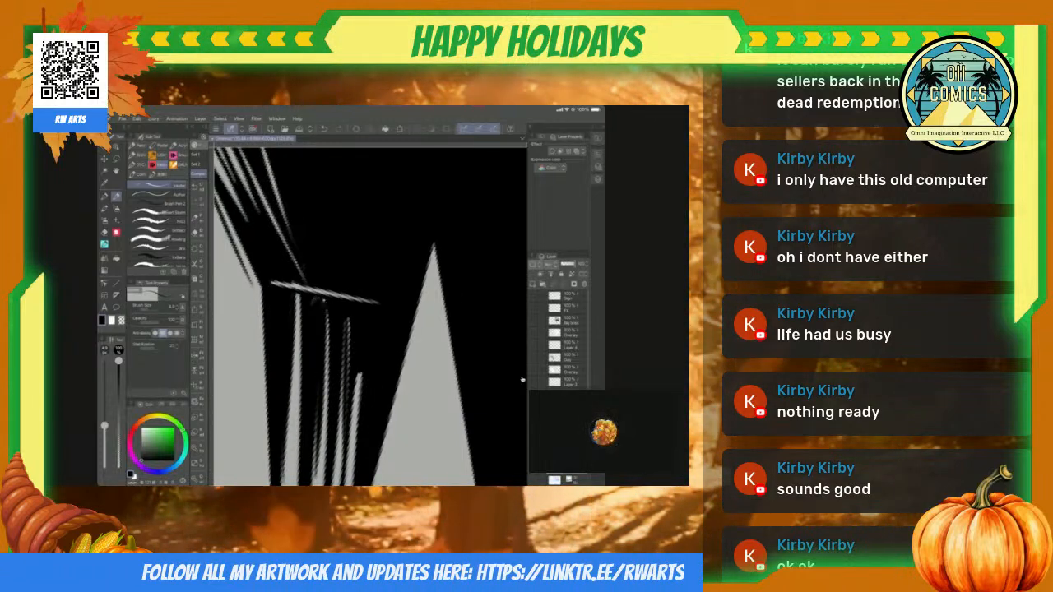
scroll(523, 379, "down", 5)
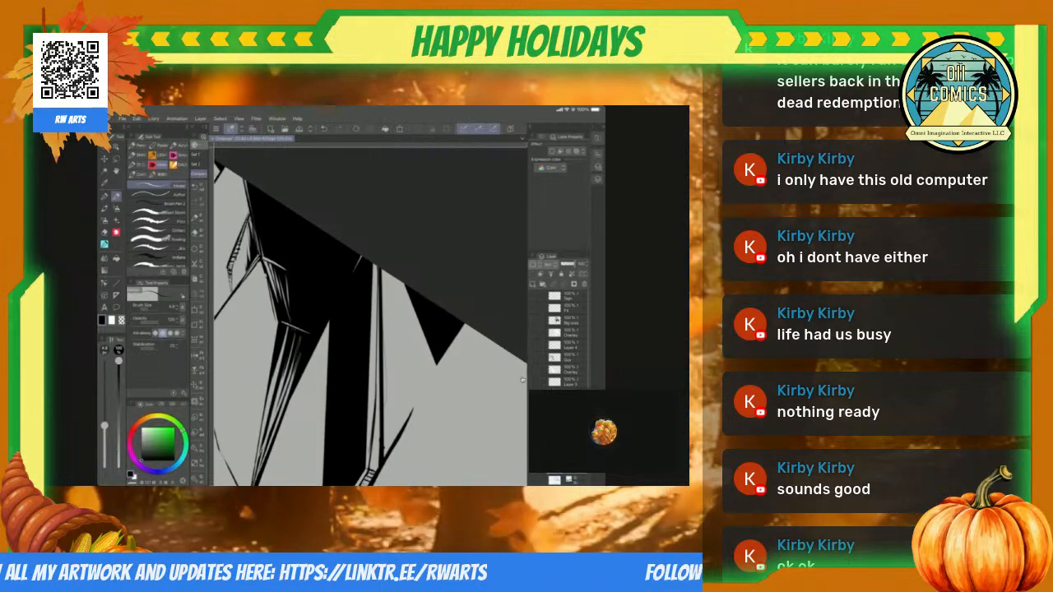
scroll(522, 379, "up", 5)
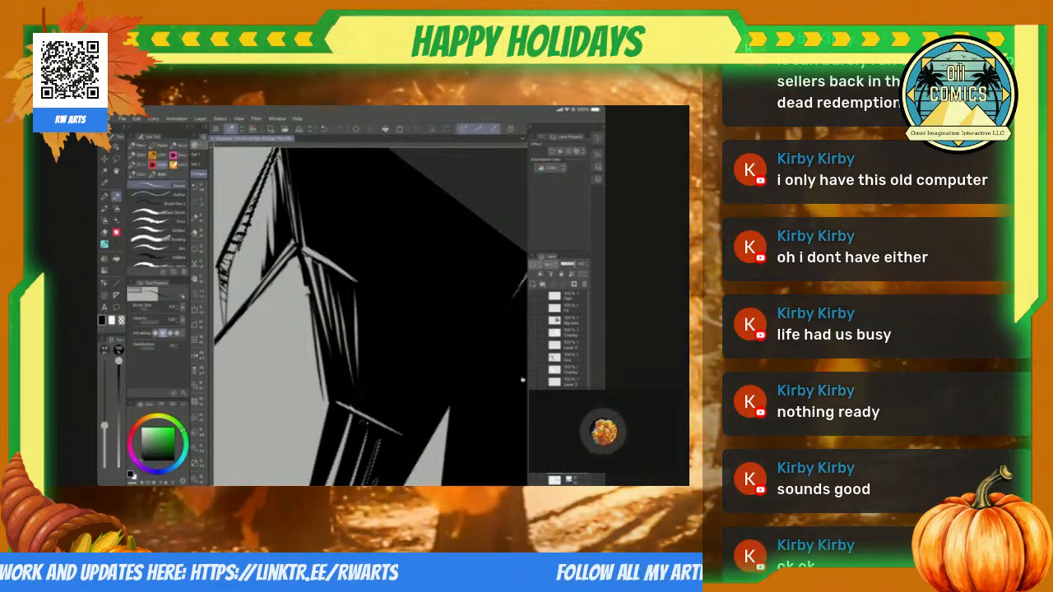
Step: Delete the loose ground lines on the plain above the foreground boulders, using a lasso selection
scroll(523, 379, "down", 4)
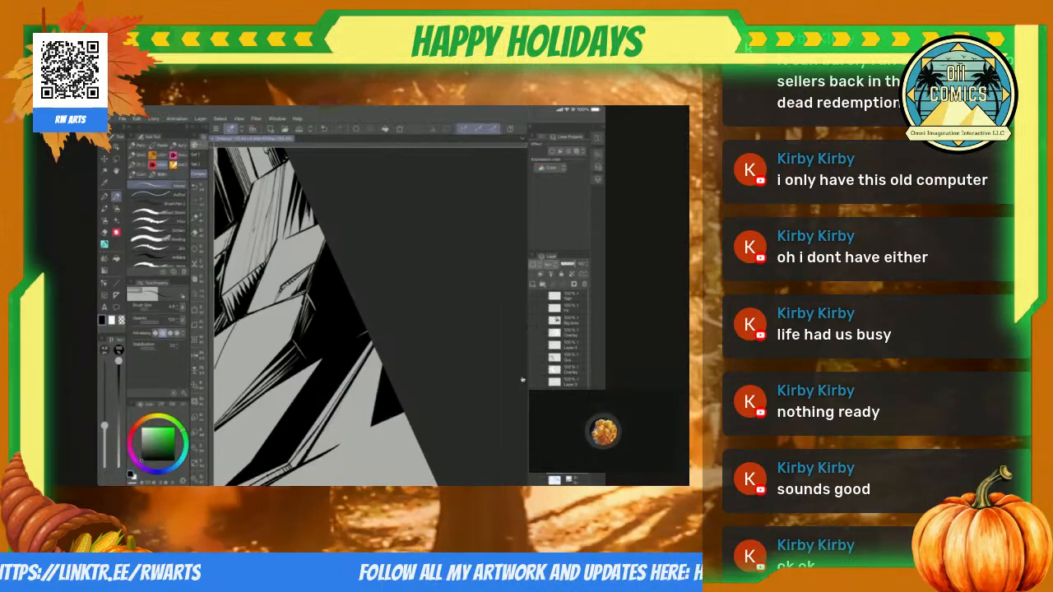
scroll(522, 379, "up", 3)
scroll(522, 380, "down", 5)
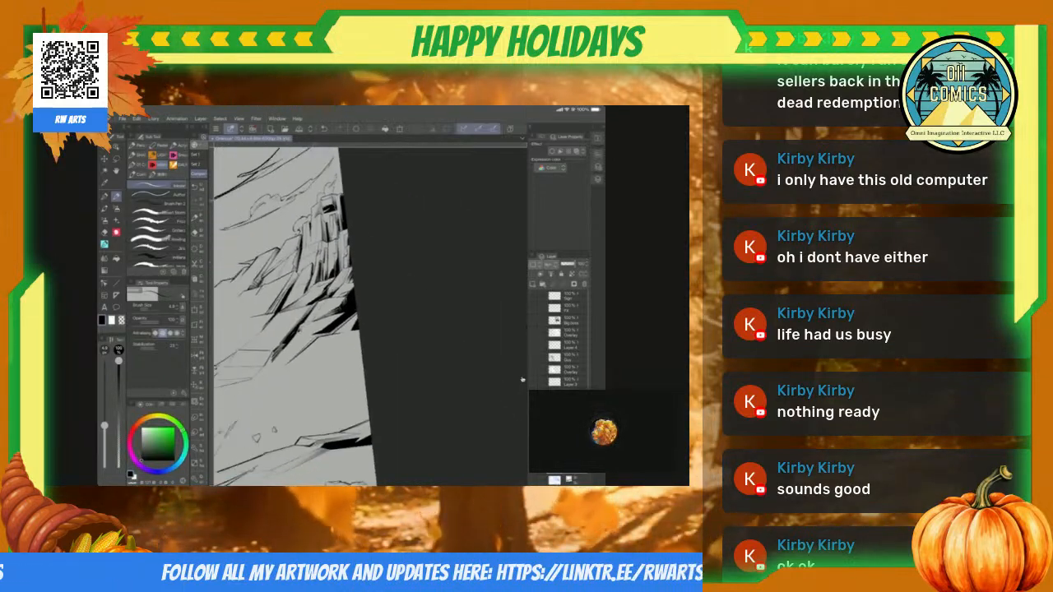
scroll(522, 380, "up", 4)
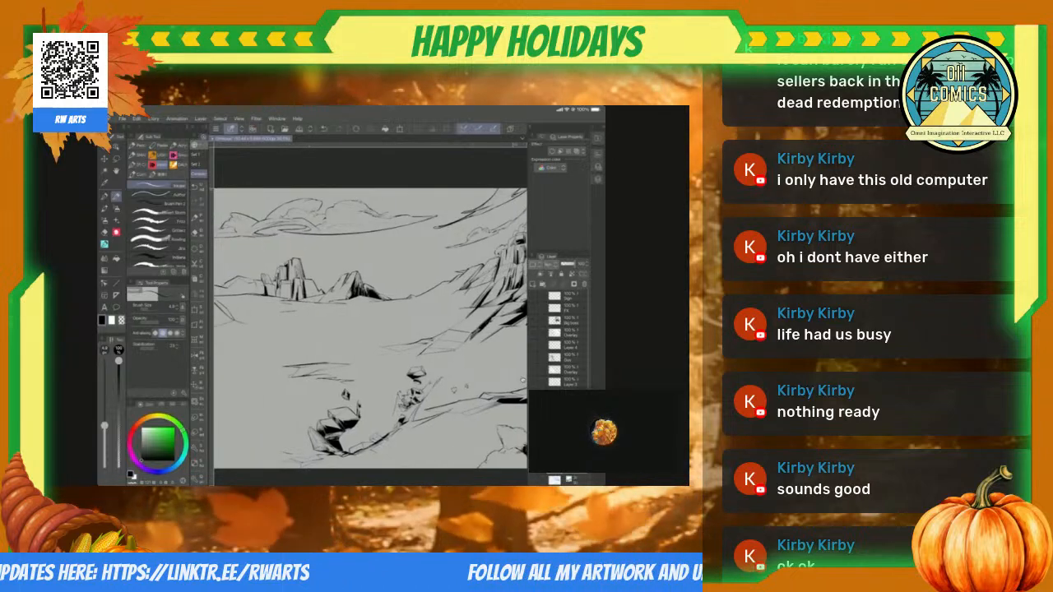
key("m")
scroll(523, 379, "up", 3)
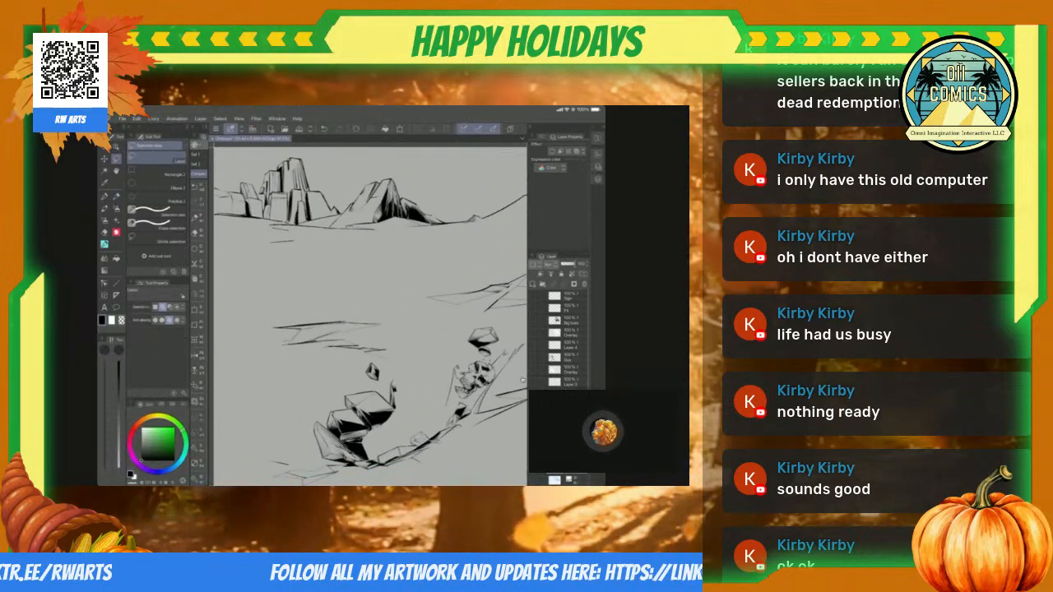
left_click_drag(283, 307, 292, 355)
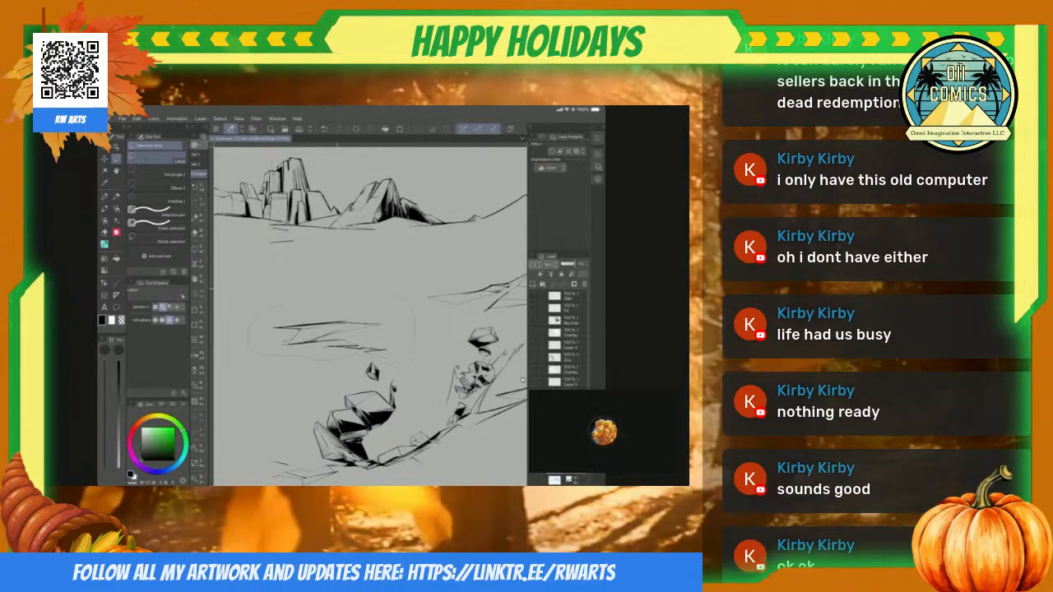
key("ctrl+d")
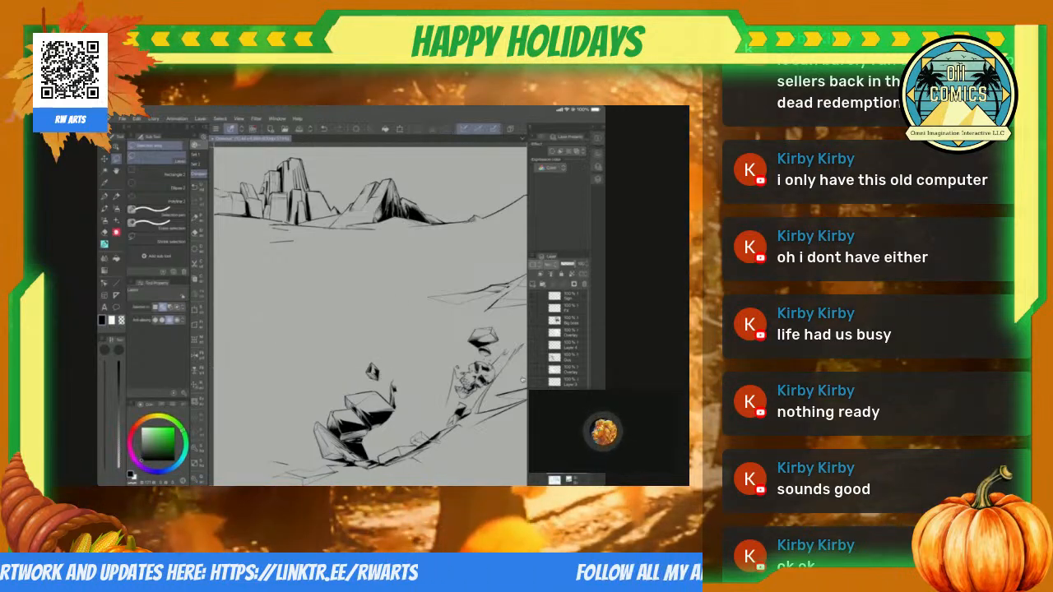
Step: Shade the narrow end of the outlined slab below the long black shadow and hatch upward from the slab's lower edge
scroll(523, 379, "down", 4)
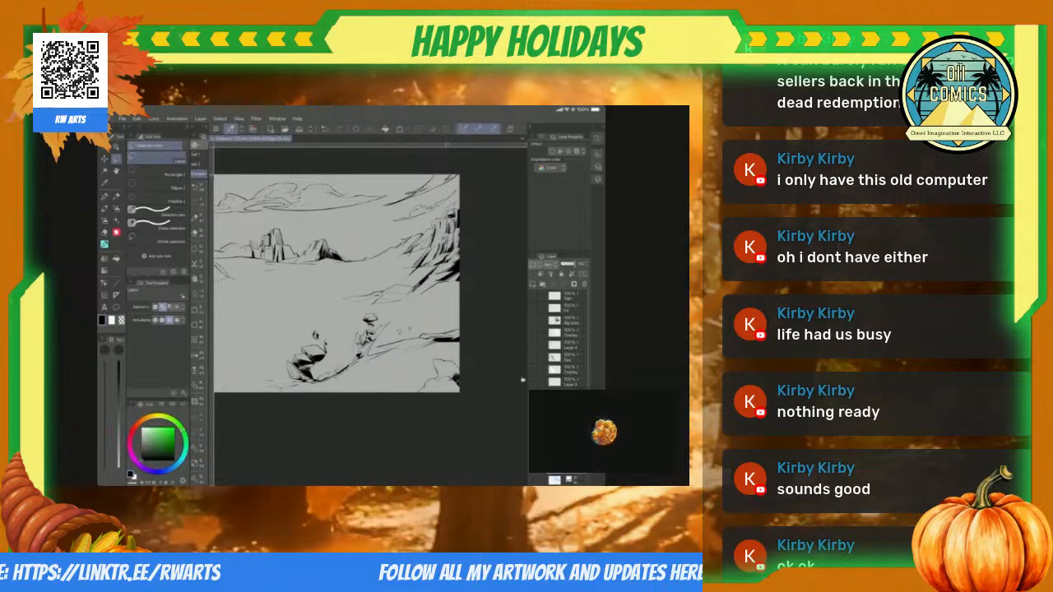
scroll(523, 379, "up", 2)
scroll(522, 379, "up", 3)
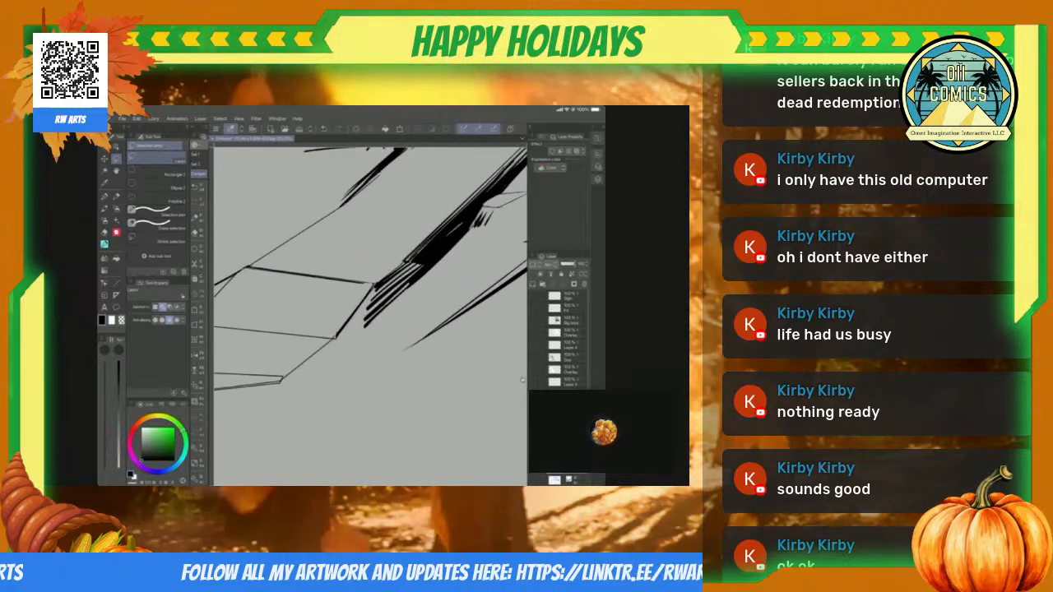
key("p")
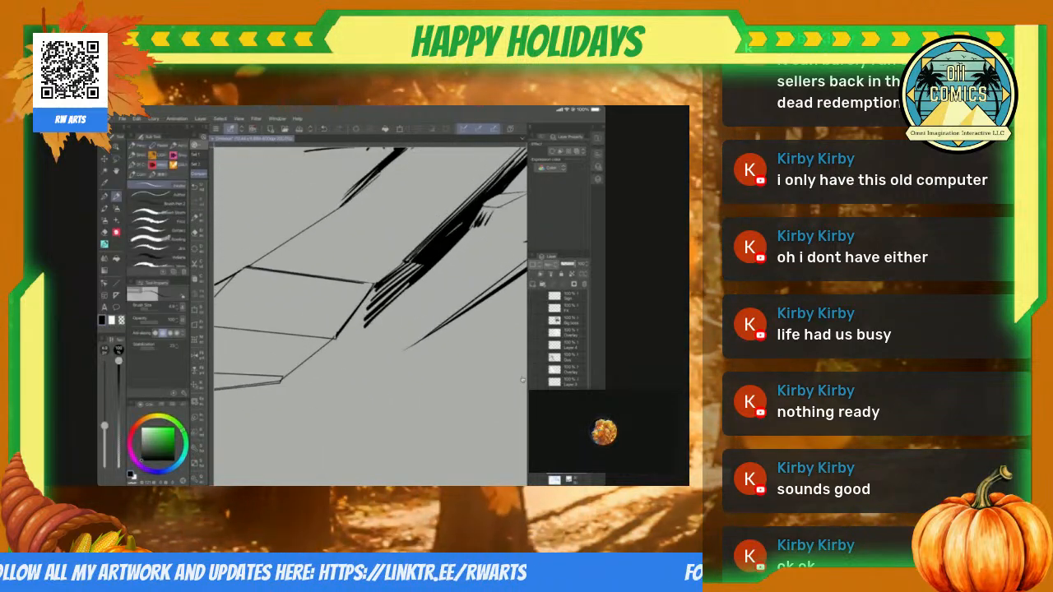
scroll(522, 380, "up", 2)
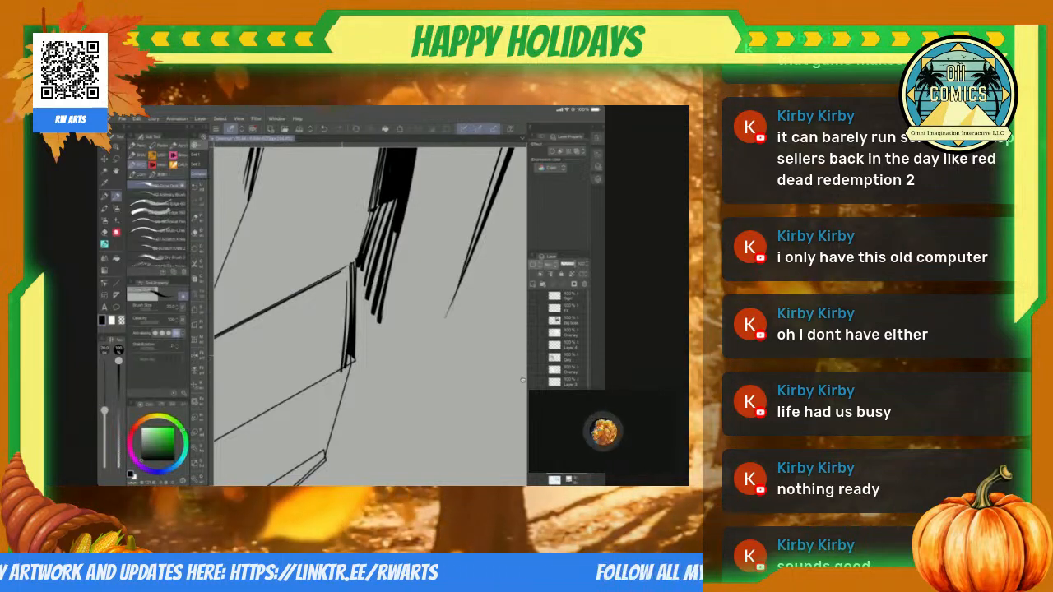
mouse_move(332, 331)
left_mouse_down()
mouse_move(326, 376)
mouse_move(313, 378)
left_mouse_up()
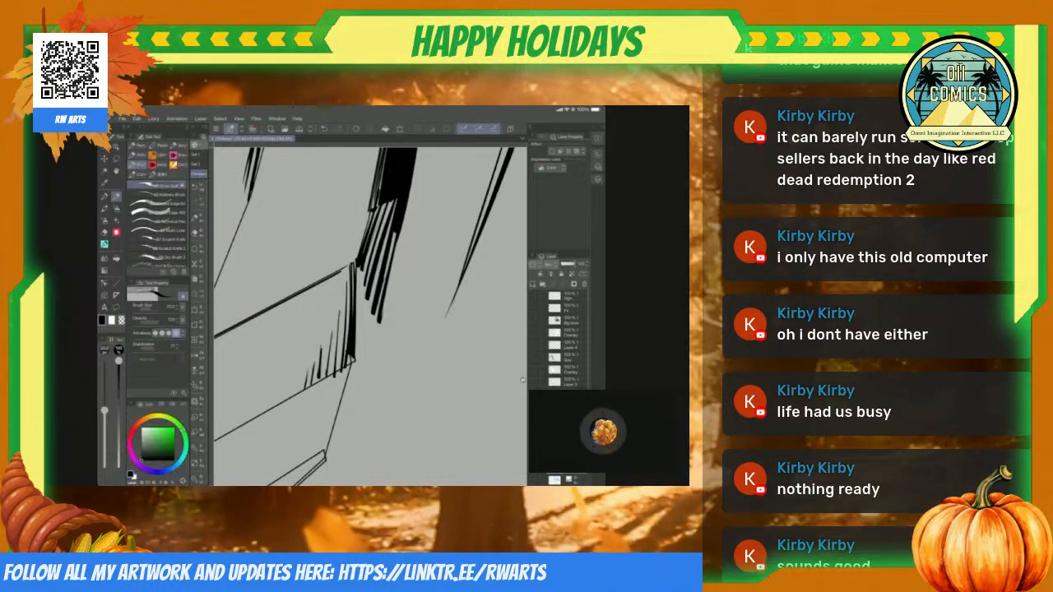
Step: Ink tapered hatching below the small pointed slab beside the long black shadow, trim it with the eraser, and thicken the slab's edges
scroll(523, 380, "down", 6)
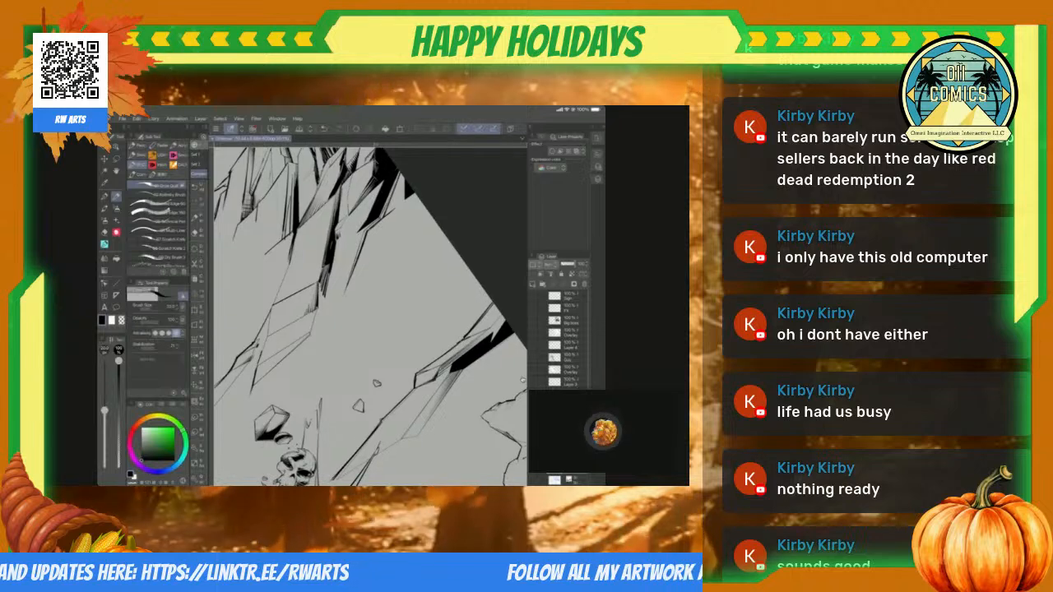
scroll(522, 380, "up", 6)
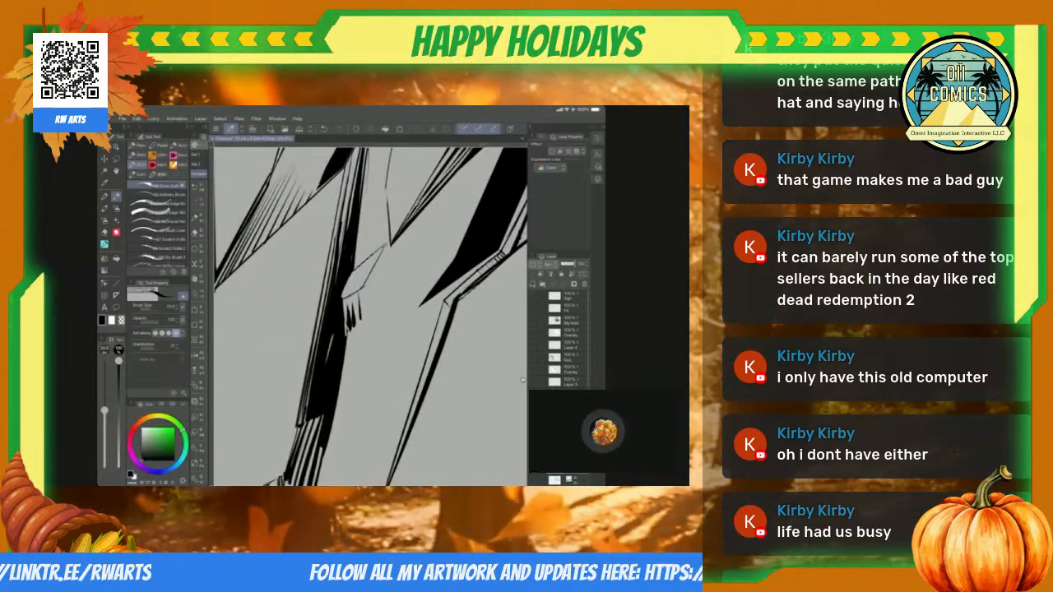
key("e")
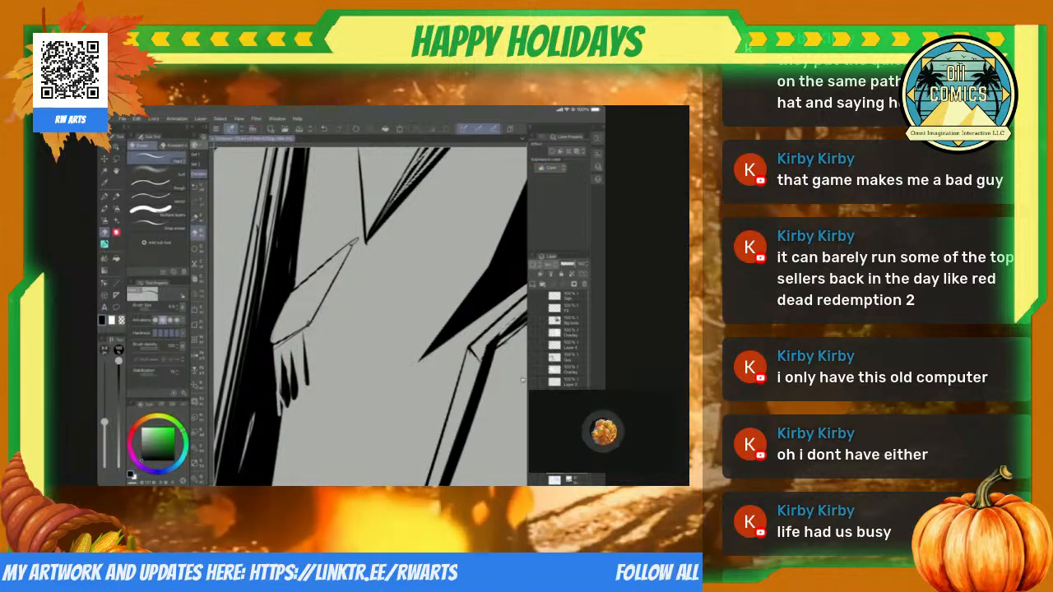
key("b")
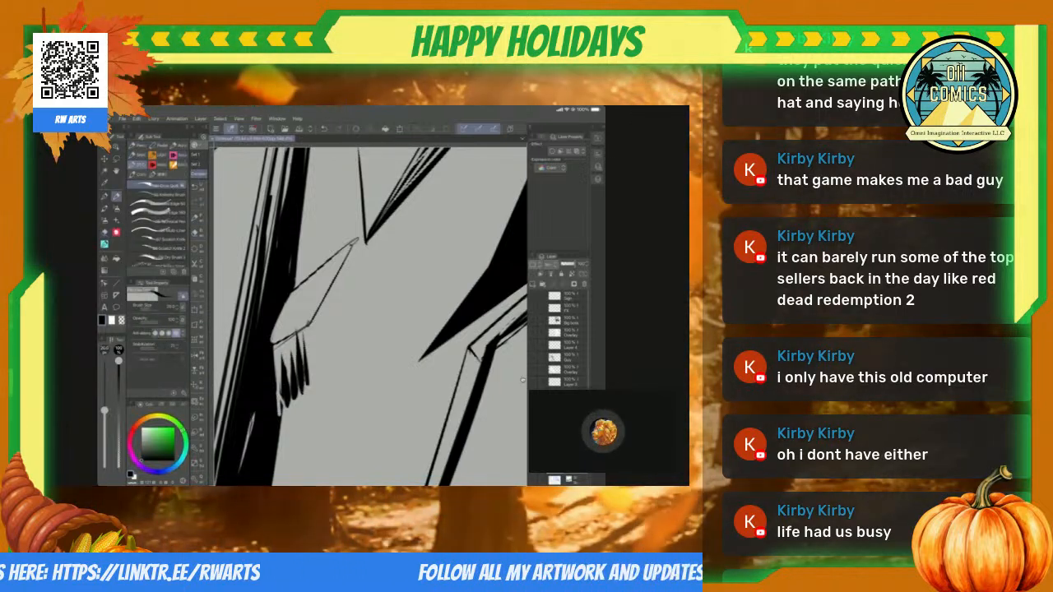
key("e")
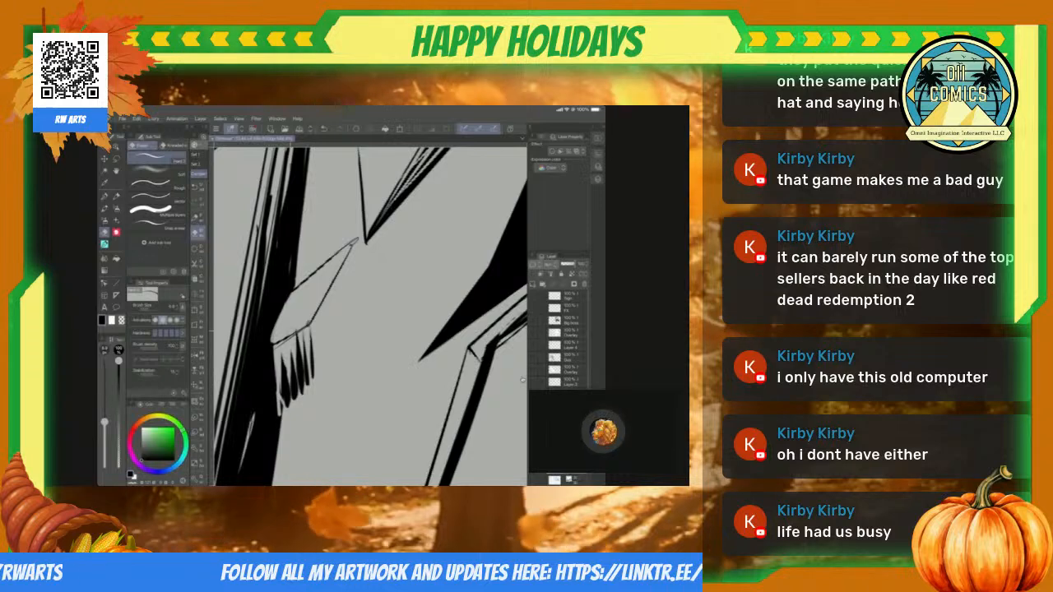
key("b")
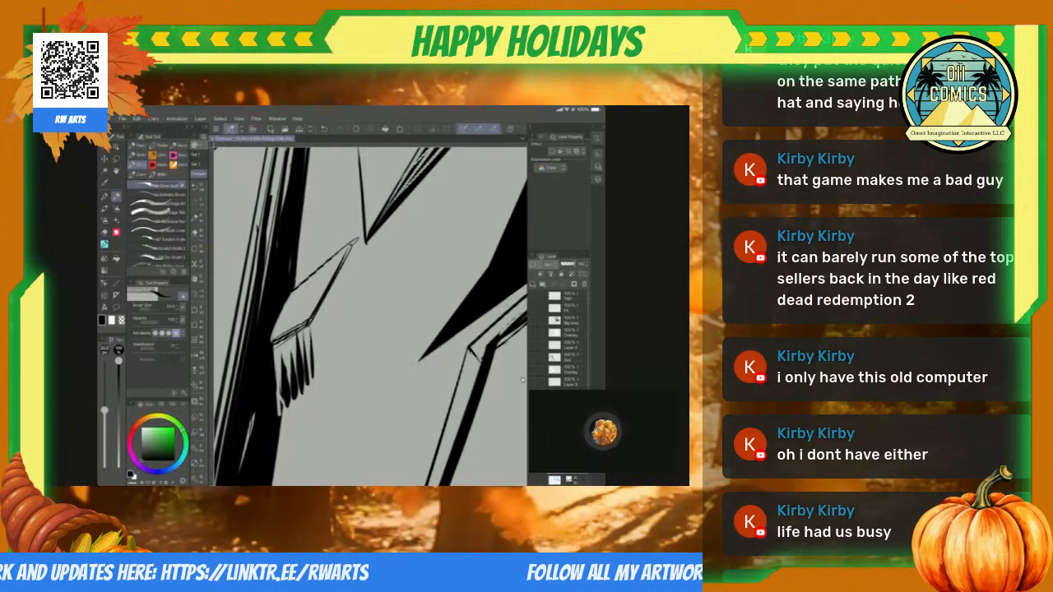
Step: Strengthen the thin slab contour between the long black shadow and the hatched pointed slab with a thicker pen stroke
scroll(523, 380, "down", 5)
scroll(522, 380, "up", 5)
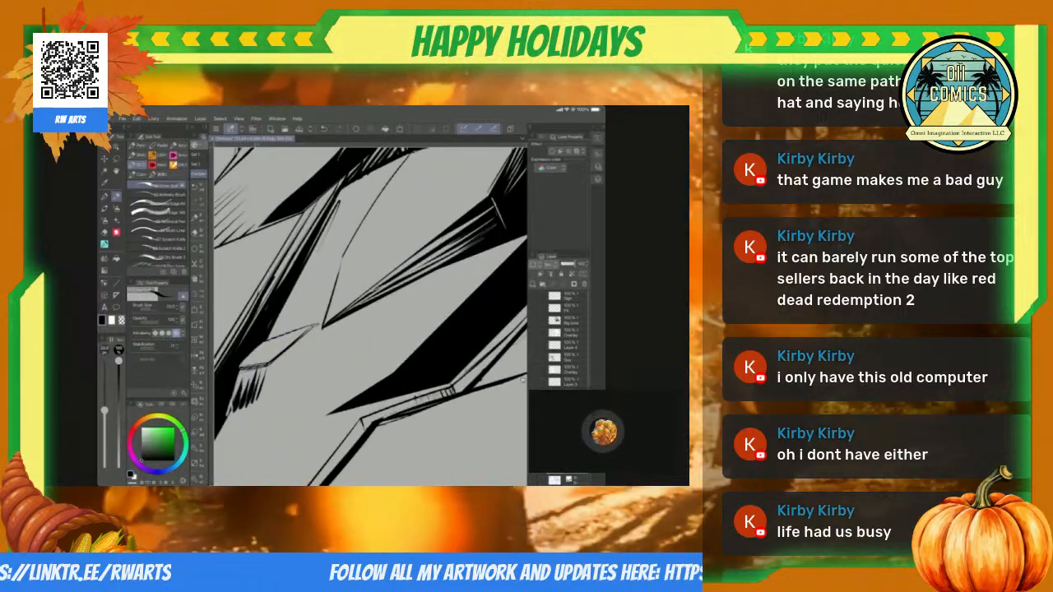
mouse_move(303, 176)
left_mouse_down()
mouse_move(312, 272)
mouse_move(333, 338)
left_mouse_up()
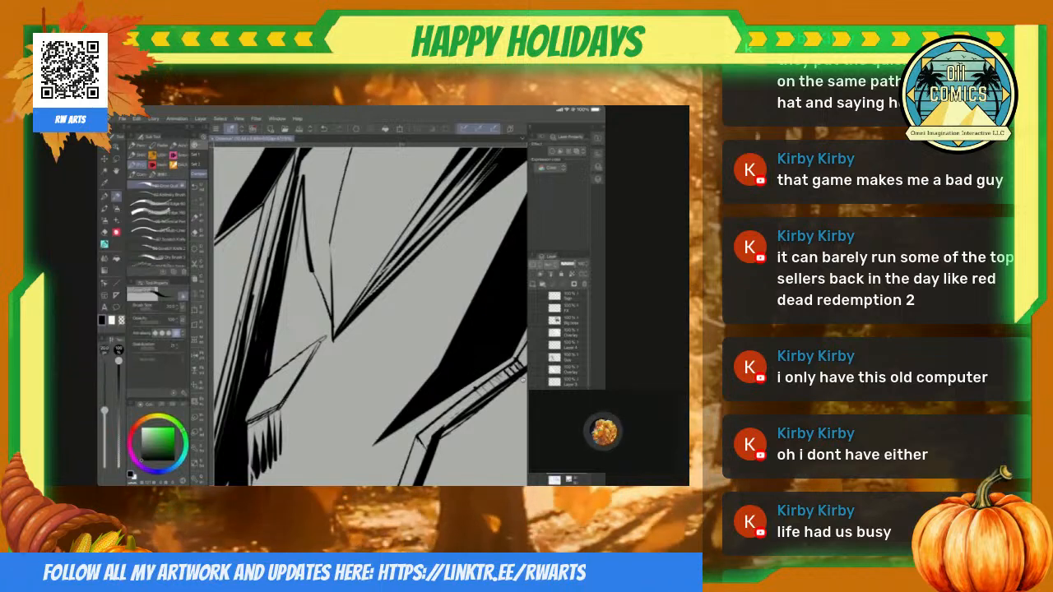
scroll(522, 379, "down", 5)
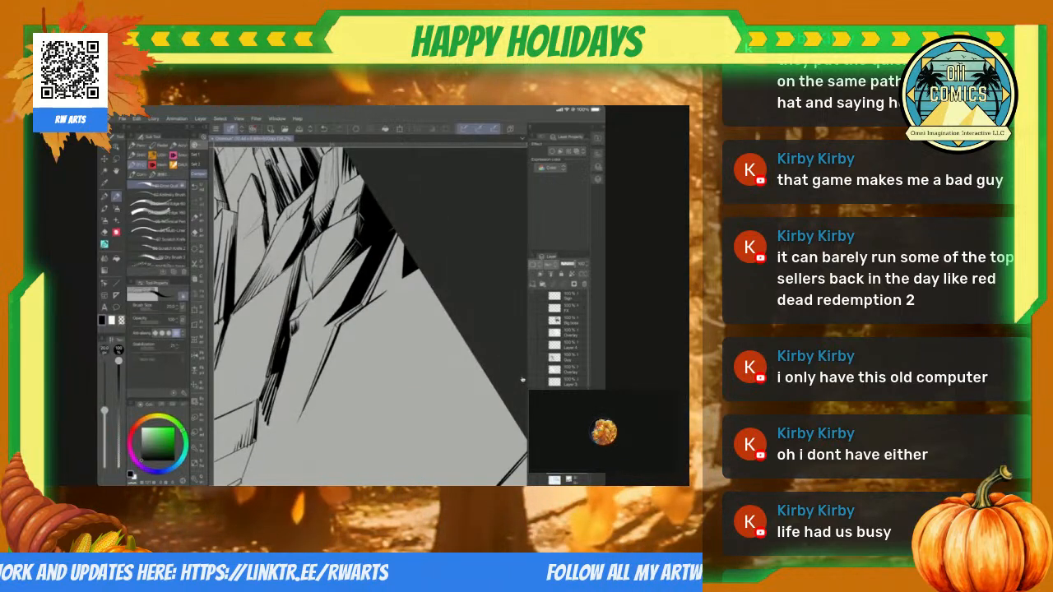
scroll(522, 380, "up", 5)
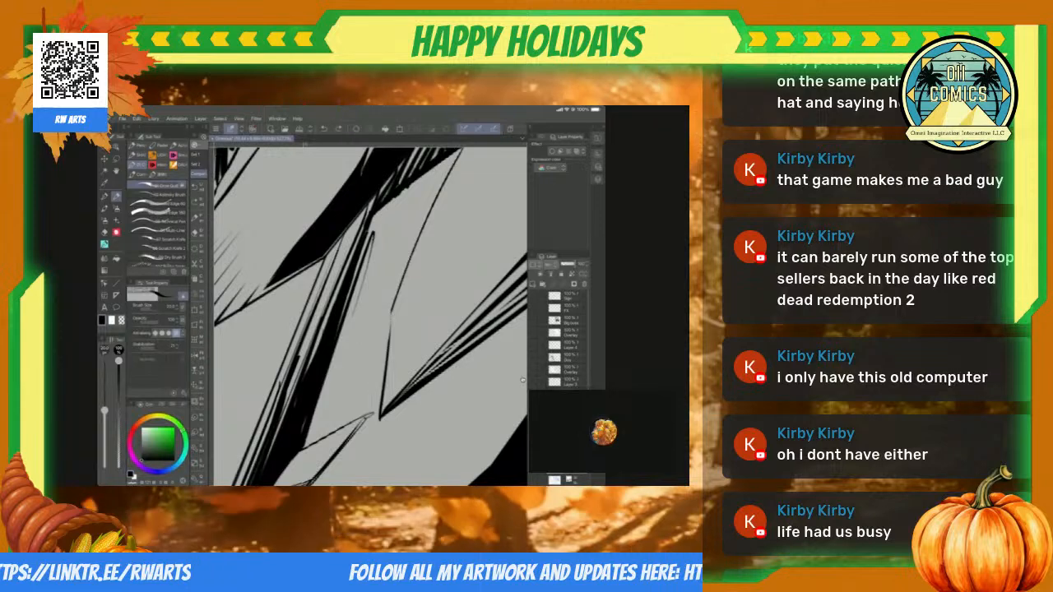
scroll(522, 380, "down", 4)
scroll(522, 380, "up", 4)
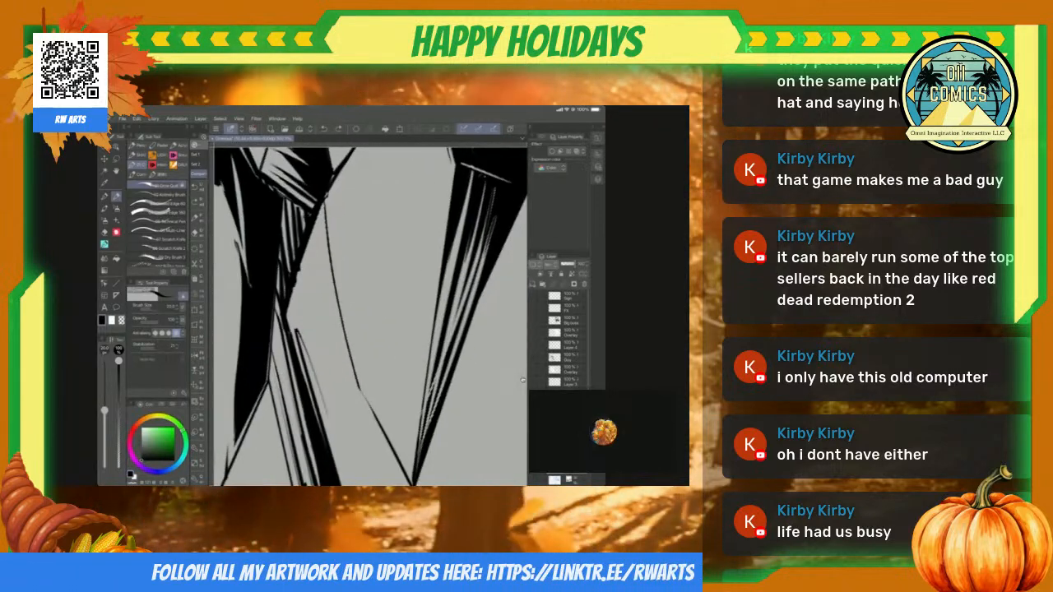
left_click_drag(326, 205, 360, 394)
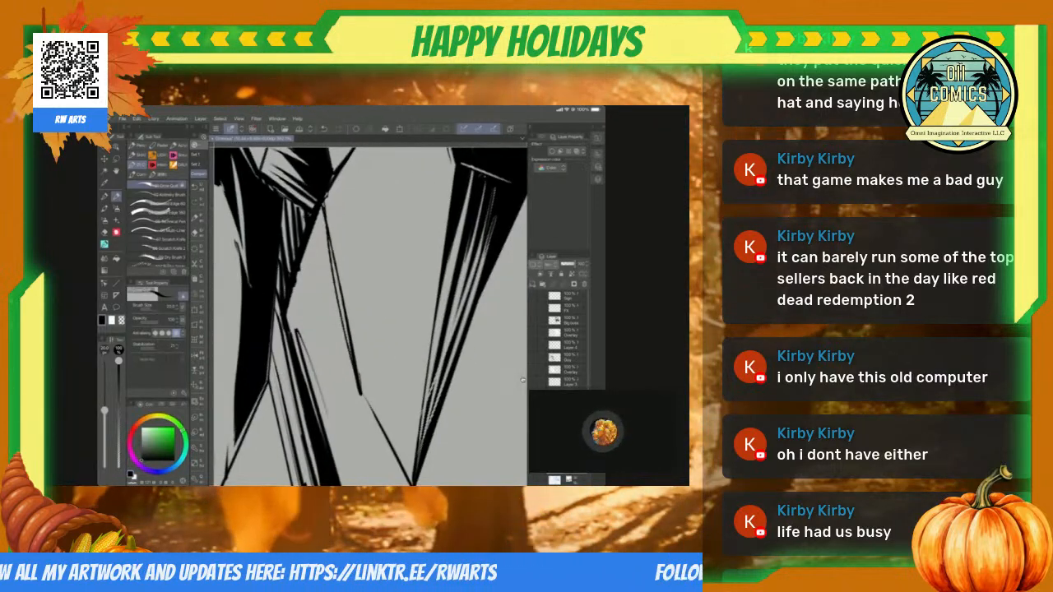
scroll(522, 380, "down", 5)
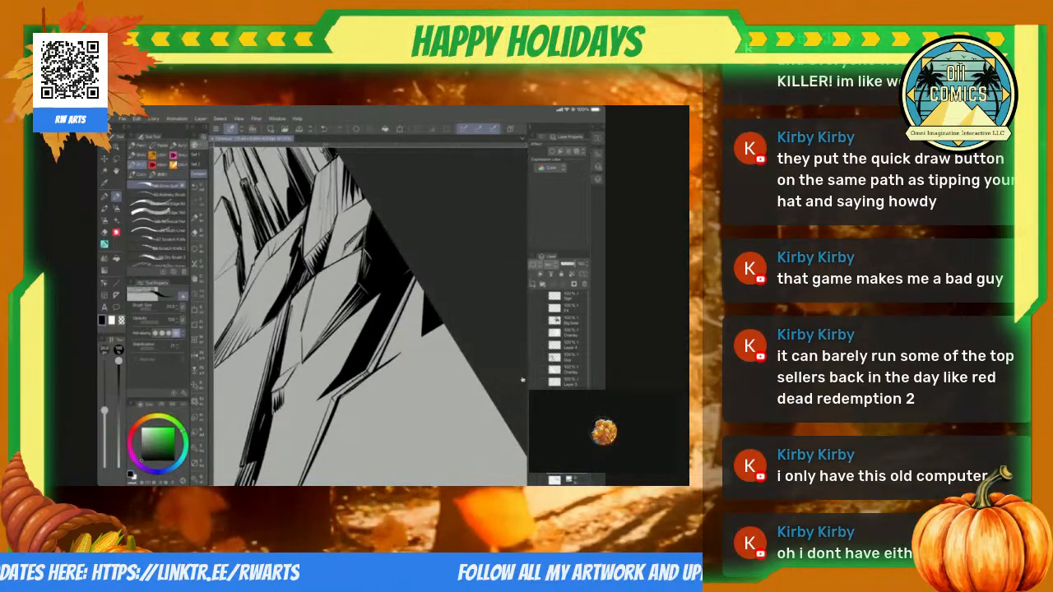
Step: Ink short hatching strokes around the narrow crack on the slab bordering the large black shadow
scroll(522, 380, "up", 5)
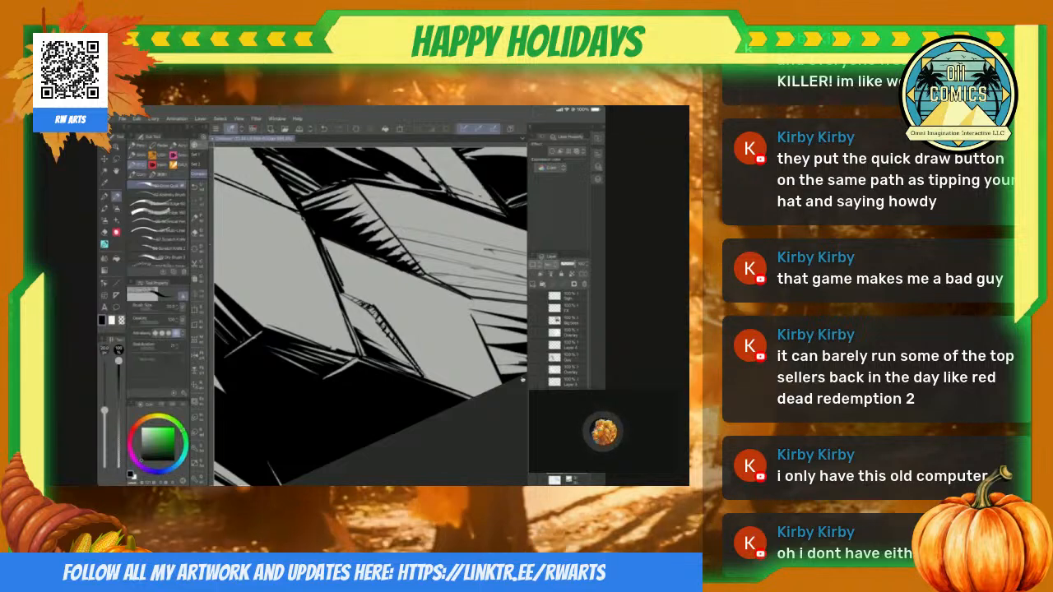
scroll(523, 380, "down", 3)
scroll(522, 380, "up", 4)
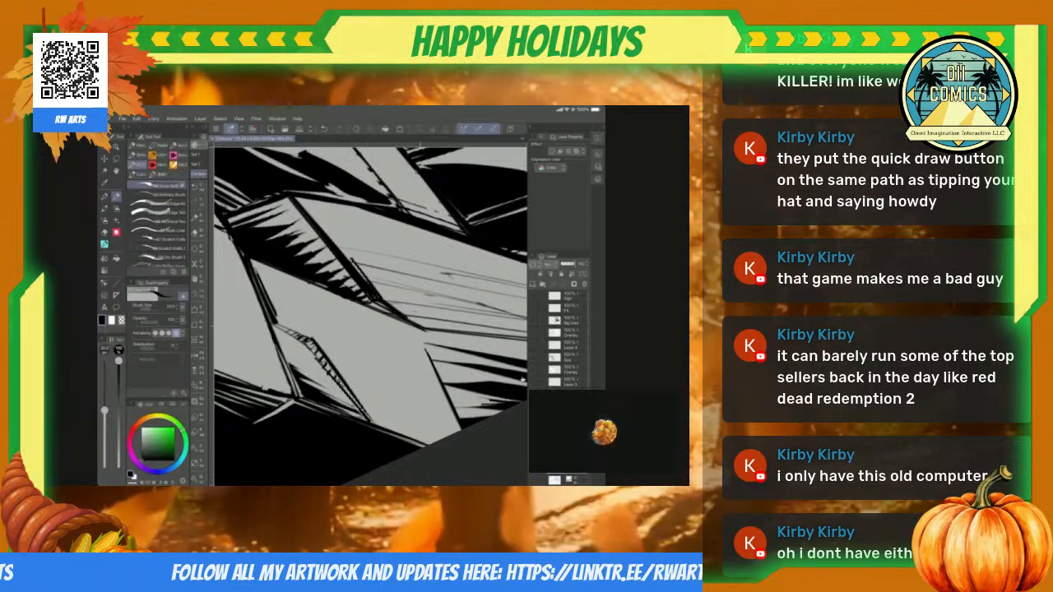
scroll(522, 380, "down", 5)
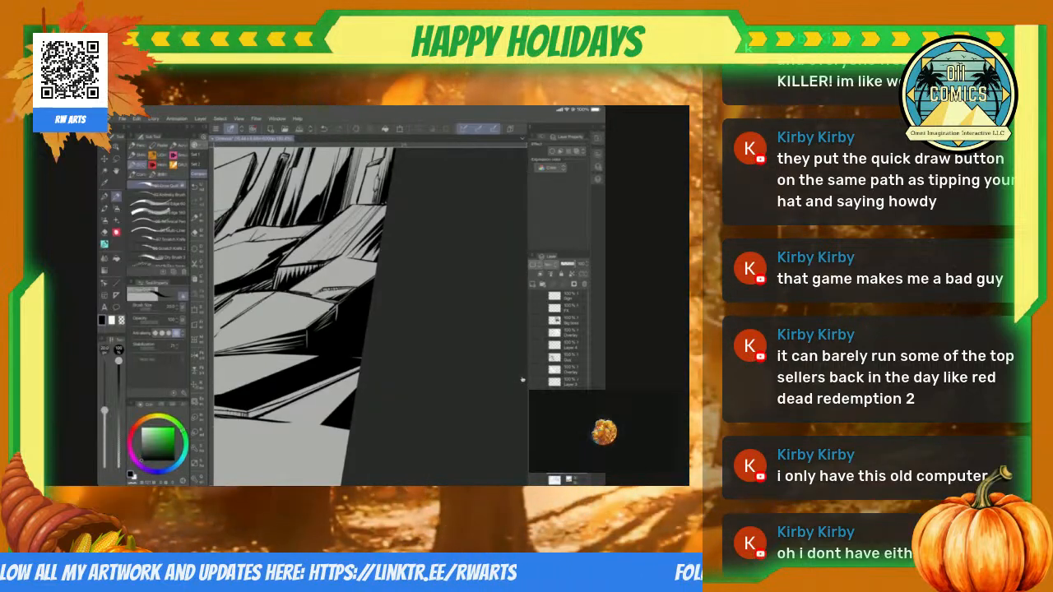
scroll(522, 380, "up", 5)
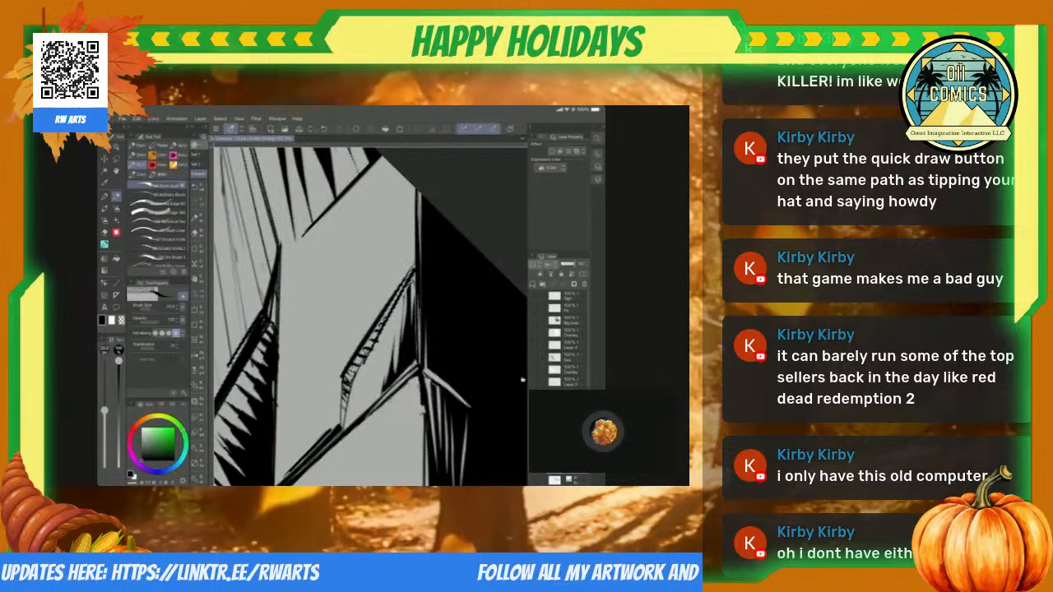
scroll(523, 380, "down", 5)
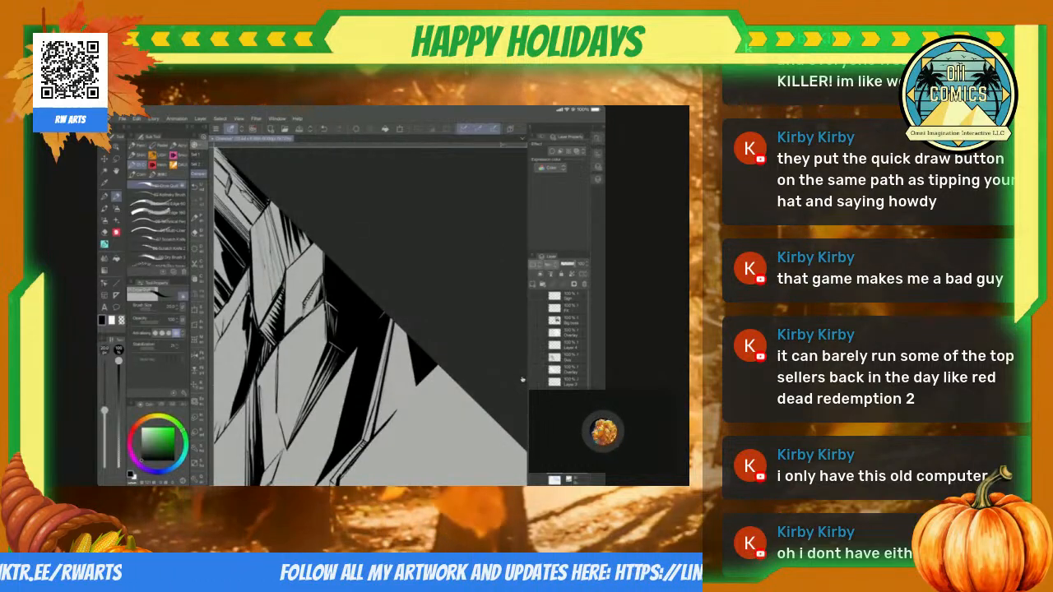
scroll(522, 381, "up", 2)
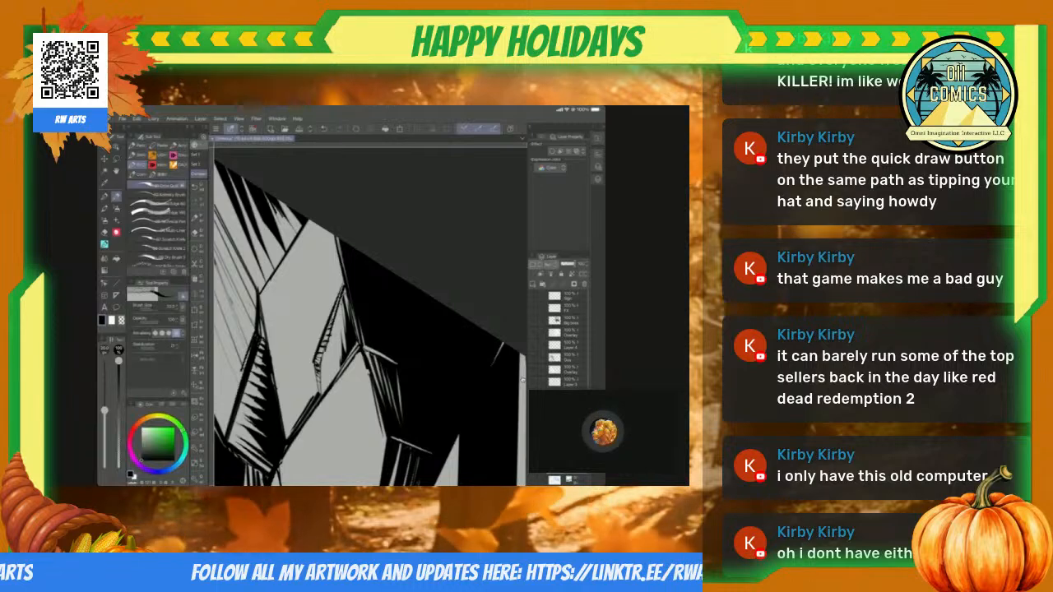
scroll(522, 379, "down", 5)
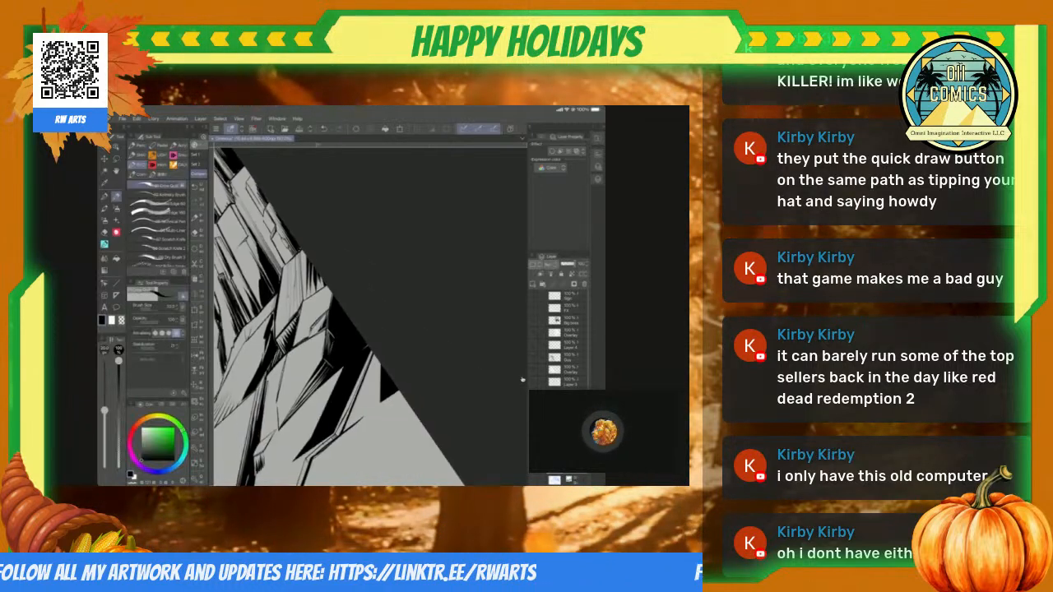
Step: Add a solid black shadow to the side of the small block below the hatched cliff column, using a lasso selection
scroll(522, 379, "left", 3)
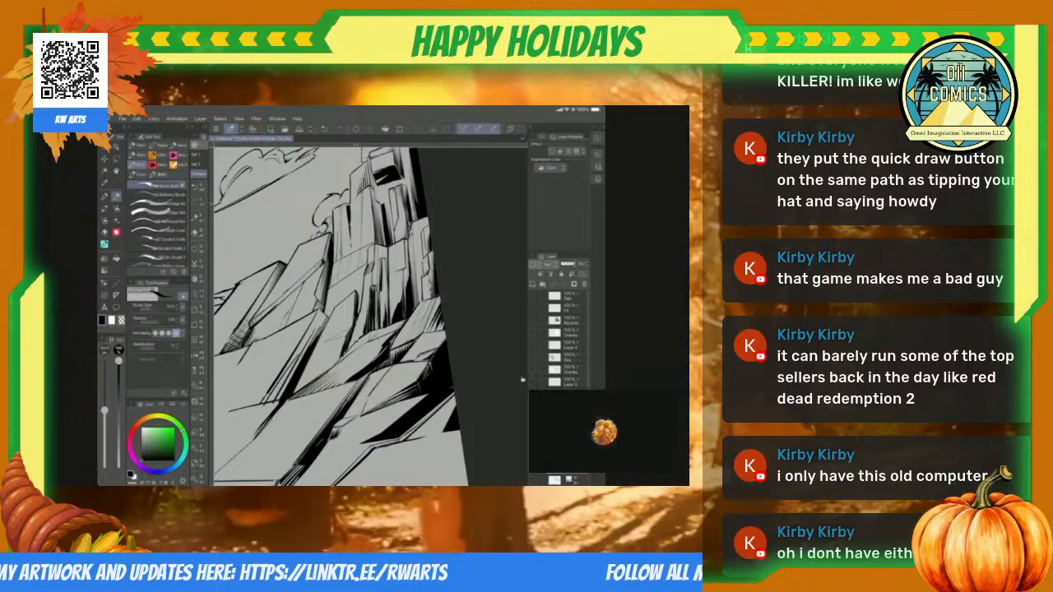
scroll(522, 379, "down", 3)
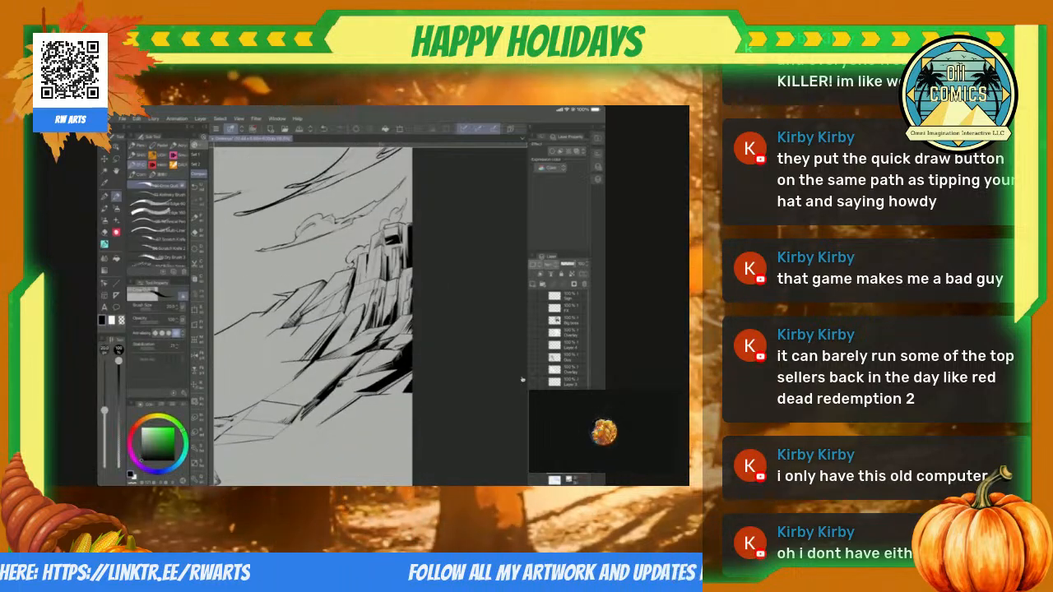
scroll(522, 379, "up", 5)
scroll(523, 379, "up", 5)
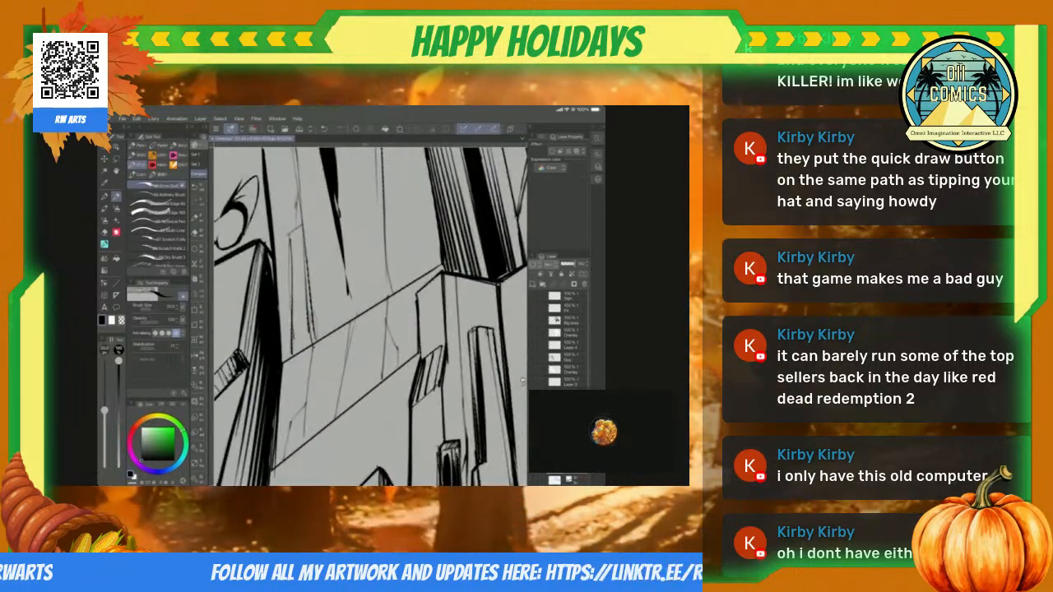
key("m")
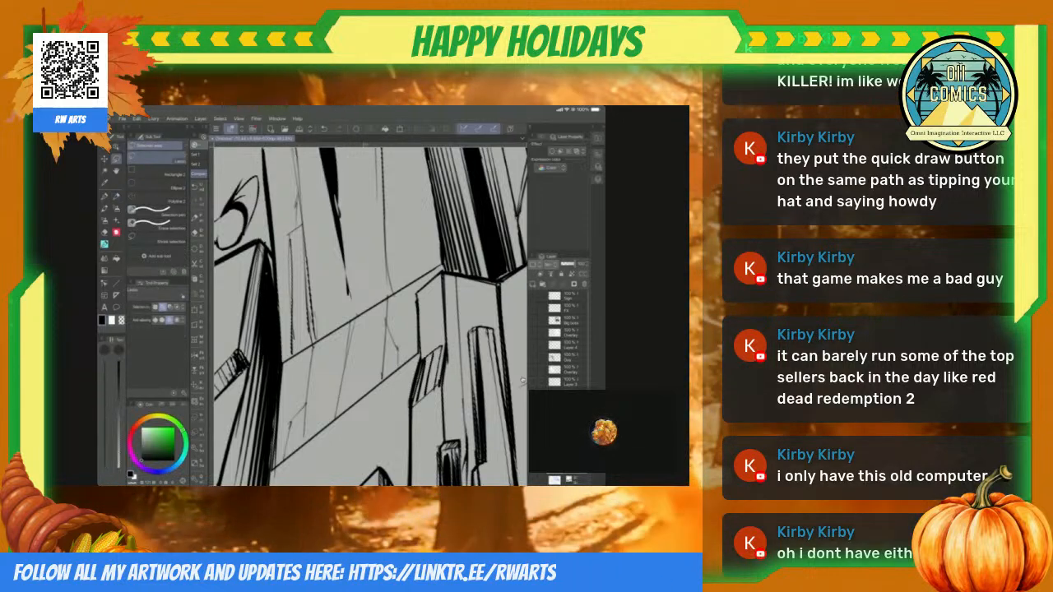
scroll(522, 379, "down", 5)
scroll(522, 379, "up", 3)
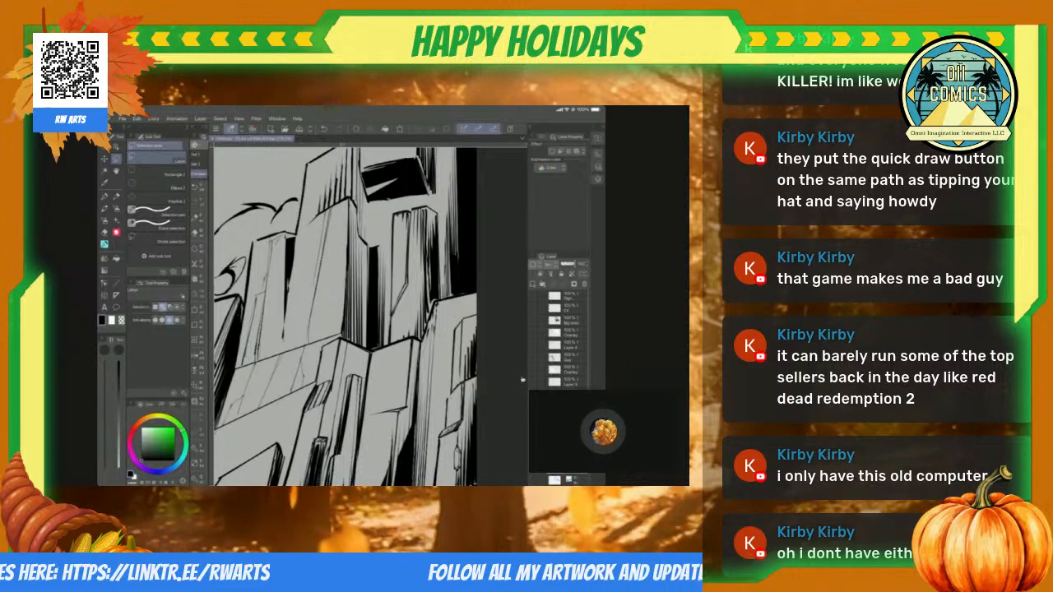
scroll(522, 380, "up", 5)
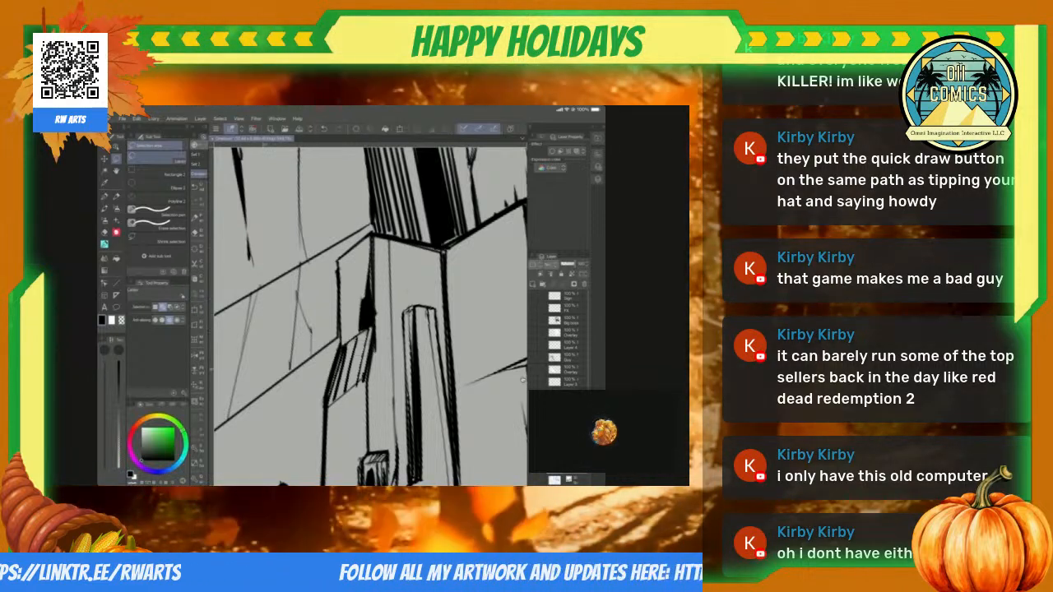
Step: Ink the central edge and shoulder contours of the large pointed rock below the sword blade with the Straight line tool
key("p")
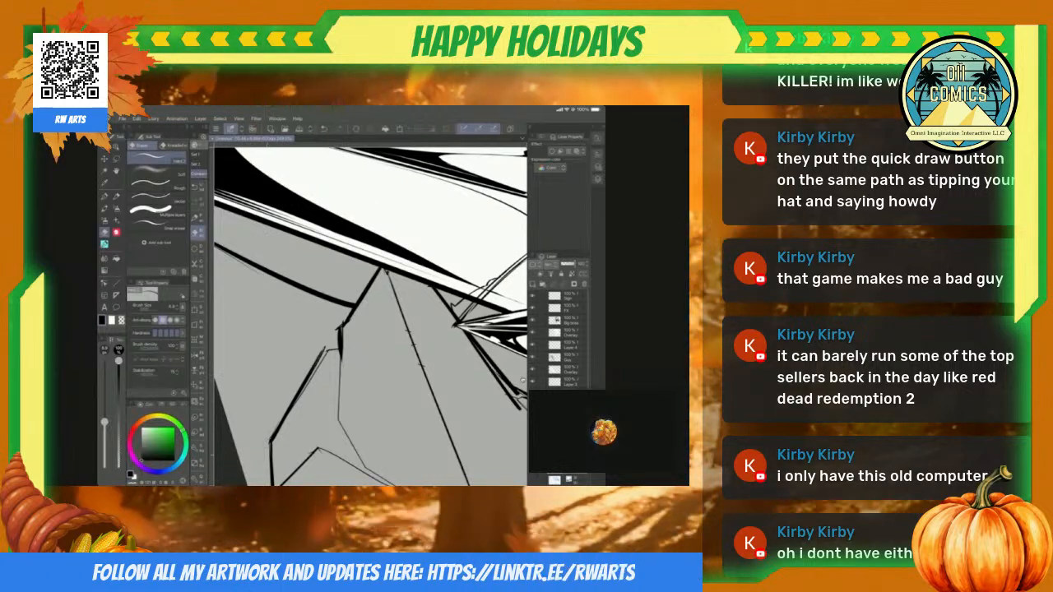
key("u")
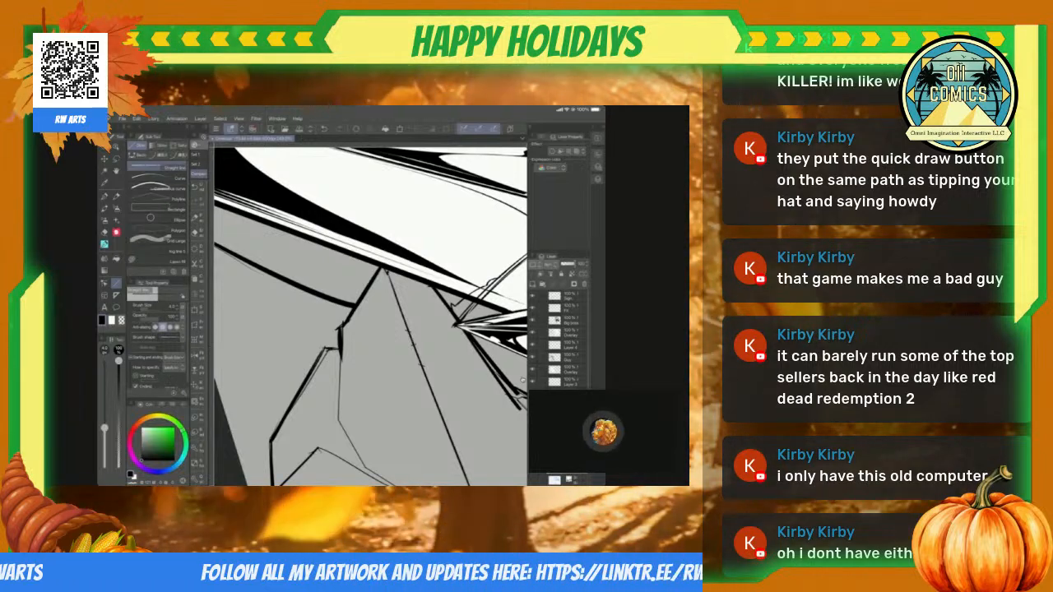
key("minus")
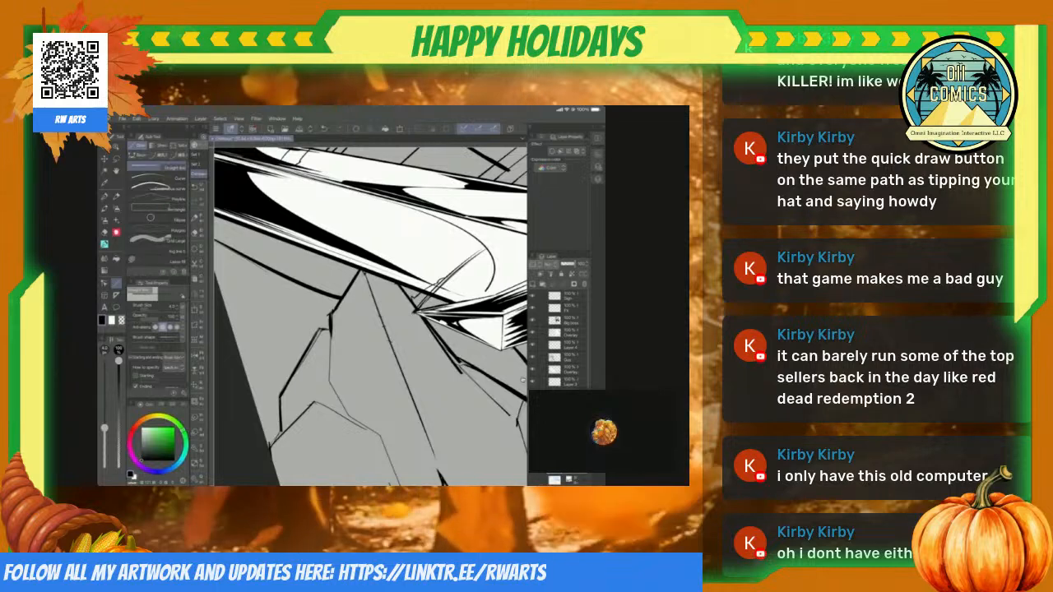
left_click_drag(415, 312, 365, 382)
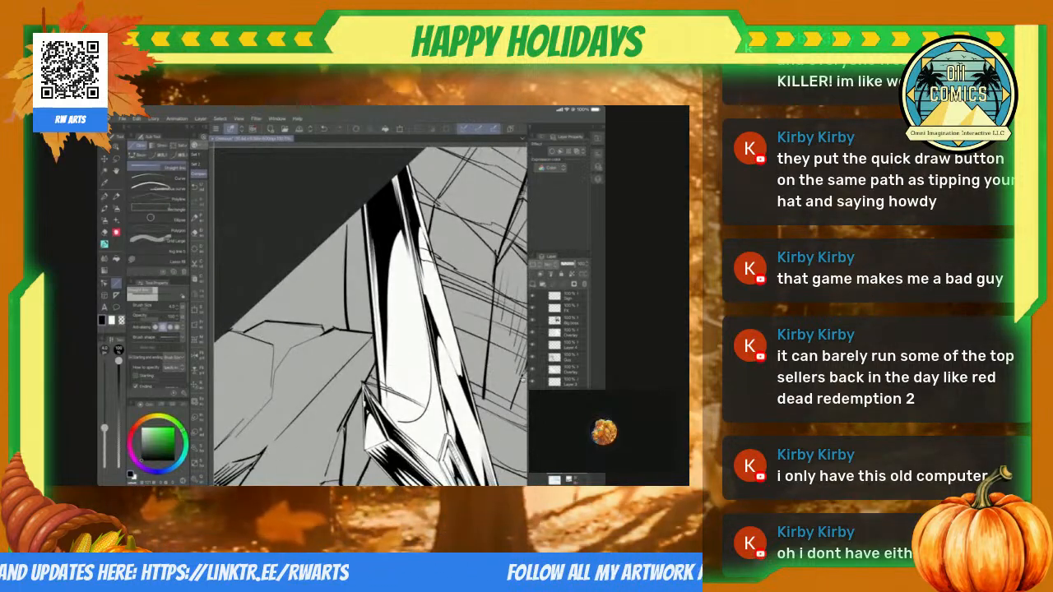
scroll(524, 380, "up", 5)
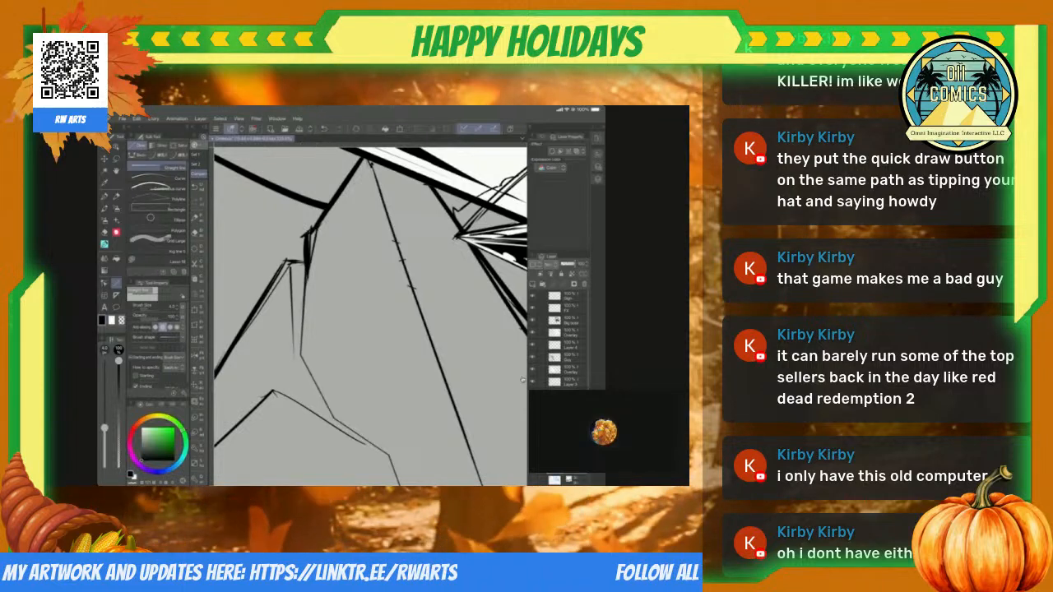
Step: Erase the stray line ends at the shoulder corner of the large pointed rock below the sword blade
scroll(524, 380, "down", 5)
scroll(523, 380, "down", 5)
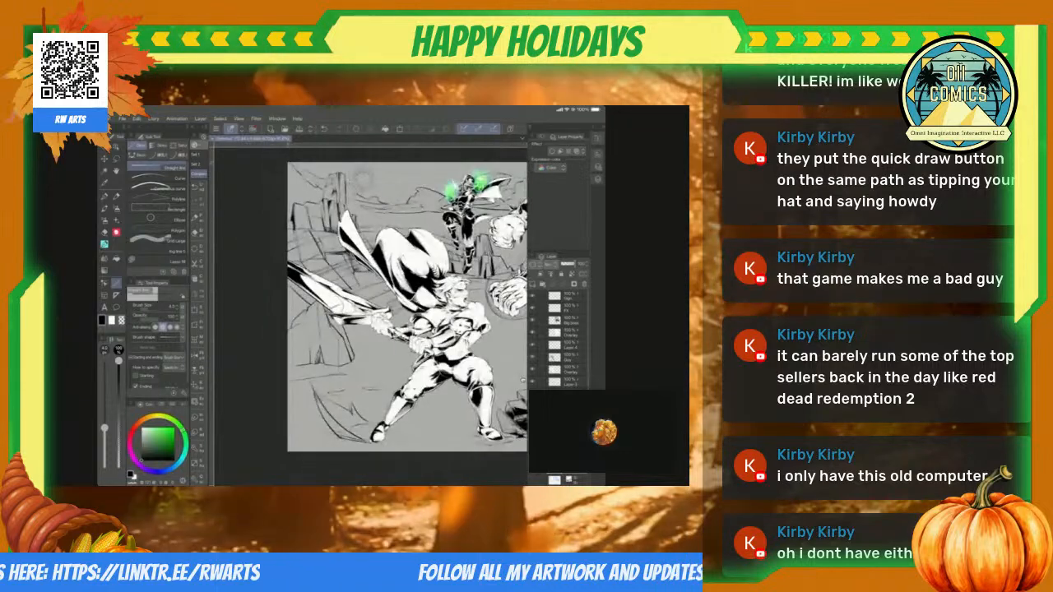
scroll(524, 380, "up", 5)
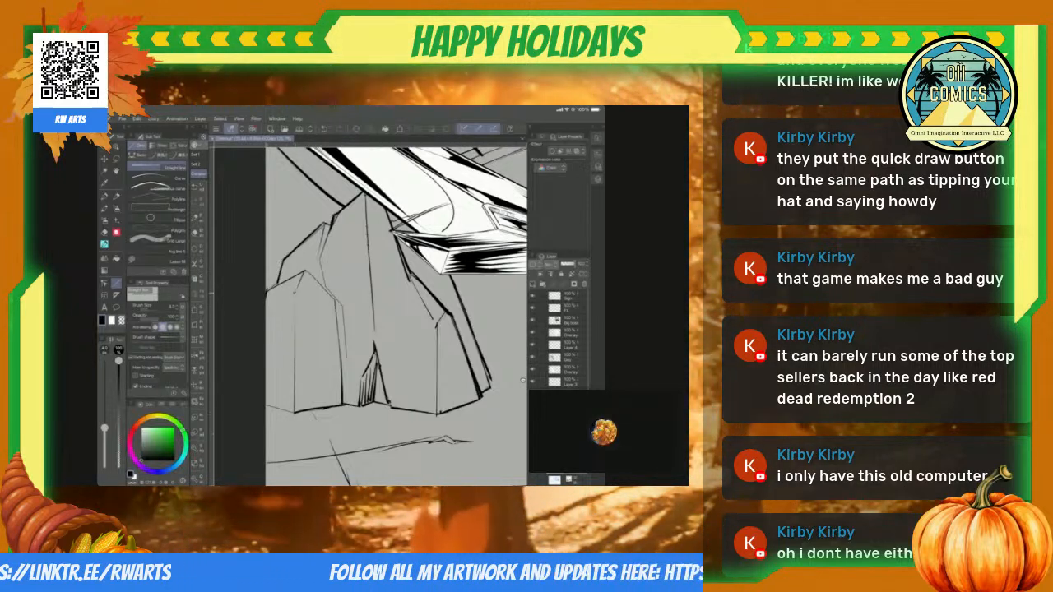
scroll(371, 317, "up", 5)
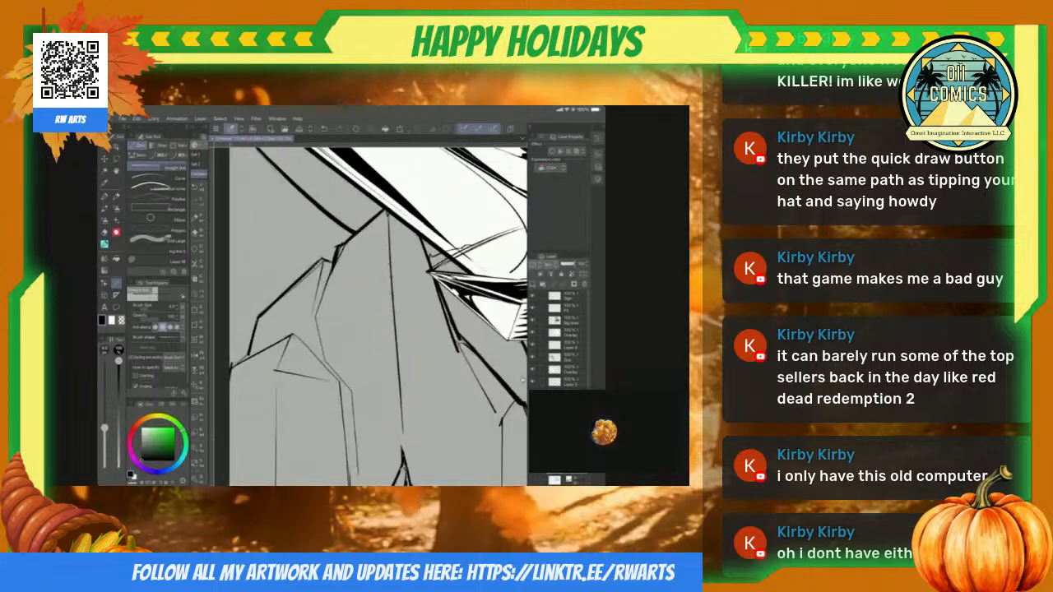
key("e")
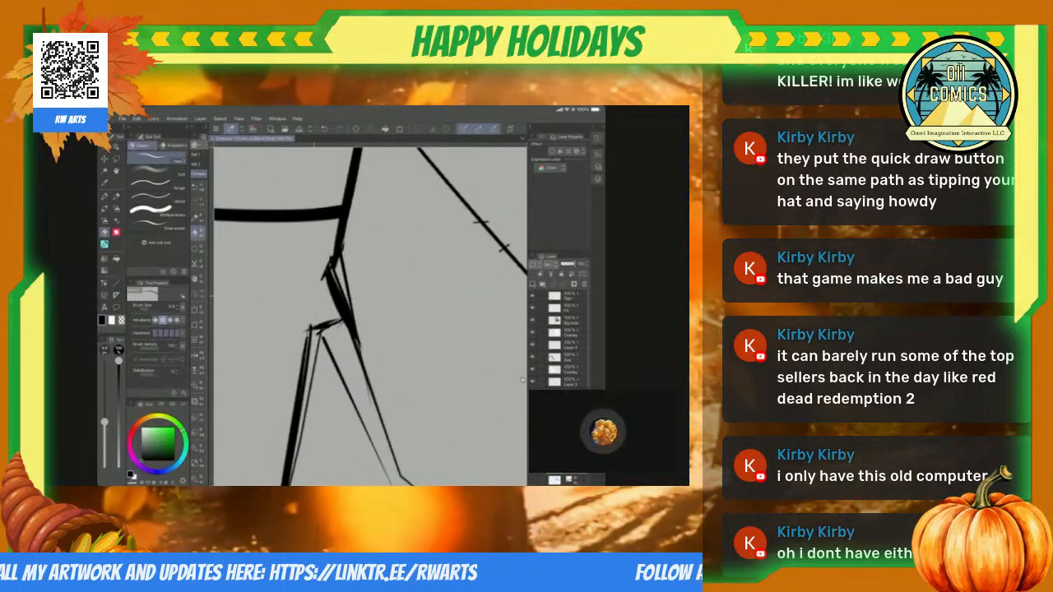
left_click_drag(329, 260, 320, 280)
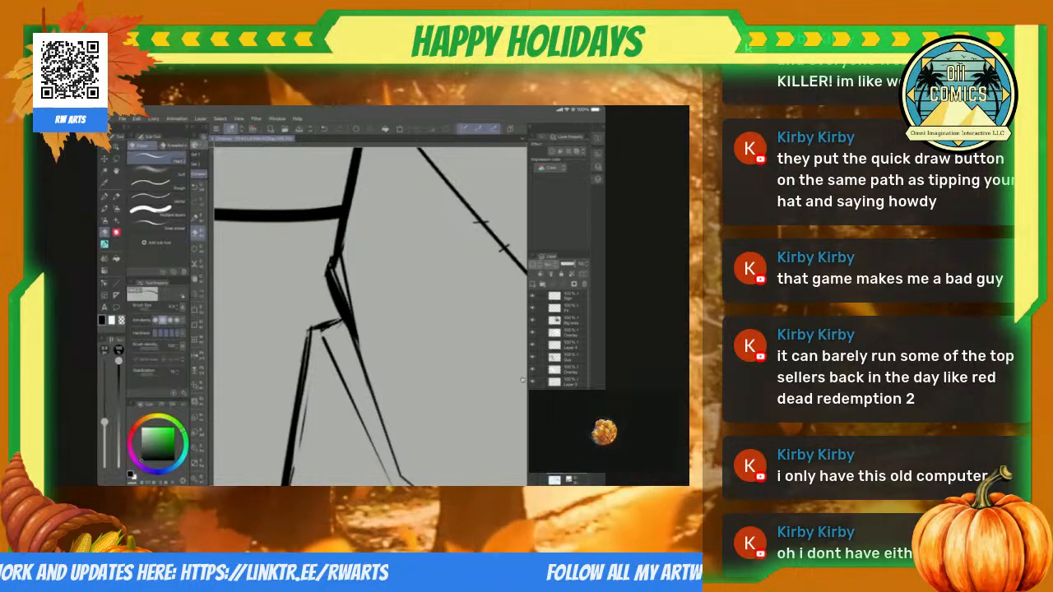
Step: Erase the overshooting strokes where the large pointed rock's outer contour meets its lower block at the page edge
scroll(522, 380, "down", 5)
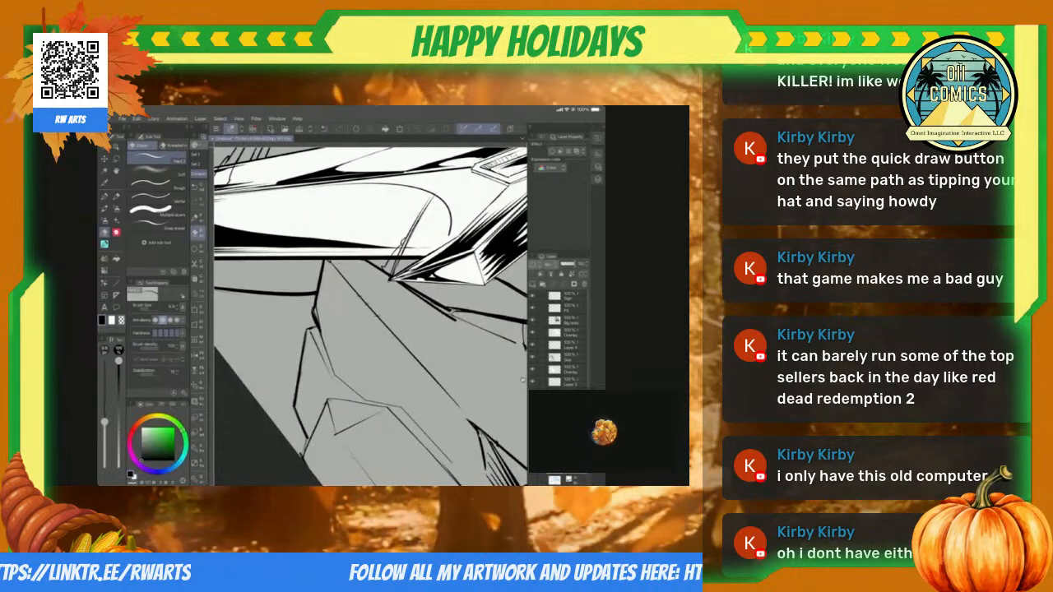
scroll(522, 380, "up", 4)
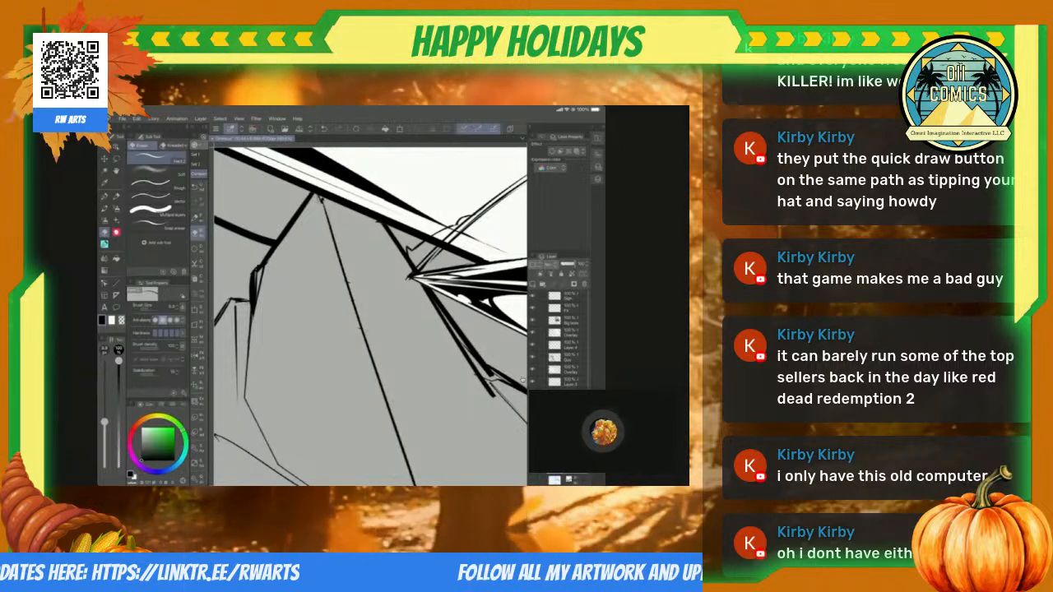
scroll(522, 380, "down", 4)
scroll(523, 380, "down", 1)
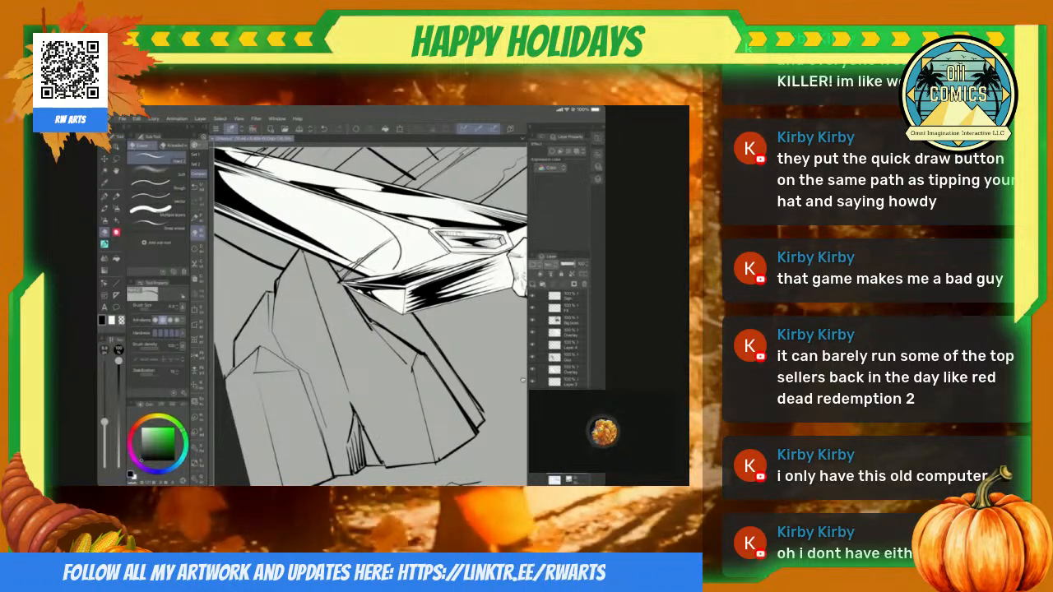
scroll(522, 380, "up", 4)
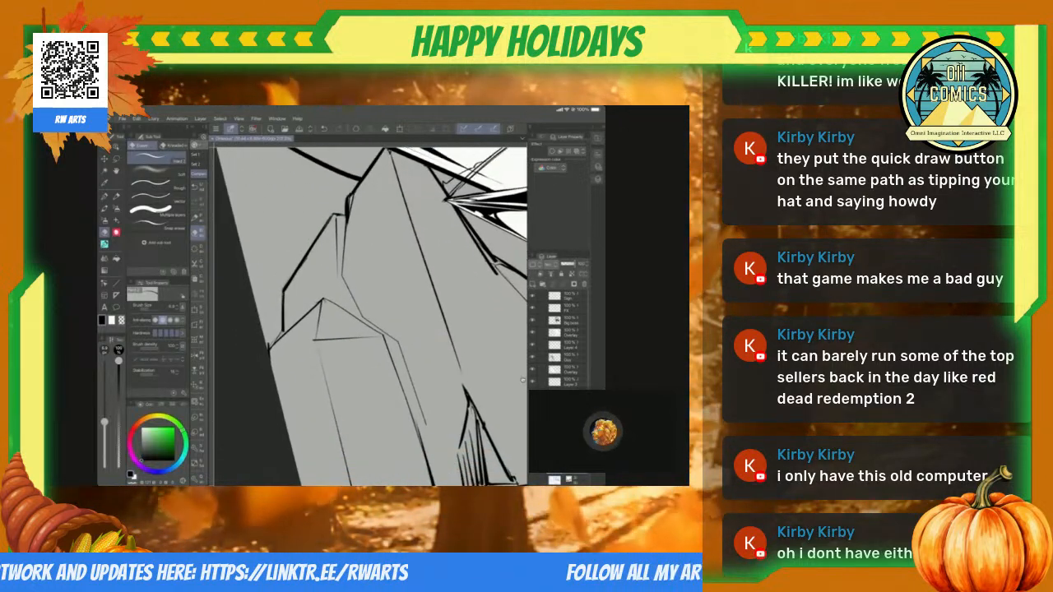
scroll(523, 380, "up", 3)
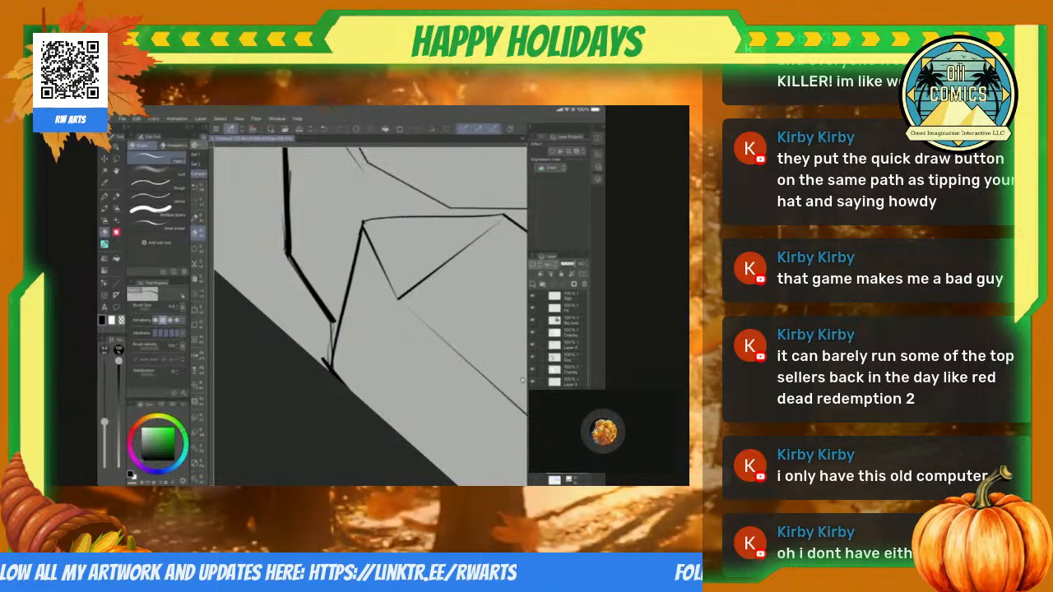
left_click_drag(333, 323, 327, 368)
key("p")
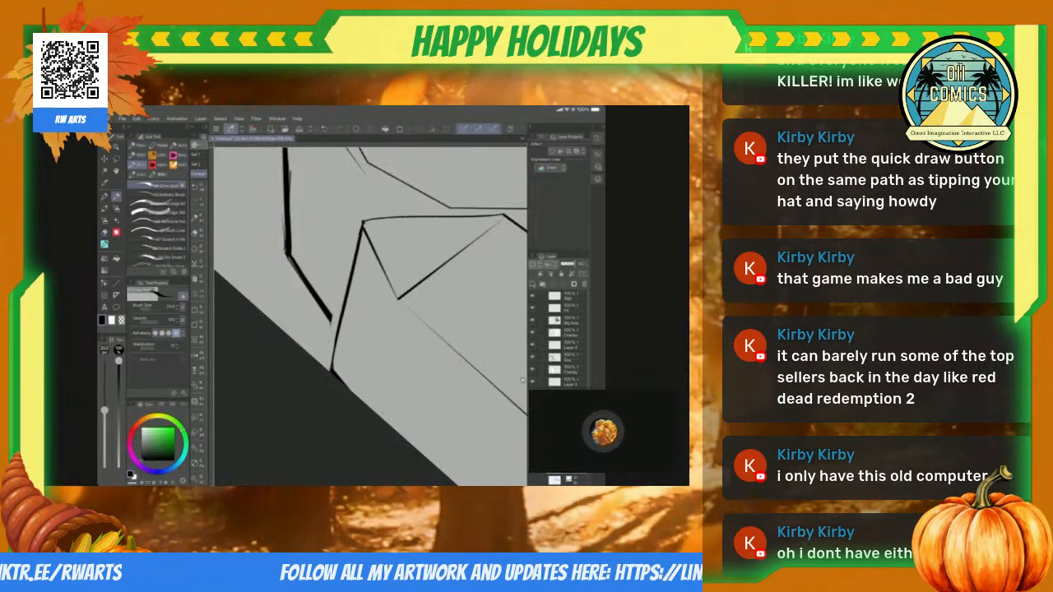
Step: Examine the whole page, from the hooded figure with glowing hands to the swordsman and the foreground ground
scroll(370, 316, "down", 10)
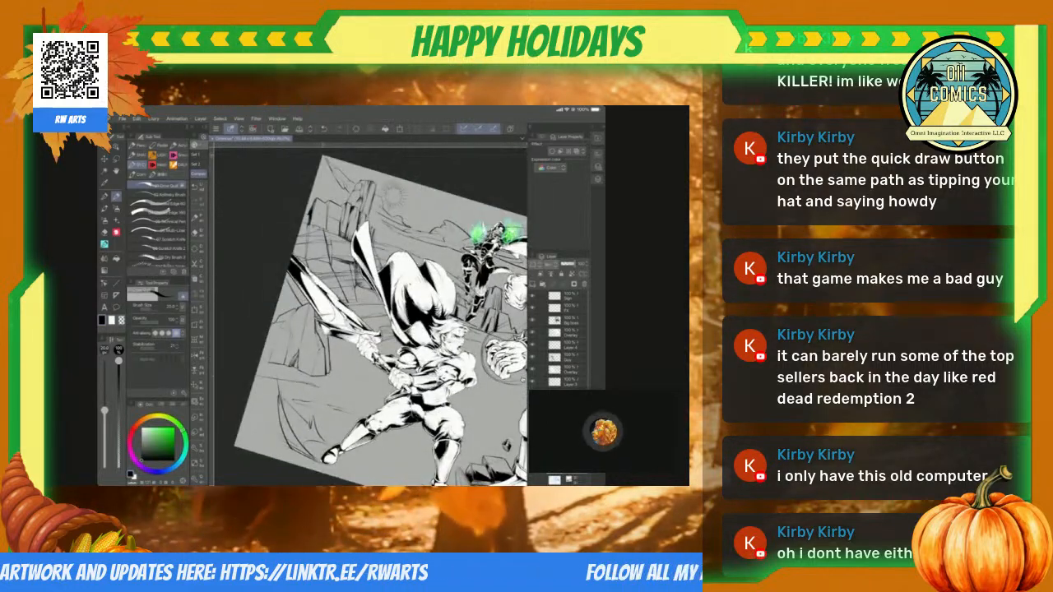
scroll(521, 380, "up", 8)
scroll(522, 380, "down", 8)
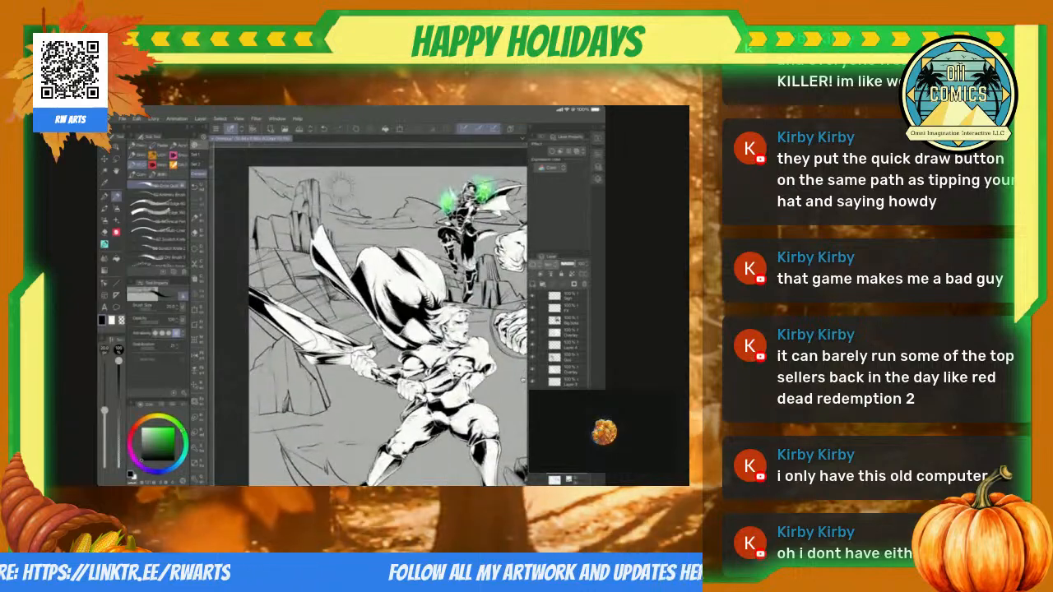
scroll(523, 380, "up", 6)
scroll(522, 380, "up", 3)
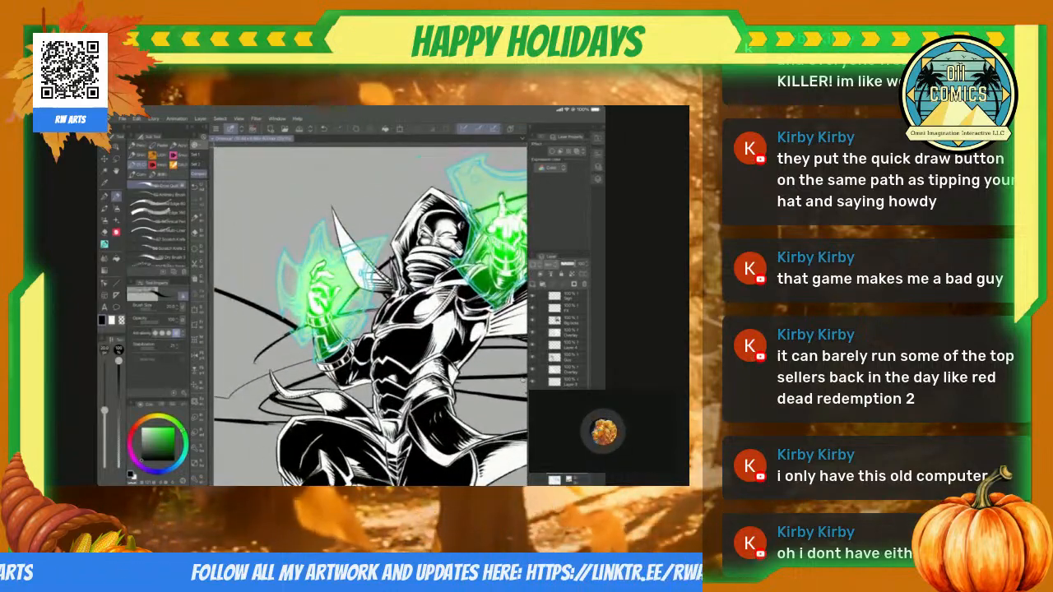
scroll(523, 380, "down", 3)
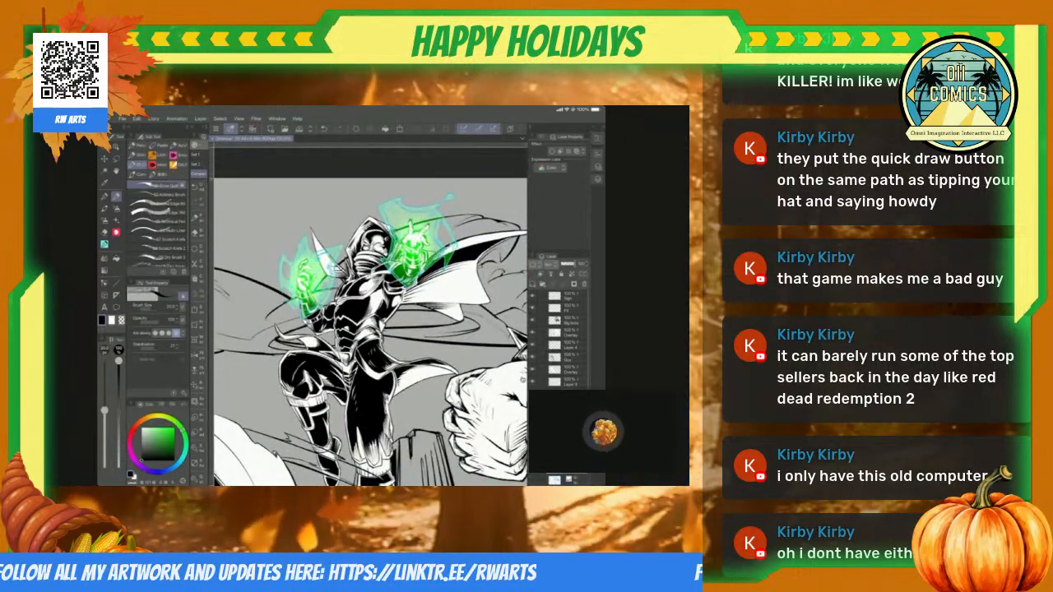
scroll(522, 380, "down", 3)
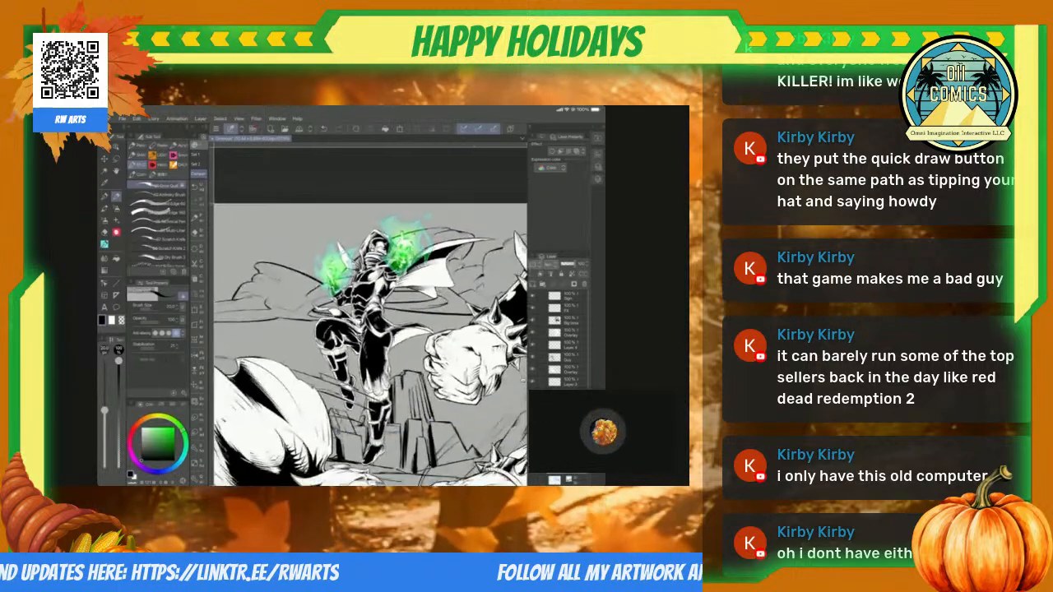
scroll(522, 380, "down", 2)
scroll(370, 316, "up", 1)
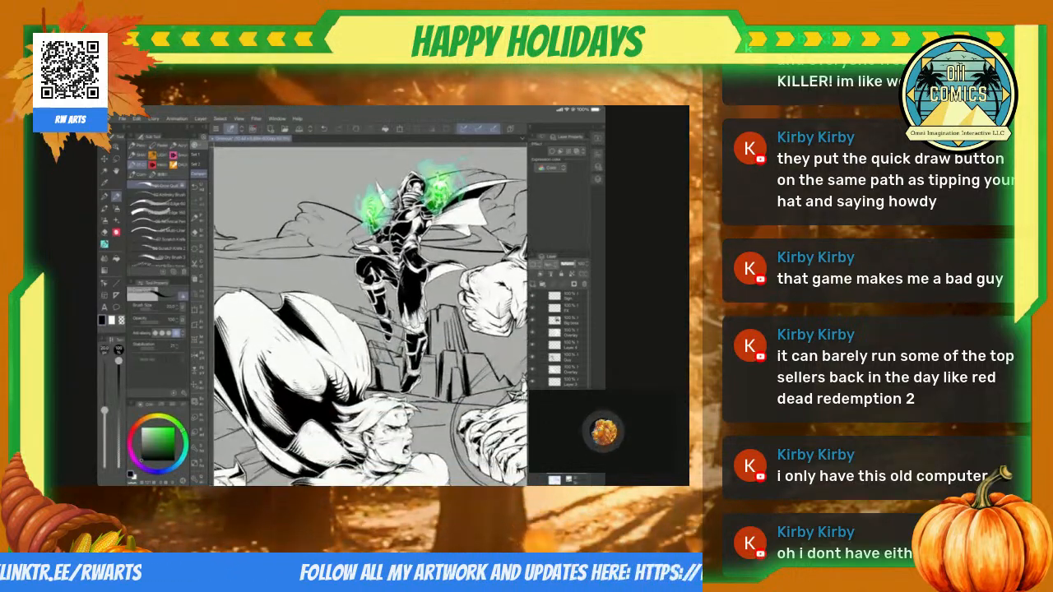
scroll(370, 316, "down", 3)
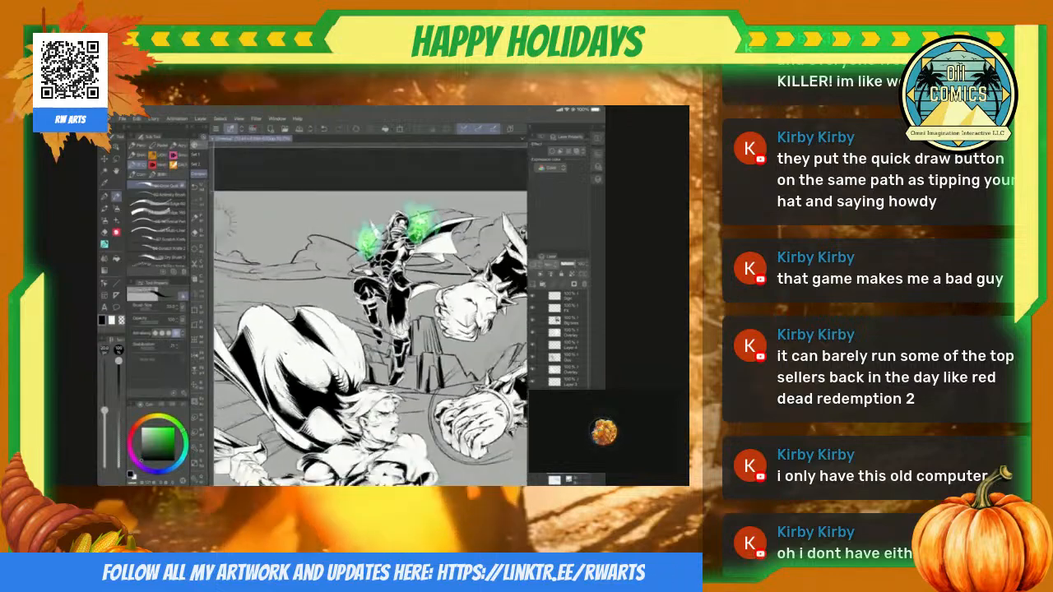
scroll(370, 317, "up", 4)
scroll(370, 317, "down", 2)
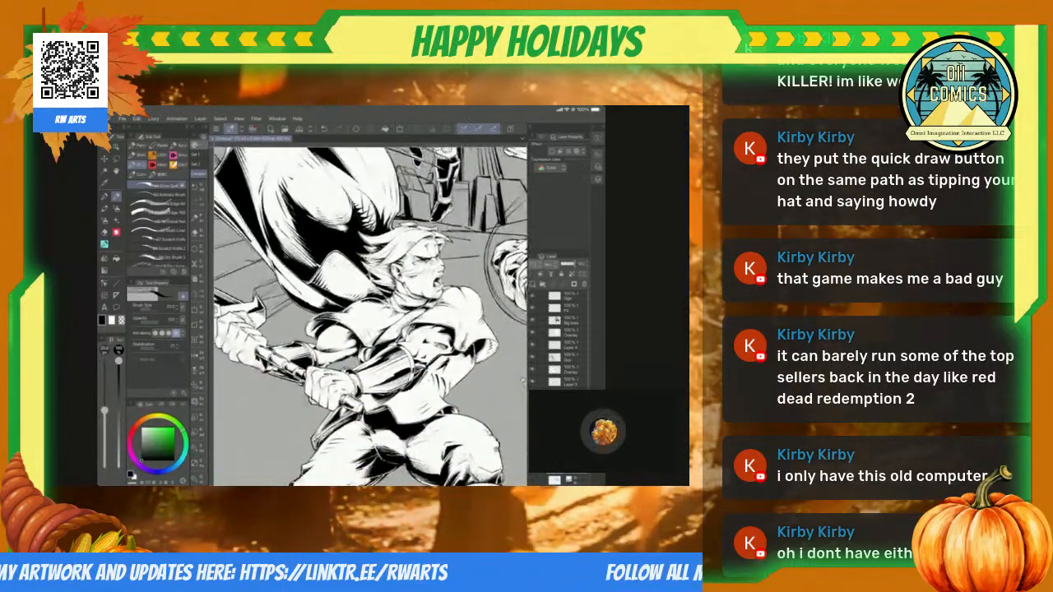
scroll(370, 316, "down", 4)
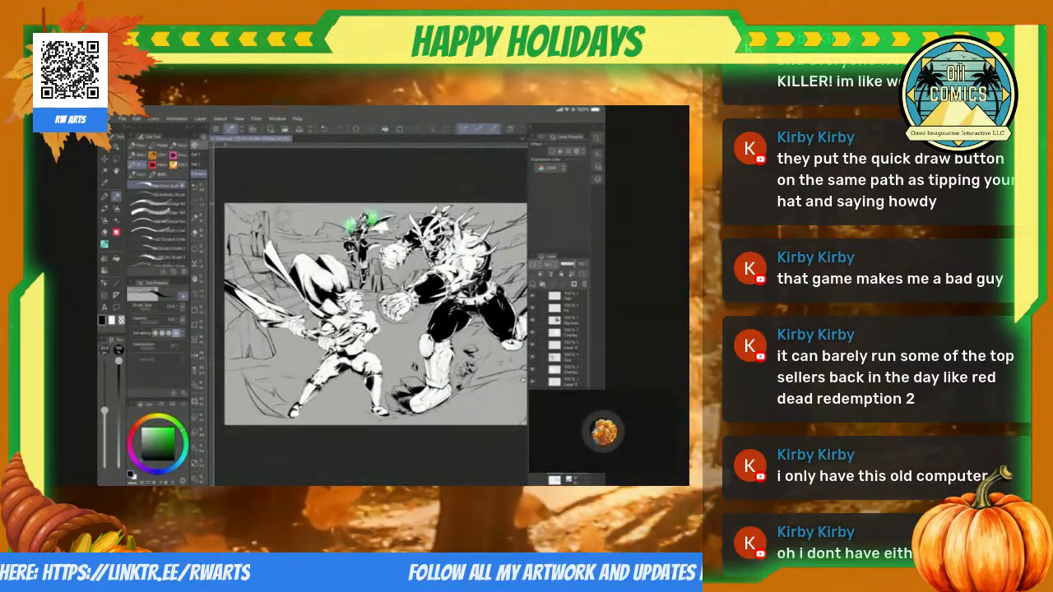
scroll(371, 316, "up", 4)
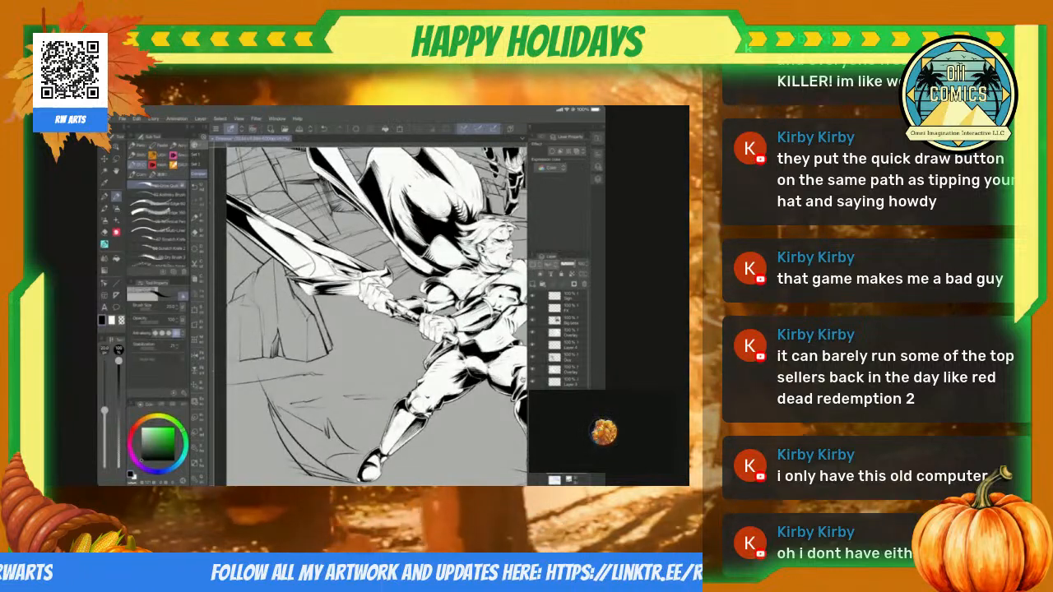
scroll(378, 313, "down", 2)
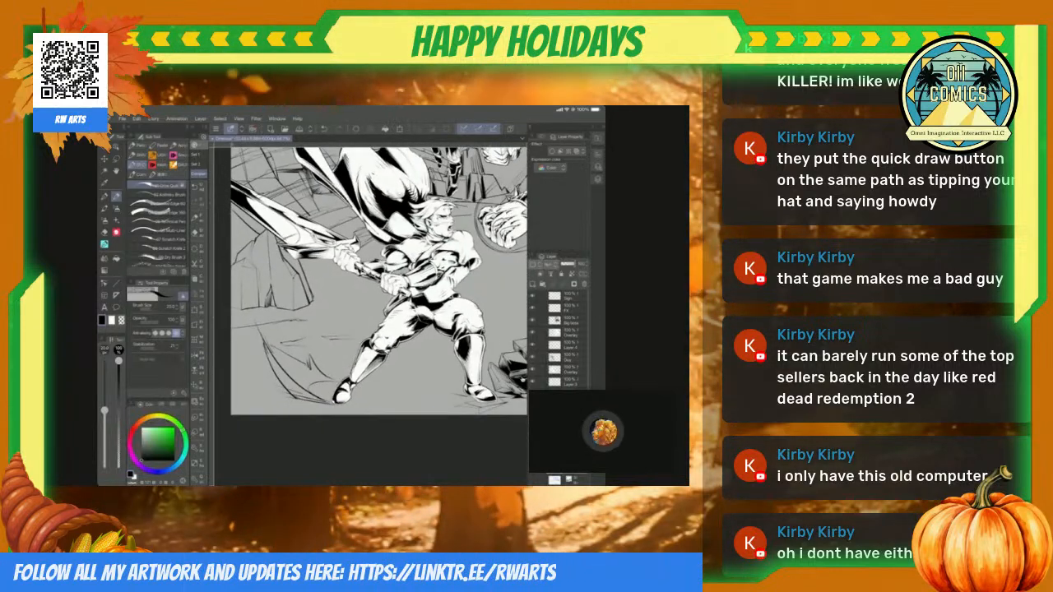
Step: Clean up and extend the thin tapering strokes branching off the curved ground contour near the swordsman's boot
scroll(371, 317, "up", 4)
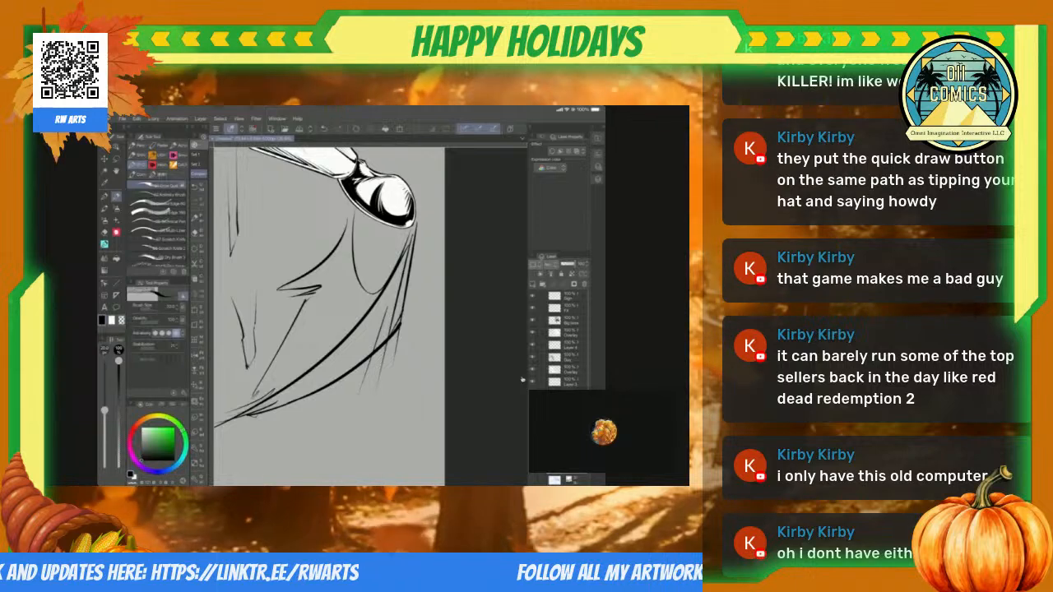
scroll(370, 316, "up", 3)
key("e")
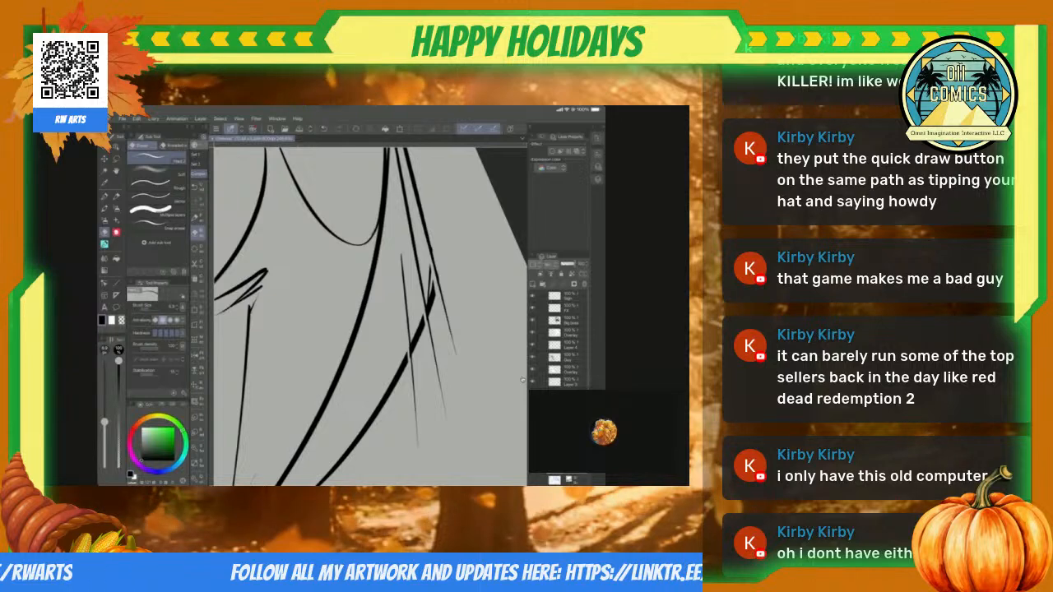
key("p")
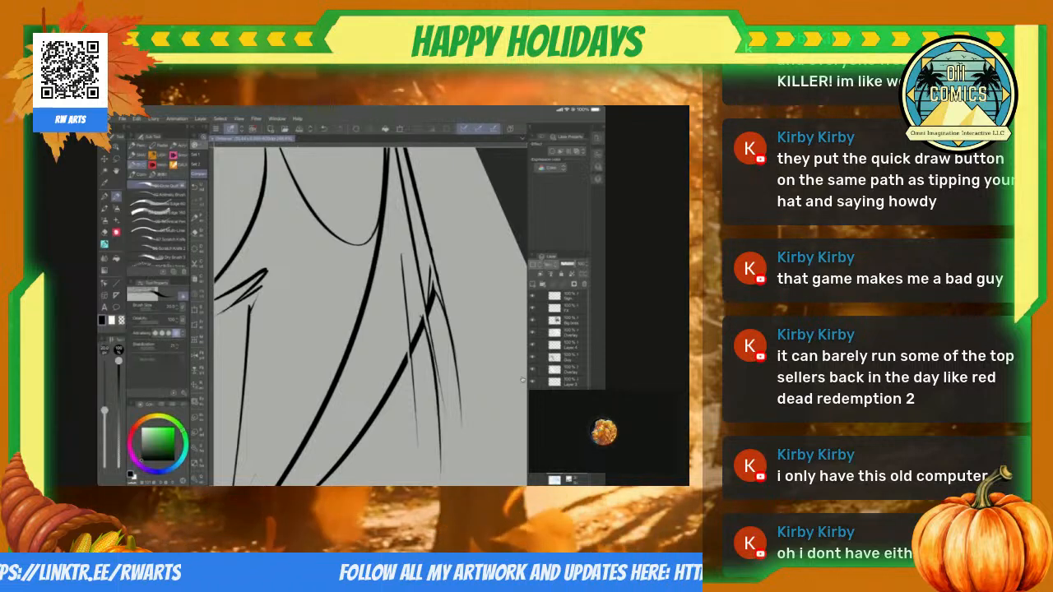
Step: Erase the faint stray lines and hooked stroke ends at the upper tip of the curved ground contours
scroll(522, 380, "down", 8)
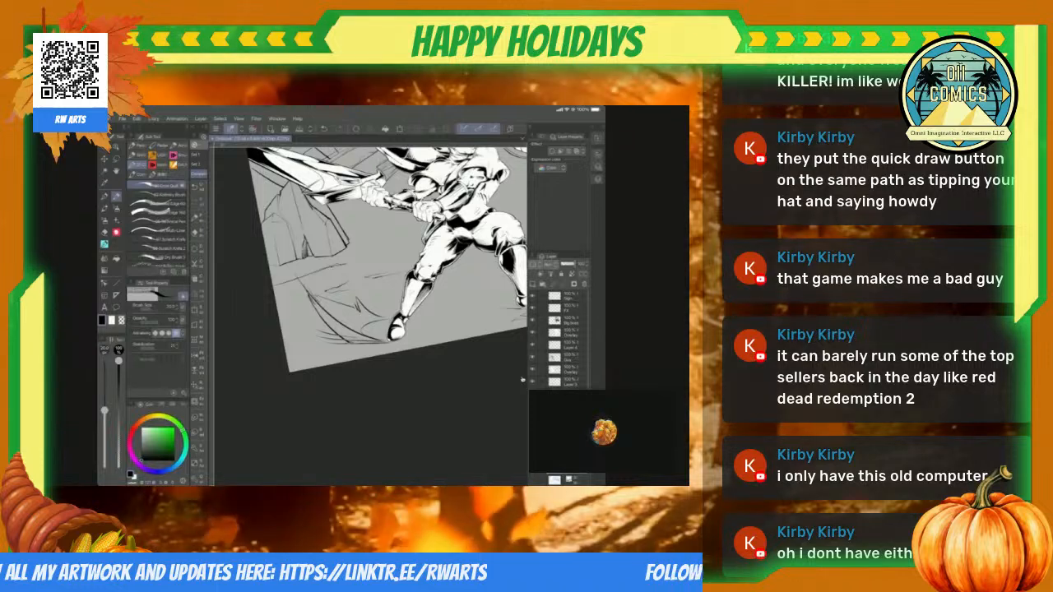
scroll(523, 380, "up", 8)
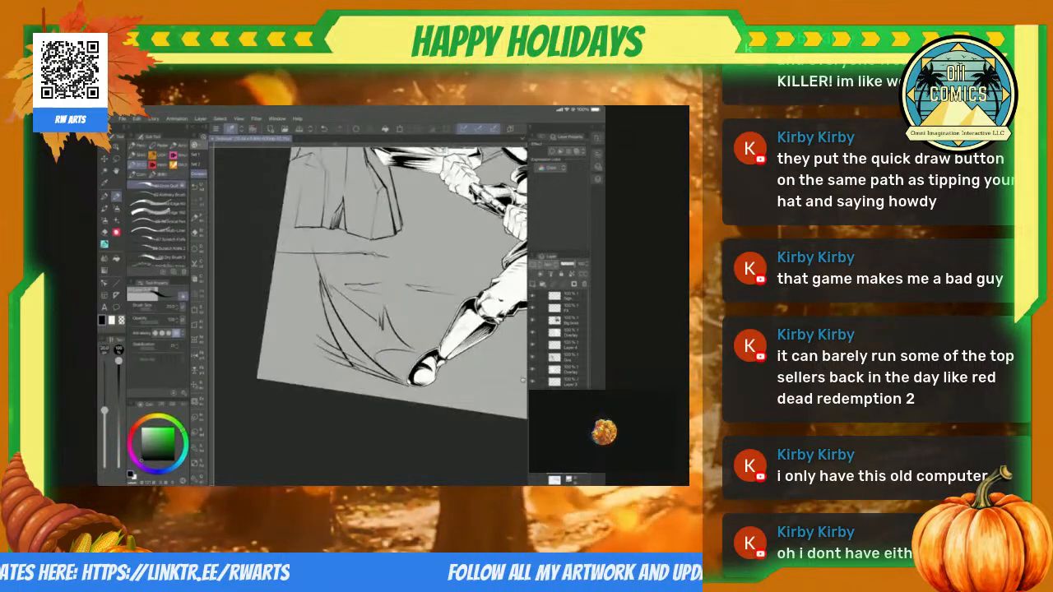
scroll(522, 380, "up", 5)
key("e")
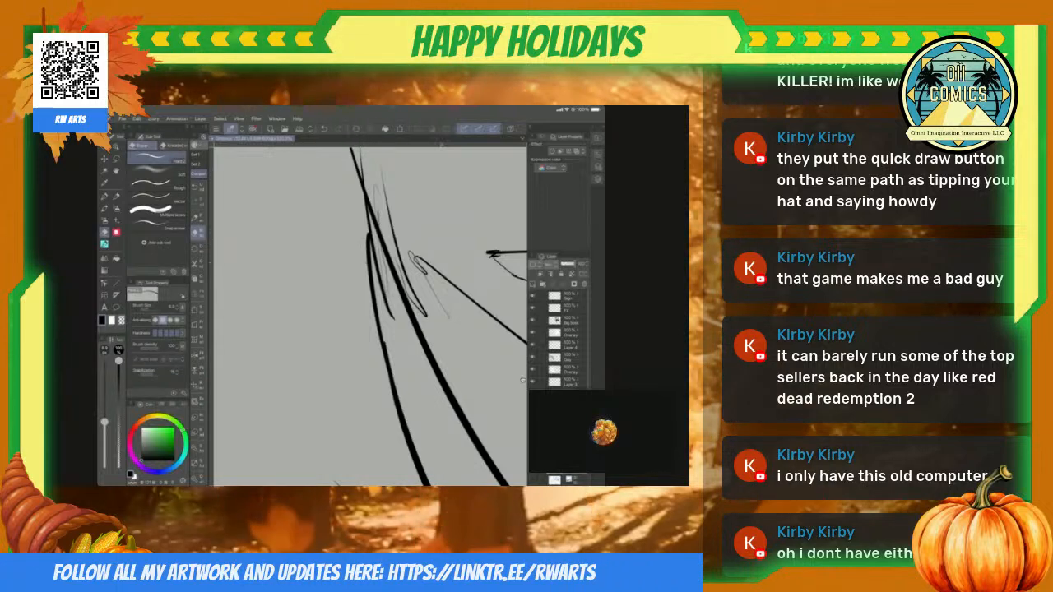
scroll(522, 380, "up", 2)
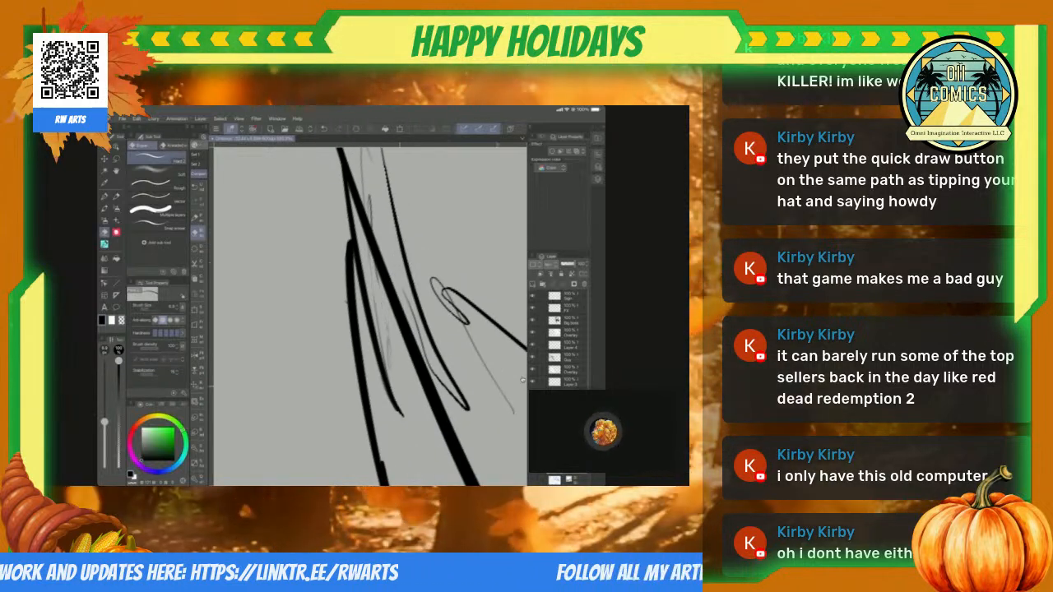
left_click_drag(384, 329, 403, 415)
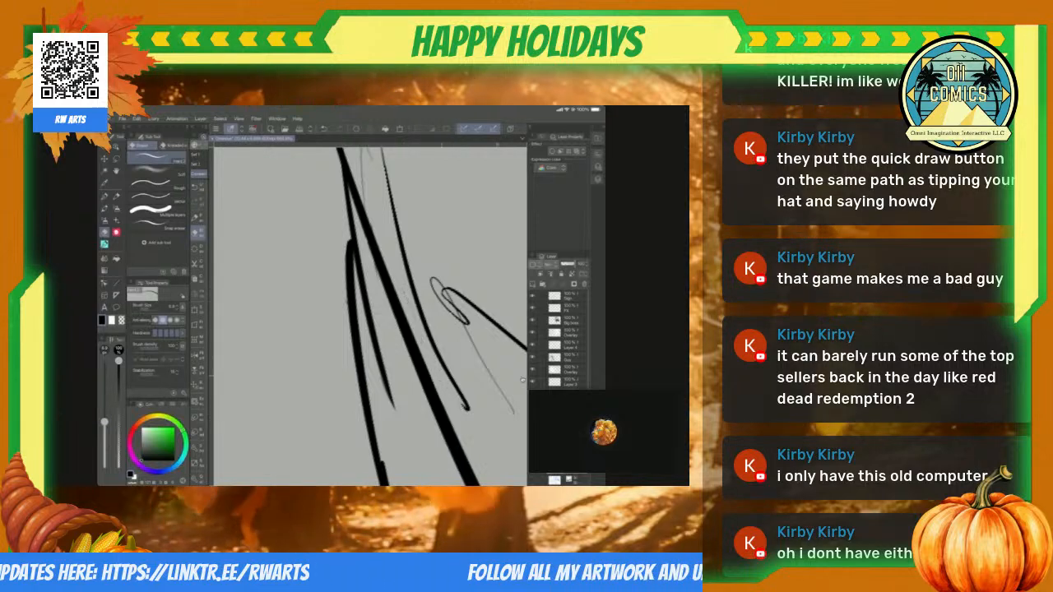
Step: Erase the looped end of the diagonal ground line beside the curved contours, leaving a clean pointed tip
scroll(523, 380, "down", 2)
scroll(523, 380, "down", 2)
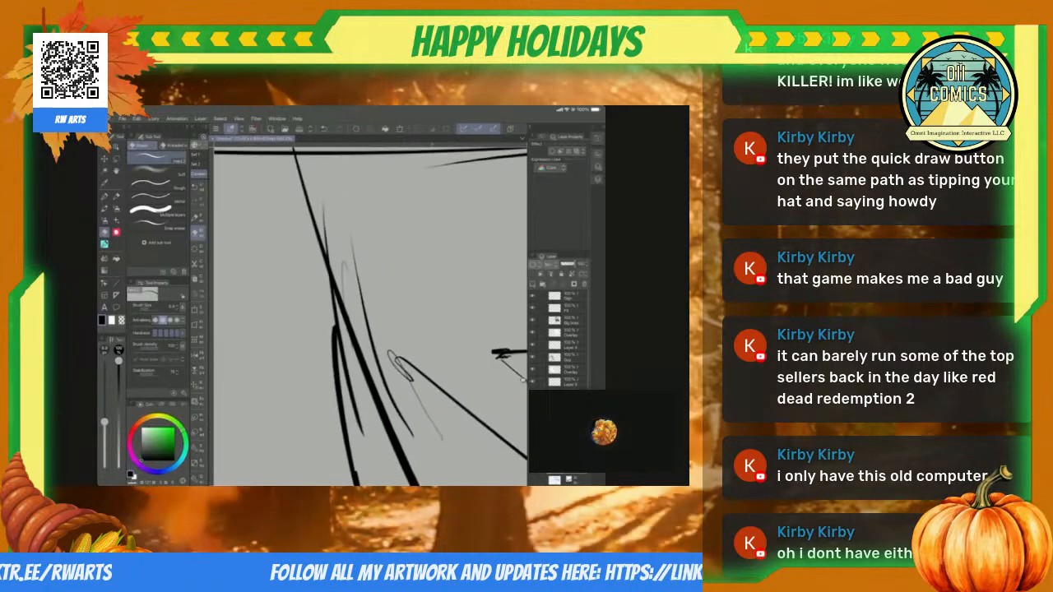
scroll(522, 380, "up", 4)
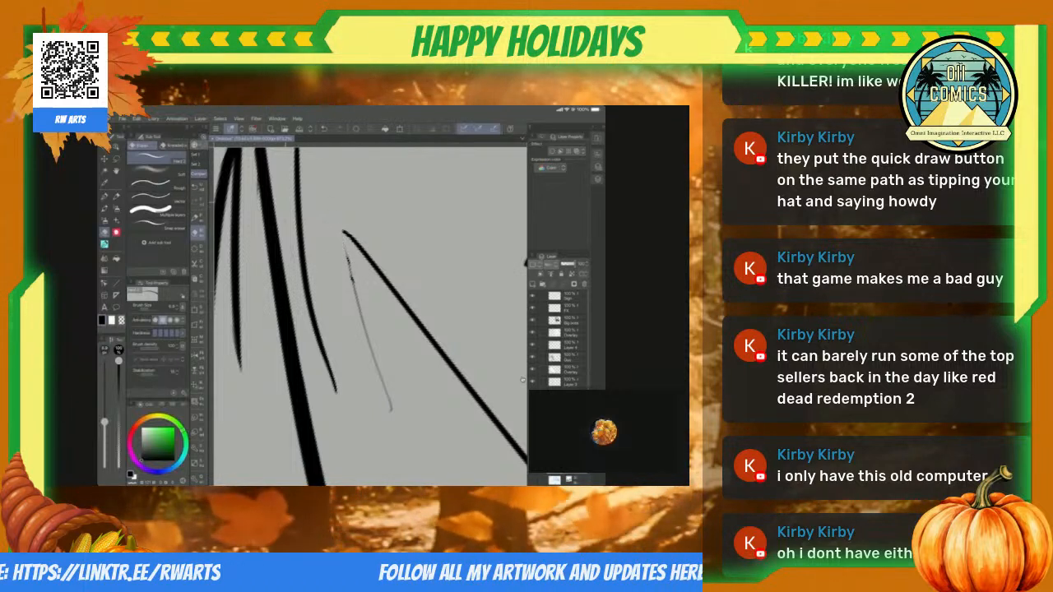
scroll(522, 380, "down", 5)
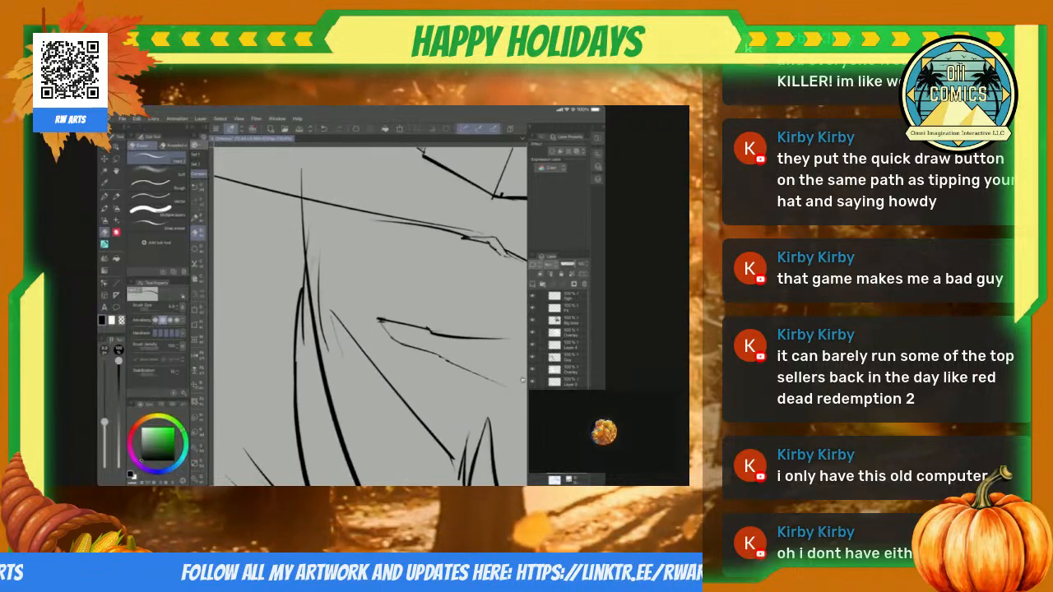
scroll(522, 380, "up", 2)
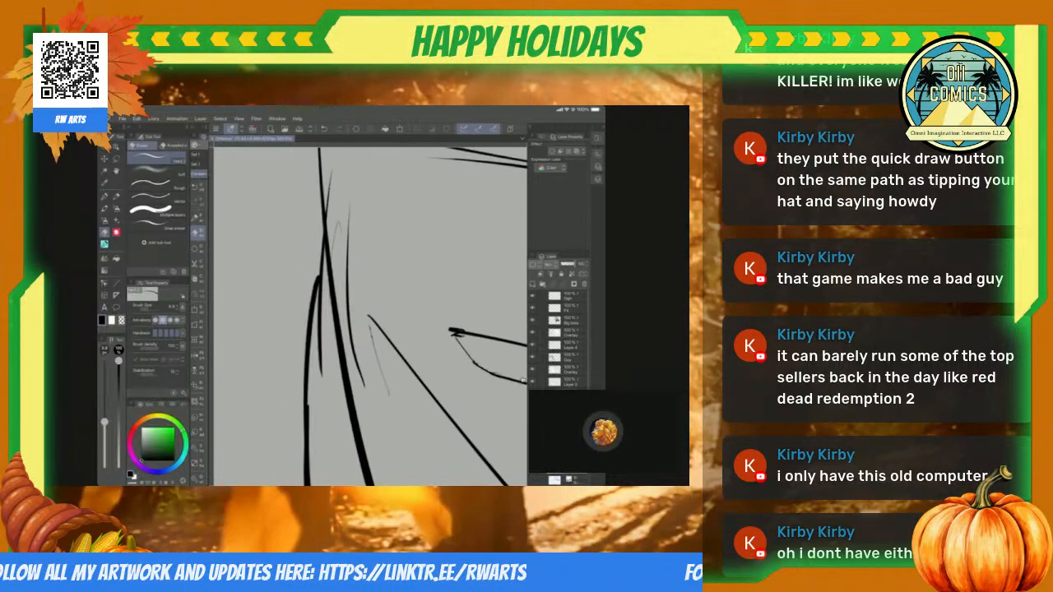
scroll(522, 380, "up", 3)
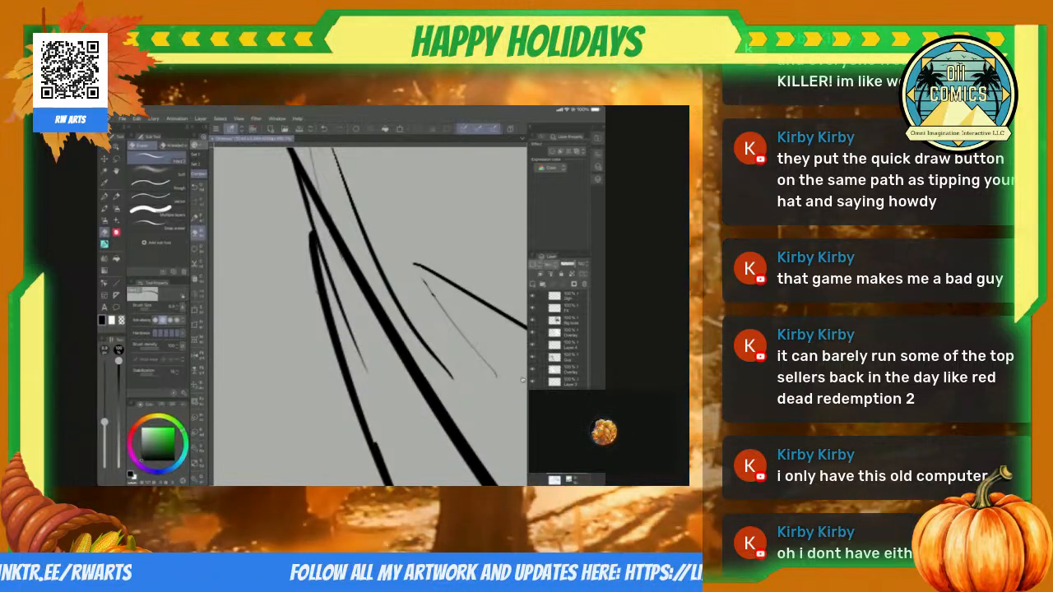
Step: Lasso the tapering strokes beside the curved ground contour and rotate them until their lower end meets the tip of the diagonal line
scroll(522, 380, "down", 3)
scroll(523, 380, "up", 2)
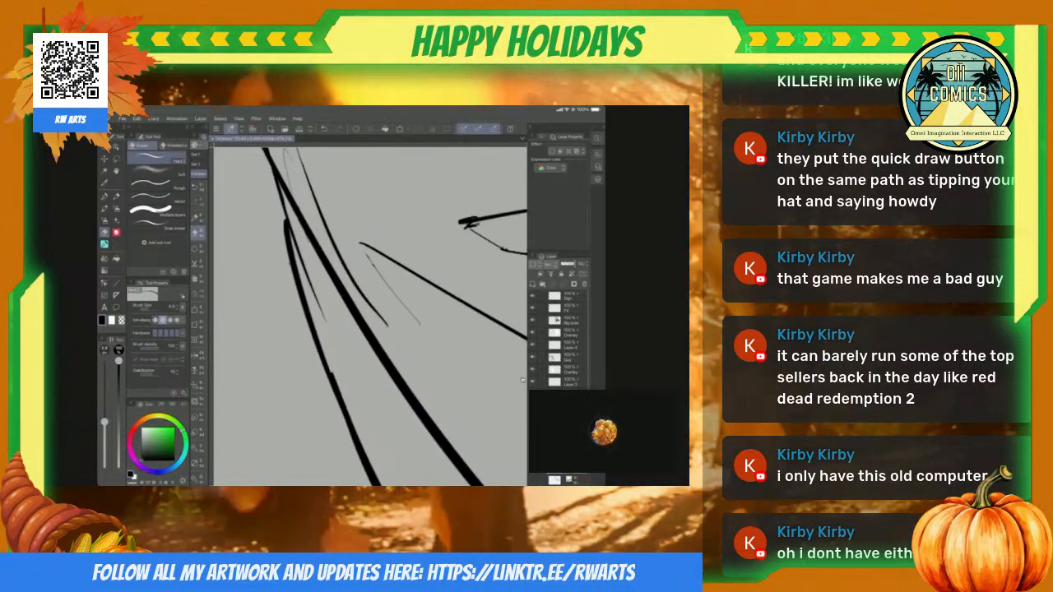
scroll(522, 380, "down", 2)
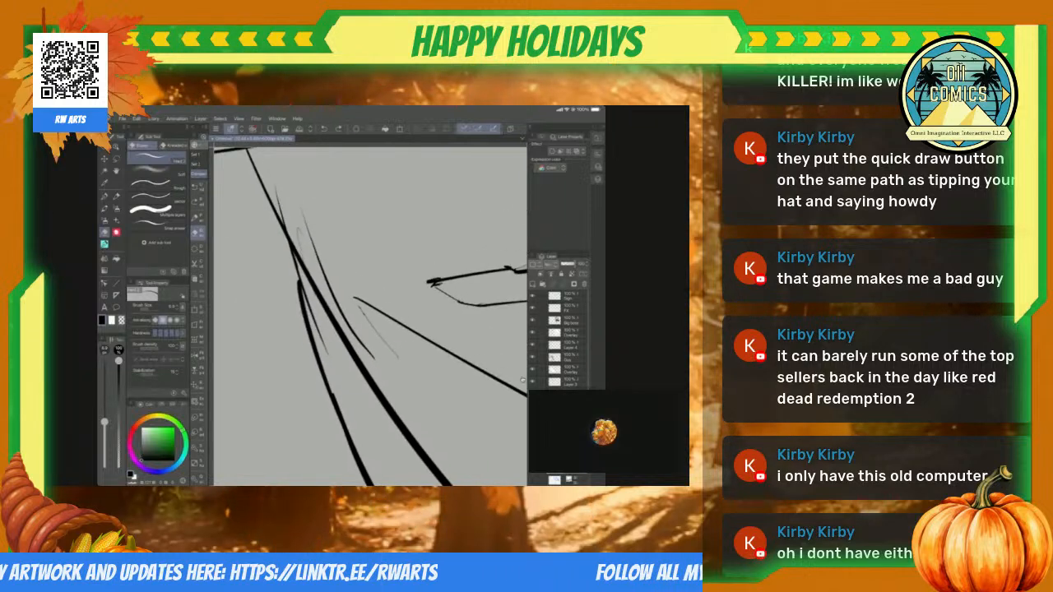
key("m")
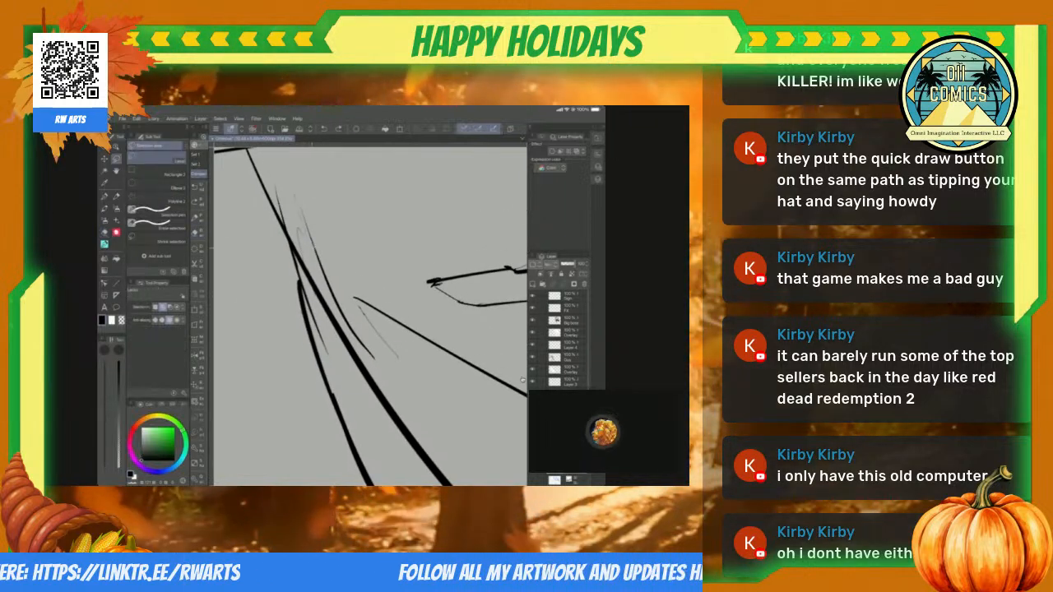
left_click_drag(336, 284, 332, 391)
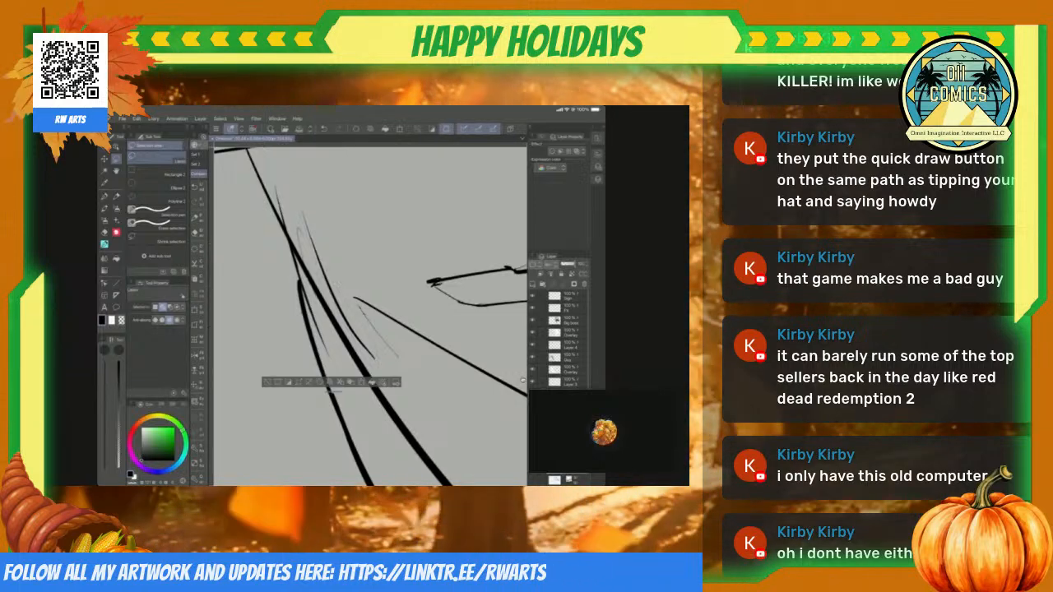
key("ctrl+t")
left_click_drag(385, 378, 412, 360)
left_click_drag(332, 272, 345, 281)
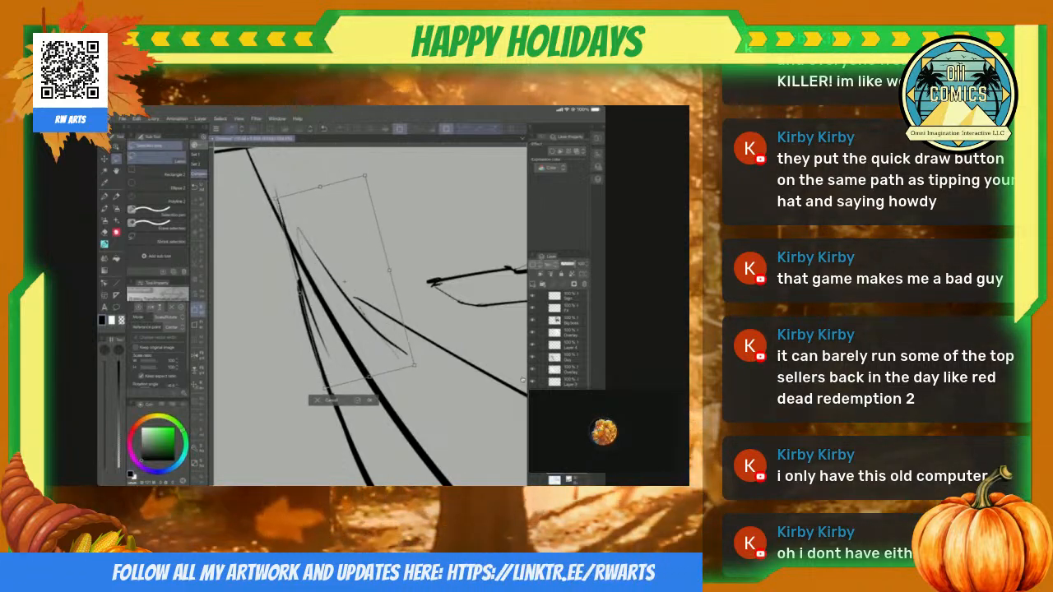
key("Return")
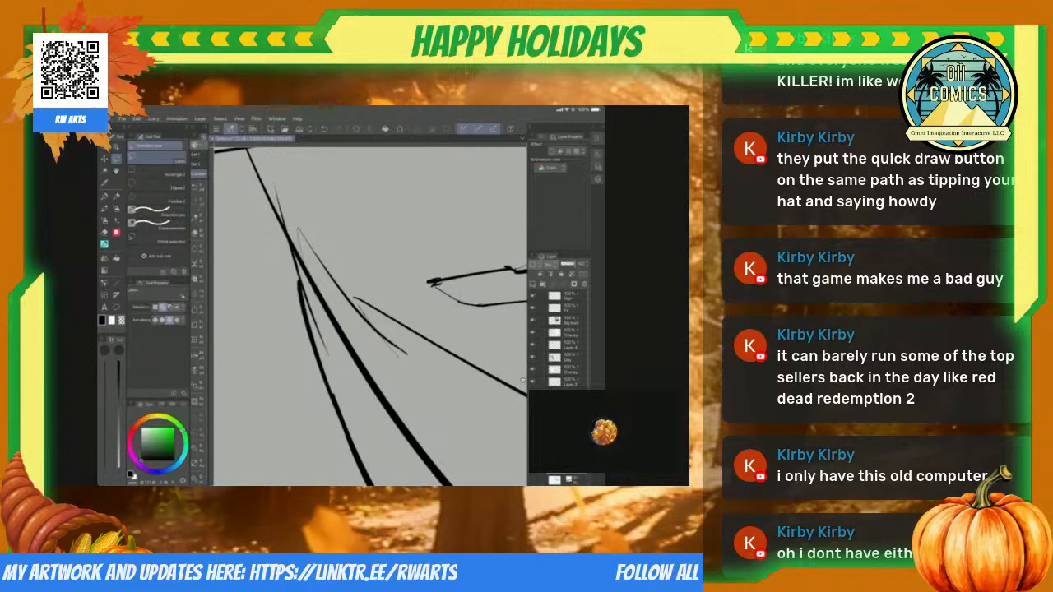
Step: Draw a curved line joining the short stroke on the diagonal ground line to the upper part of the main ground contour
scroll(370, 316, "down", 3)
key("p")
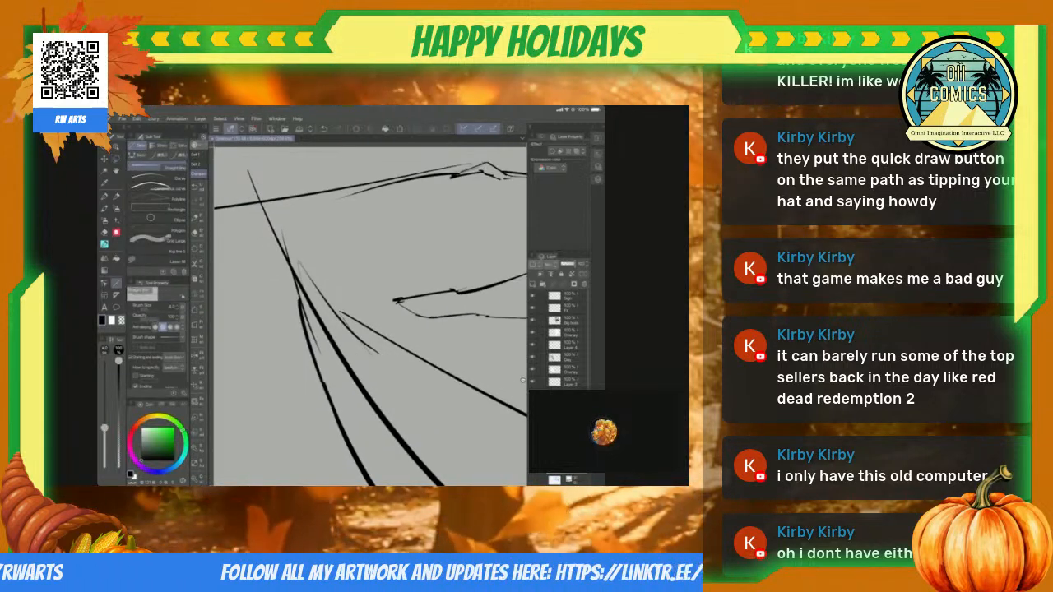
scroll(370, 316, "down", 3)
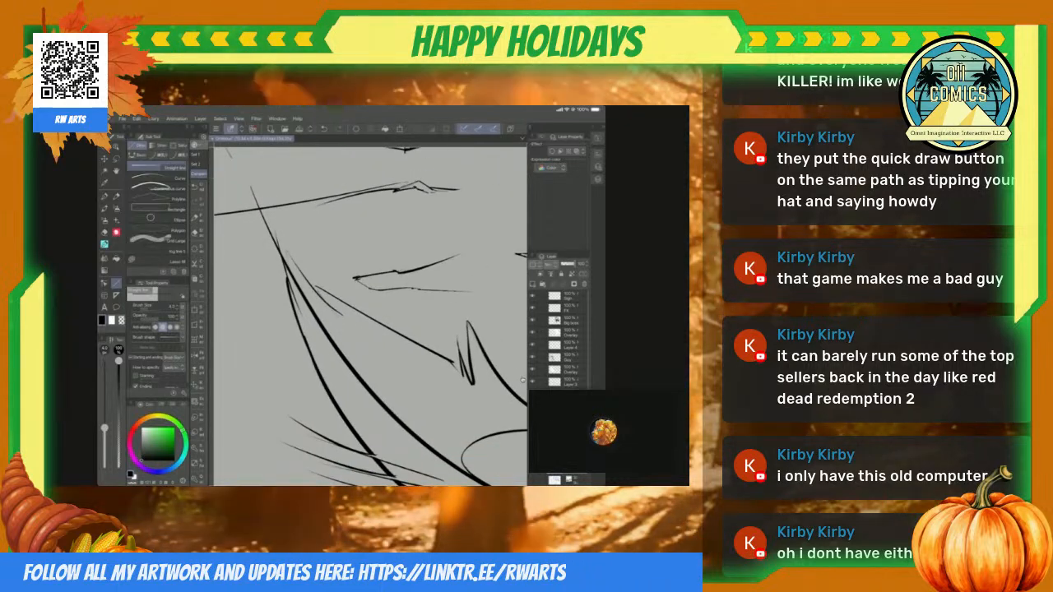
scroll(370, 316, "down", 2)
scroll(524, 380, "up", 2)
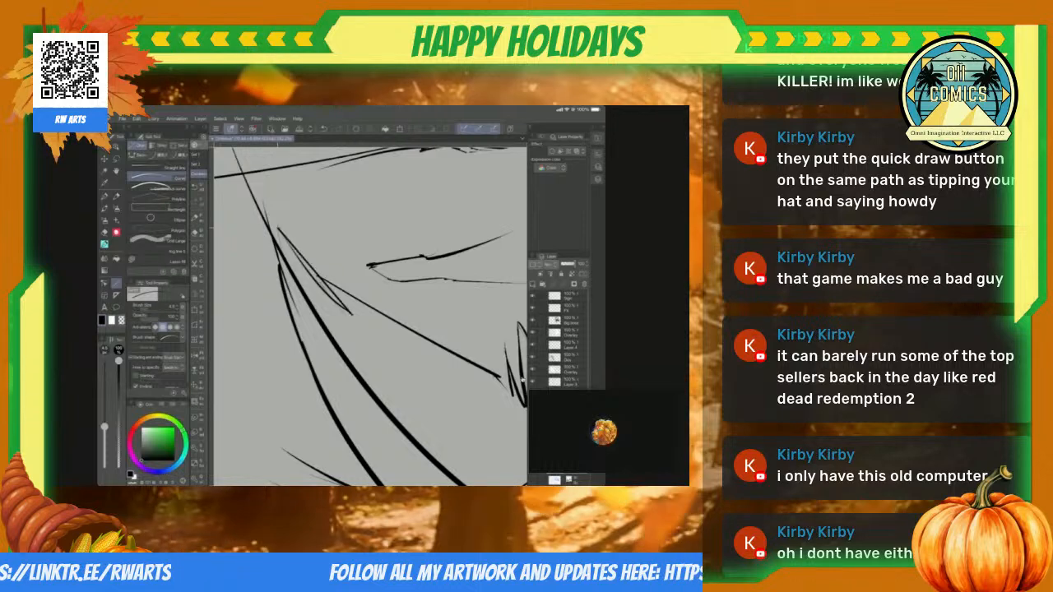
left_click_drag(282, 235, 262, 204)
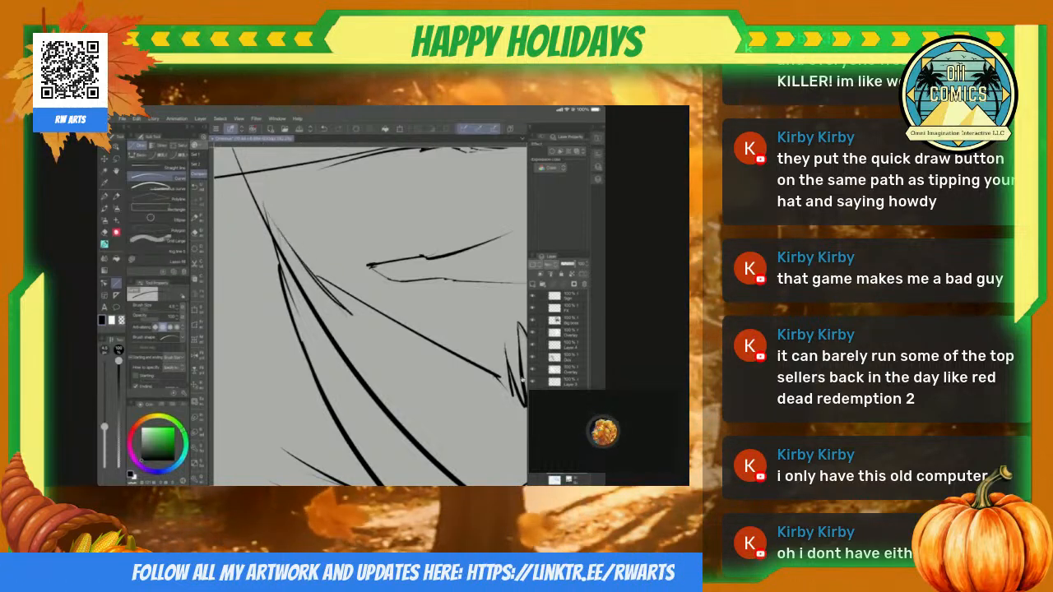
scroll(523, 379, "down", 5)
scroll(523, 379, "up", 3)
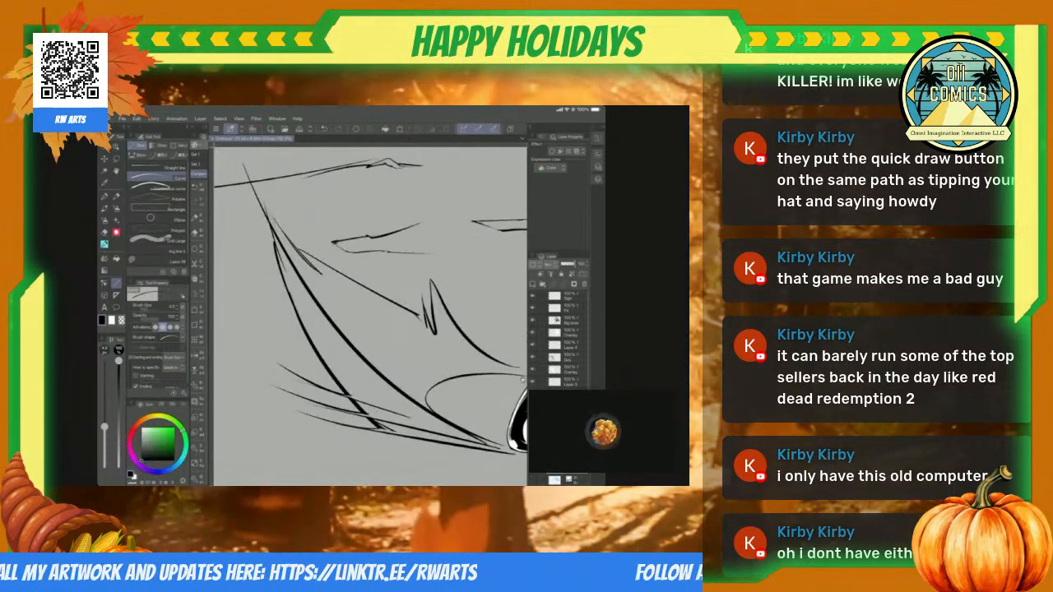
Step: Erase the ragged blob and rough edges at the tip of the small wedge-shaped ground crack
scroll(522, 379, "up", 6)
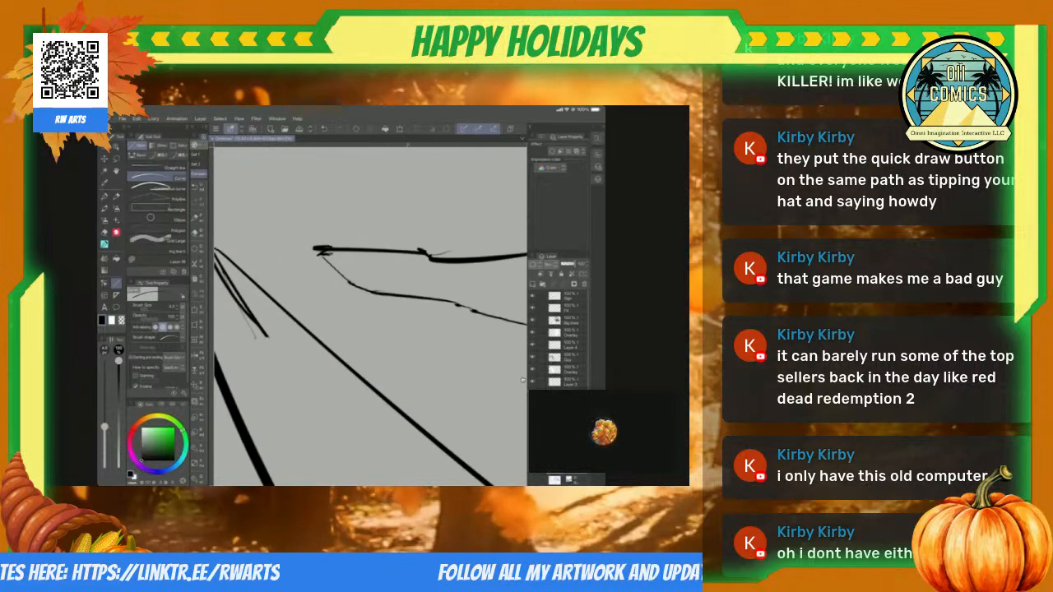
key("e")
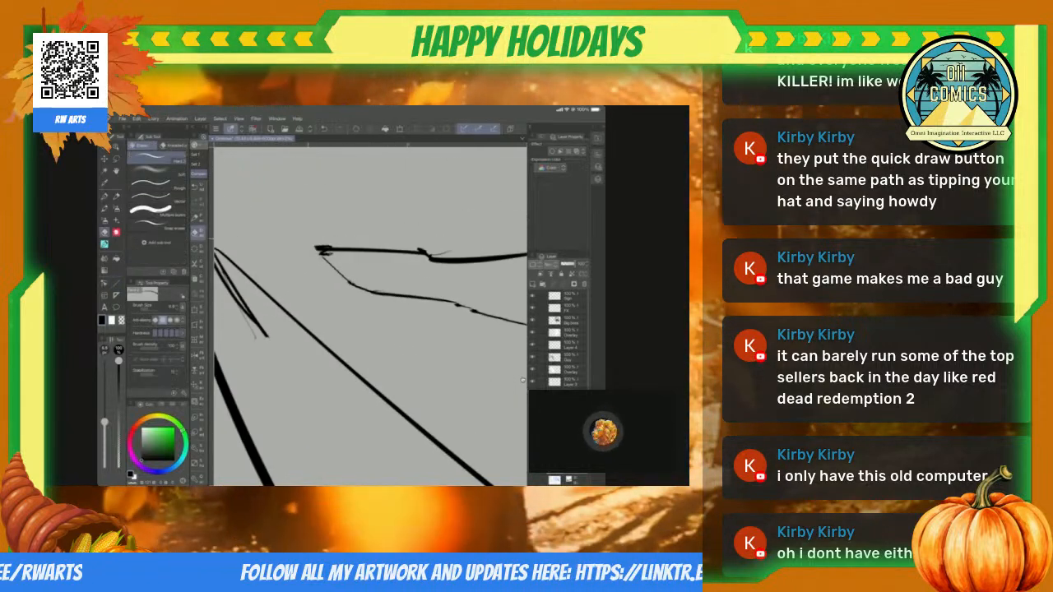
scroll(523, 380, "down", 3)
scroll(522, 380, "up", 3)
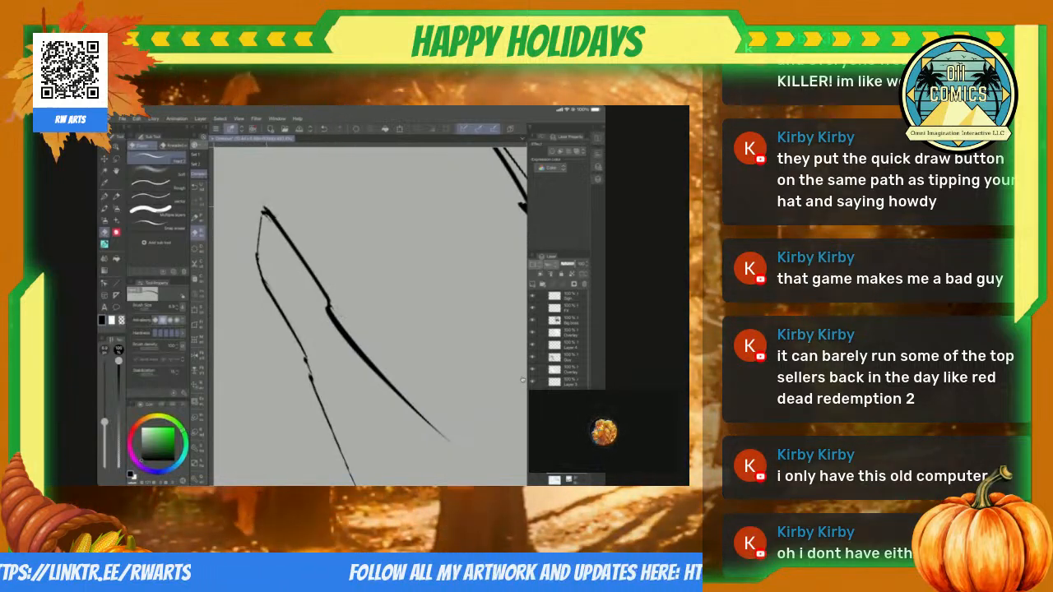
scroll(522, 380, "down", 3)
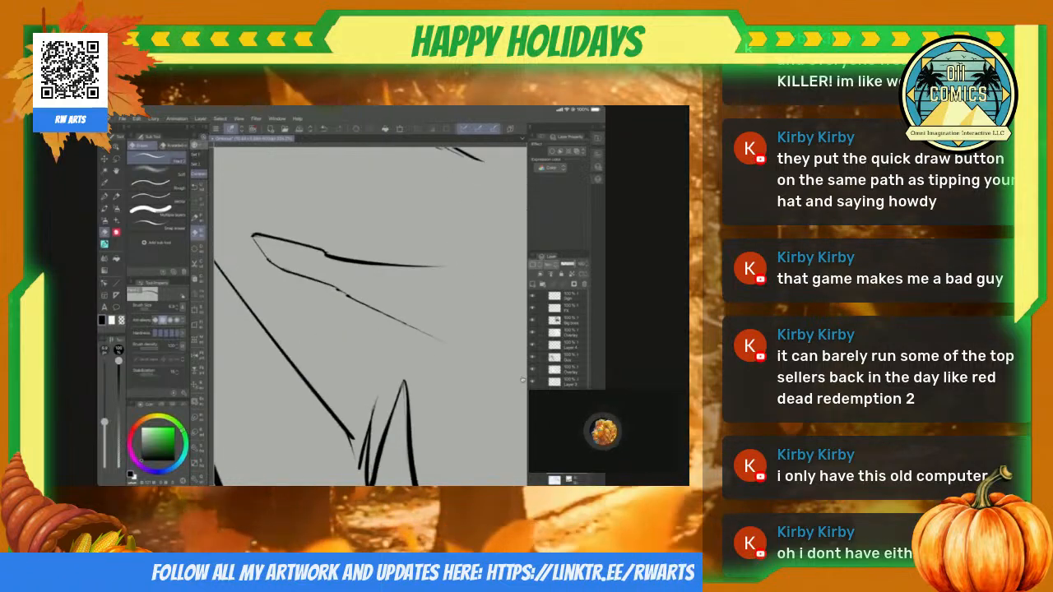
Step: Ink a bolder edge closing the tip of the wedge-shaped crack and add tapering strokes inside it
key("p")
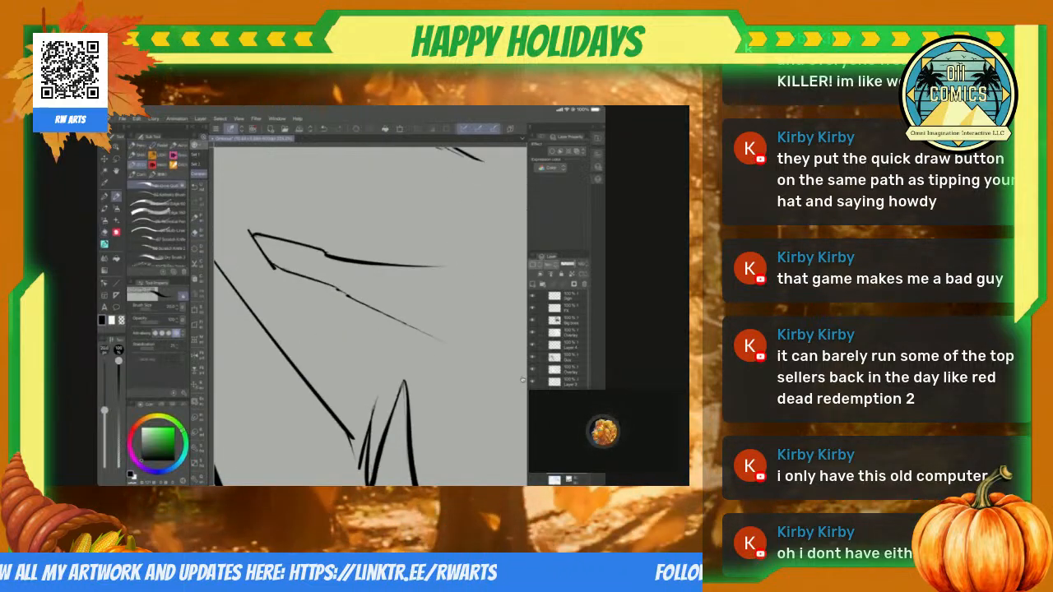
scroll(522, 380, "down", 2)
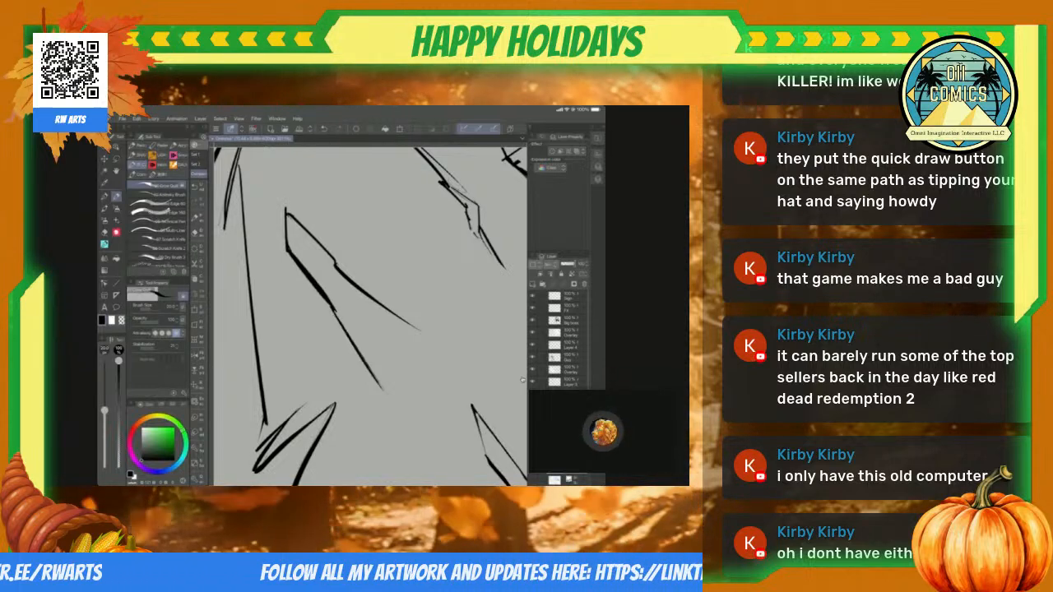
scroll(523, 380, "up", 1)
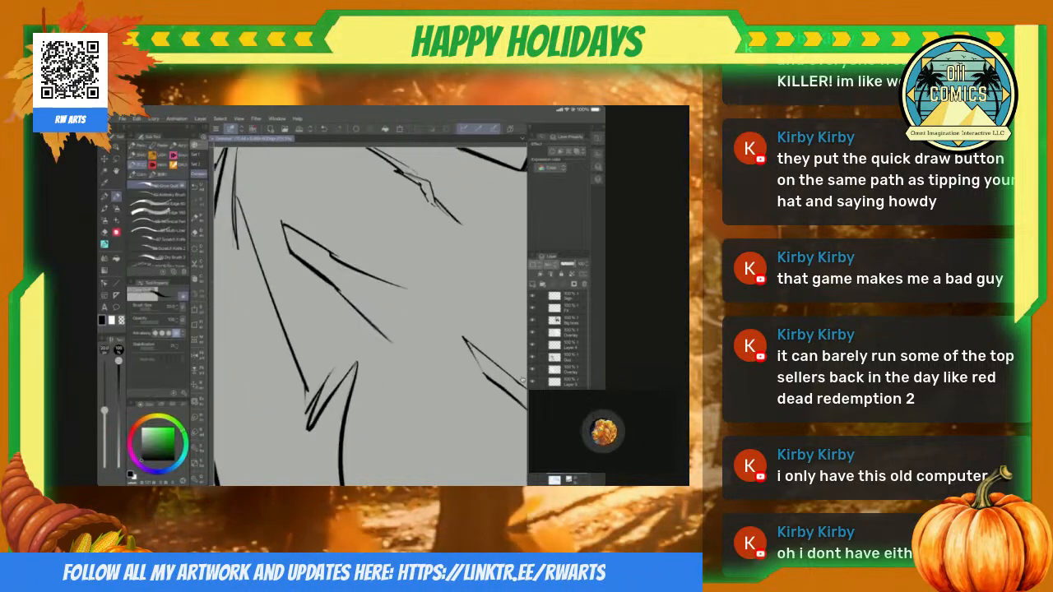
left_click_drag(281, 229, 311, 273)
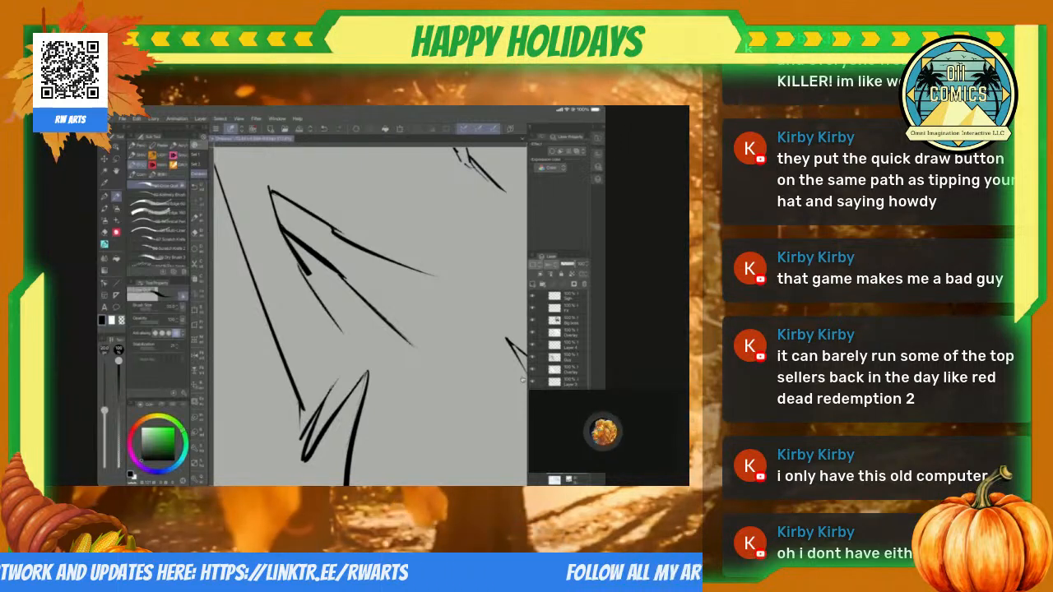
Step: Erase the section connecting the crack's lower edge to its tip, leaving a gap beside the new inner strokes
key("e")
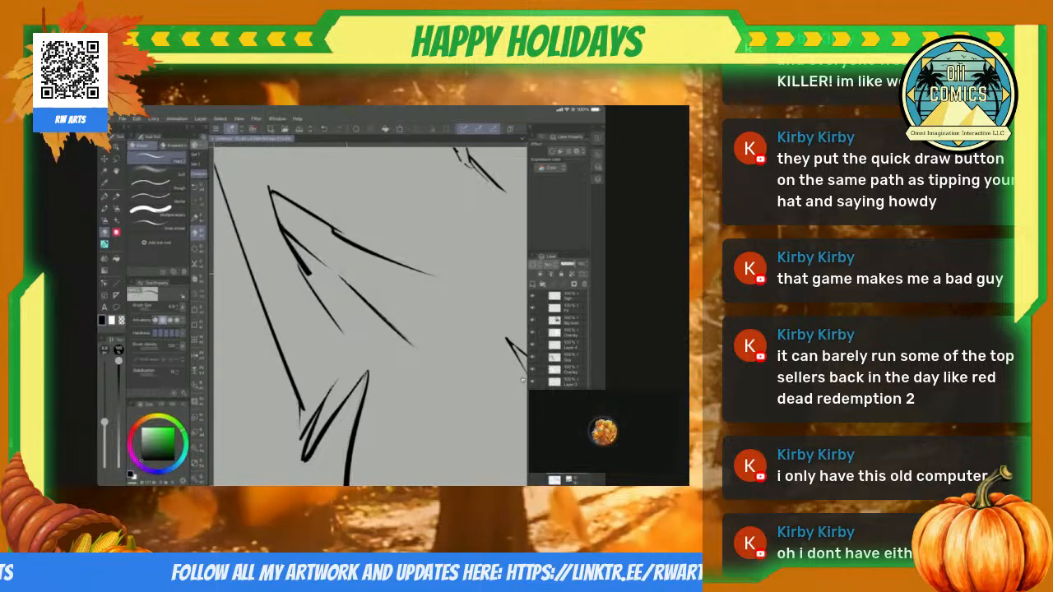
scroll(371, 317, "down", 3)
scroll(370, 317, "up", 3)
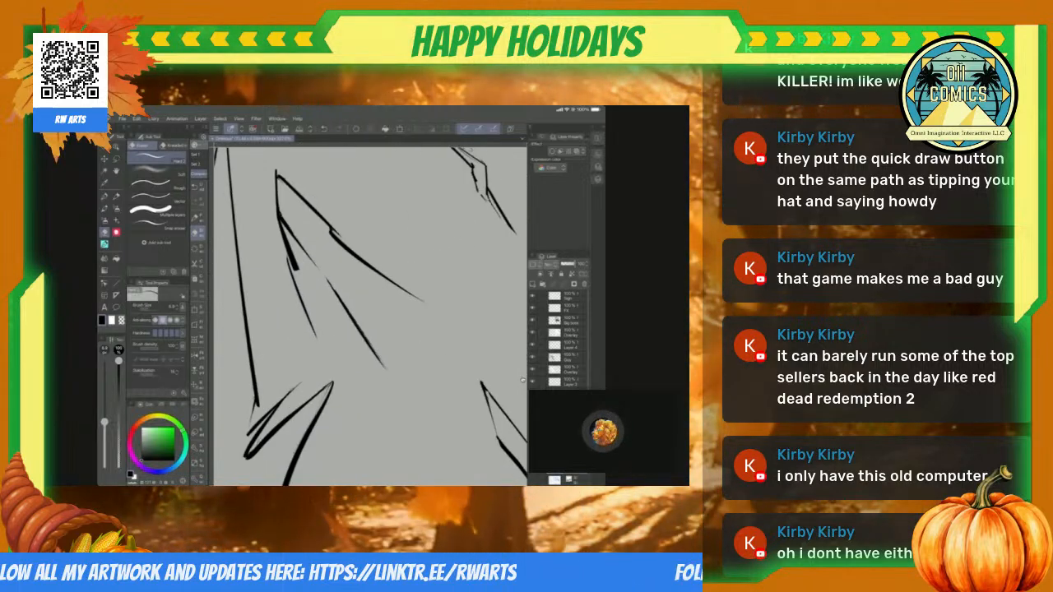
scroll(370, 316, "down", 1)
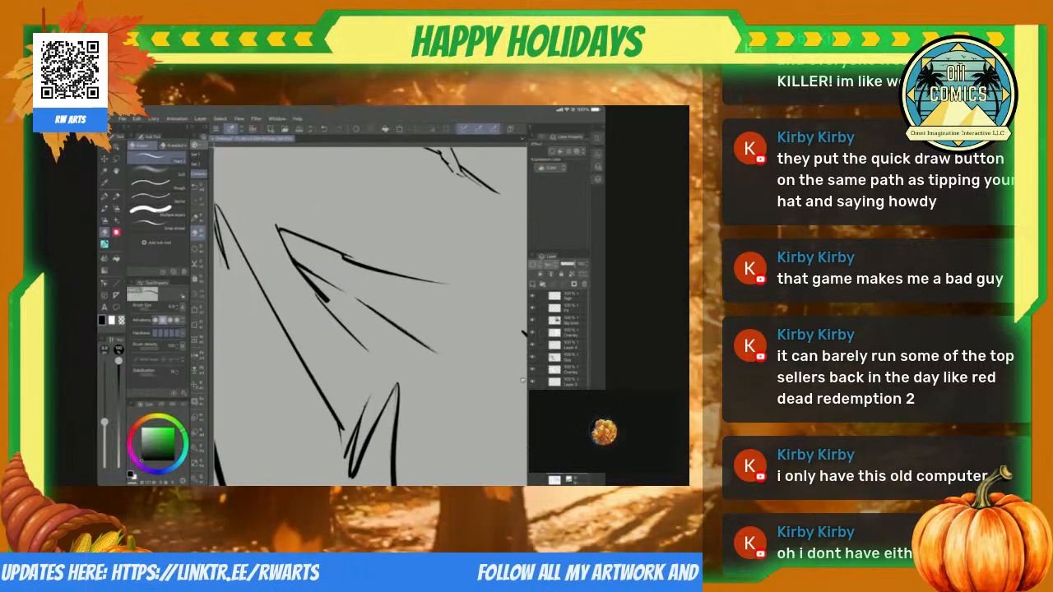
Step: Thicken the crack's tip and ink jagged strokes extending upward from it
key("p")
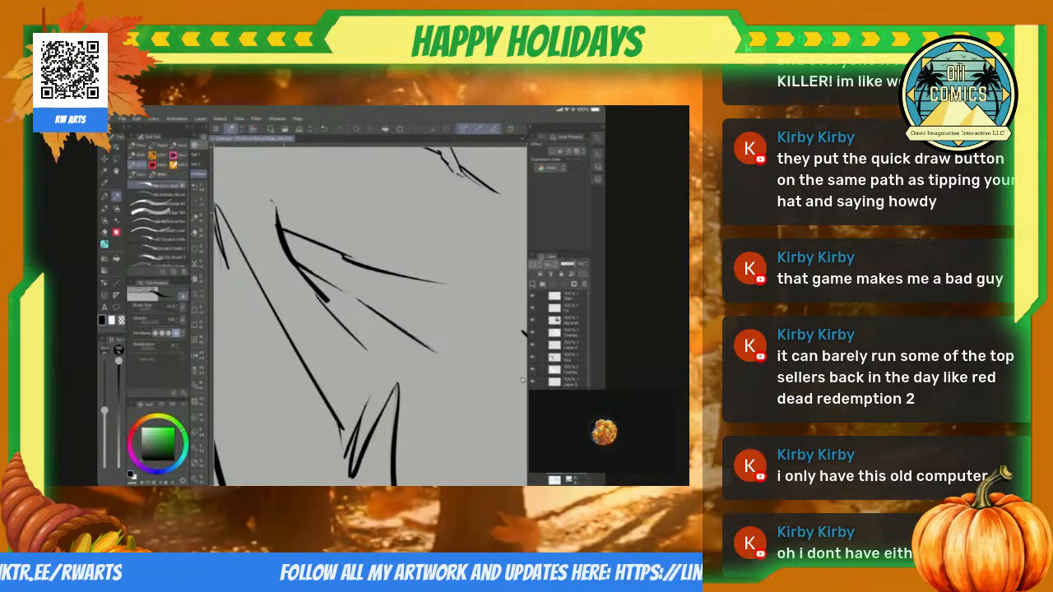
left_click_drag(250, 158, 293, 221)
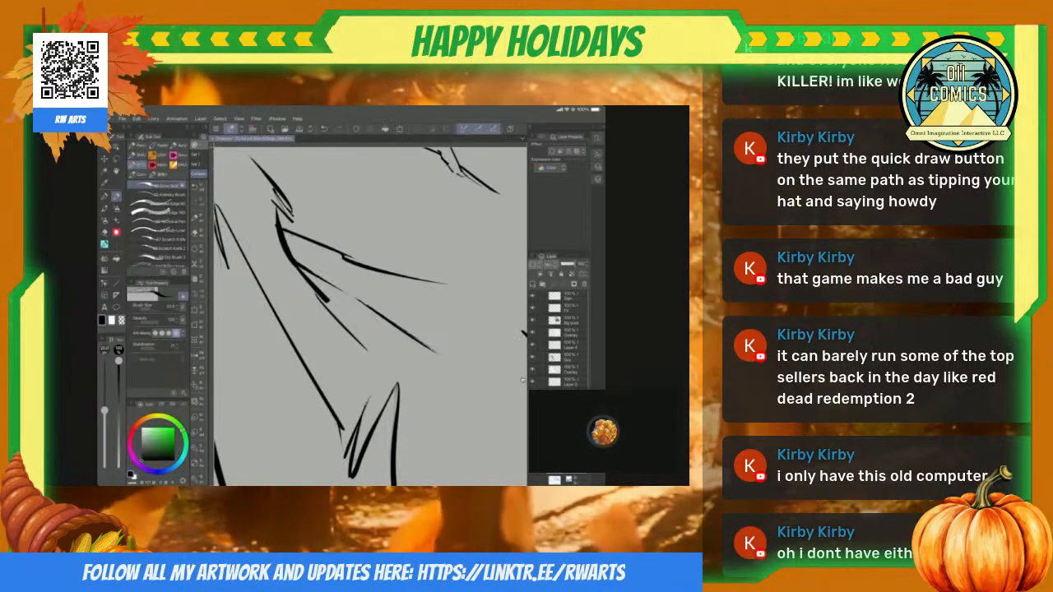
scroll(370, 316, "down", 5)
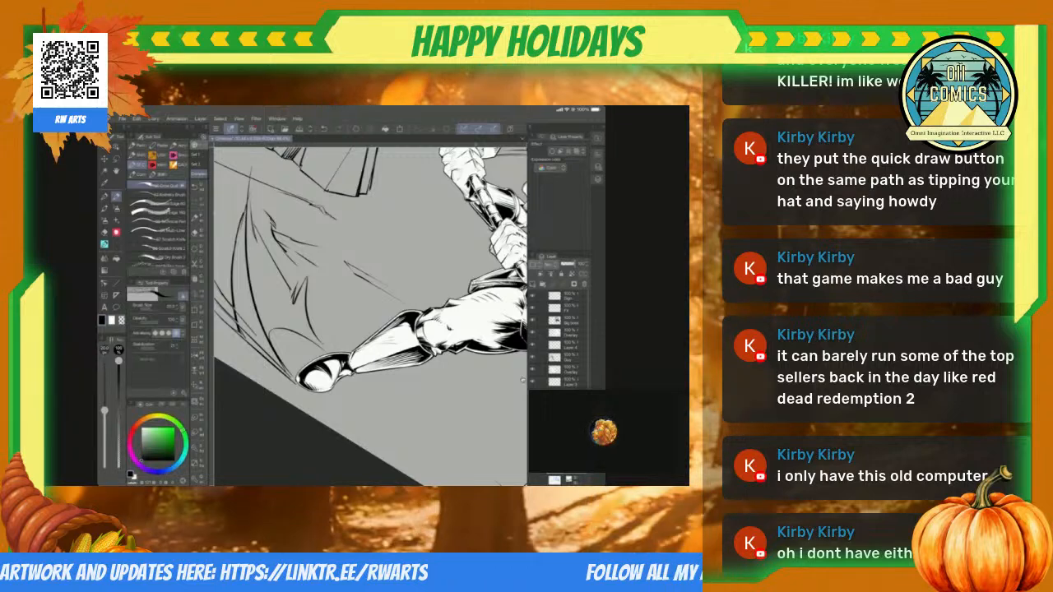
Step: Erase the overshooting line ends at the bottom corner of the large pointed rock
scroll(370, 317, "up", 5)
scroll(371, 316, "down", 5)
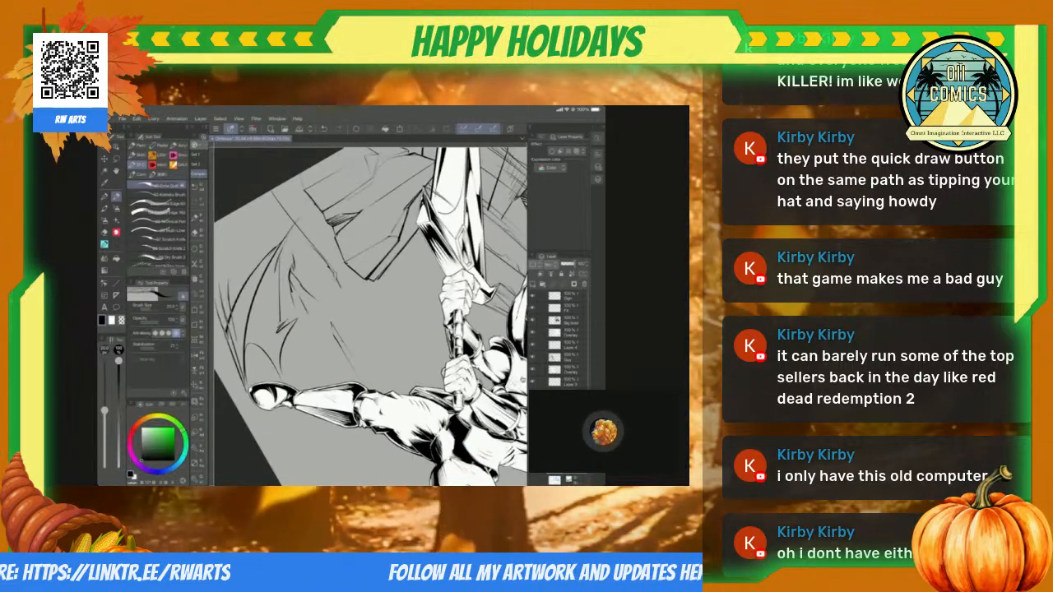
scroll(370, 317, "up", 8)
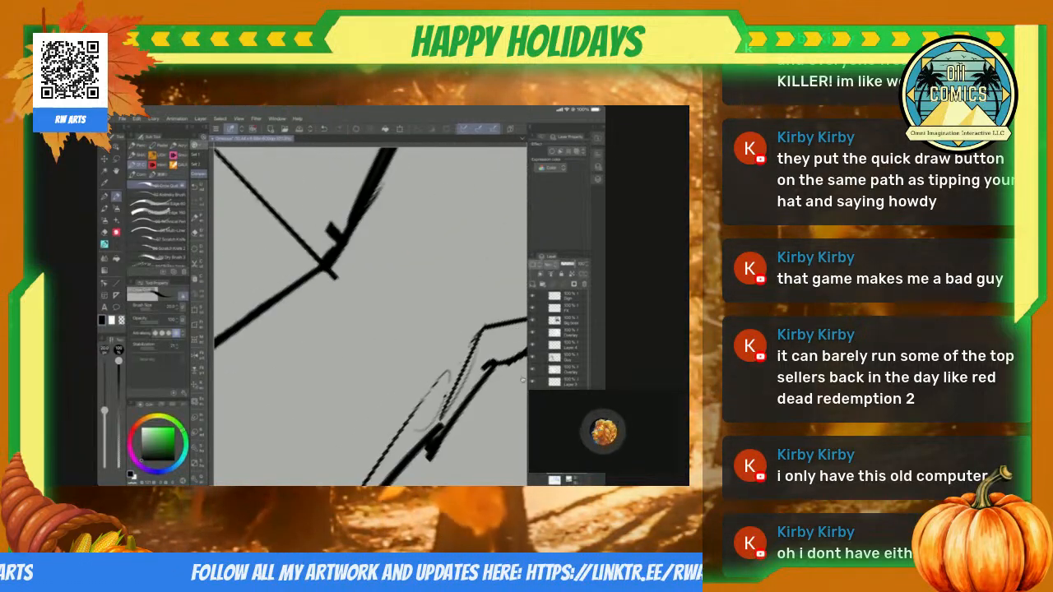
key("e")
left_click_drag(327, 278, 339, 269)
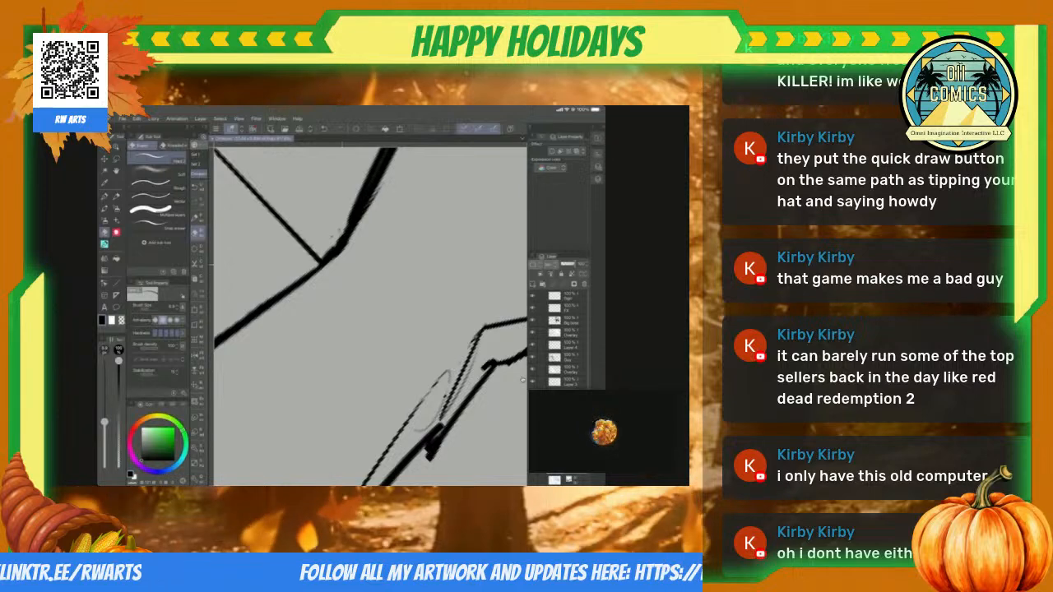
Step: Ink a small triangular facet where the rock's thin vertical line meets its bottom corner
scroll(370, 316, "down", 5)
scroll(371, 317, "up", 3)
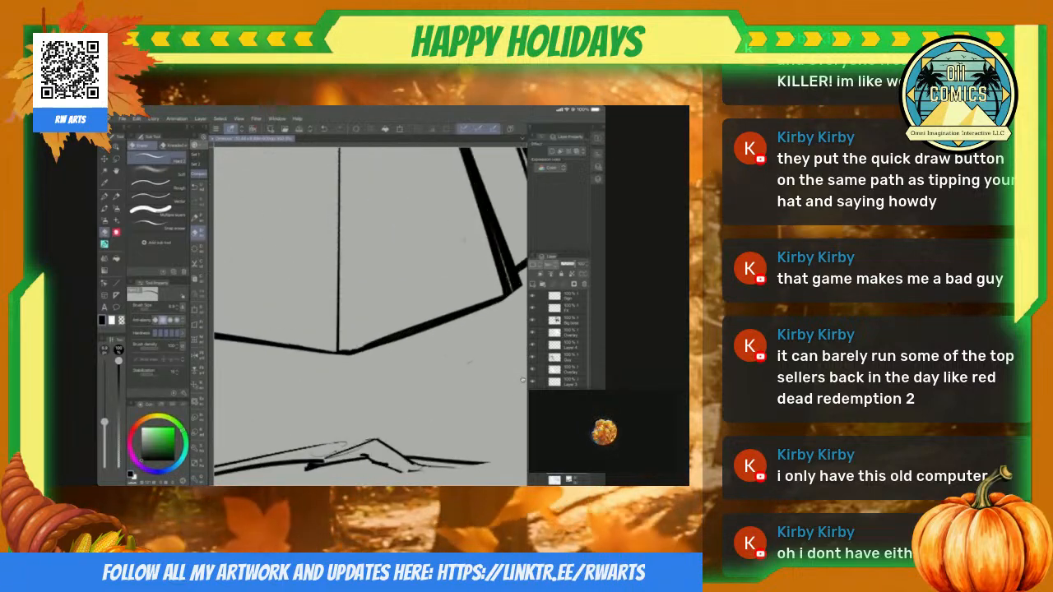
key("p")
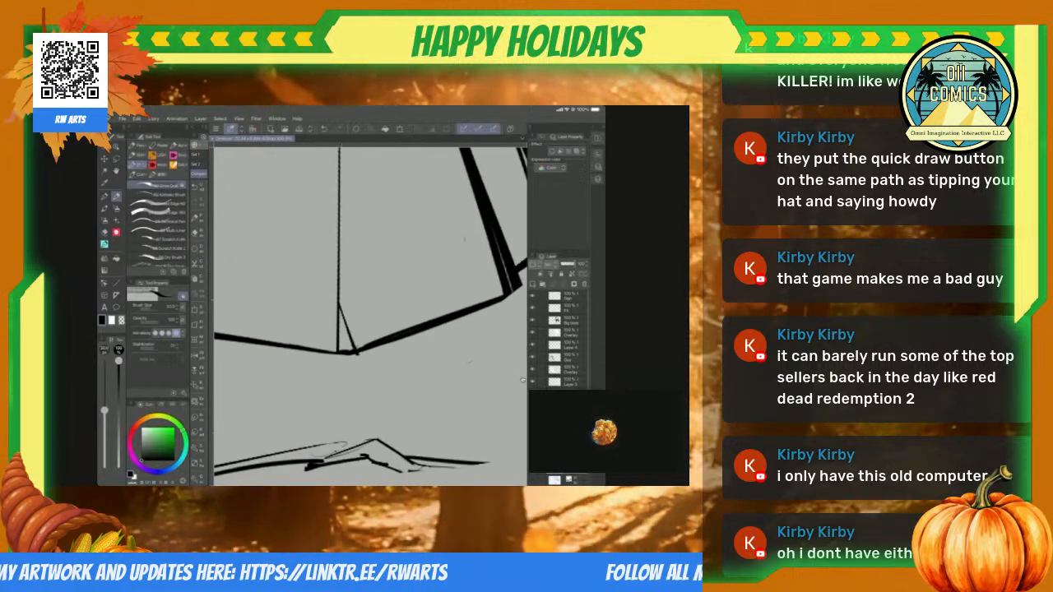
left_click_drag(342, 301, 358, 354)
scroll(370, 317, "down", 4)
scroll(370, 316, "up", 2)
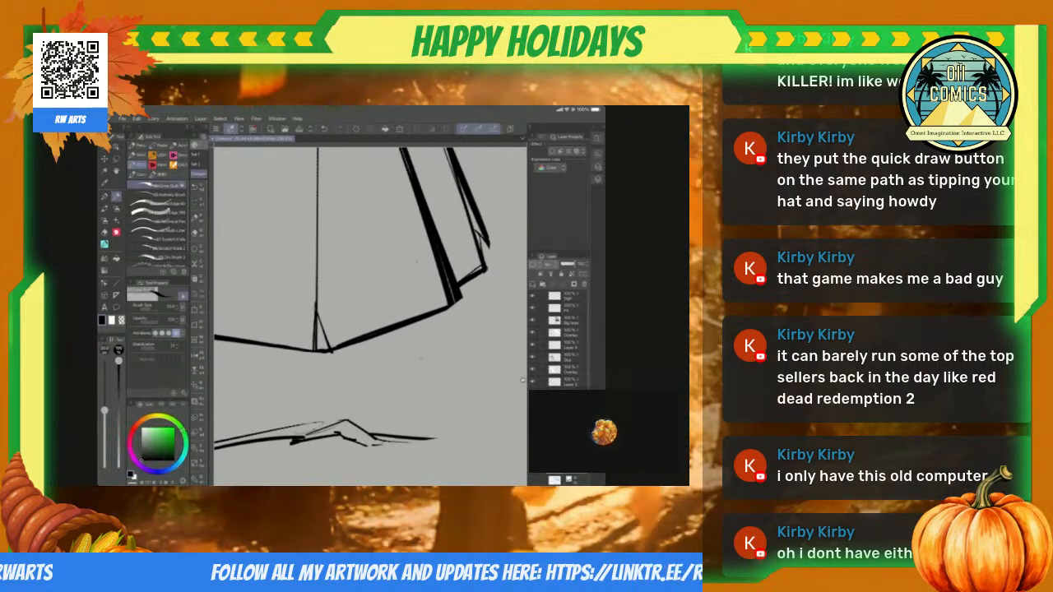
Step: Erase the stray stubs and faint lines around the rock's upper joint, where the thick edge bends downward
scroll(370, 317, "down", 2)
scroll(371, 316, "up", 4)
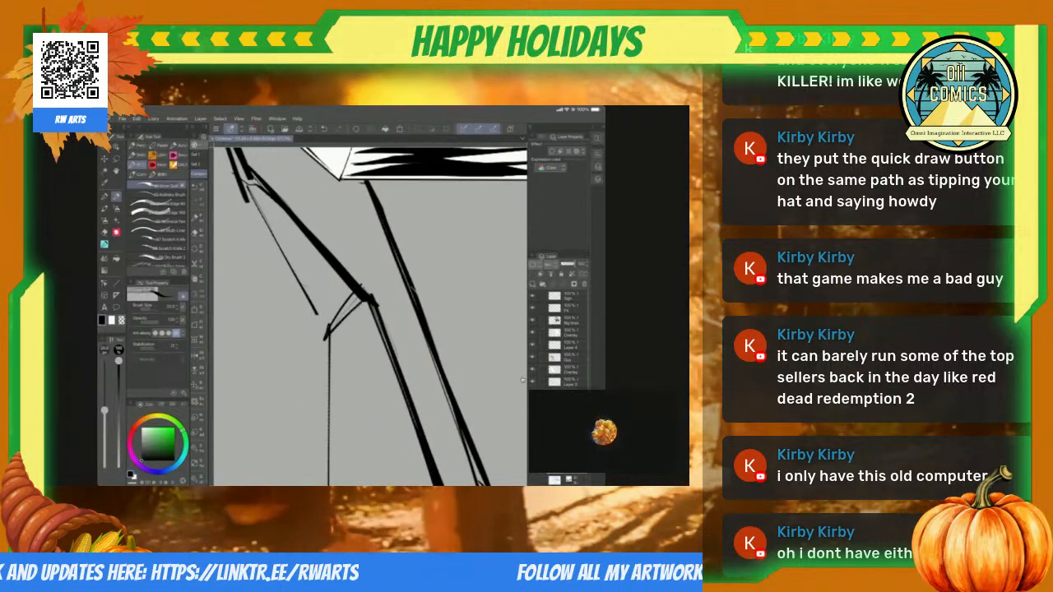
scroll(370, 316, "up", 2)
key("e")
left_click_drag(339, 328, 336, 359)
left_click_drag(289, 233, 299, 247)
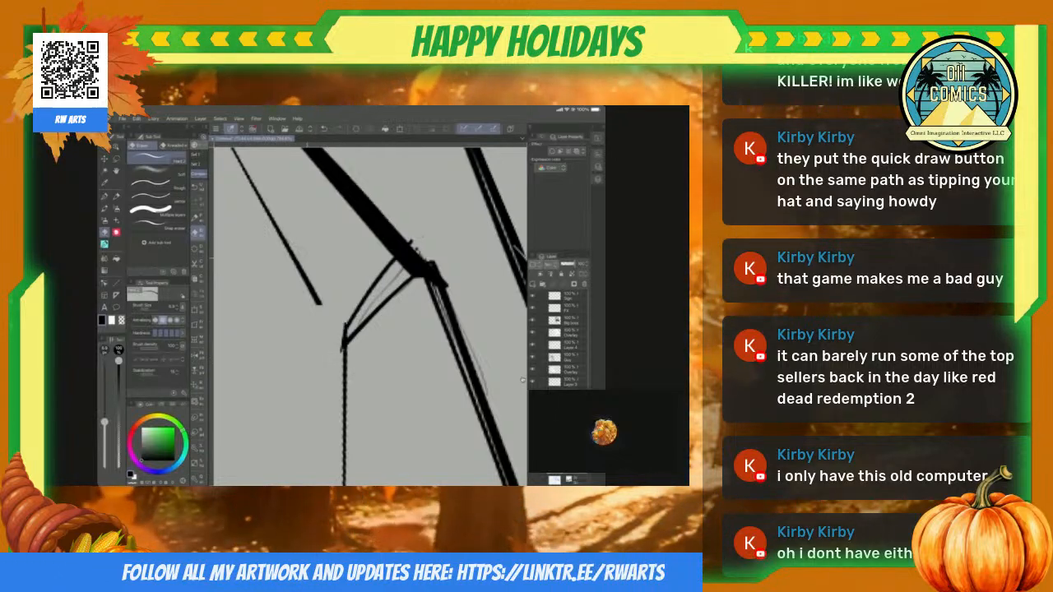
left_click_drag(423, 249, 406, 238)
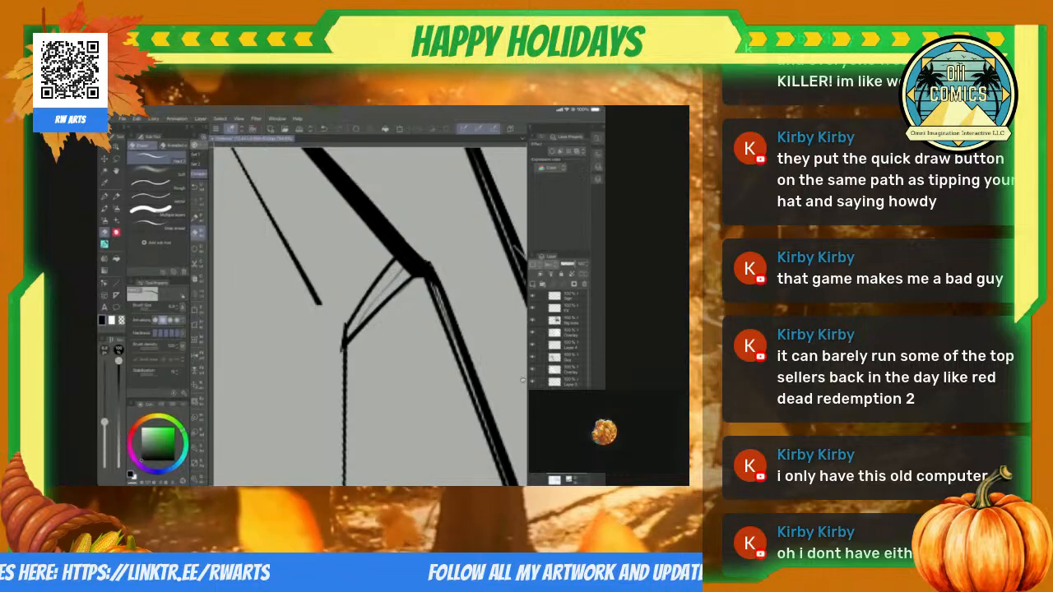
Step: Ink a line extending the rock's short inner edge down to the corner of the small triangular facet
key("p")
left_click_drag(293, 253, 345, 331)
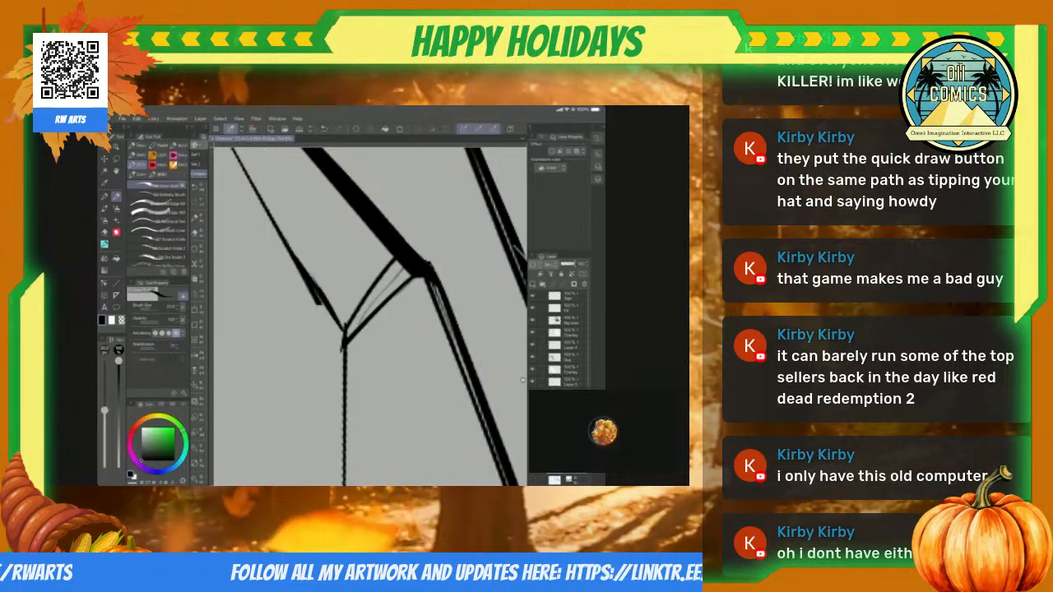
scroll(370, 317, "down", 5)
scroll(370, 317, "up", 3)
scroll(370, 316, "up", 3)
Step: Erase along the rock's thick slanted edge above the joint to make it thinner and more tapered
key("e")
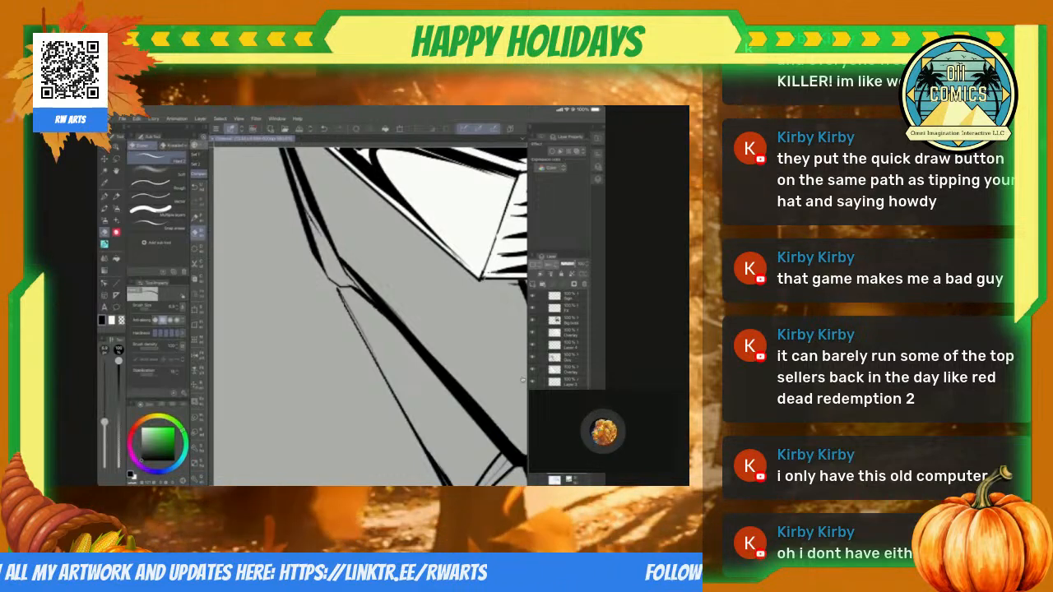
scroll(370, 317, "down", 5)
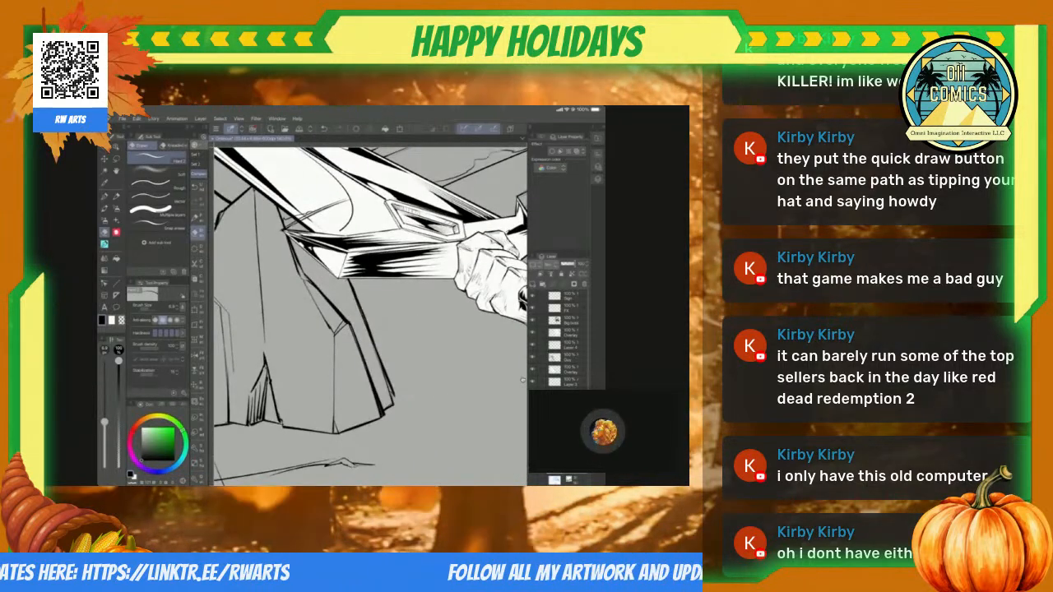
scroll(370, 317, "up", 3)
scroll(371, 316, "up", 3)
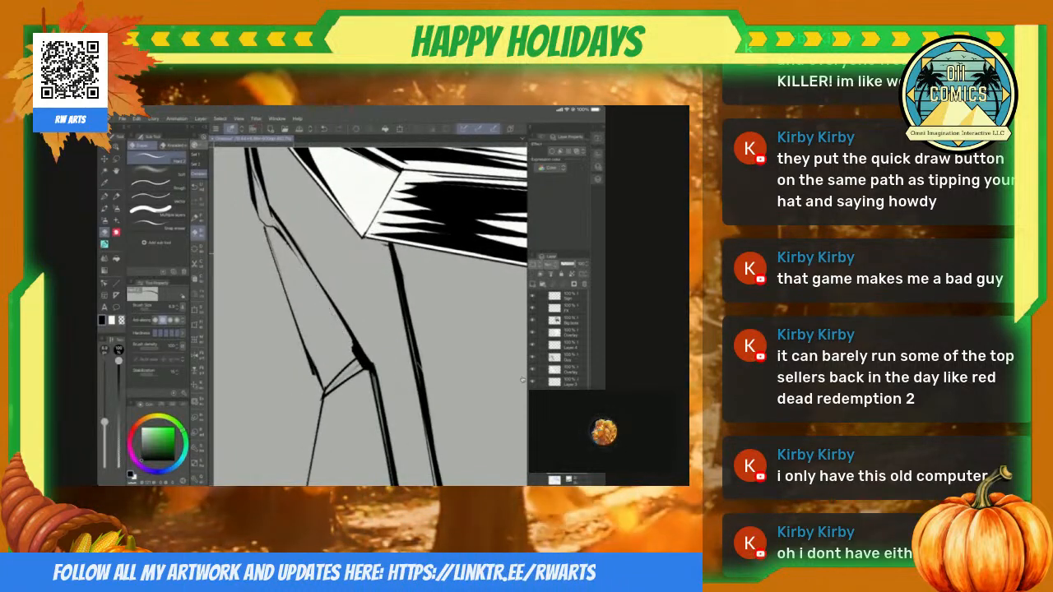
scroll(370, 317, "up", 3)
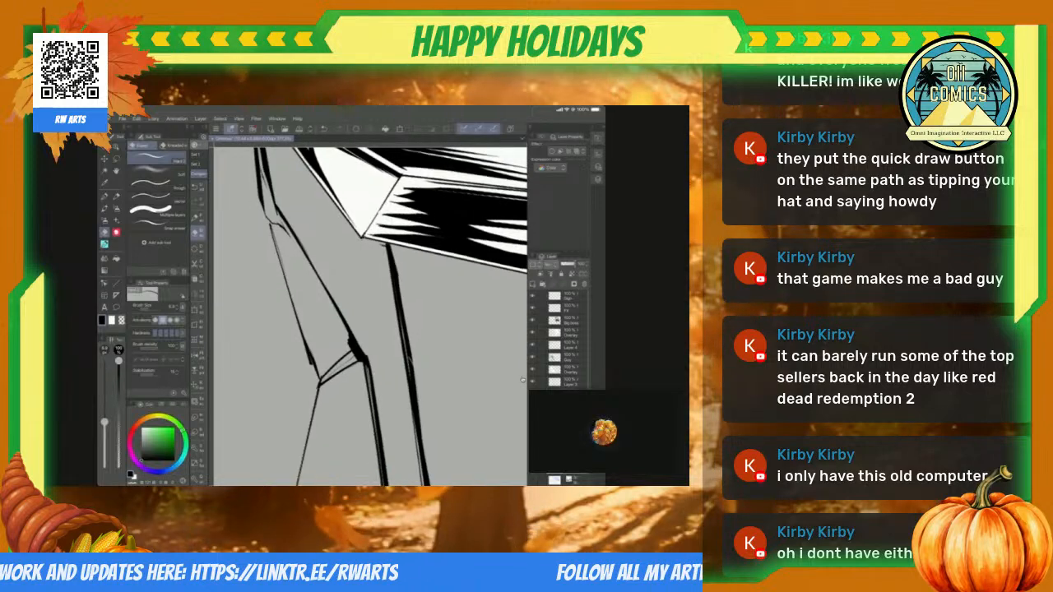
left_click_drag(325, 325, 335, 344)
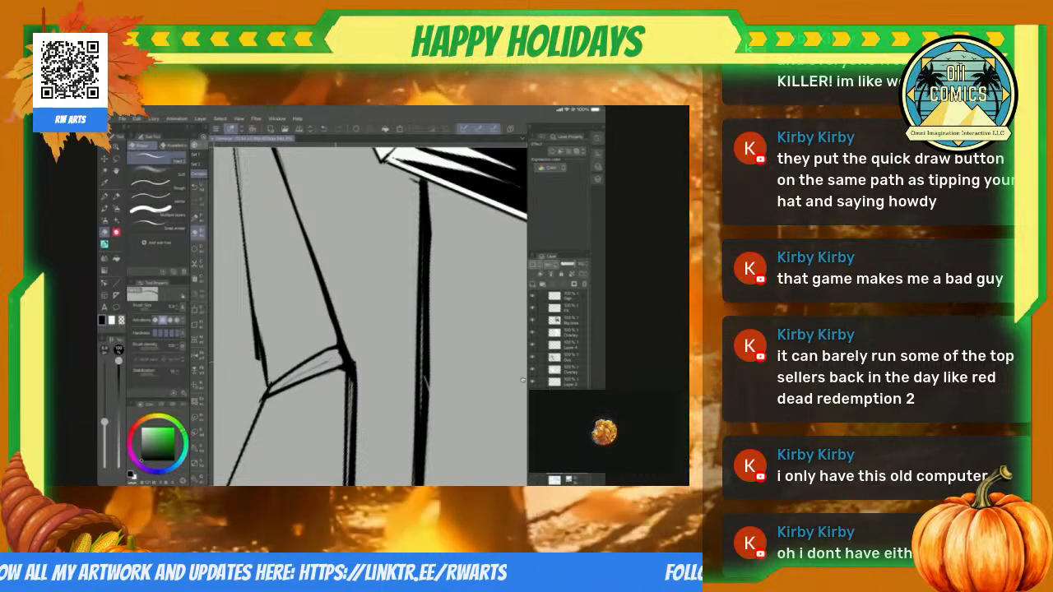
scroll(370, 317, "down", 5)
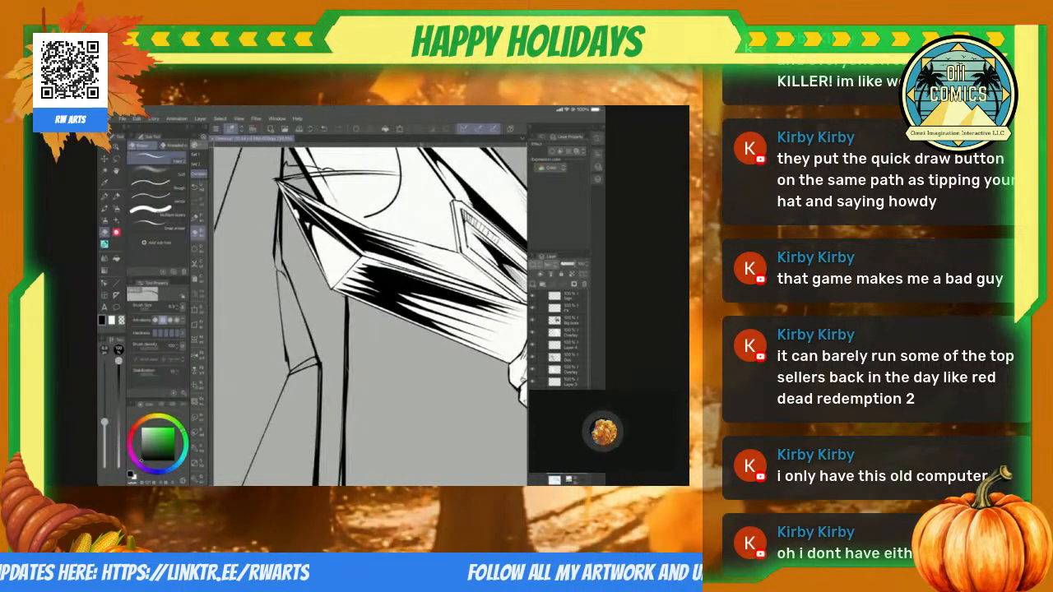
scroll(370, 316, "down", 5)
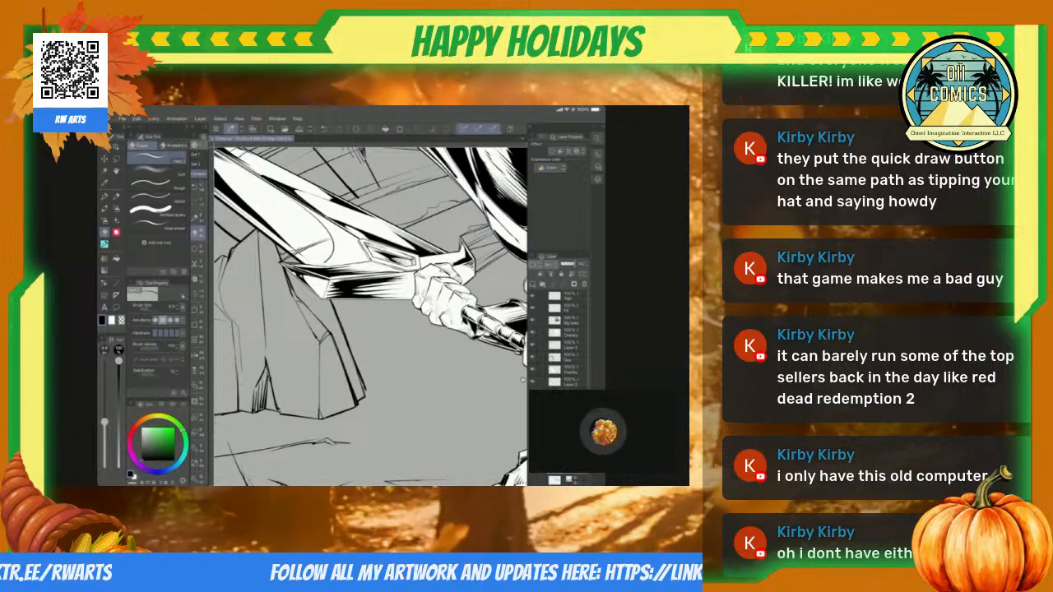
Step: Trim the left stroke of the wedge-shaped crack at the rock's base into a thin, tapered line with the eraser
scroll(371, 317, "up", 6)
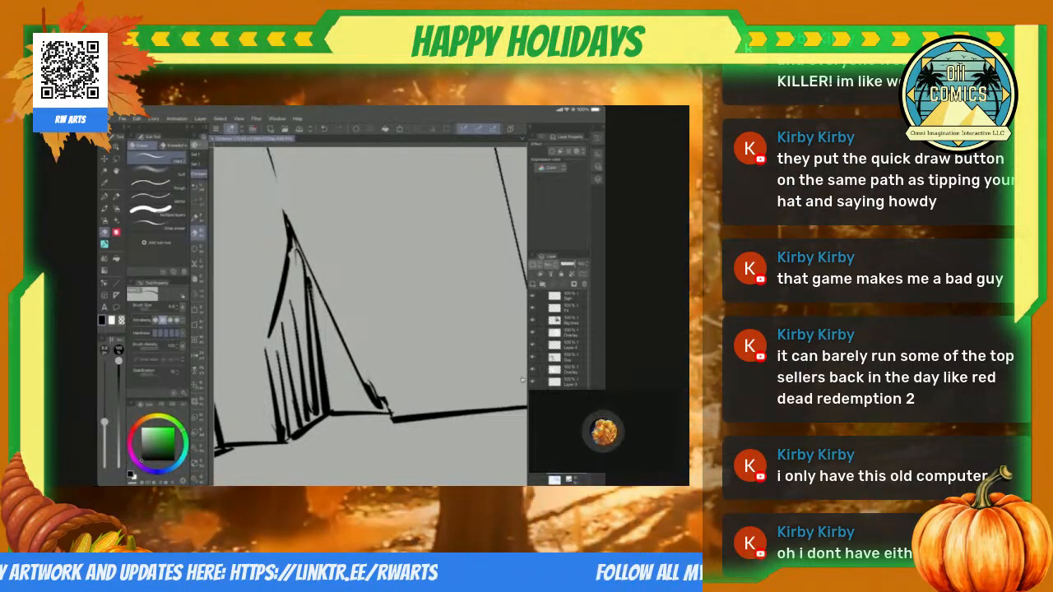
left_click_drag(329, 413, 485, 375)
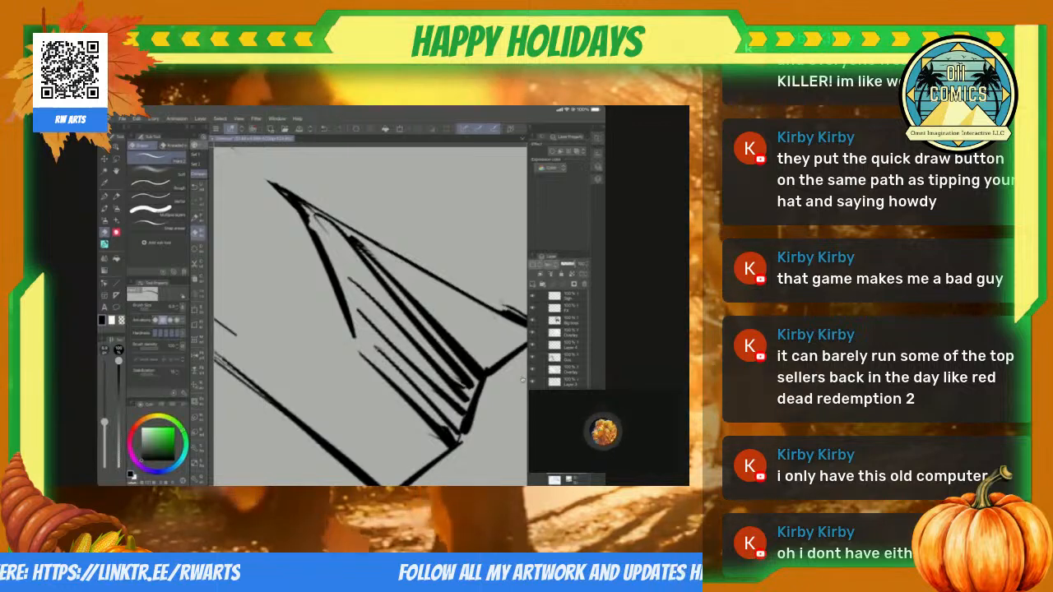
left_click_drag(311, 221, 356, 337)
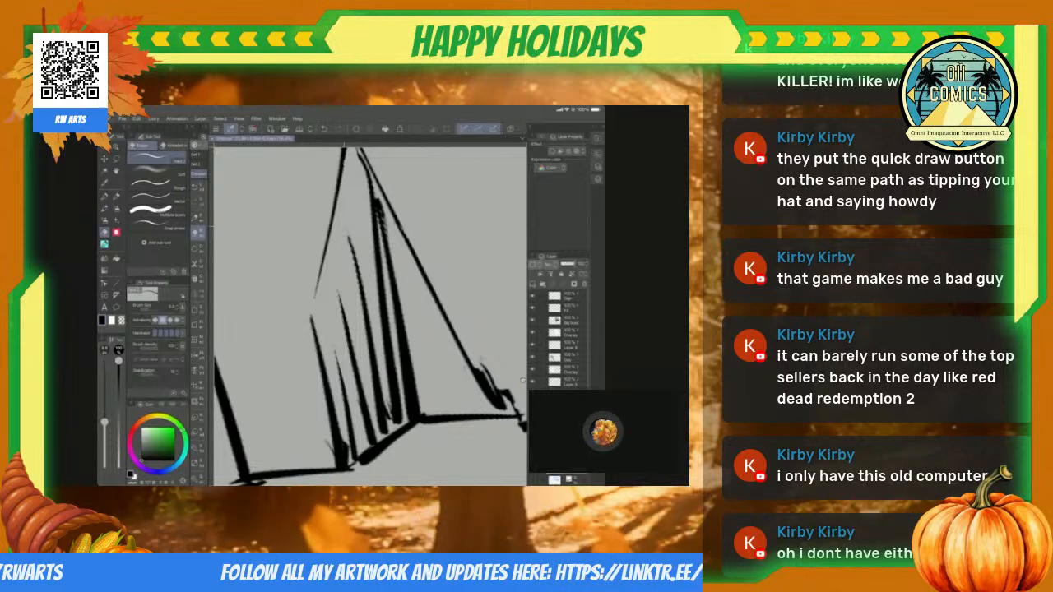
scroll(522, 380, "down", 5)
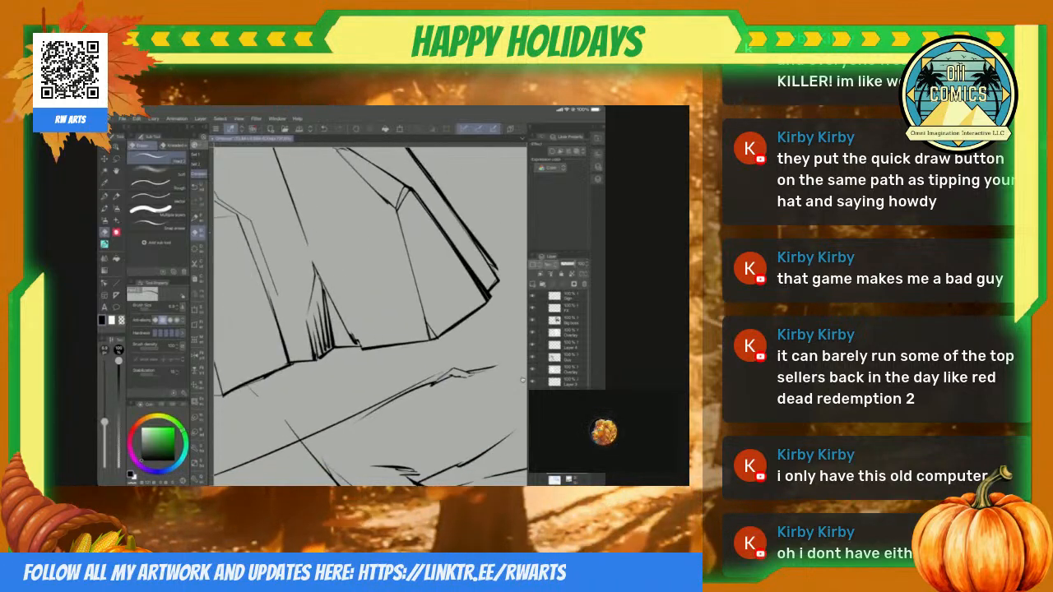
Step: Ink the lower end of the crack's right edge so that it joins the rock's base line without a gap
scroll(522, 380, "up", 3)
key("p")
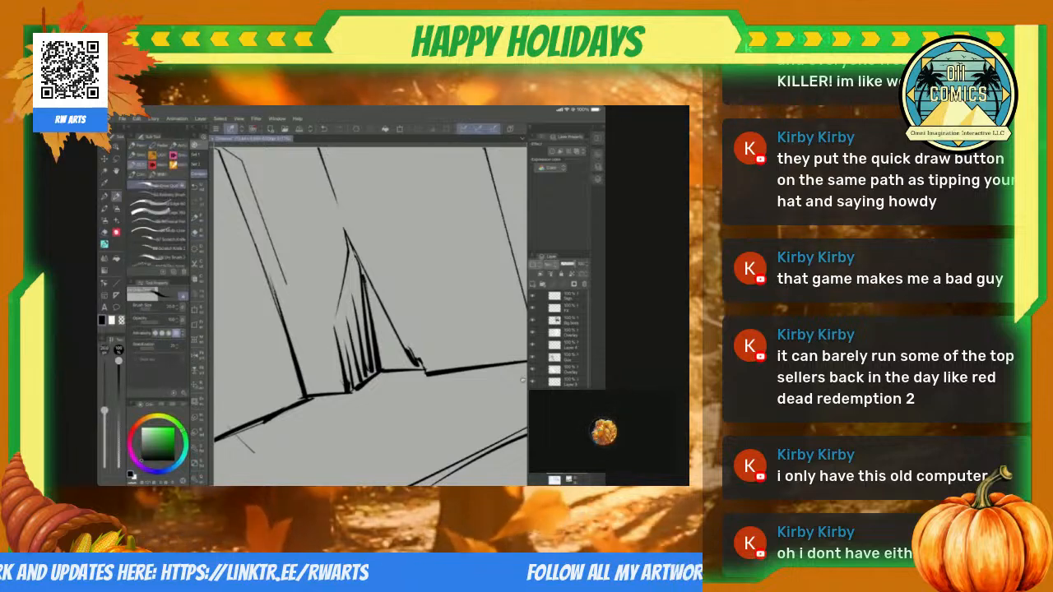
scroll(522, 380, "up", 5)
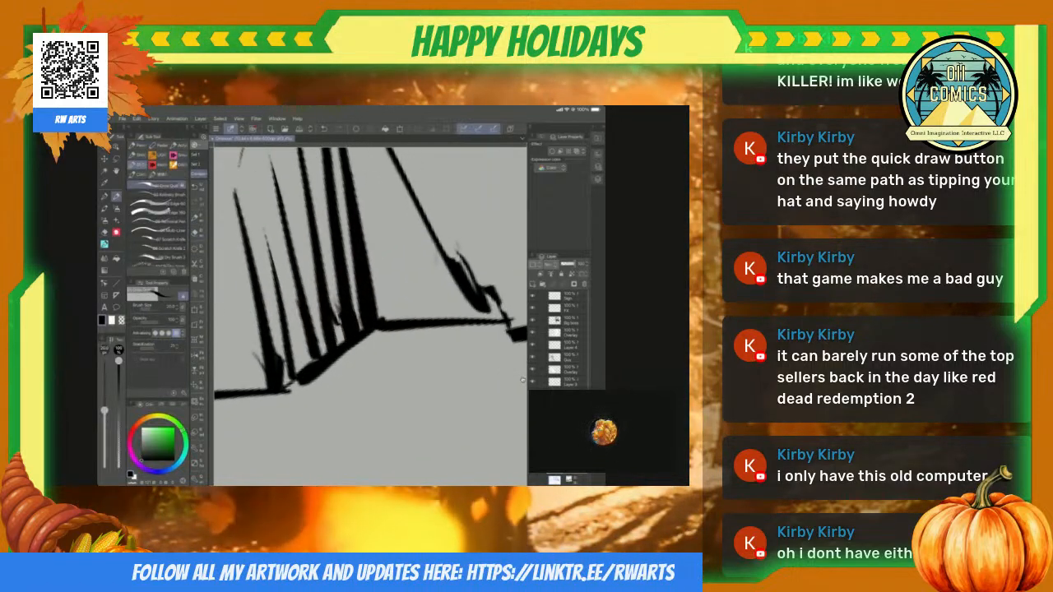
scroll(523, 380, "down", 4)
scroll(522, 380, "up", 1)
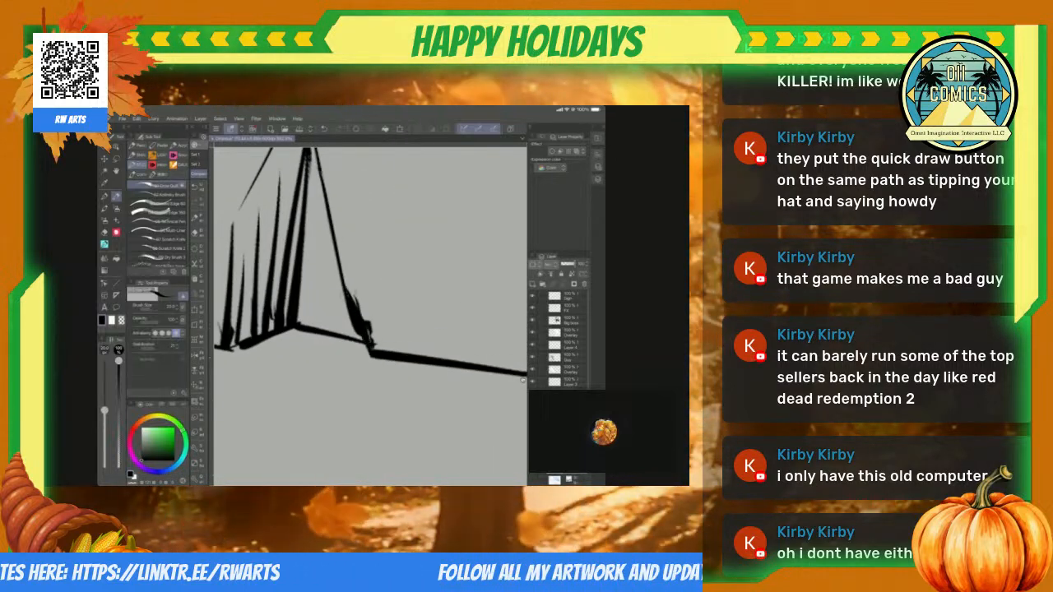
scroll(523, 380, "down", 3)
scroll(522, 380, "up", 2)
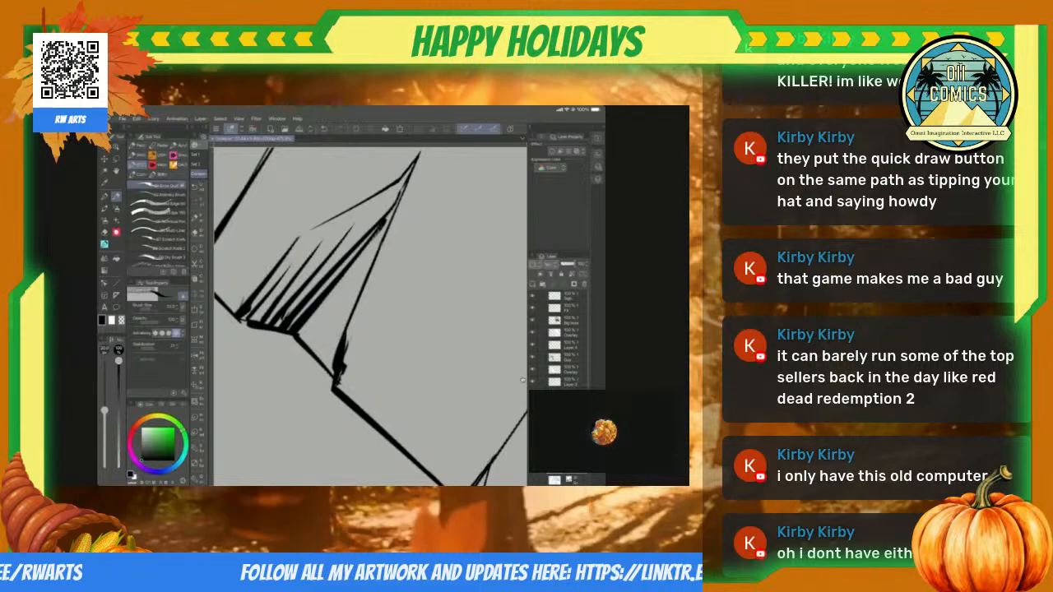
scroll(523, 380, "down", 3)
Step: Select the right side of the wedge-shaped crack in freehand sections and fill it with solid black up to the hatching
key("m")
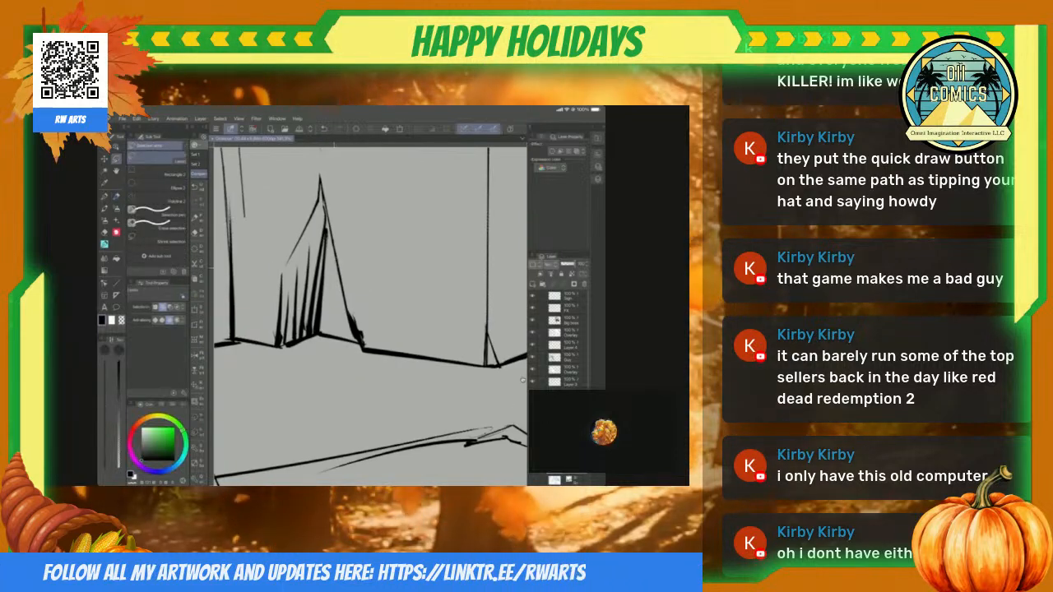
mouse_move(335, 263)
left_mouse_down()
mouse_move(321, 331)
mouse_move(357, 339)
left_mouse_up()
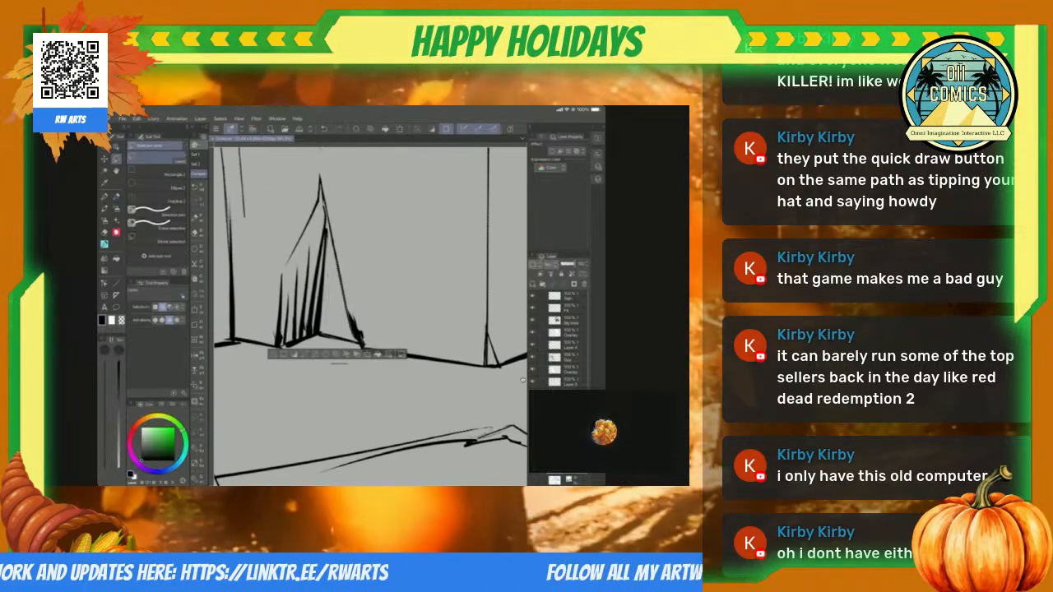
left_click(377, 354)
key("ctrl+d")
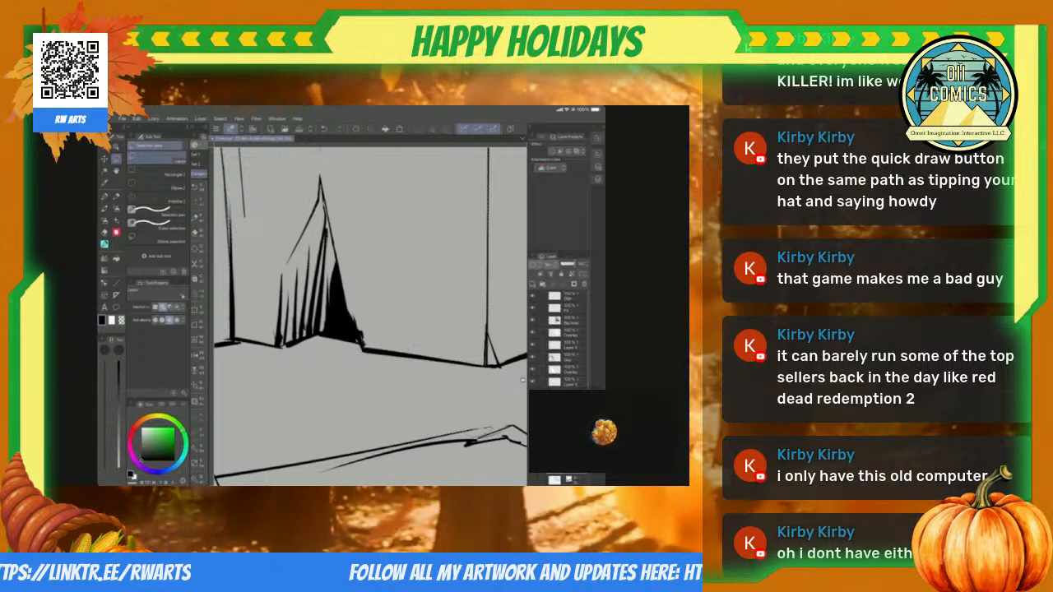
mouse_move(337, 305)
left_mouse_down()
mouse_move(338, 329)
mouse_move(336, 288)
left_mouse_up()
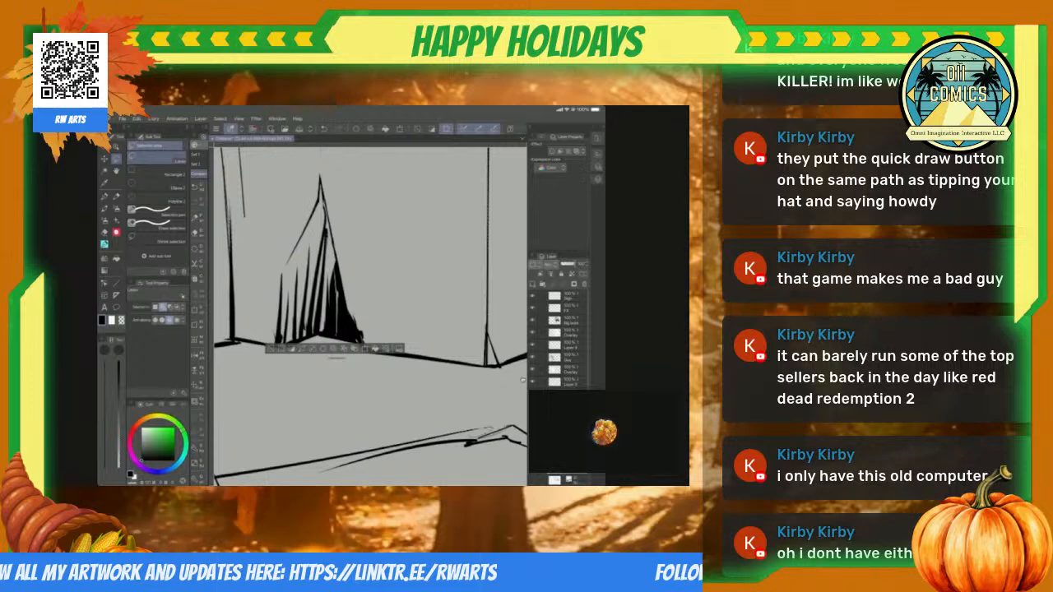
key("ctrl+d")
scroll(523, 380, "down", 8)
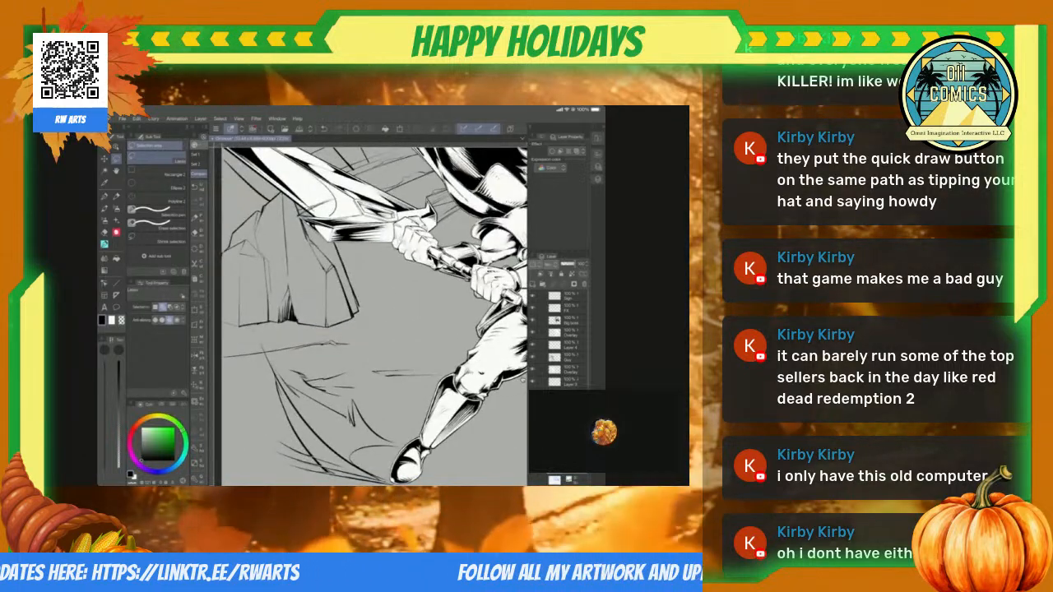
Step: Fill a narrow black shadow along the bent inner line on the rock's upper left, tapering to a point at its lower end
scroll(522, 380, "up", 8)
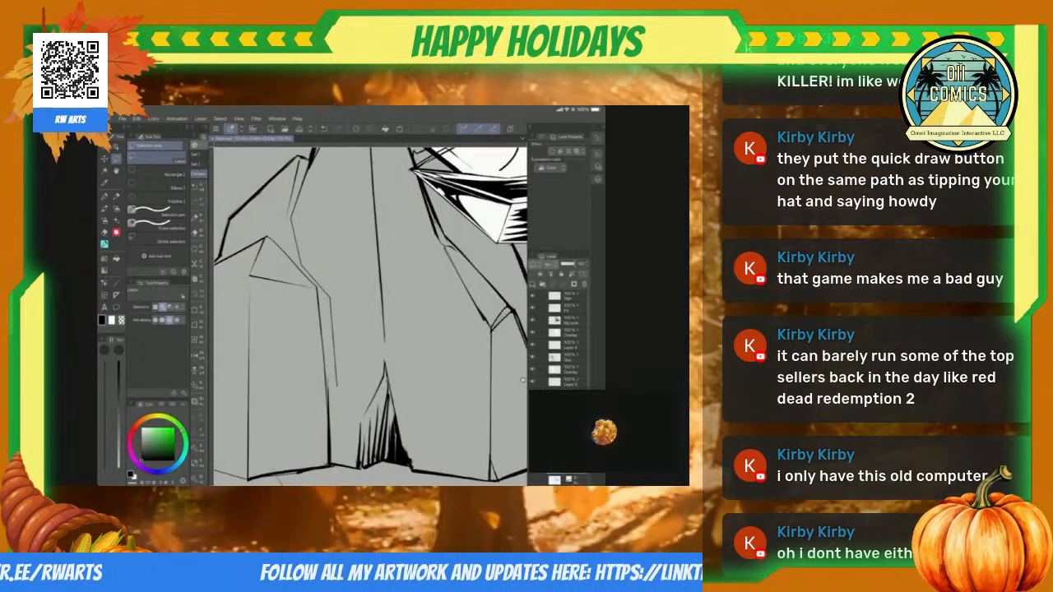
scroll(522, 380, "up", 2)
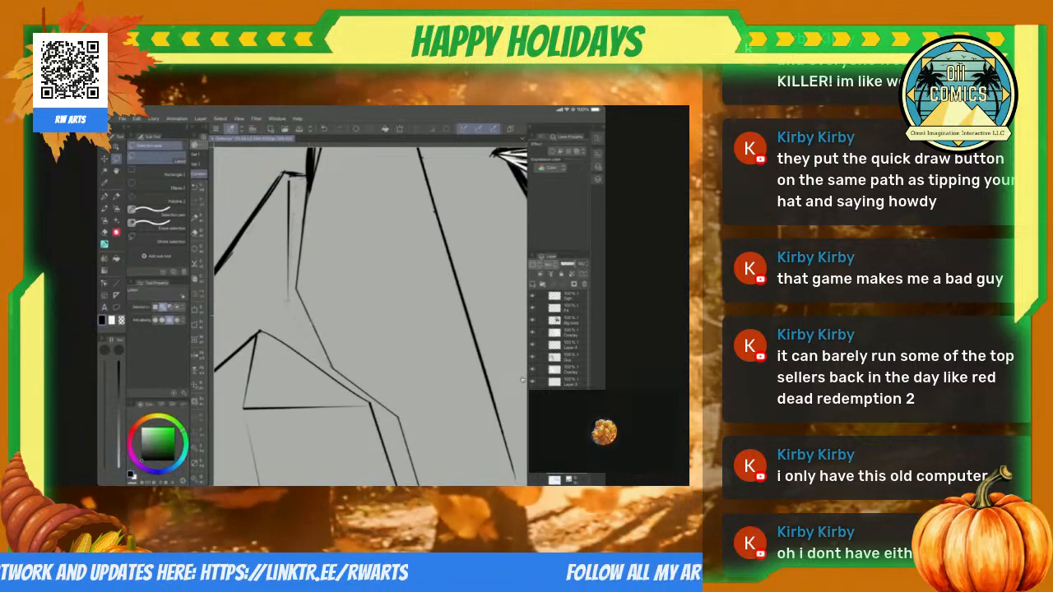
left_click_drag(288, 301, 297, 286)
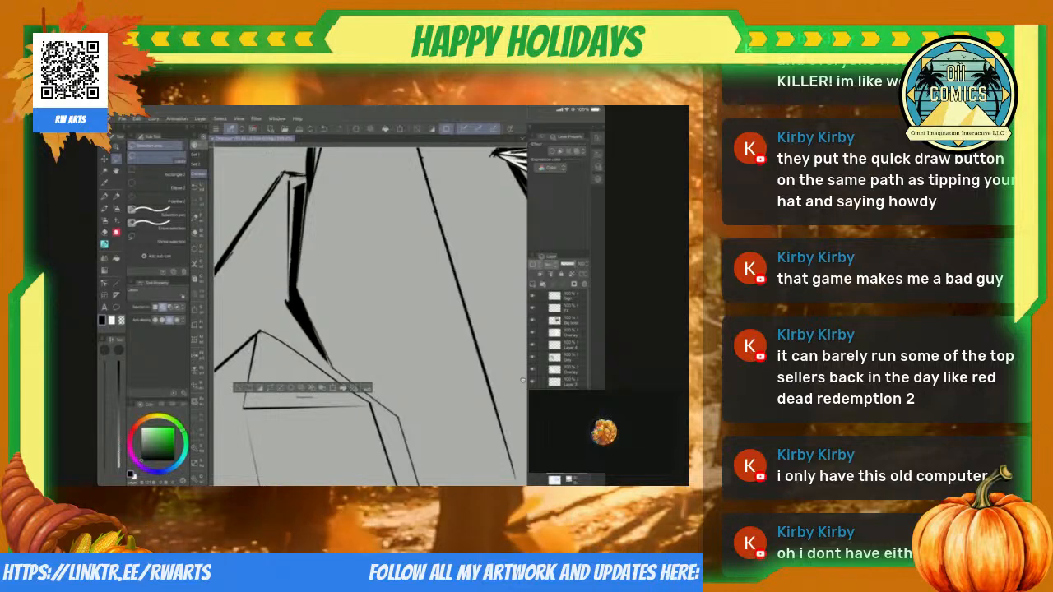
key("ctrl+d")
scroll(522, 380, "down", 6)
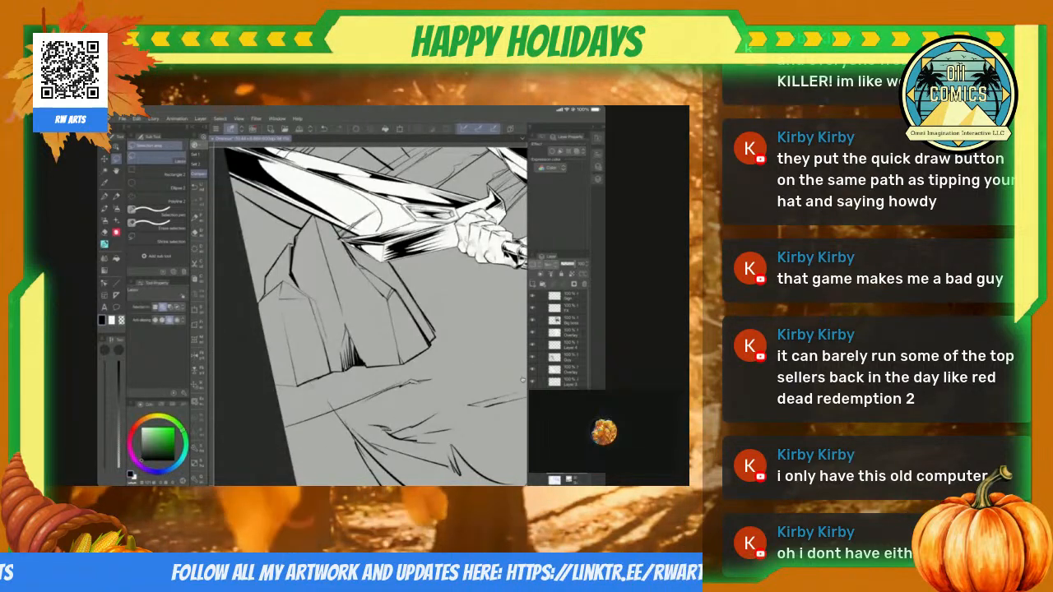
Step: Fill the slanted facet on the rock's upper-left shoulder with black, leaving a thin light rim along its outer edge
scroll(522, 380, "up", 5)
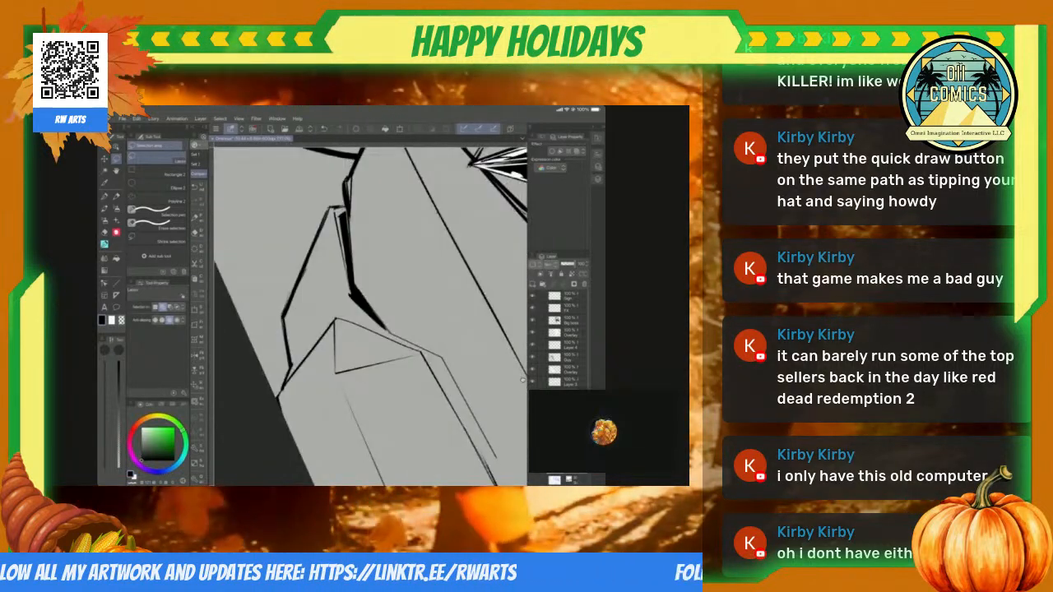
mouse_move(333, 291)
left_mouse_down()
mouse_move(289, 359)
mouse_move(329, 243)
left_mouse_up()
key("alt+Delete")
key("ctrl+d")
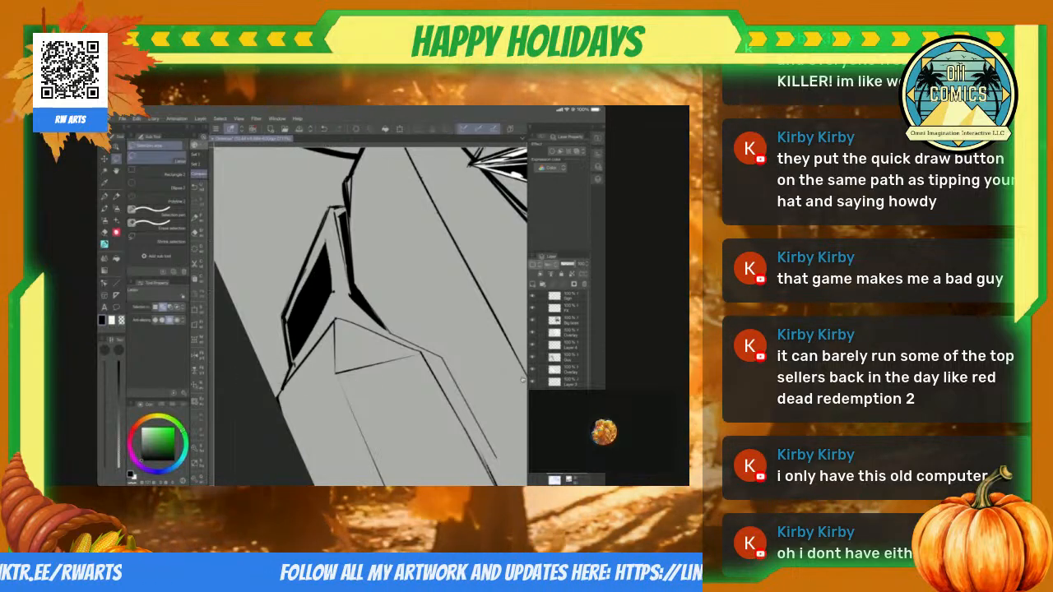
scroll(522, 380, "down", 5)
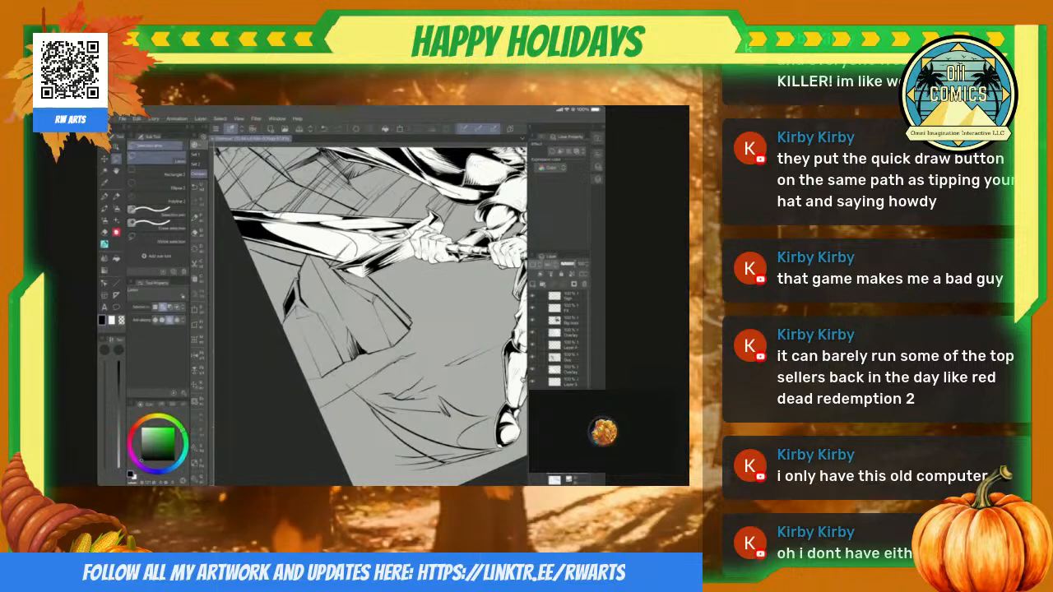
Step: Fill the lower part of the rock's leftmost face with solid black, from the page edge to its vertical corner line
scroll(522, 380, "up", 5)
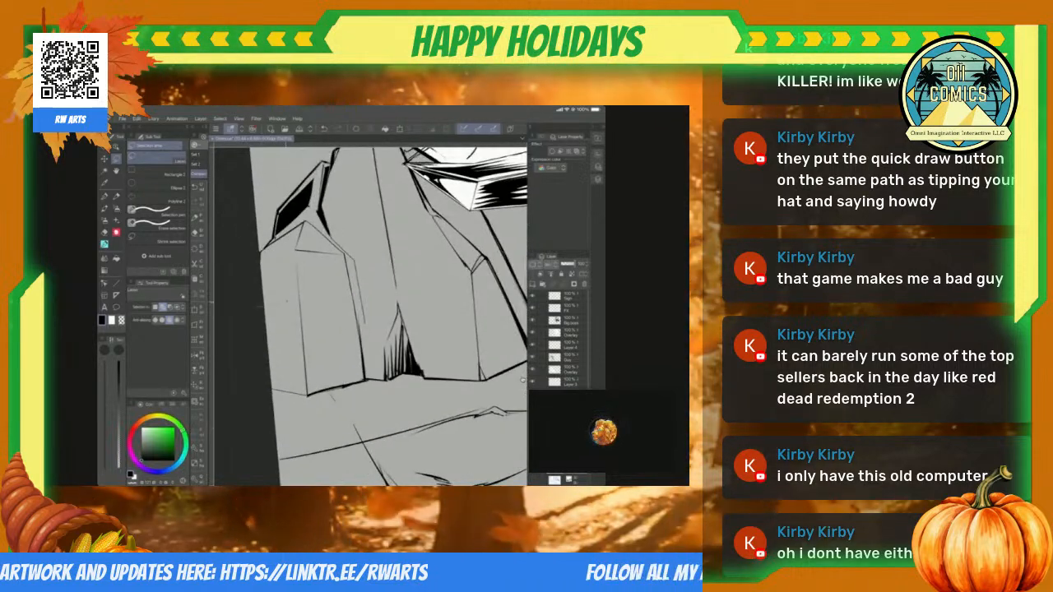
left_click_drag(298, 256, 264, 257)
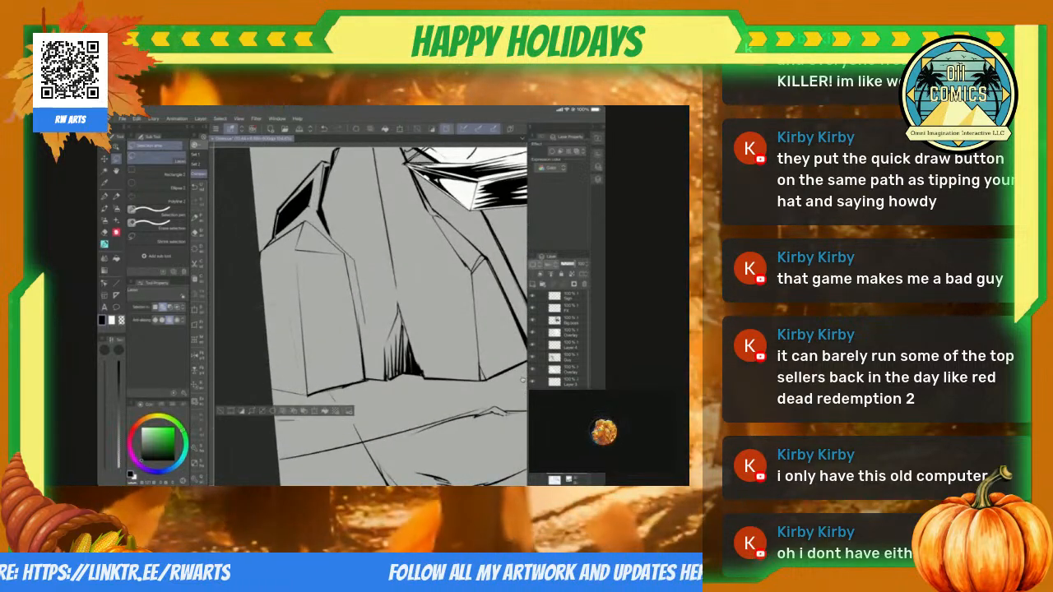
key("alt+BackSpace")
key("ctrl+d")
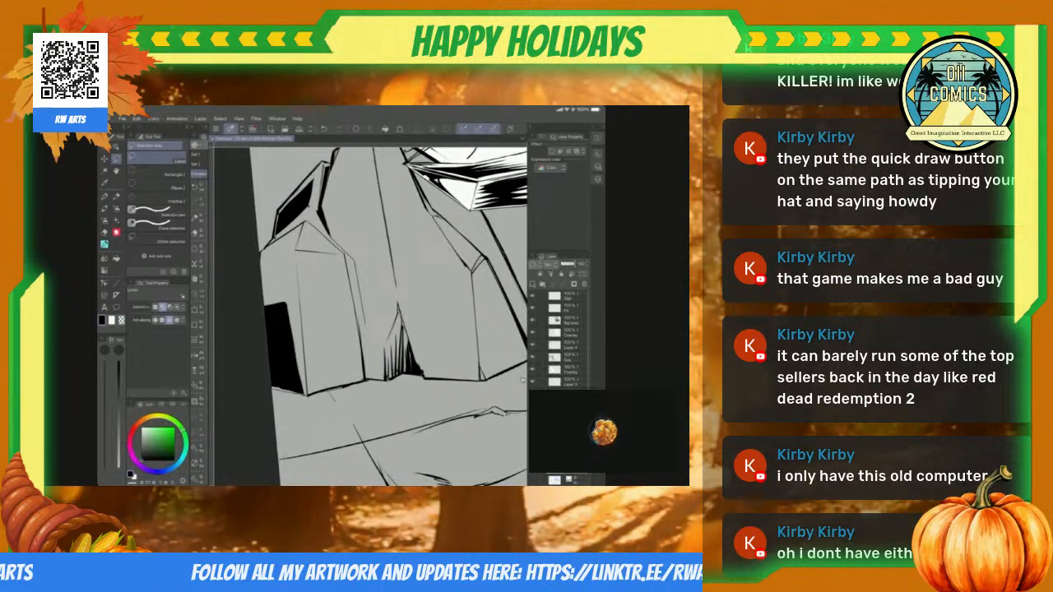
key("p")
scroll(522, 380, "up", 3)
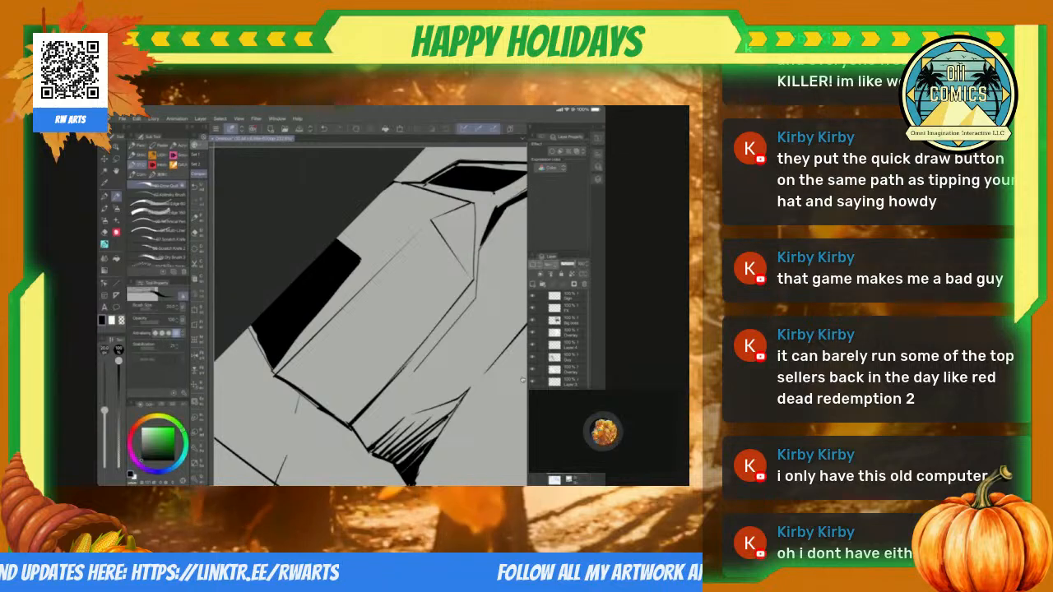
scroll(522, 380, "up", 2)
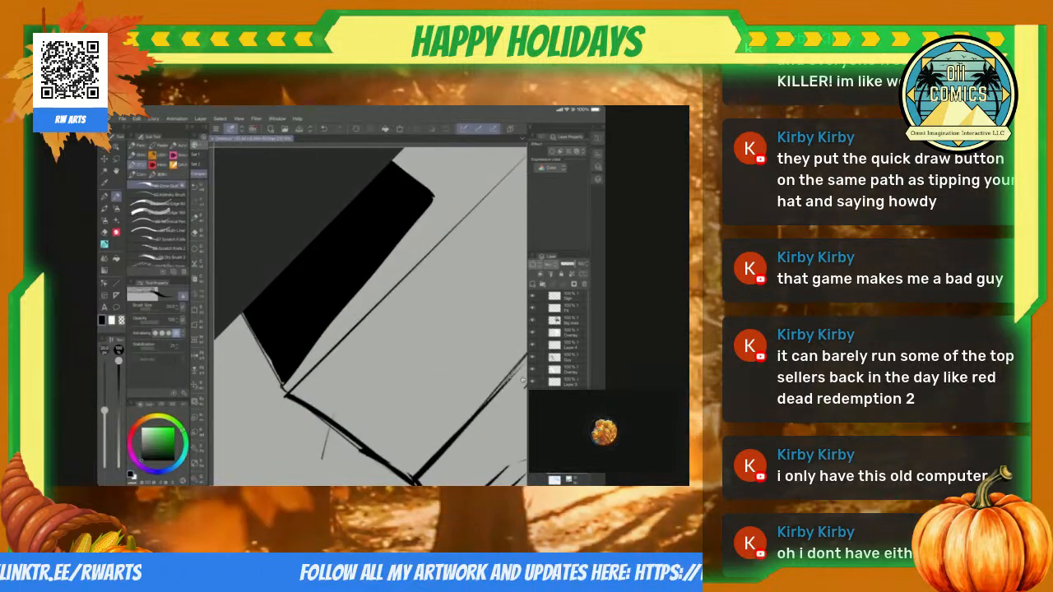
scroll(522, 380, "down", 5)
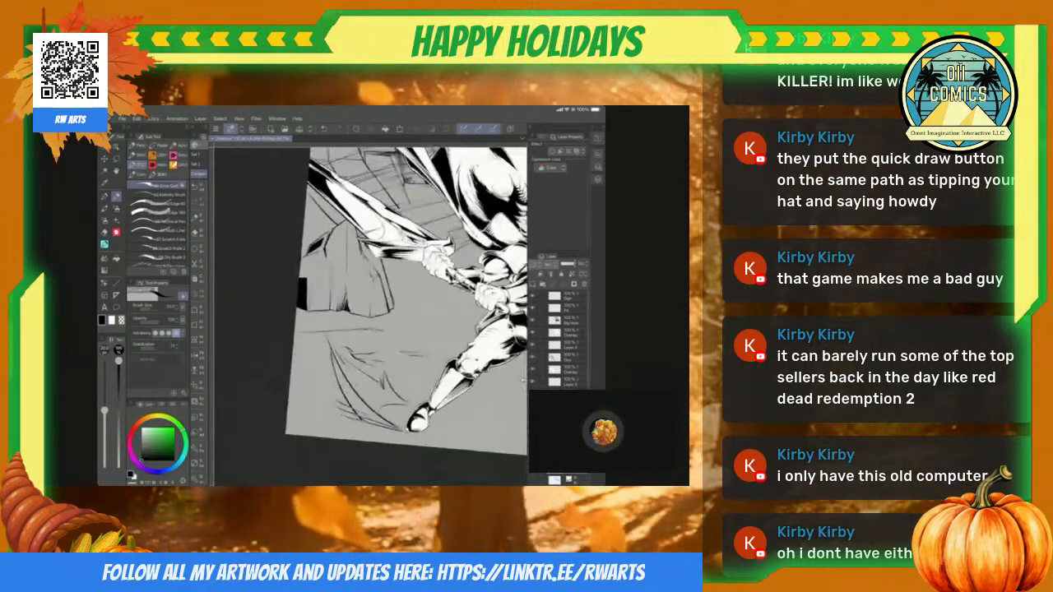
scroll(522, 380, "up", 3)
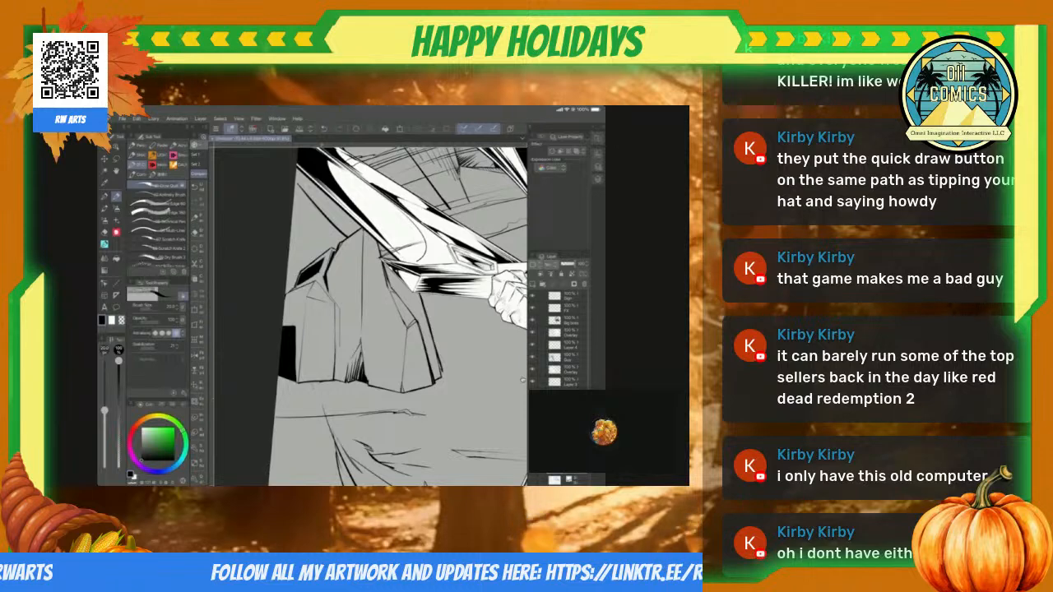
Step: Try to feather the right edge of the black lower-left face with hand-drawn tapering brush strokes
scroll(522, 380, "up", 4)
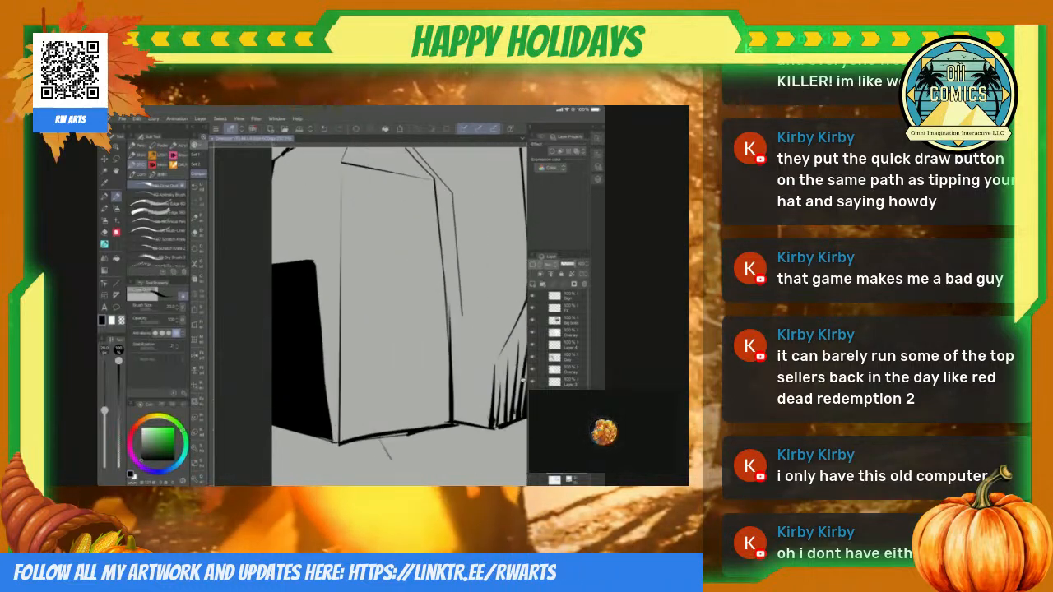
key("u")
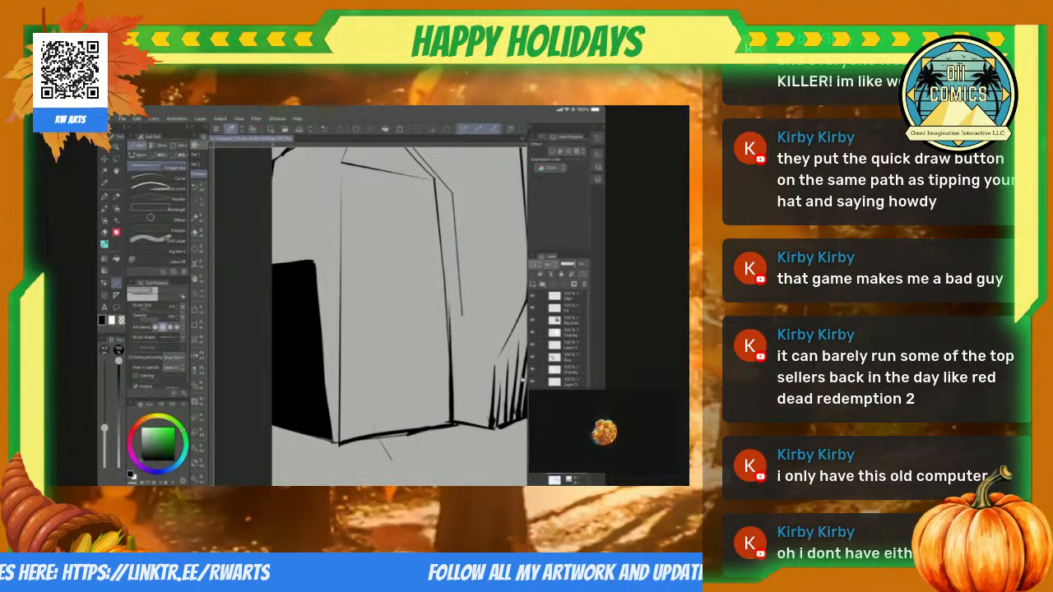
key("p")
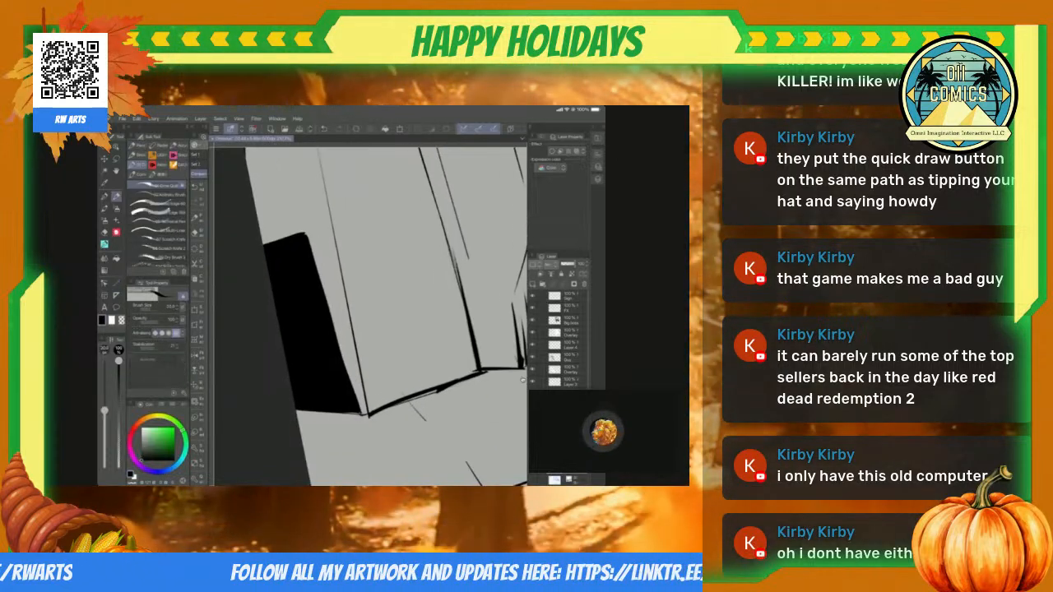
left_click_drag(312, 244, 361, 406)
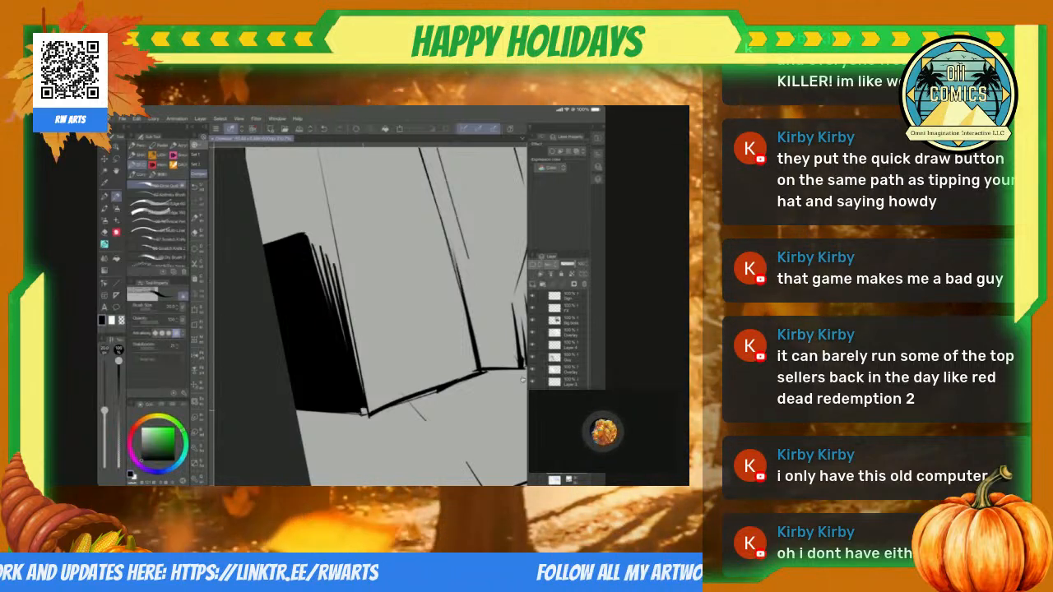
scroll(522, 379, "down", 5)
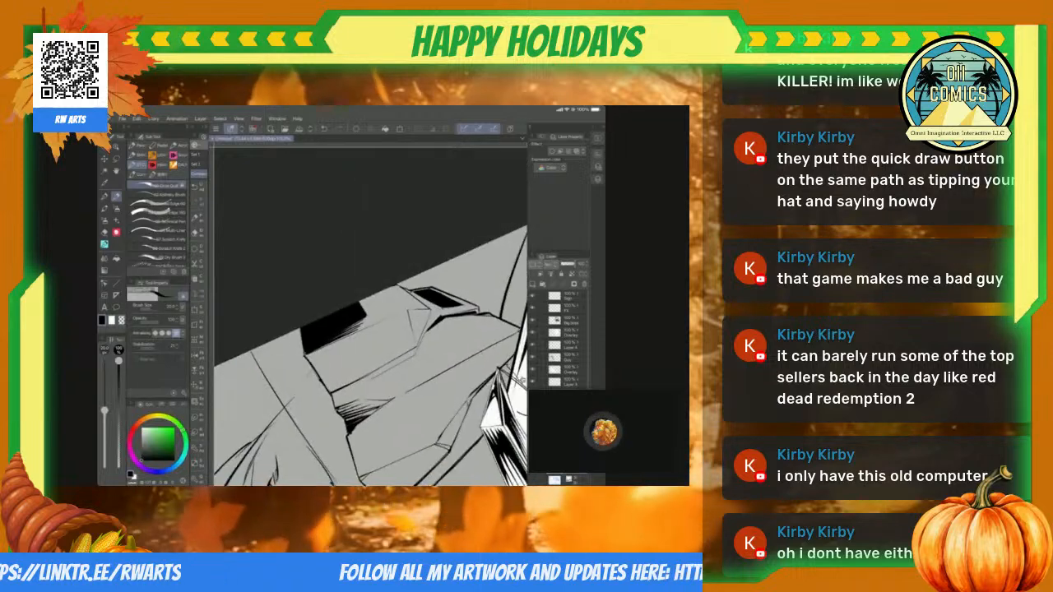
scroll(523, 379, "up", 4)
scroll(523, 379, "down", 4)
scroll(522, 379, "up", 5)
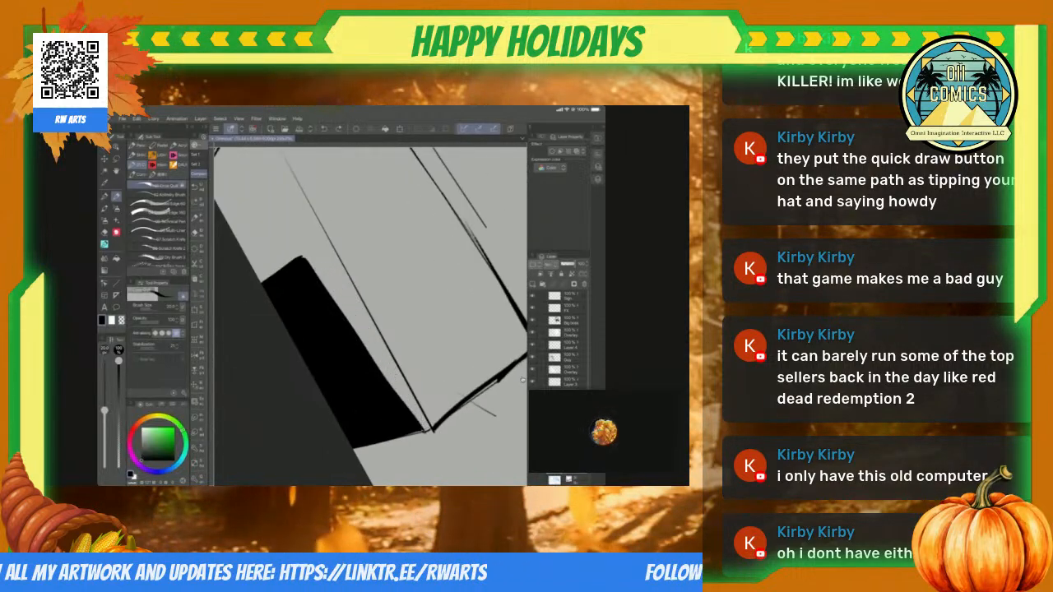
Step: Feather the right edge of the black lower-left face with tapering straight lines, and hatch the small triangular facet above it with fanned lines
key("u")
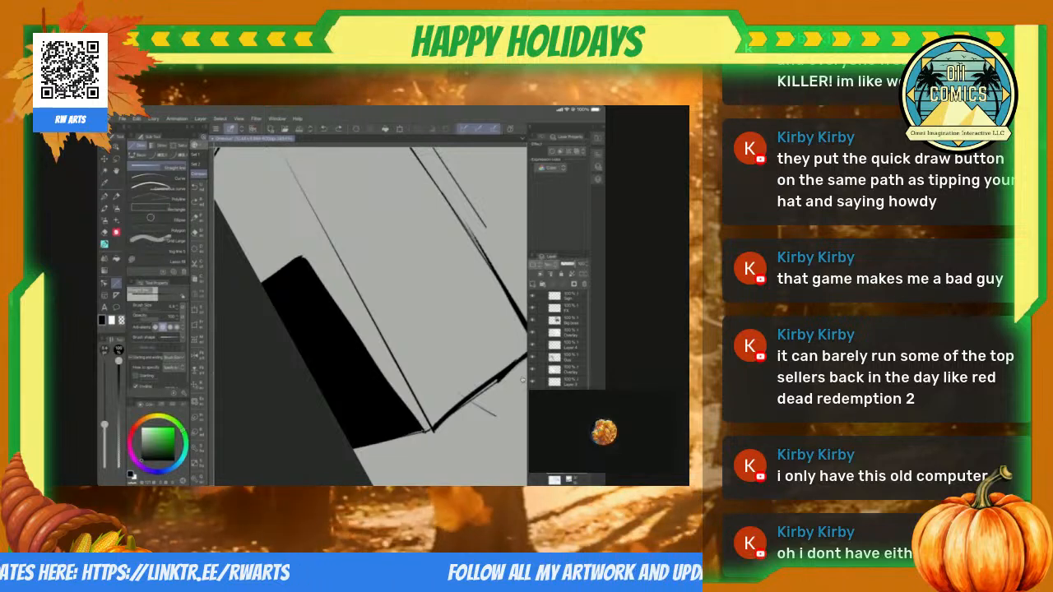
scroll(522, 380, "down", 4)
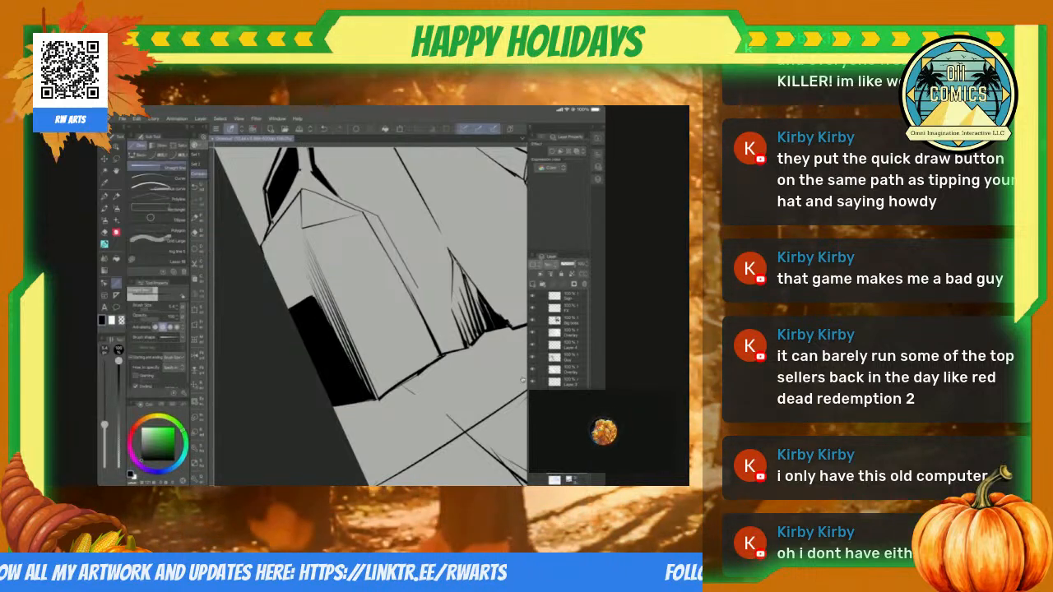
scroll(370, 317, "down", 5)
scroll(370, 317, "up", 5)
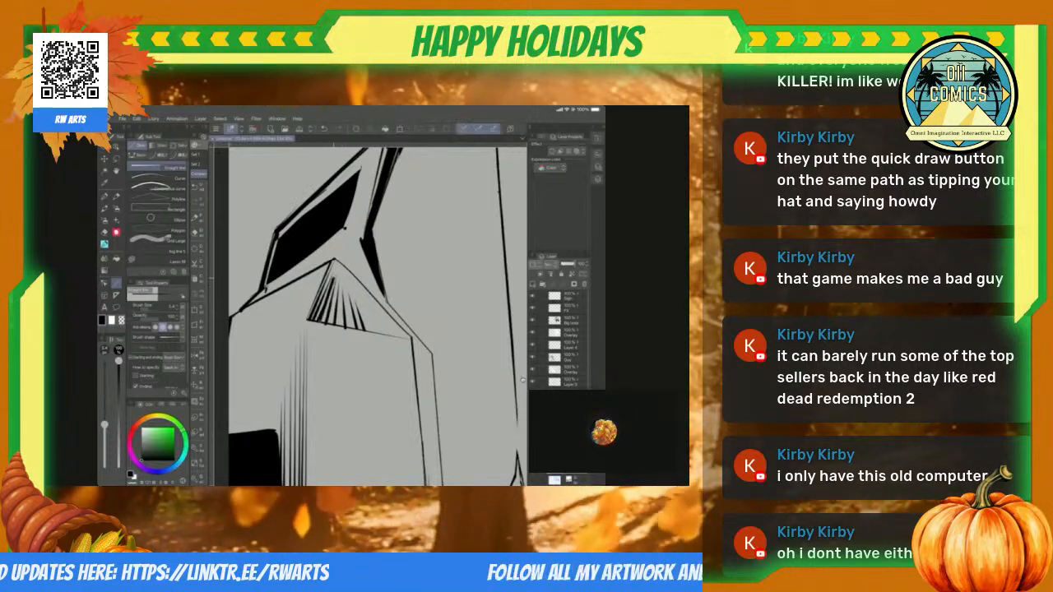
Step: Hatch the facet below the rock's upper-left slope with parallel tapering straight lines, starting from the bent black shadow
scroll(378, 316, "down", 5)
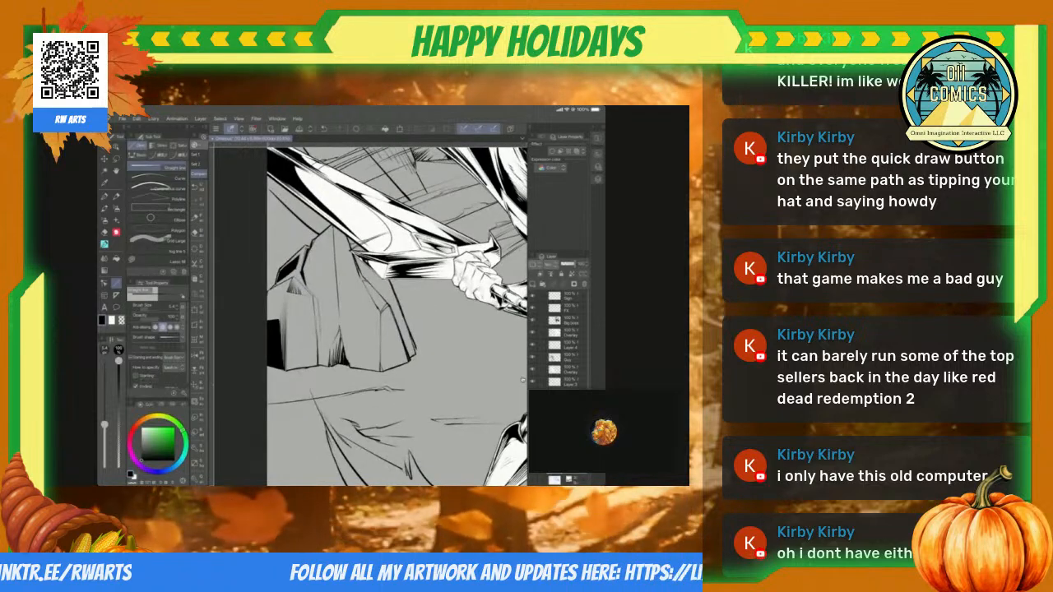
scroll(370, 316, "up", 5)
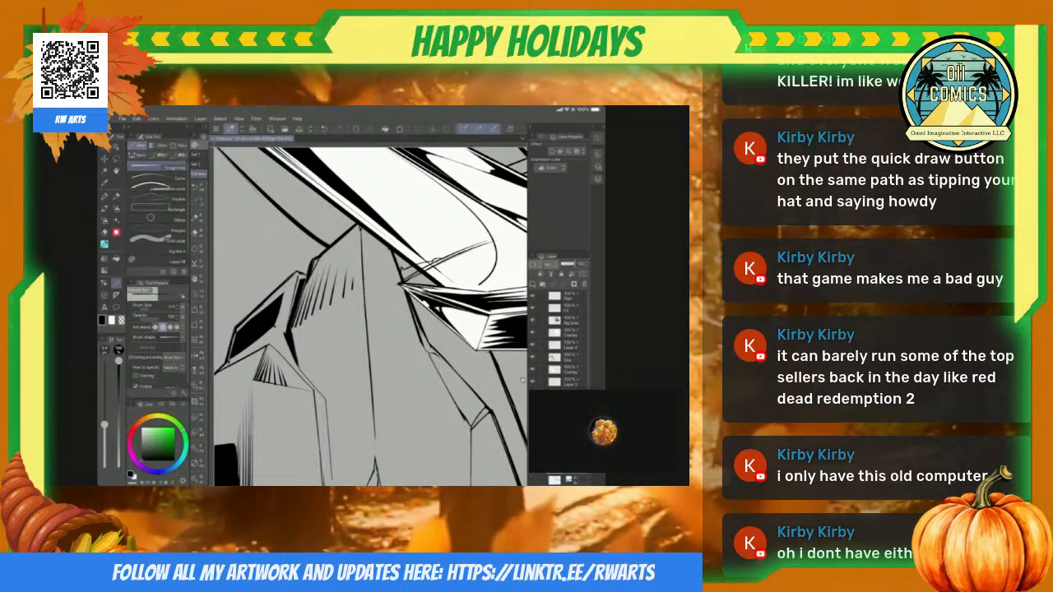
scroll(522, 380, "down", 5)
scroll(522, 380, "up", 5)
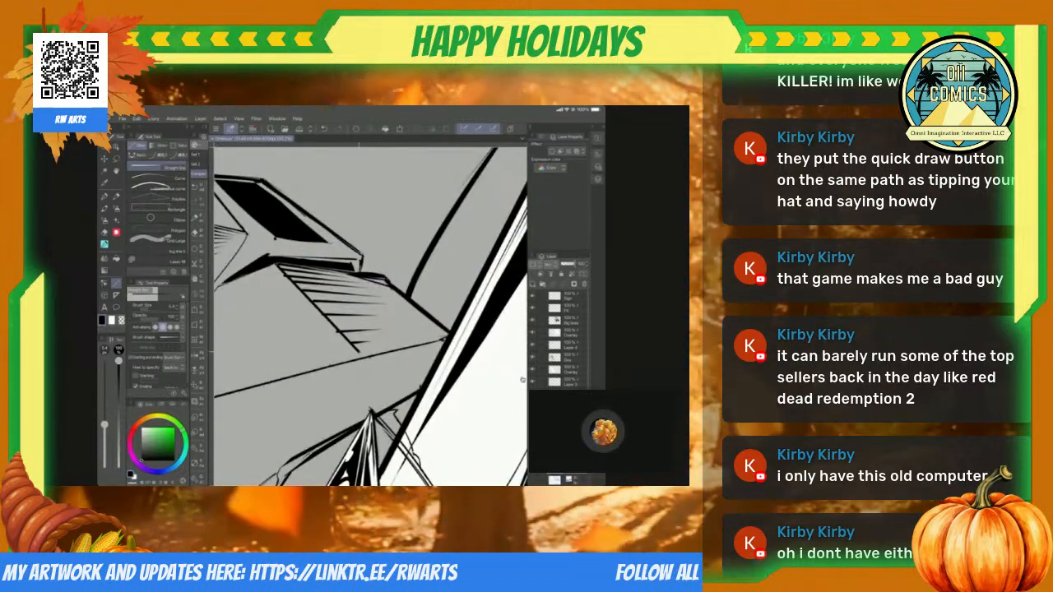
scroll(522, 380, "down", 5)
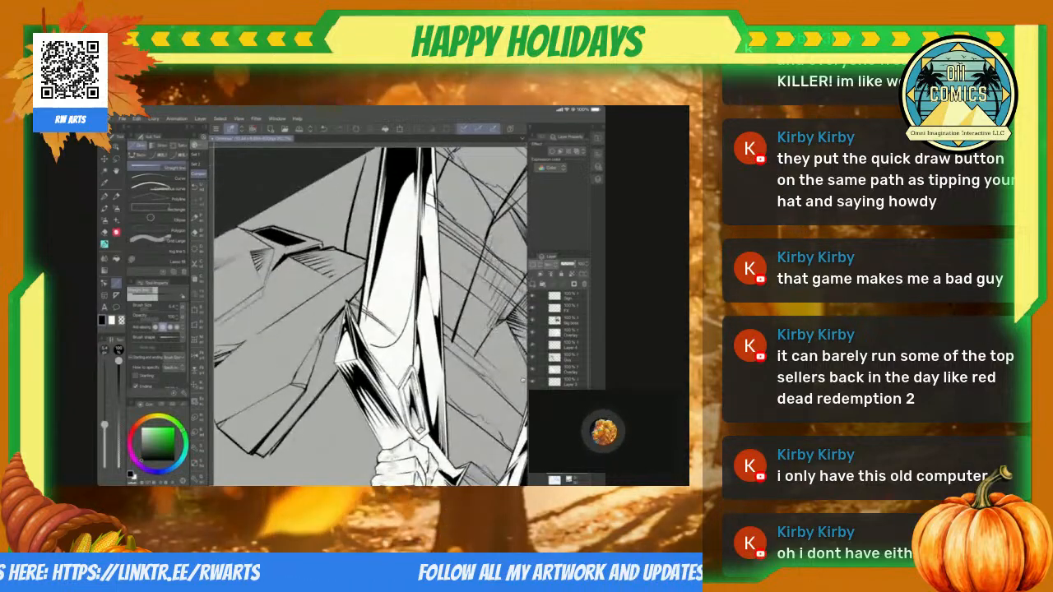
Step: Select the lower front face right of the wedge-shaped crack, including the pointed sliver above it, and fill it with solid black
scroll(522, 380, "up", 2)
scroll(522, 380, "up", 3)
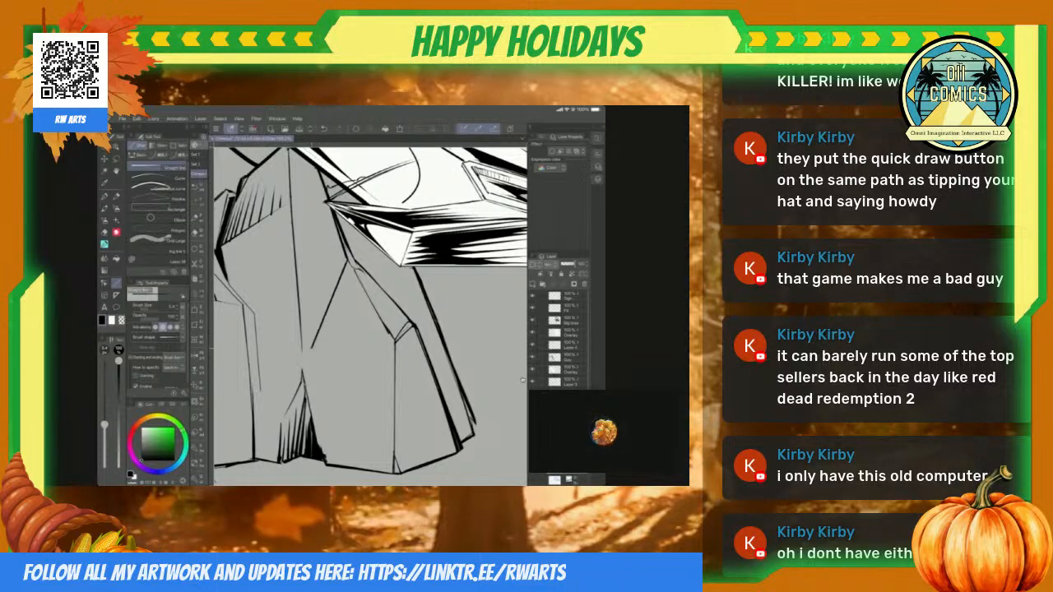
scroll(523, 380, "down", 3)
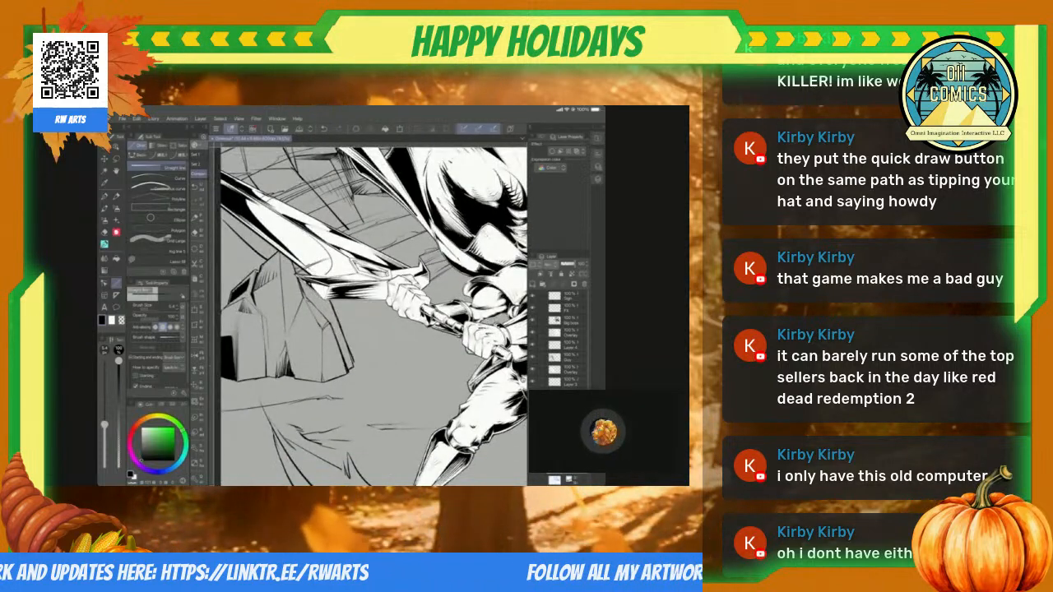
scroll(521, 380, "up", 2)
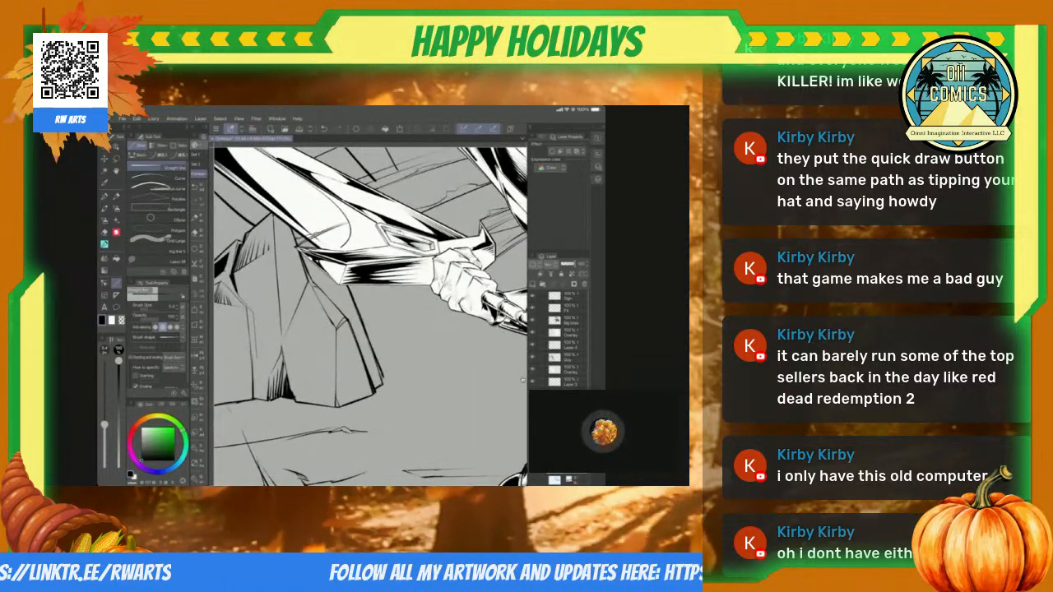
key("m")
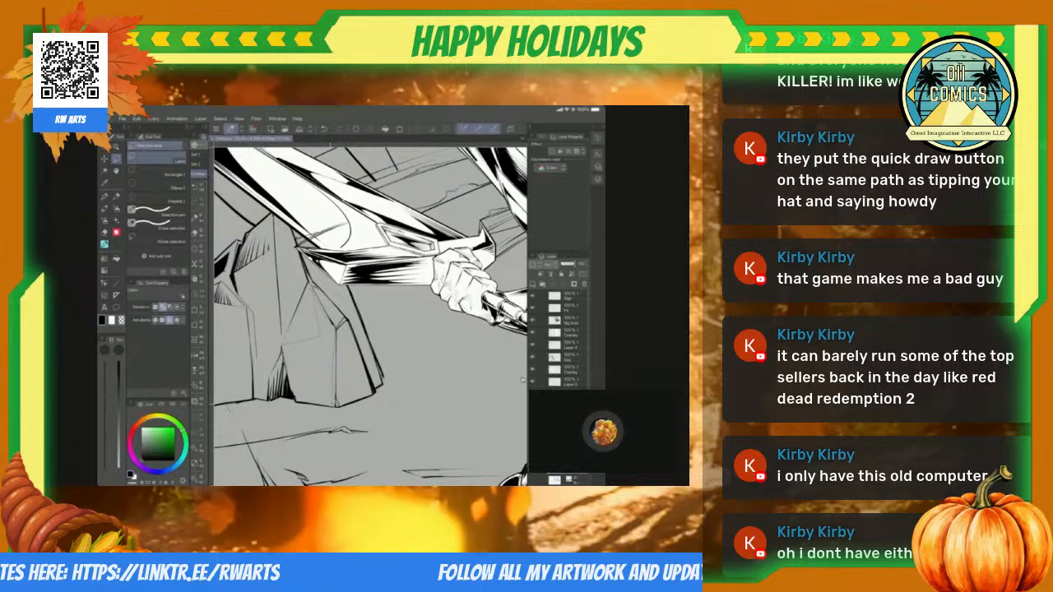
left_click_drag(321, 306, 285, 344)
key("alt+Delete")
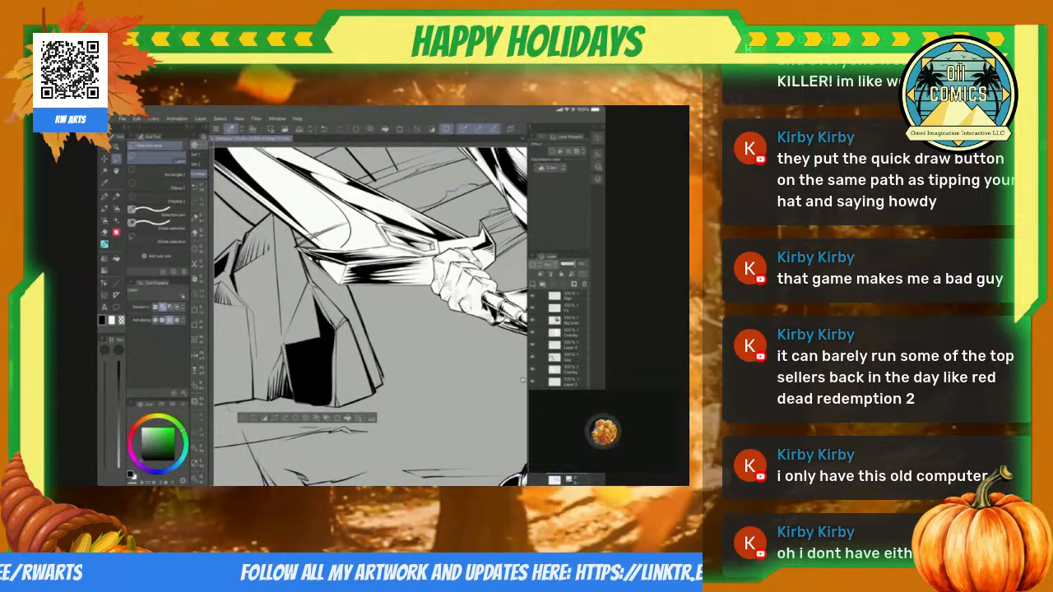
key("ctrl+d")
scroll(370, 316, "down", 3)
scroll(370, 317, "up", 5)
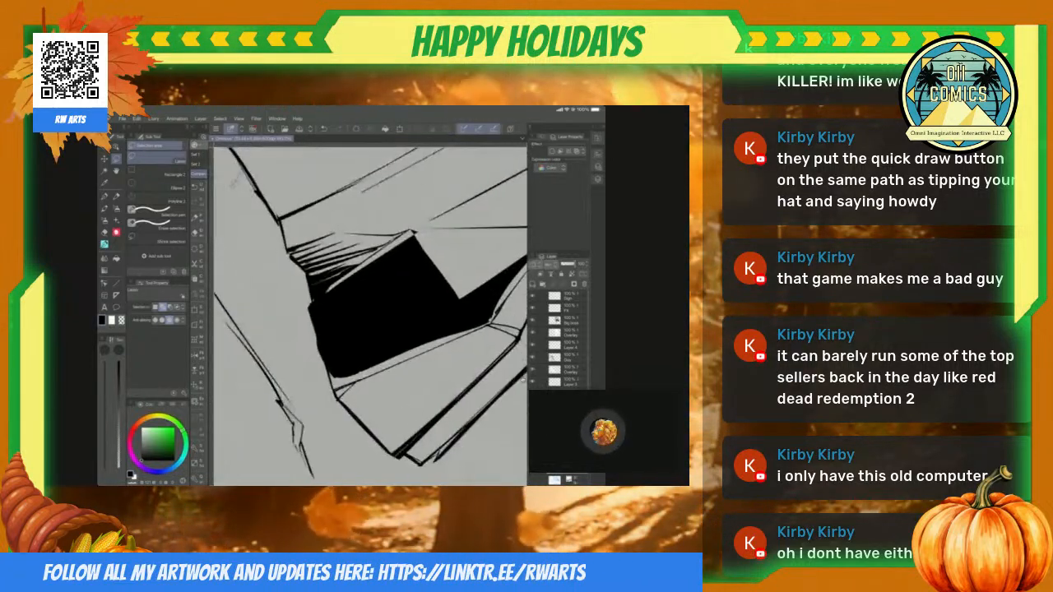
key("e")
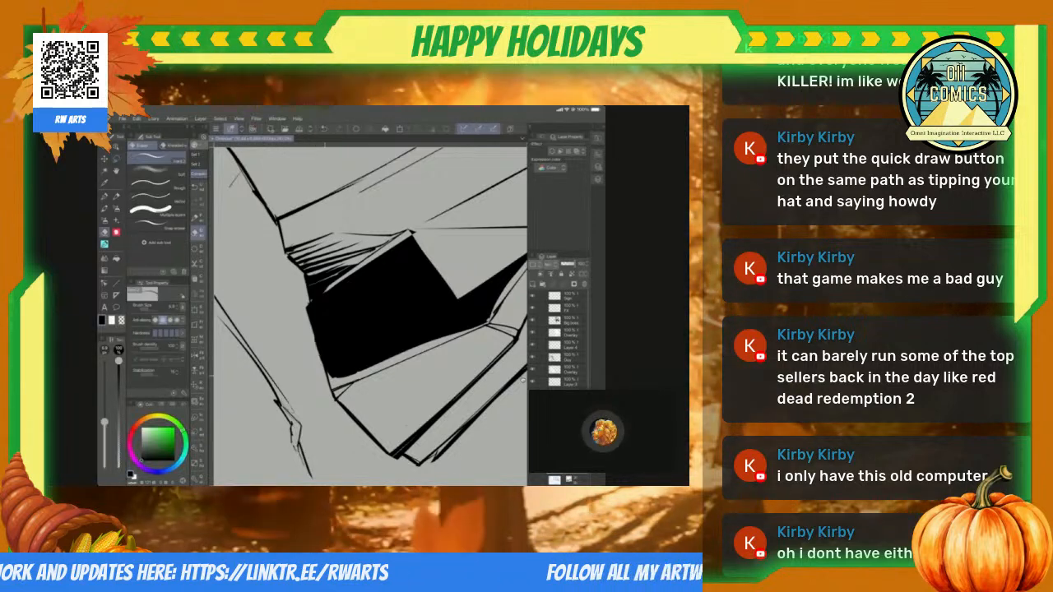
scroll(370, 317, "down", 5)
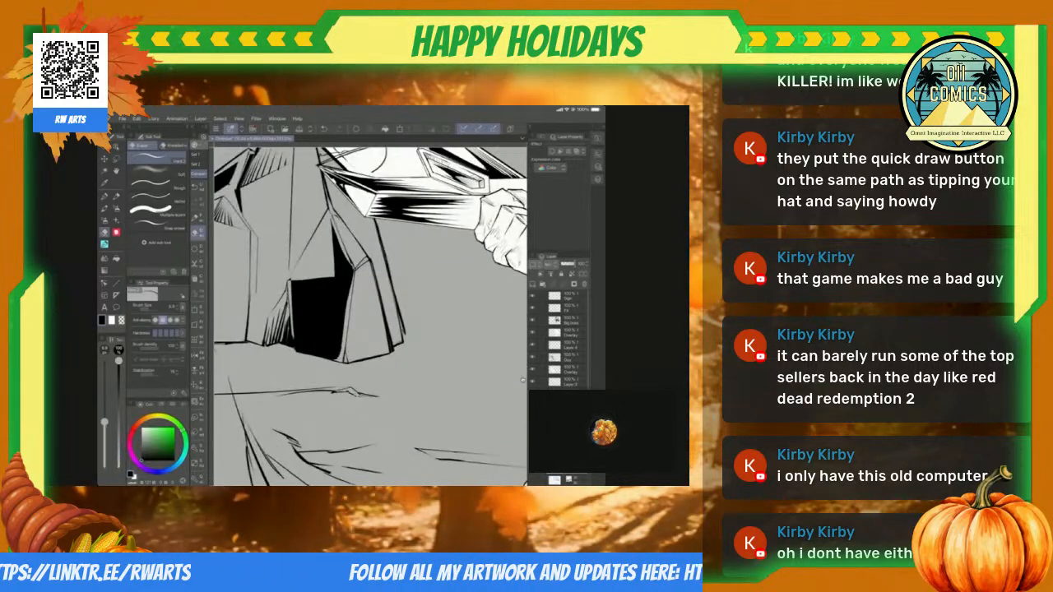
Step: Feather the side edges of the black front face and the right edge of its pointed sliver with thin straight lines
scroll(370, 317, "up", 5)
key("u")
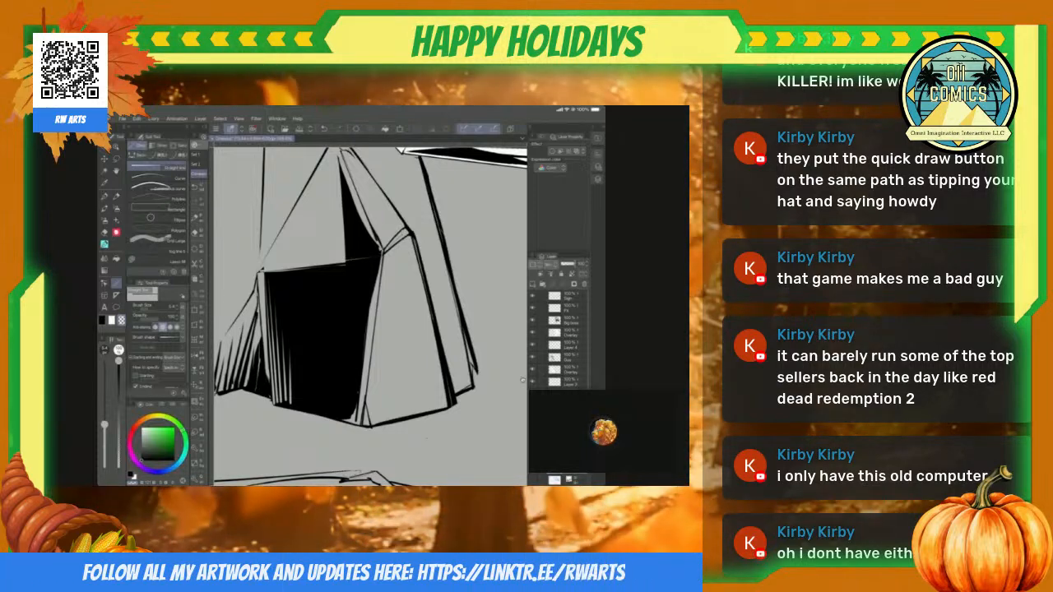
scroll(522, 380, "up", 2)
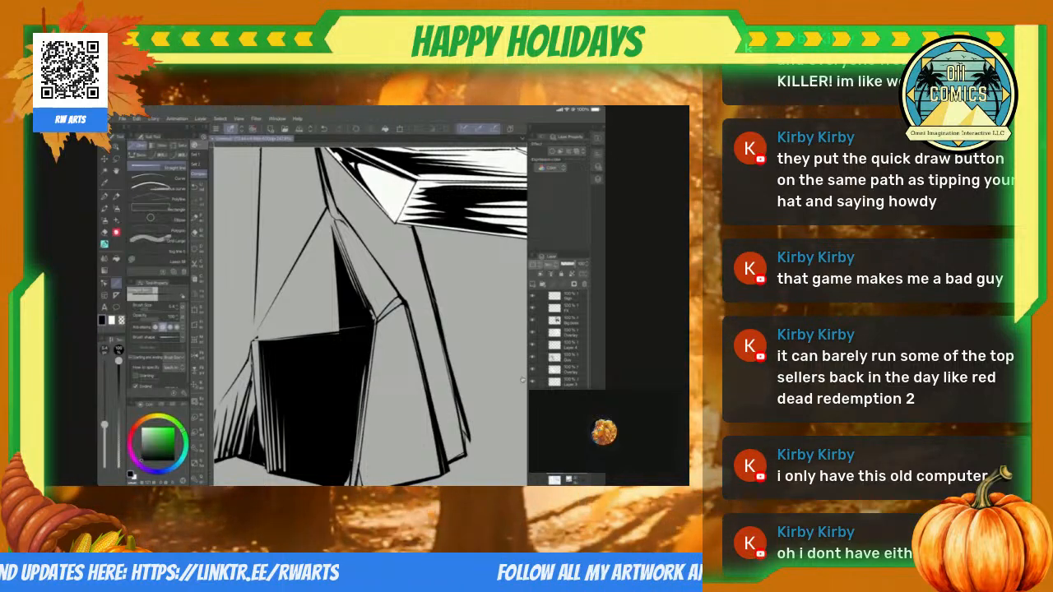
scroll(319, 322, "down", 2)
scroll(280, 280, "up", 5)
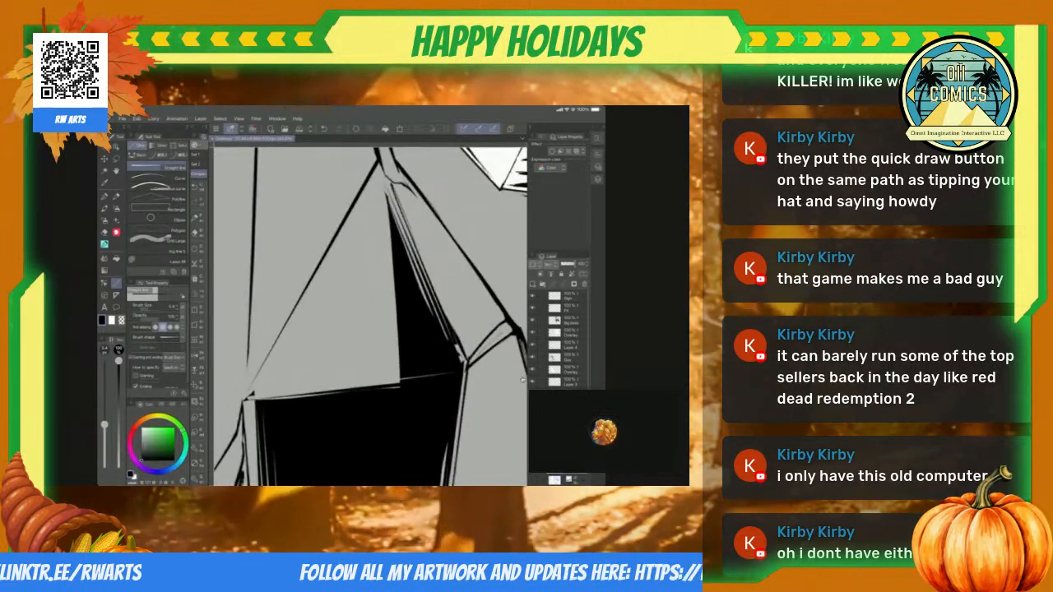
Step: Hatch the triangular facet above the black front face with short tapering straight lines rising from its base beside the pointed sliver
key("m")
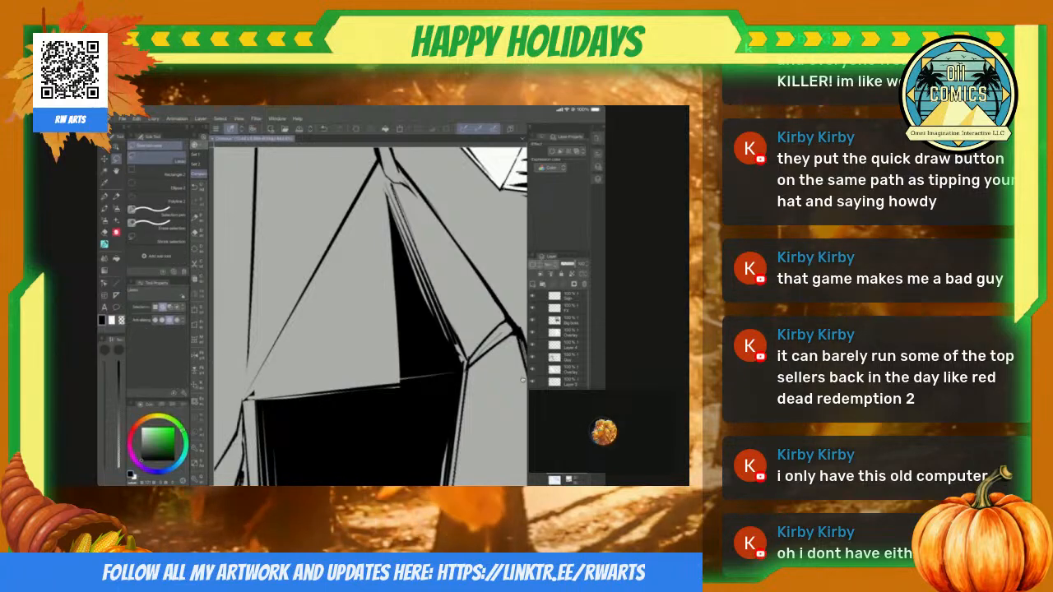
scroll(300, 302, "down", 10)
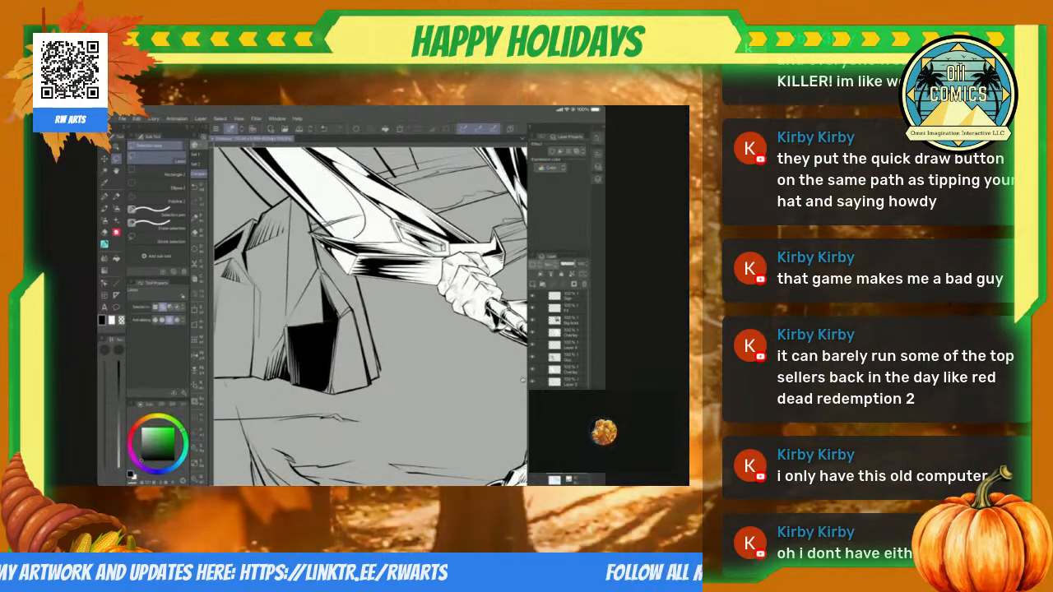
scroll(351, 368, "up", 2)
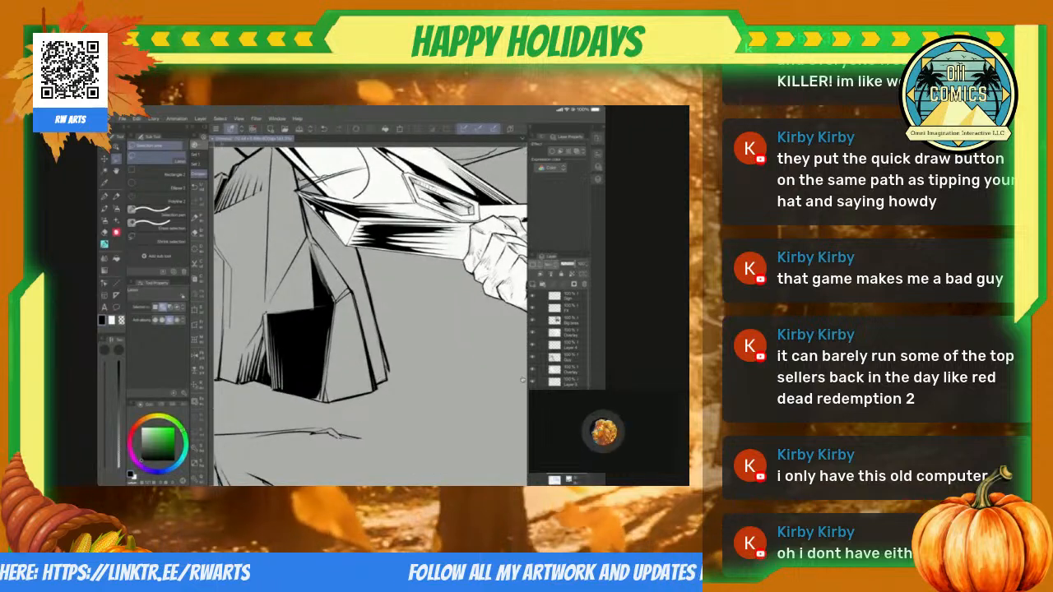
scroll(371, 316, "up", 4)
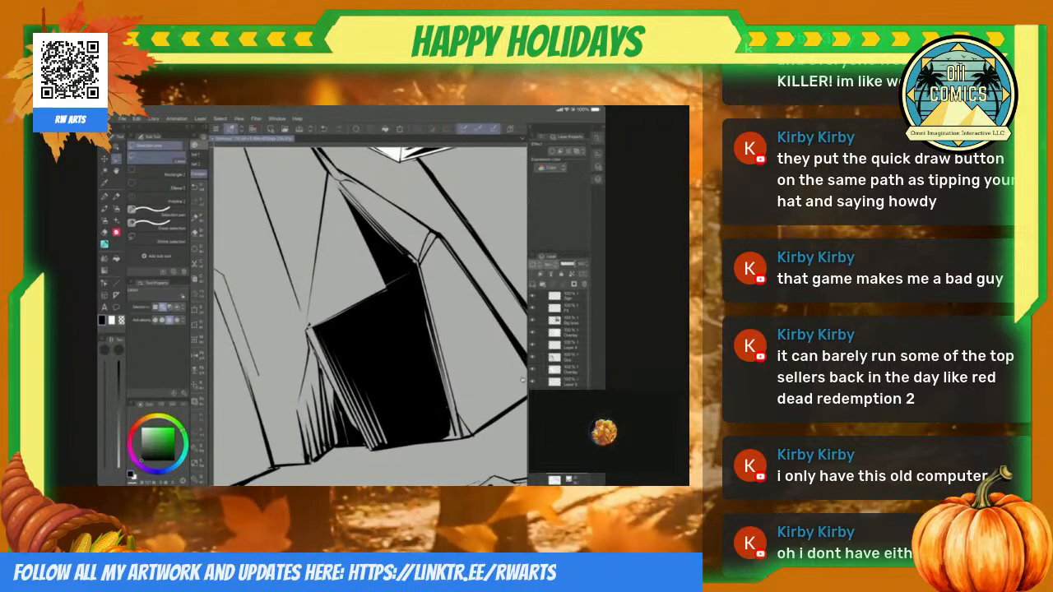
key("u")
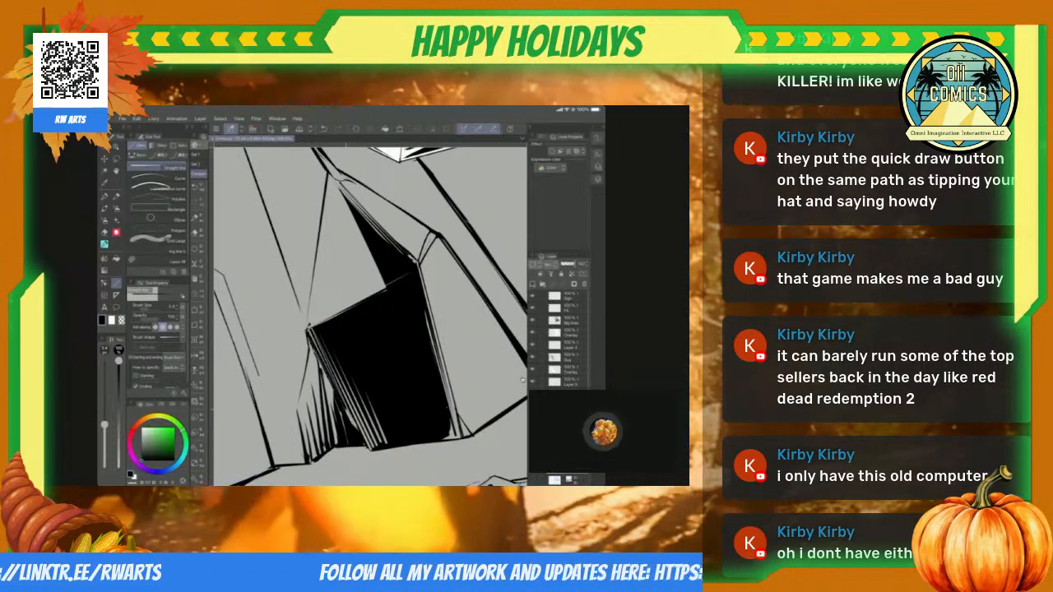
scroll(522, 380, "down", 5)
scroll(523, 380, "up", 3)
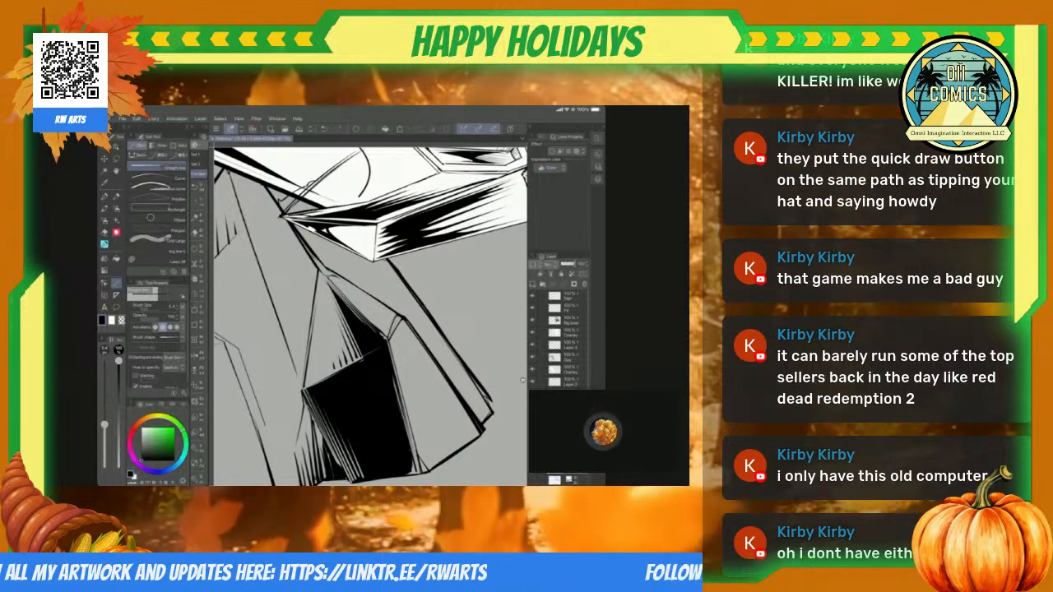
left_click_drag(342, 332, 274, 297)
scroll(274, 296, "down", 5)
scroll(274, 296, "up", 5)
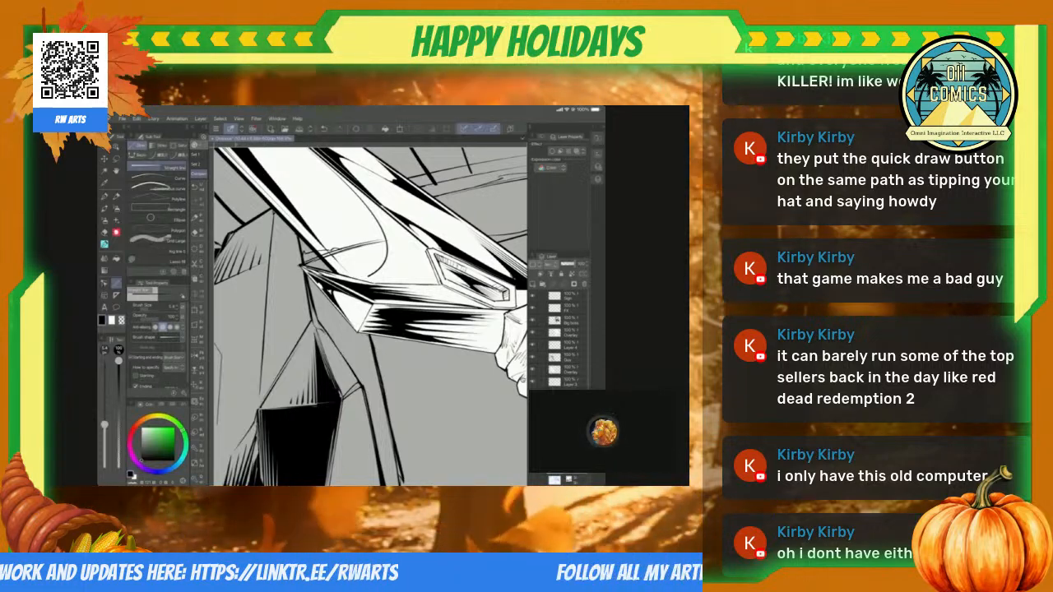
Step: Select the narrow bent facet running down the rock's right side from below the blade freehand and fill it with solid black
scroll(523, 380, "down", 2)
scroll(523, 380, "up", 3)
key("m")
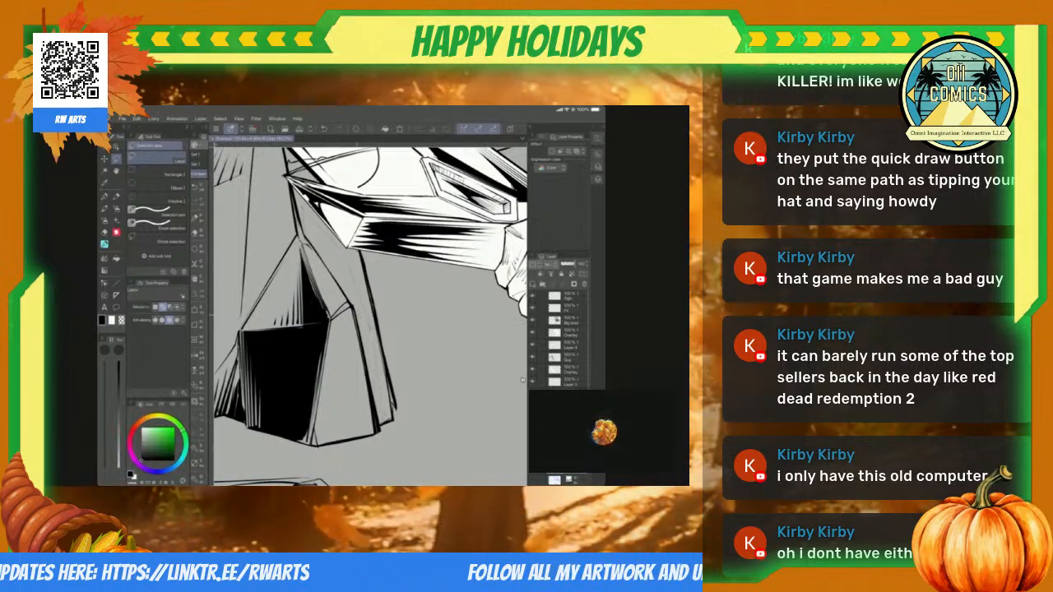
left_click_drag(302, 212, 382, 423)
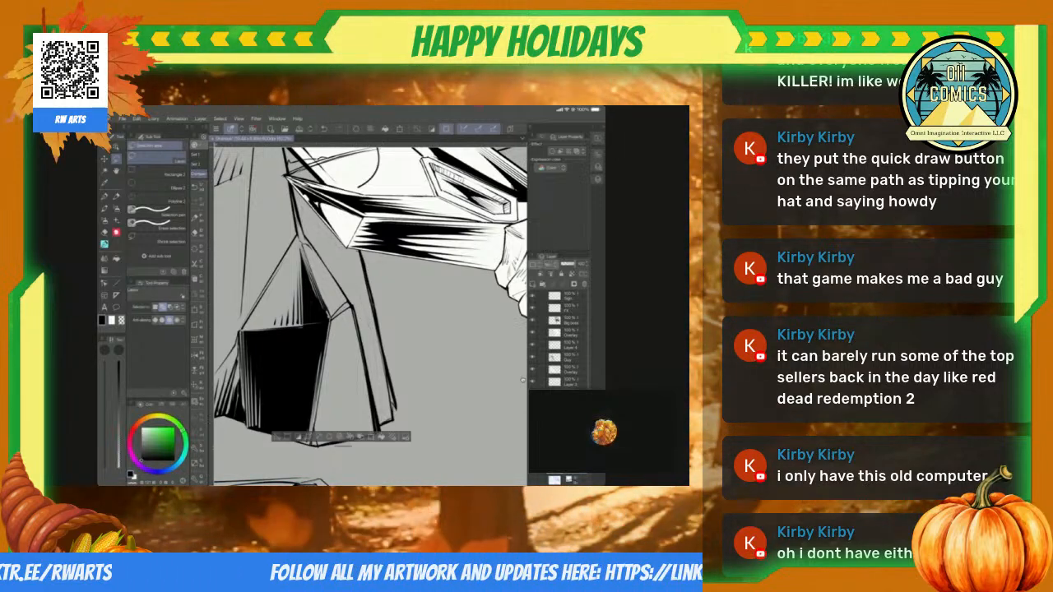
key("alt+Delete")
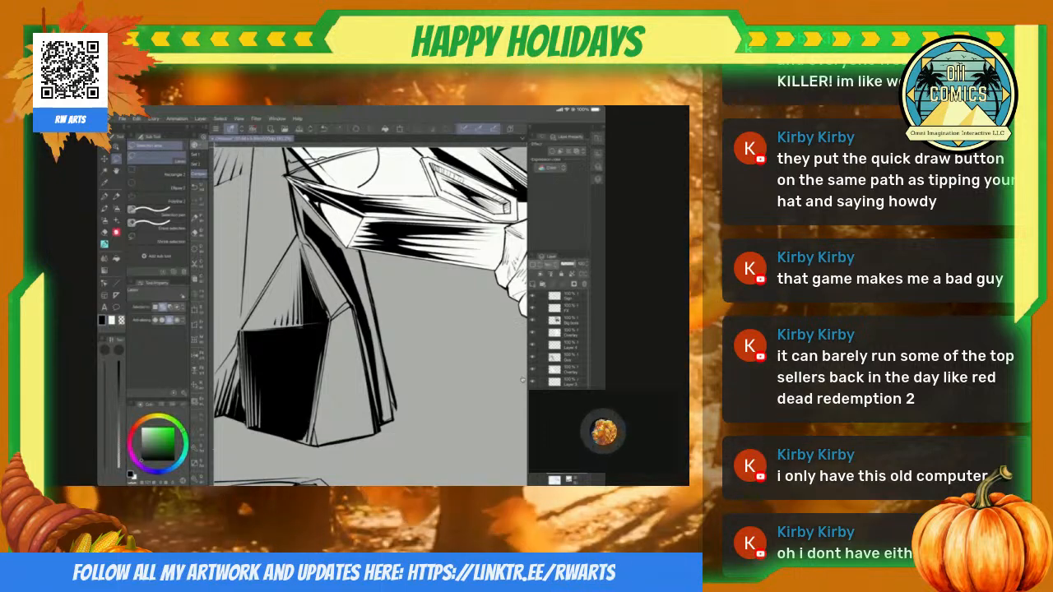
Step: Hatch the tall central face with long tapering straight lines along its vertical ridge line and down to the triangular facet
key("u")
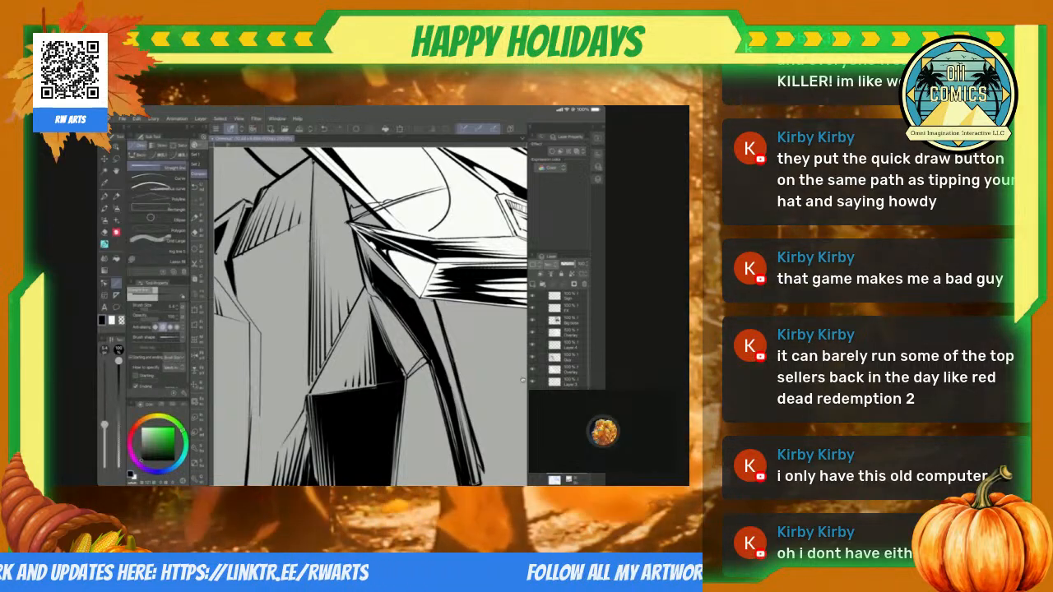
Step: Select a jagged shadow running down from the hatched upper facet beside the tall central face and fill it with solid black
scroll(370, 316, "down", 5)
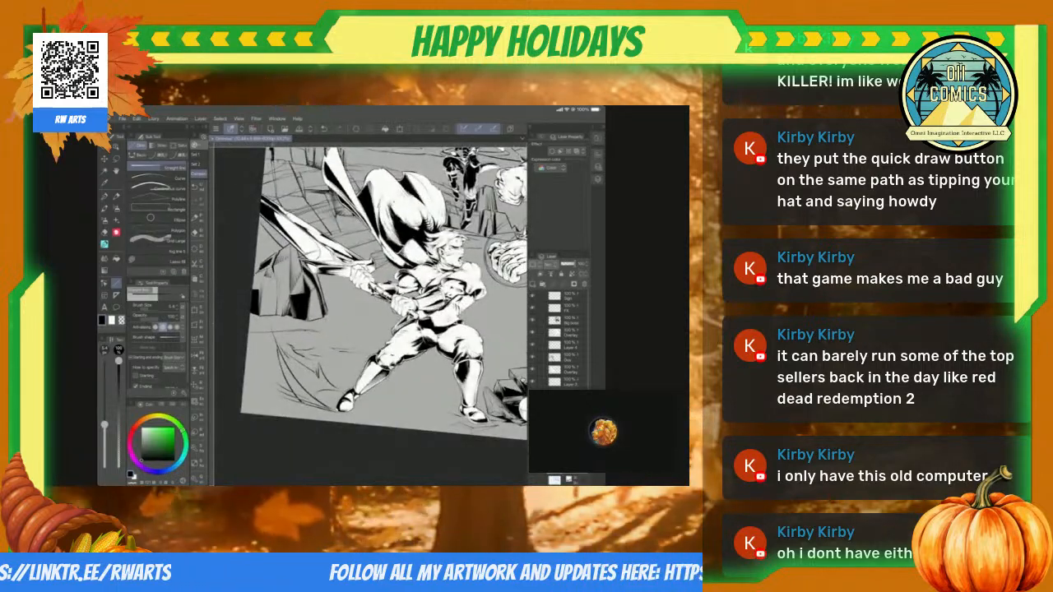
scroll(370, 316, "up", 3)
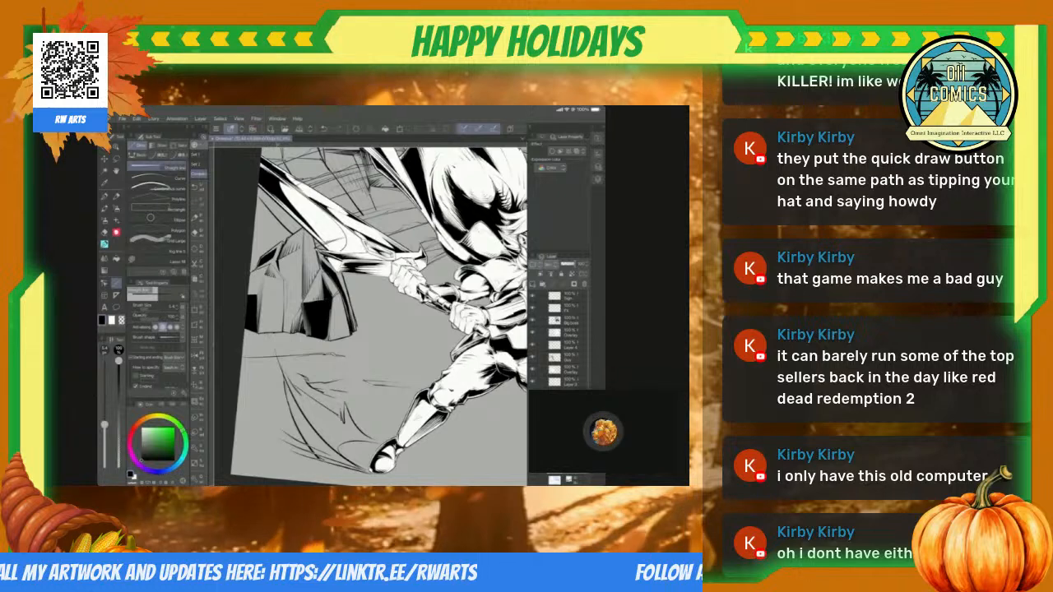
scroll(370, 316, "up", 5)
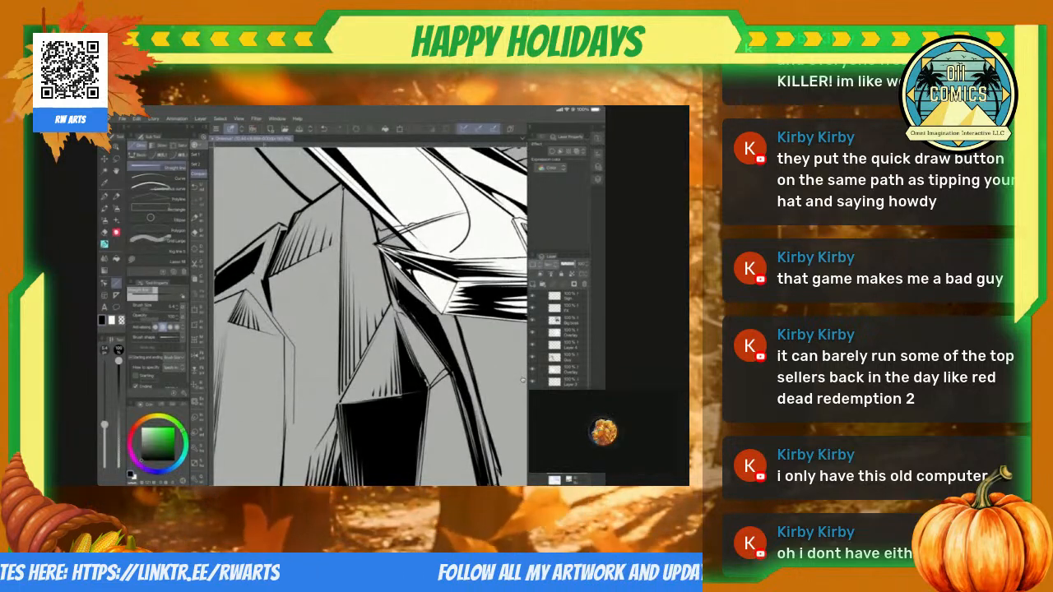
key("m")
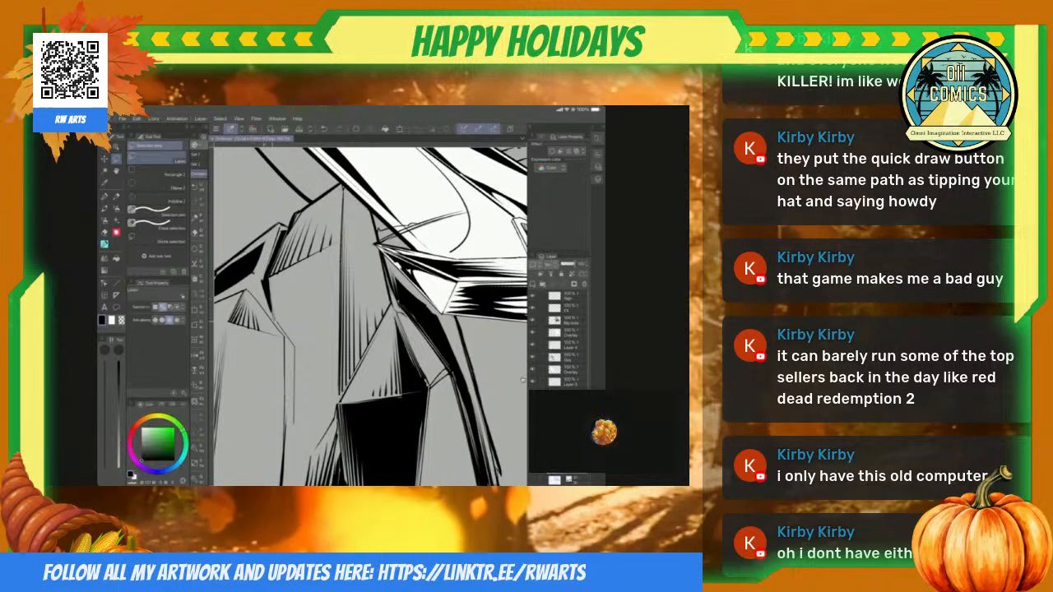
mouse_move(303, 414)
left_mouse_down()
mouse_move(312, 367)
mouse_move(294, 306)
mouse_move(312, 263)
mouse_move(272, 282)
mouse_move(288, 436)
left_mouse_up()
key("alt+Delete")
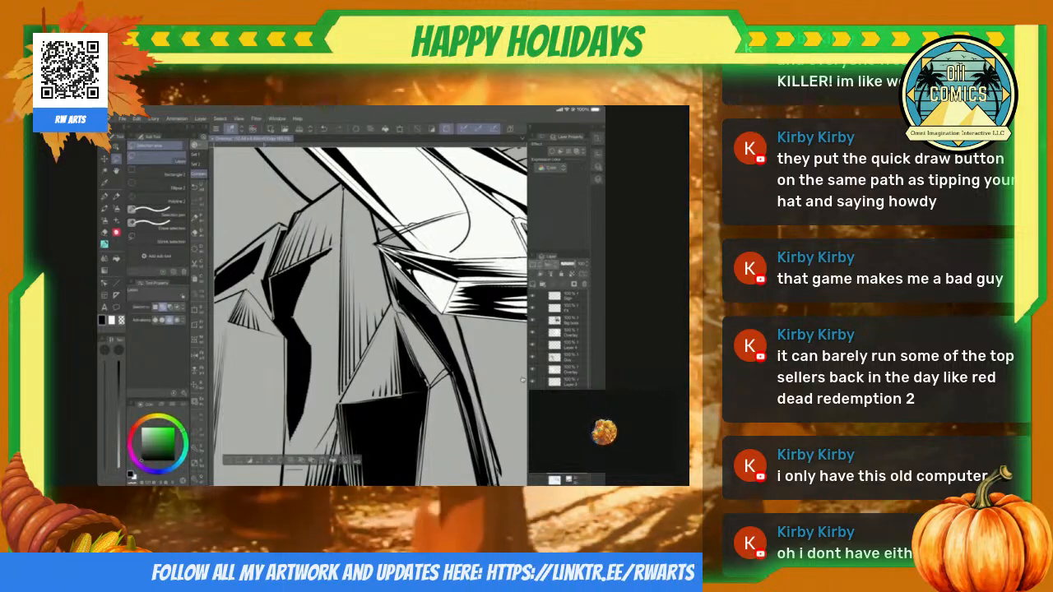
Step: Select the narrow shard beside the jagged shadow and the small gap below it at the rock's base, filling both with solid black
scroll(370, 317, "down", 1)
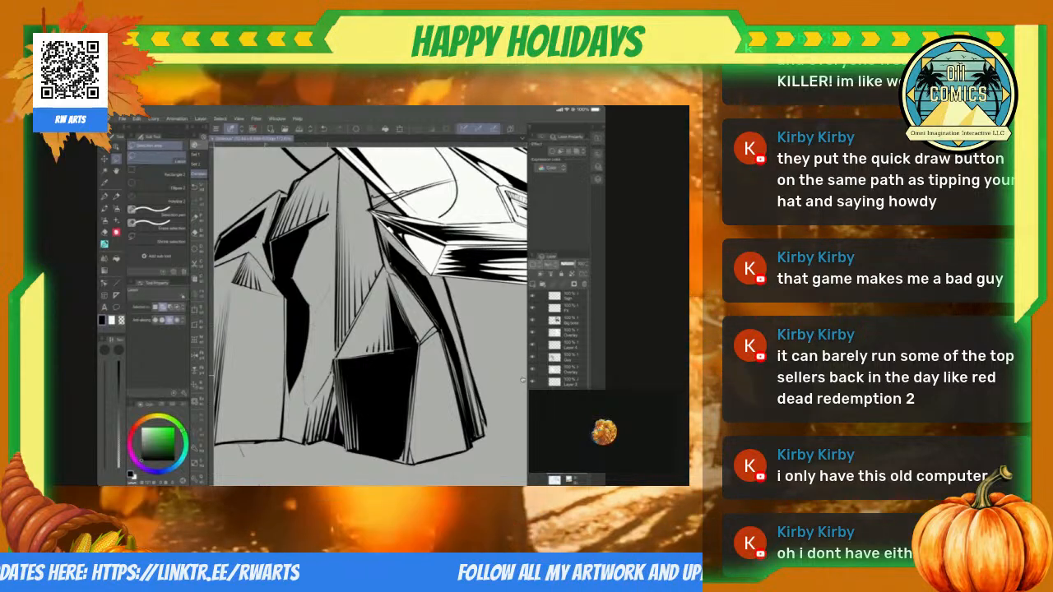
left_click_drag(332, 372, 309, 405)
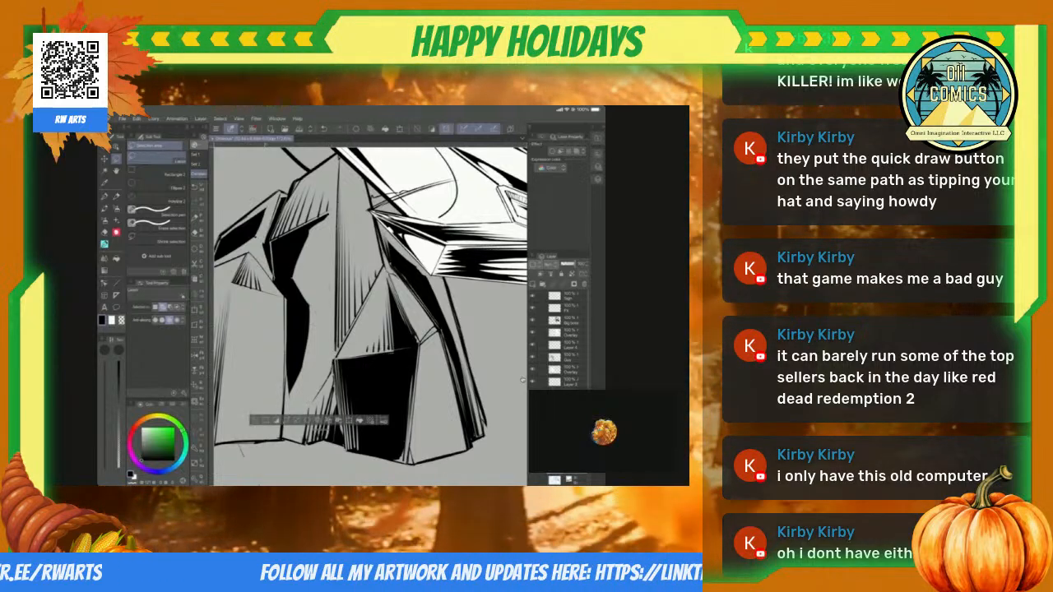
key("alt+Delete")
key("ctrl+d")
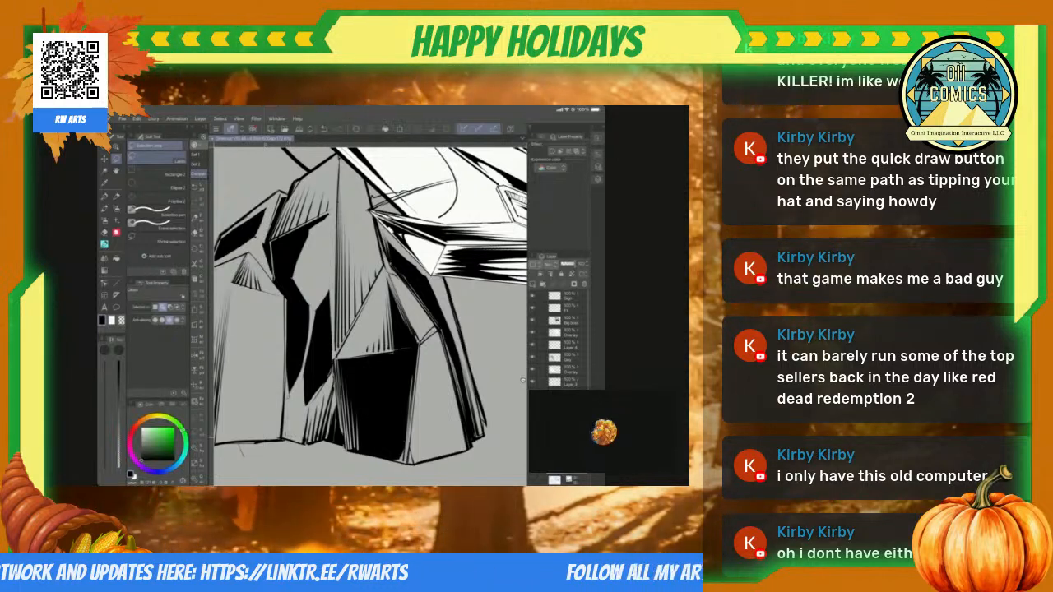
mouse_move(298, 385)
left_mouse_down()
mouse_move(286, 441)
mouse_move(304, 407)
left_mouse_up()
key("alt+Delete")
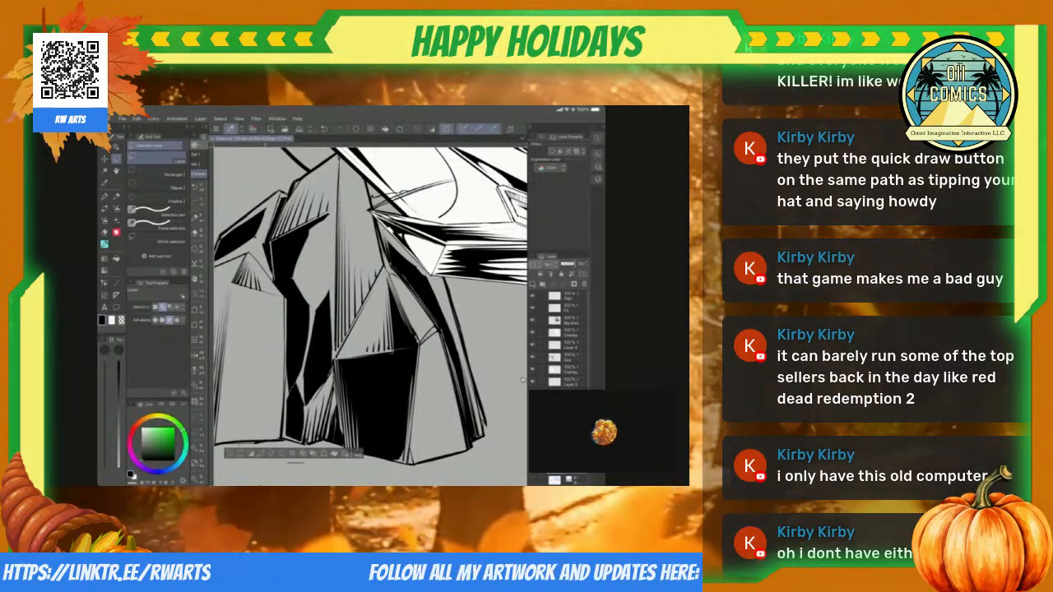
key("ctrl+d")
Step: Fill the left block's front face with solid black, leaving a pointed grey wedge at its top
scroll(371, 316, "down", 7)
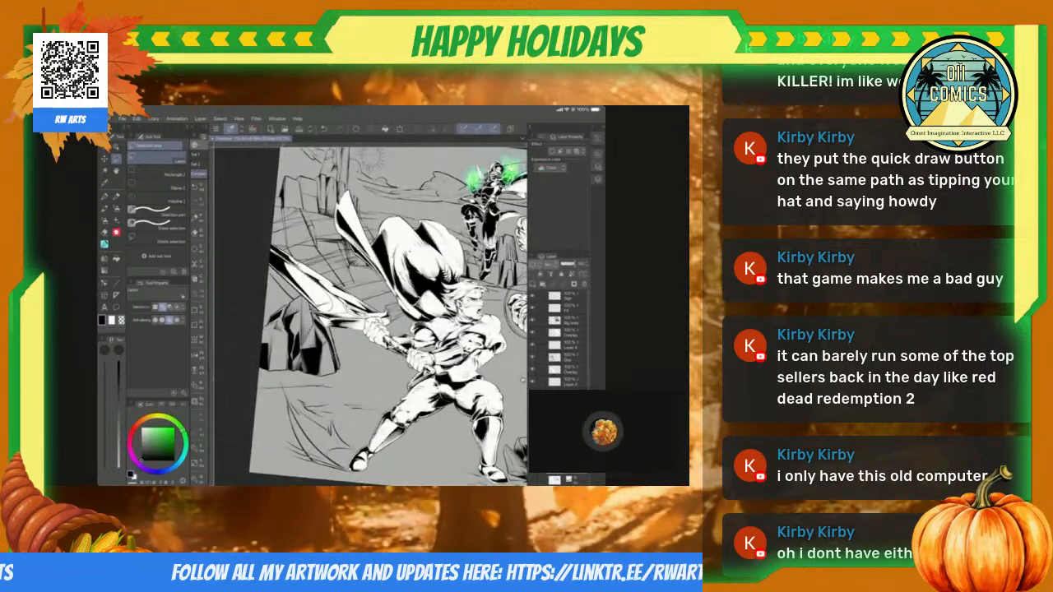
scroll(370, 315, "up", 7)
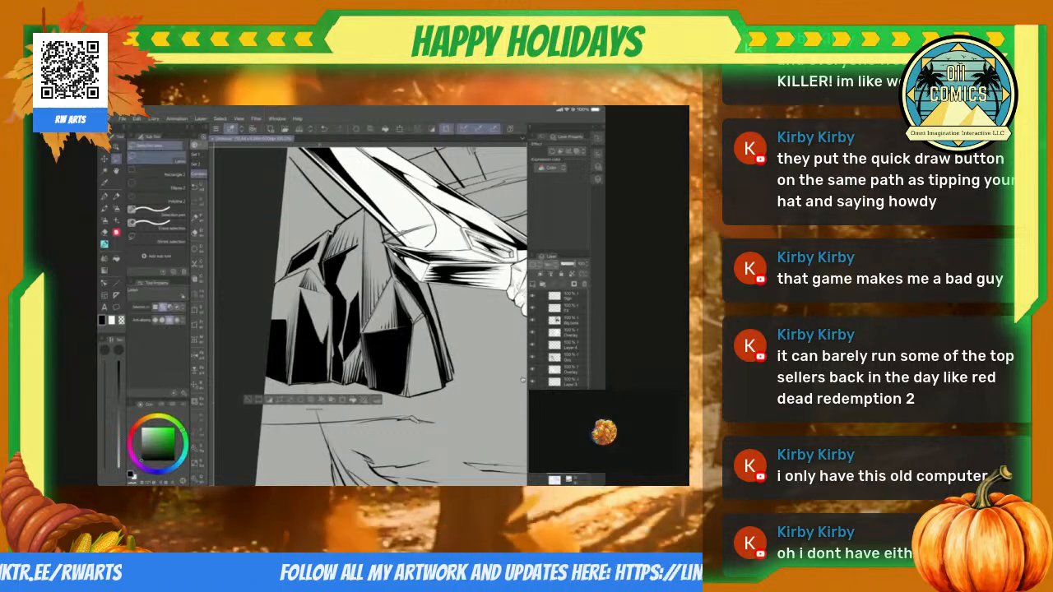
scroll(370, 316, "down", 7)
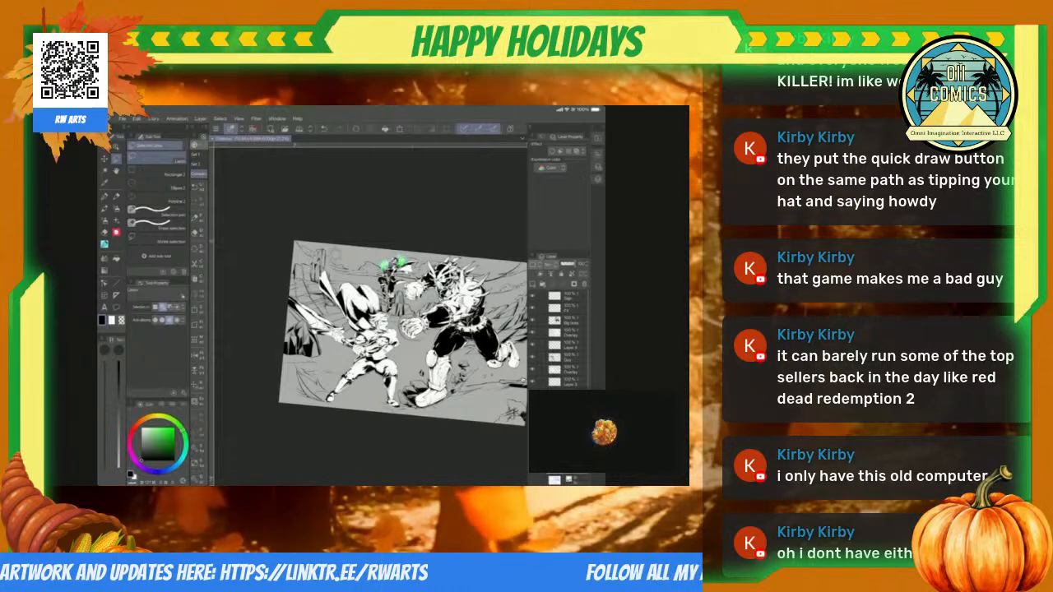
scroll(370, 316, "up", 6)
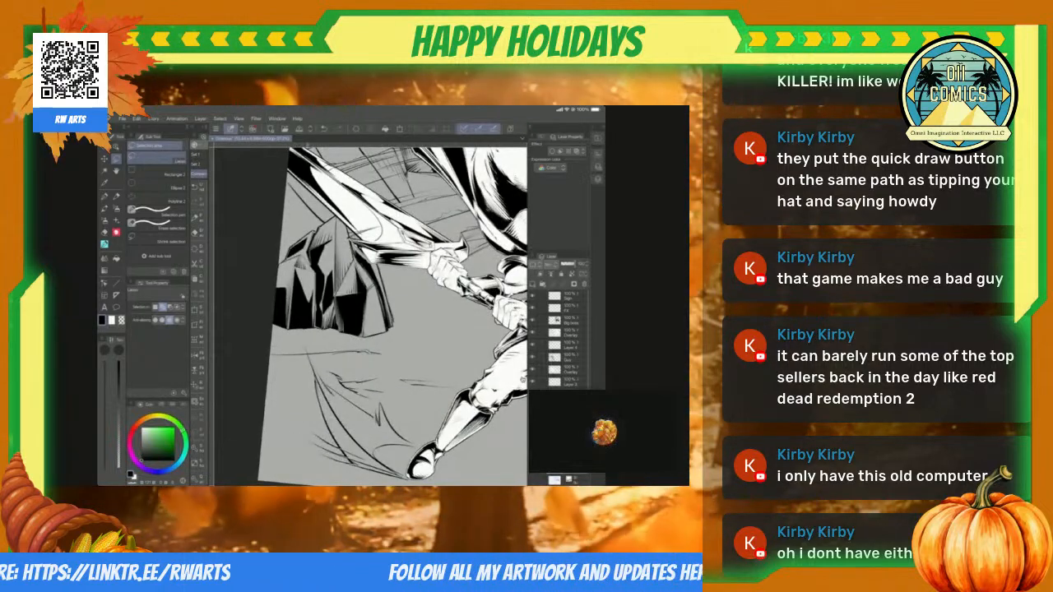
Step: Feather the edges of the left block's black face and the neighbouring base shadows with thin straight lines
key("p")
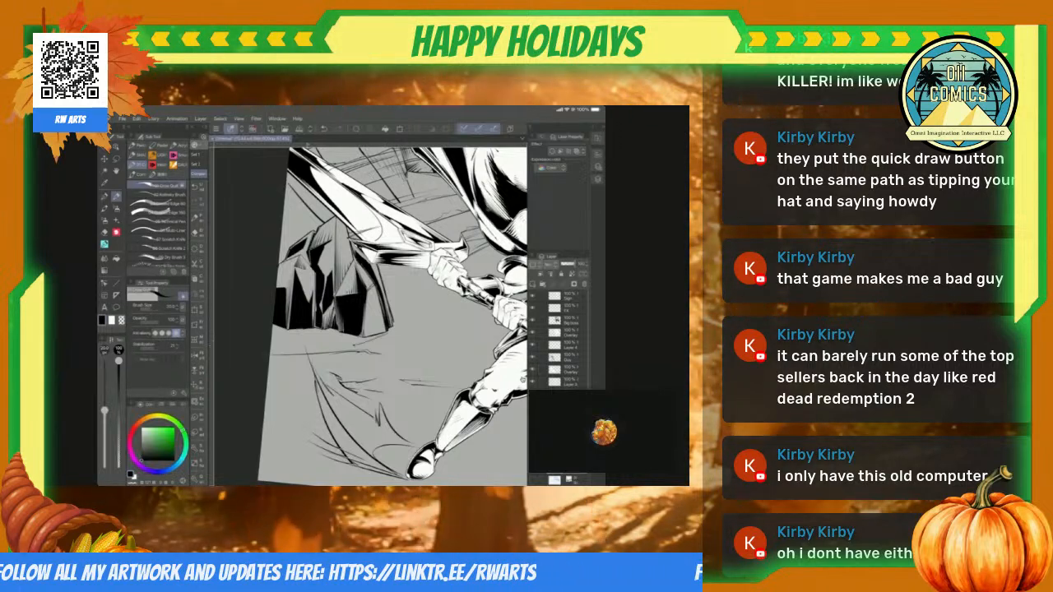
scroll(370, 316, "up", 4)
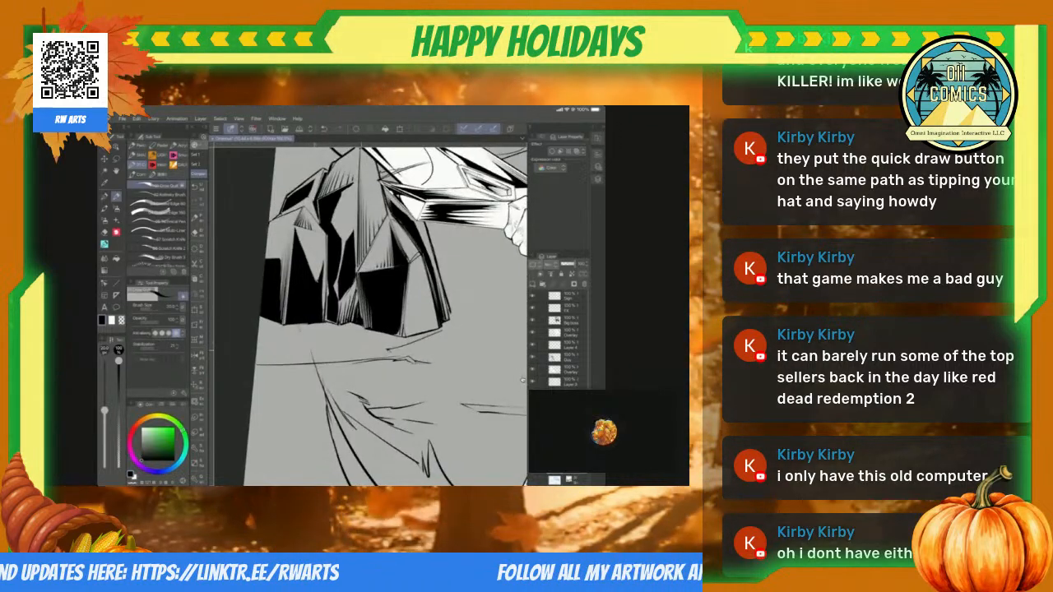
scroll(370, 315, "down", 4)
scroll(370, 315, "up", 5)
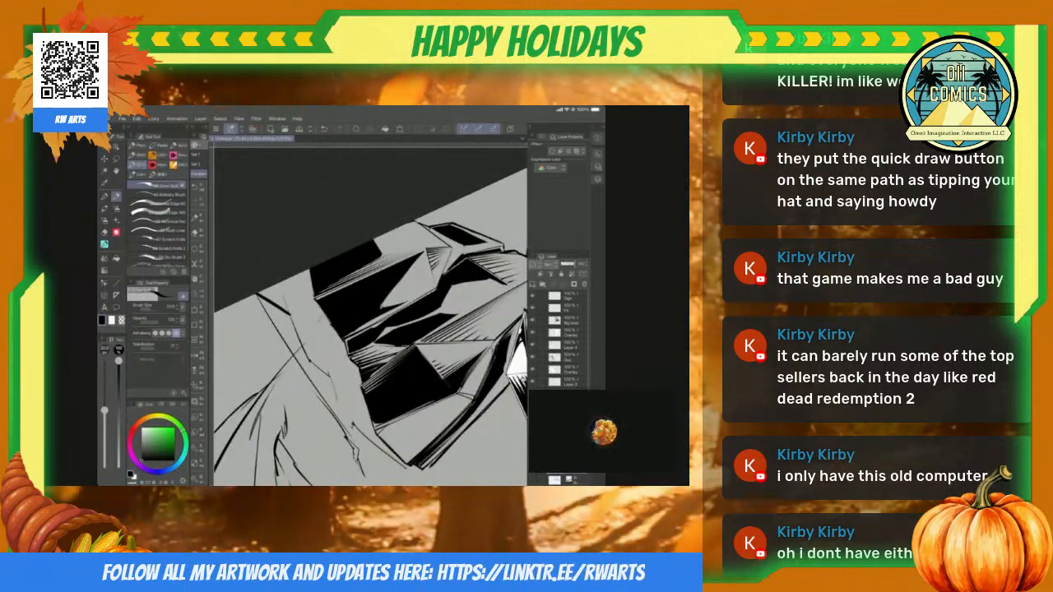
key("e")
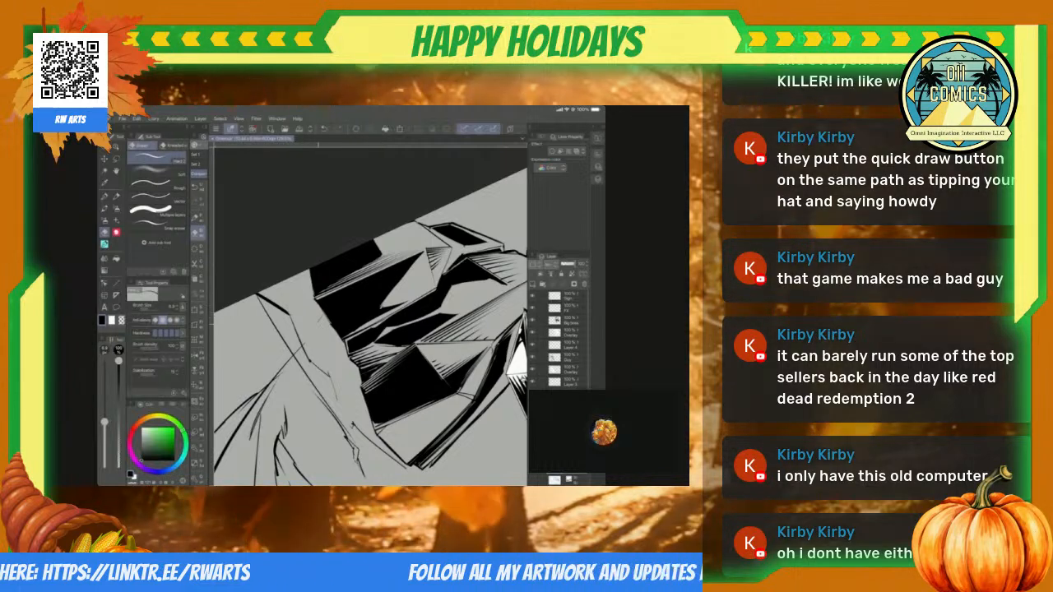
scroll(370, 316, "up", 3)
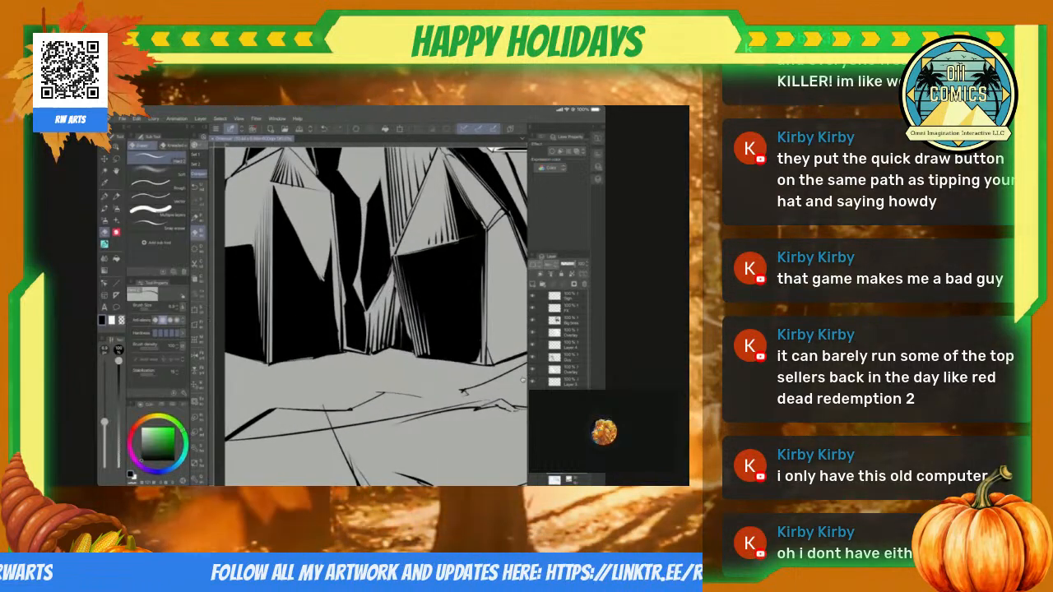
key("u")
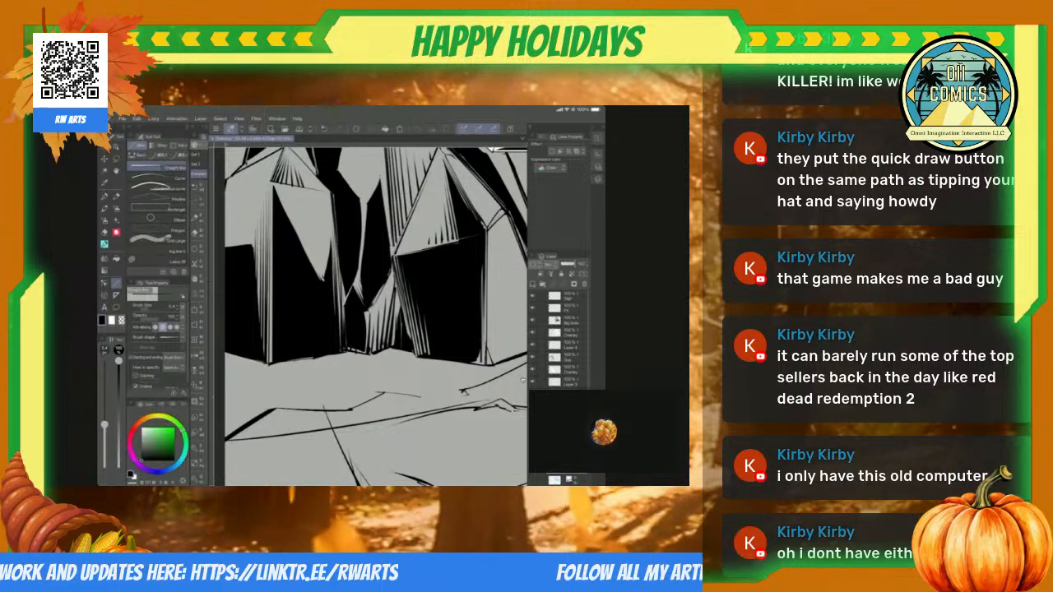
scroll(523, 380, "up", 2)
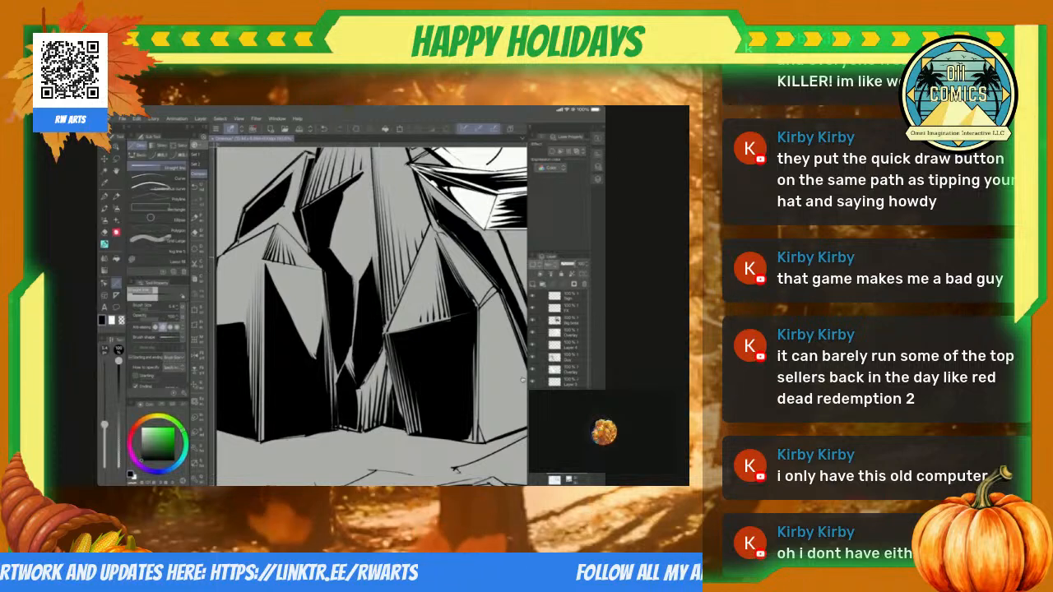
Step: Hatch the lower facet to the right of the black front face with tapering straight lines rising from its base
scroll(523, 380, "down", 6)
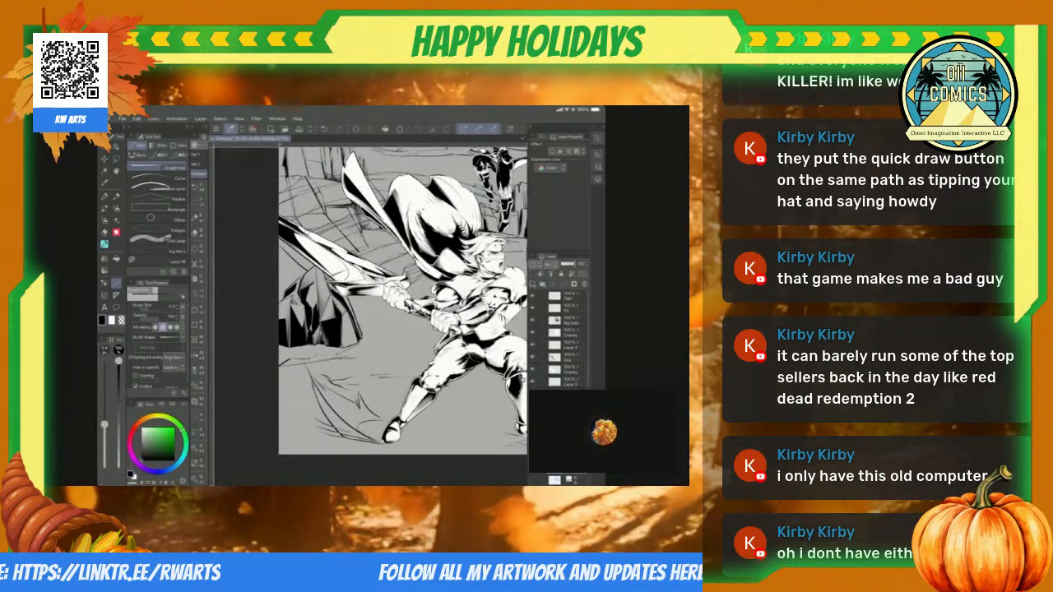
scroll(522, 380, "up", 5)
scroll(522, 380, "up", 3)
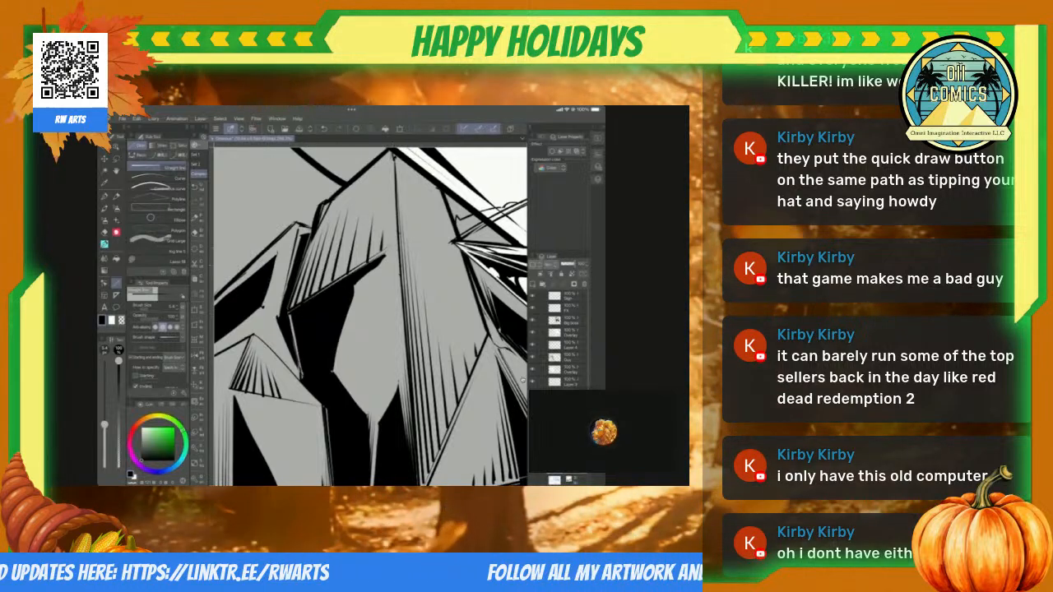
scroll(522, 380, "down", 5)
scroll(411, 312, "down", 2)
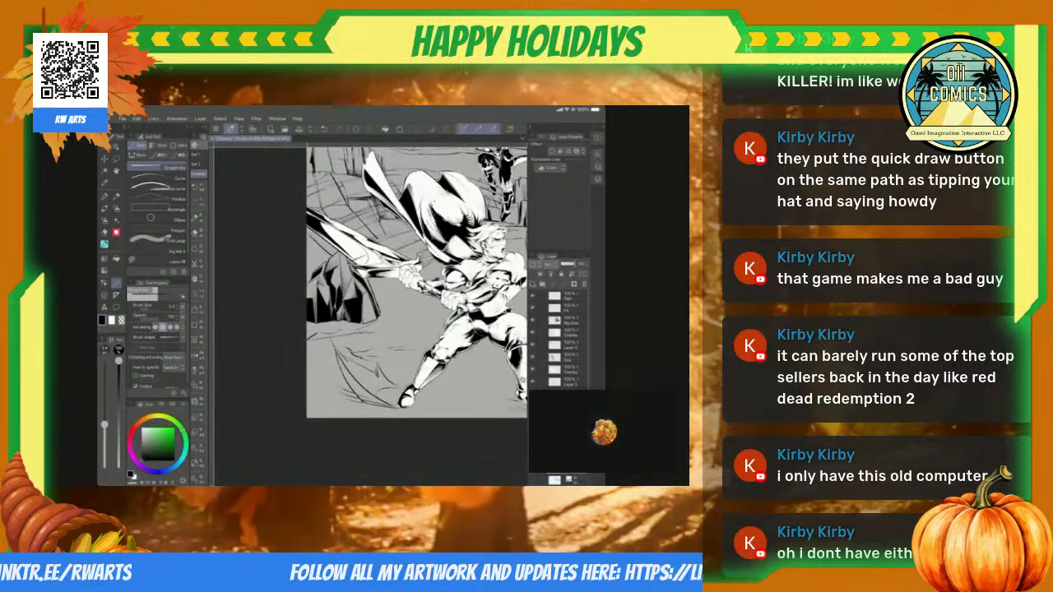
scroll(522, 380, "up", 6)
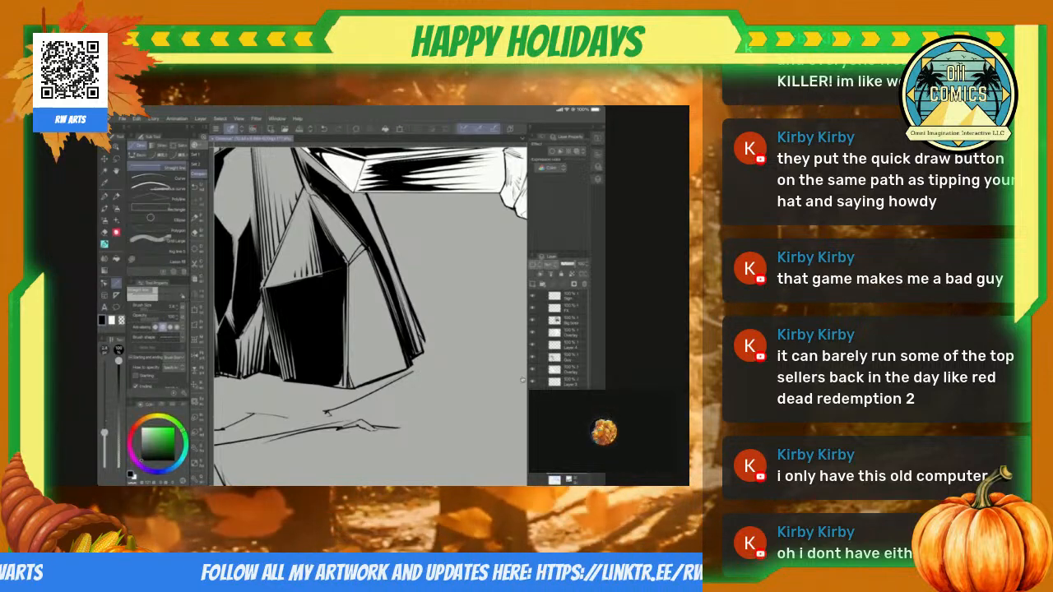
scroll(523, 380, "down", 1)
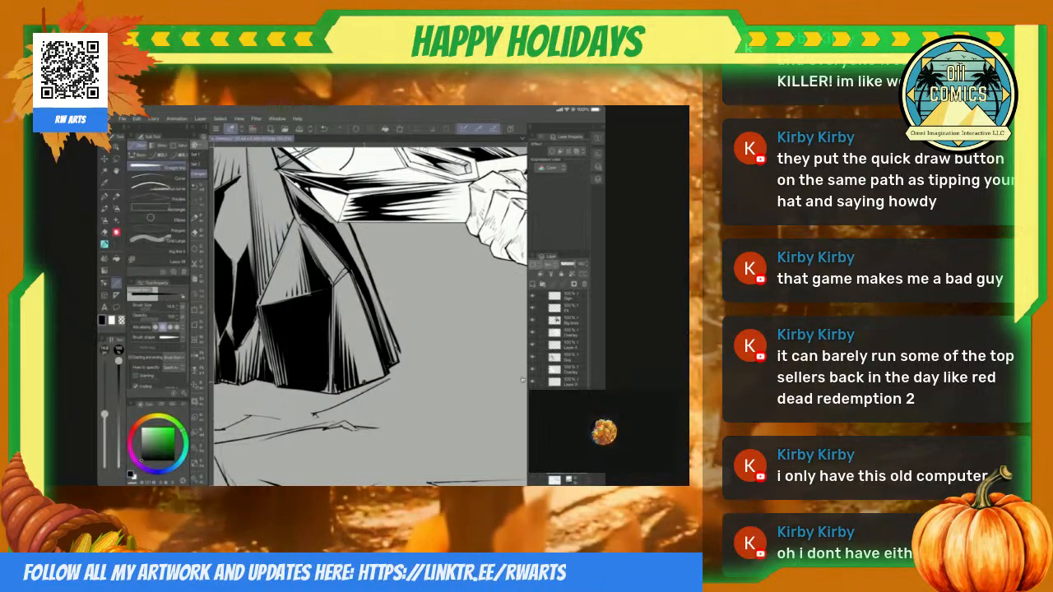
left_click_drag(105, 414, 105, 421)
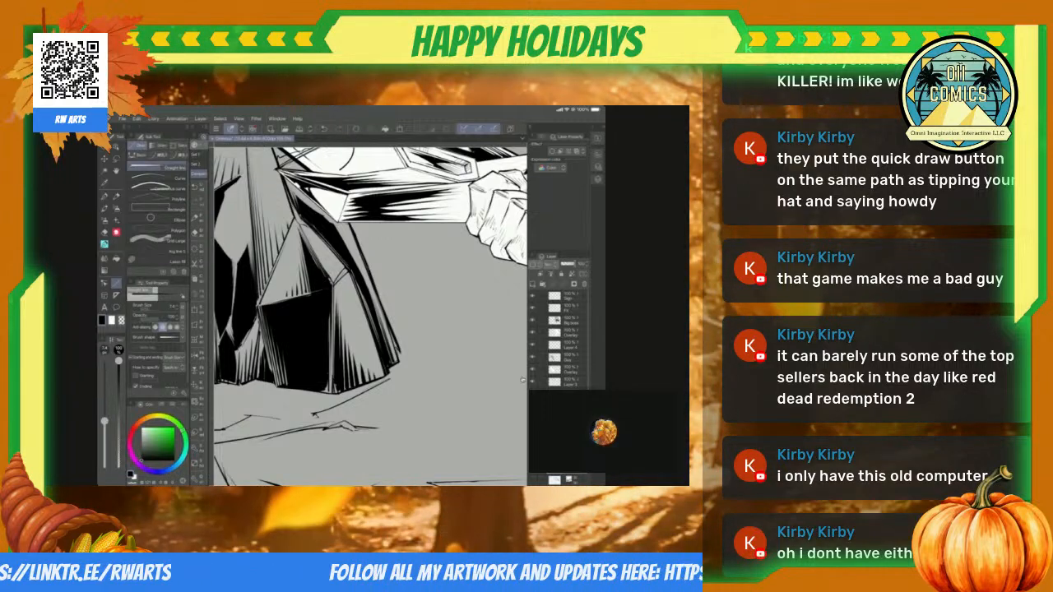
Step: Rework the black front face's upper-right corner with freehand and polyline selections, and refine its short edges with straight lines
scroll(370, 316, "down", 5)
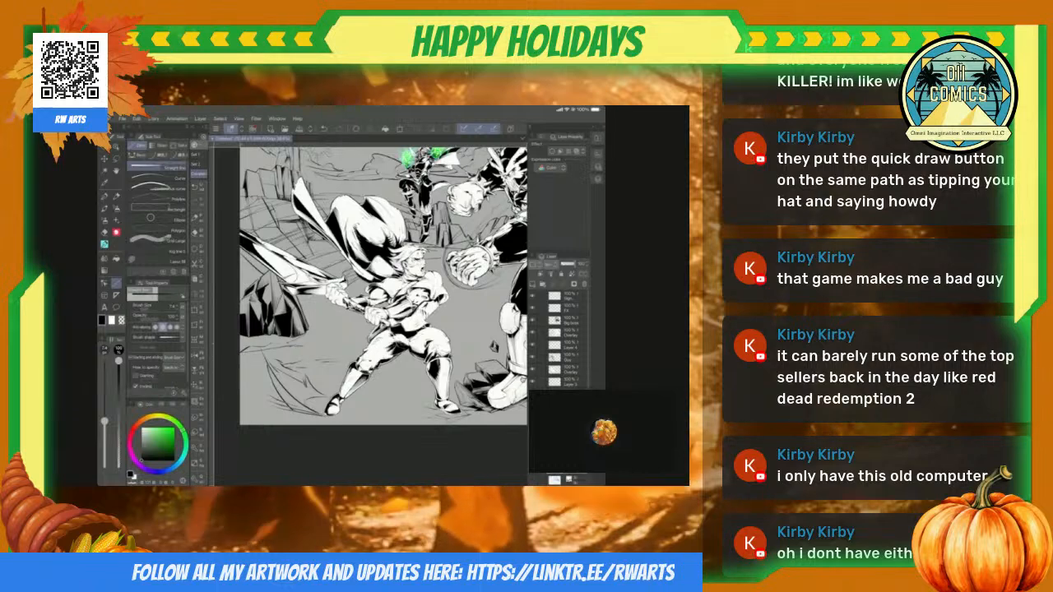
scroll(523, 380, "up", 5)
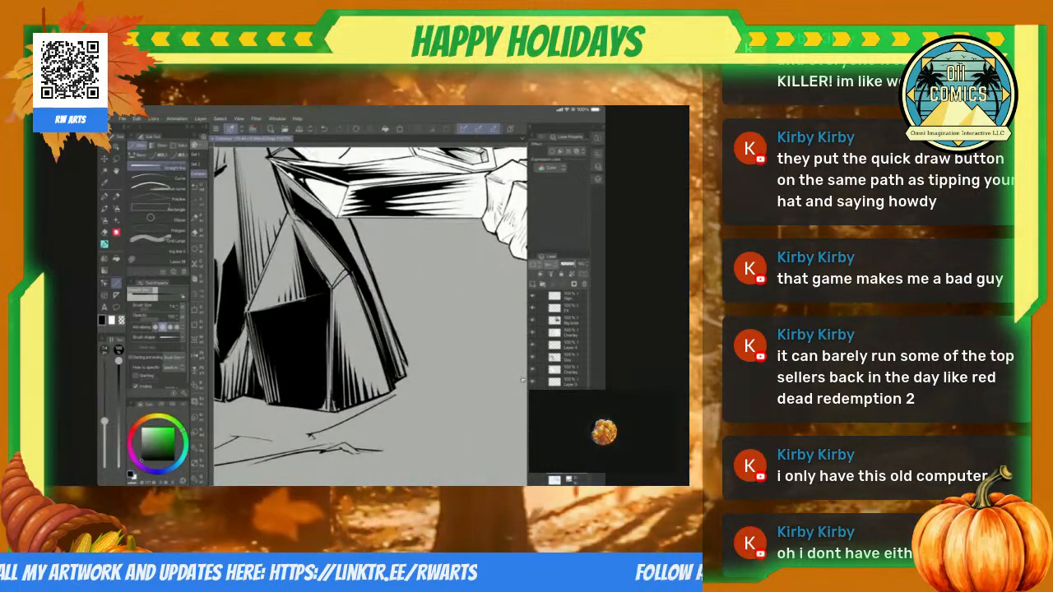
key("m")
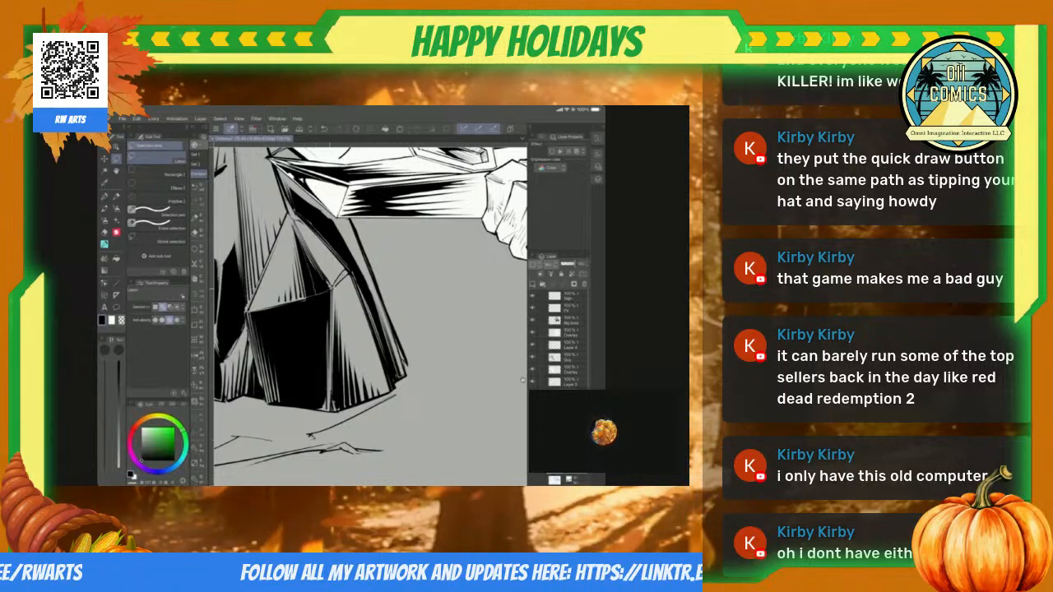
left_click_drag(284, 300, 347, 278)
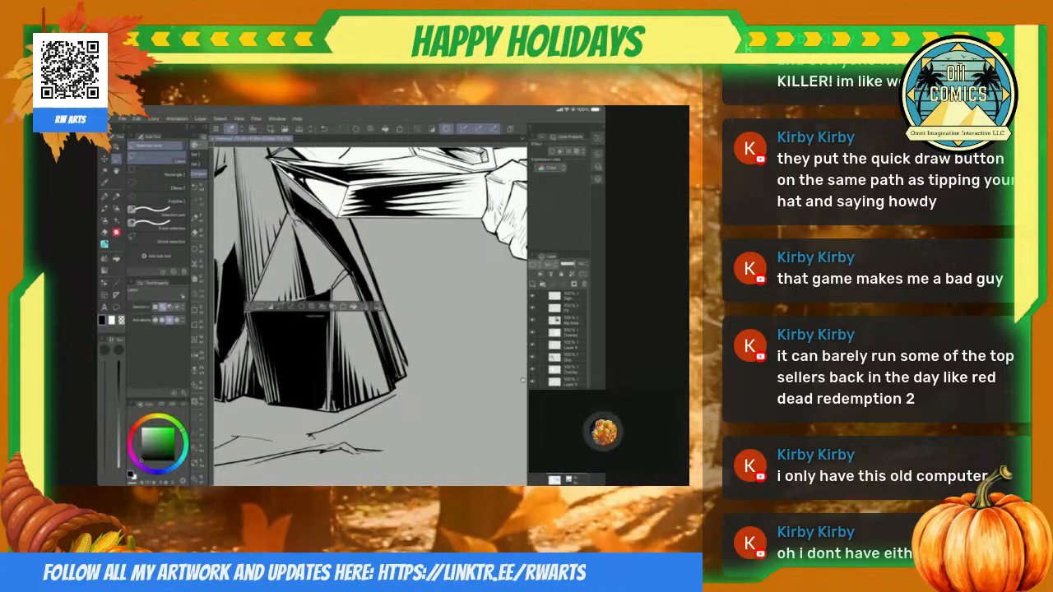
key("ctrl+d")
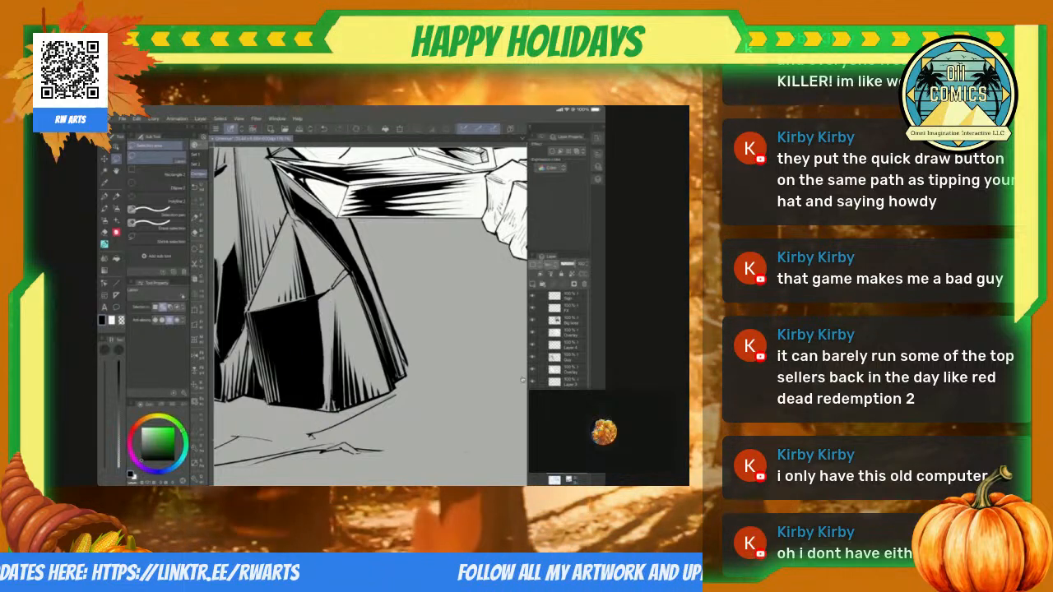
left_click(158, 199)
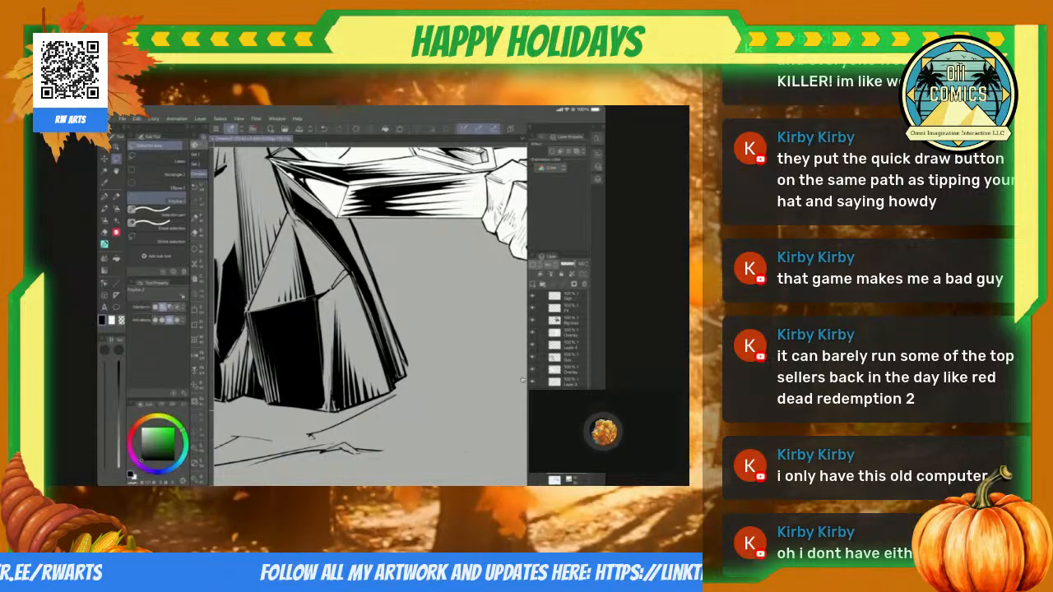
left_click(330, 295)
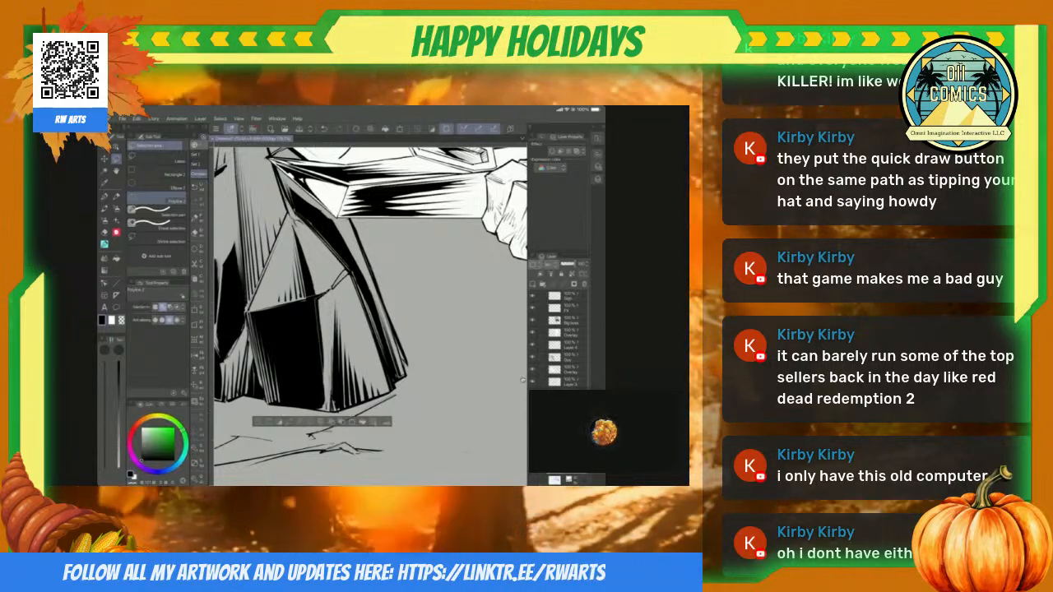
left_click(258, 421)
left_click(116, 283)
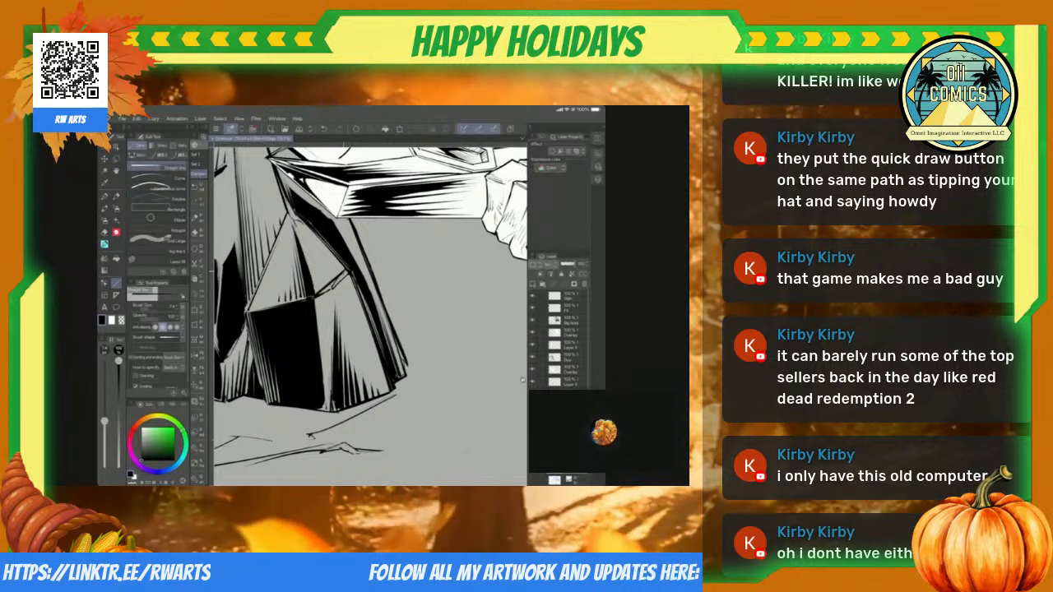
scroll(522, 380, "up", 5)
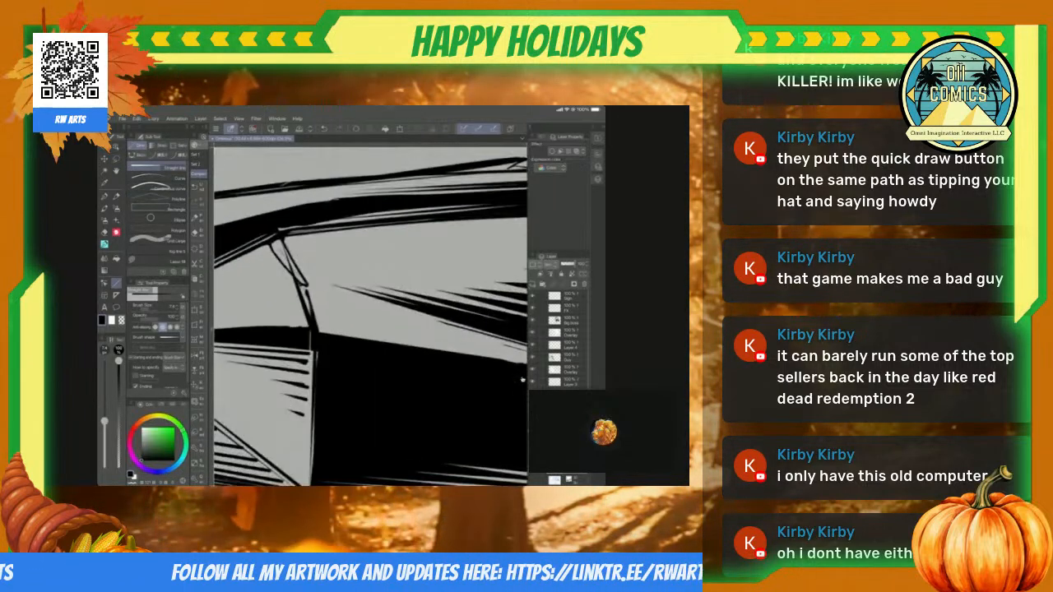
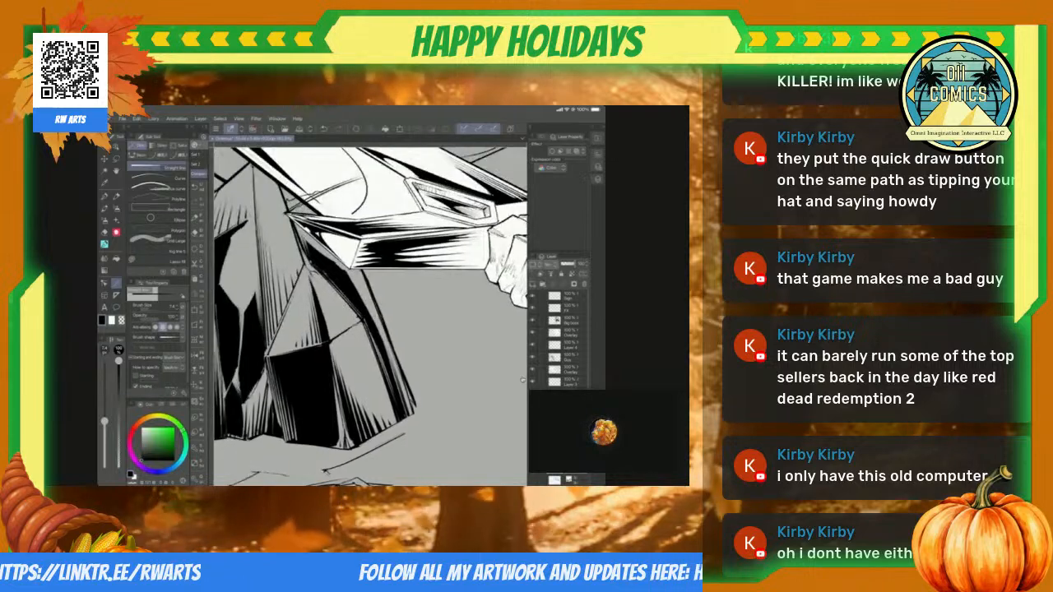
Step: Trim the stray lines at the triangular facet's apex with a selection, and extend its hatching with straight lines towards the base
key("m")
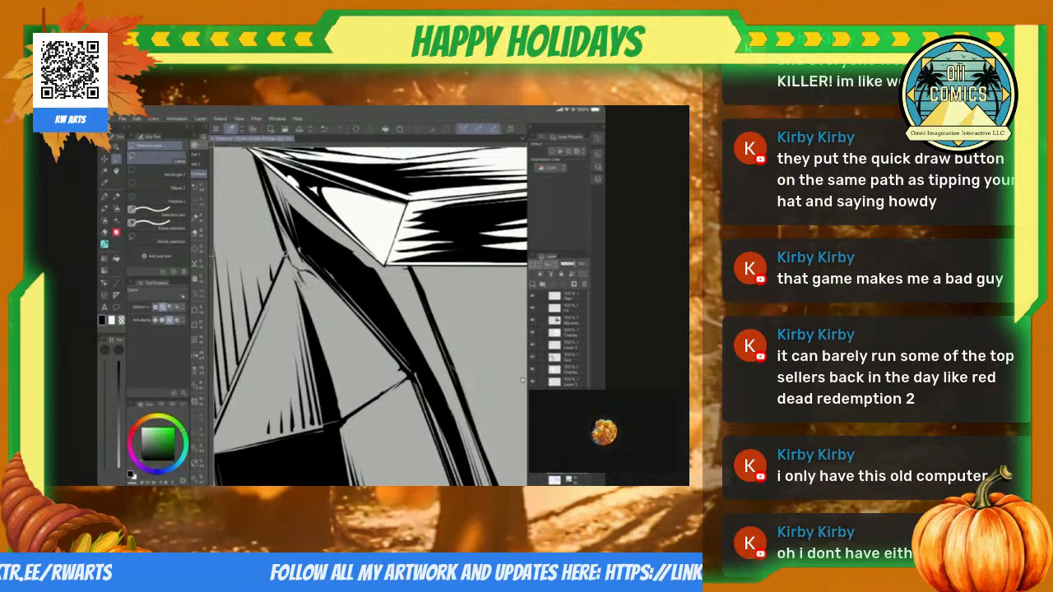
key("ctrl+d")
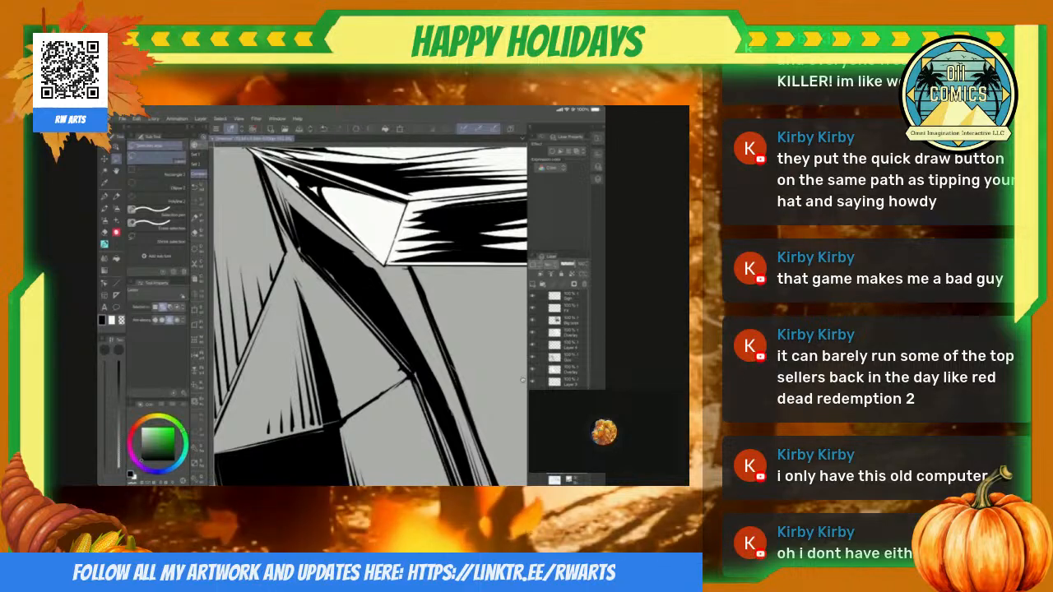
key("u")
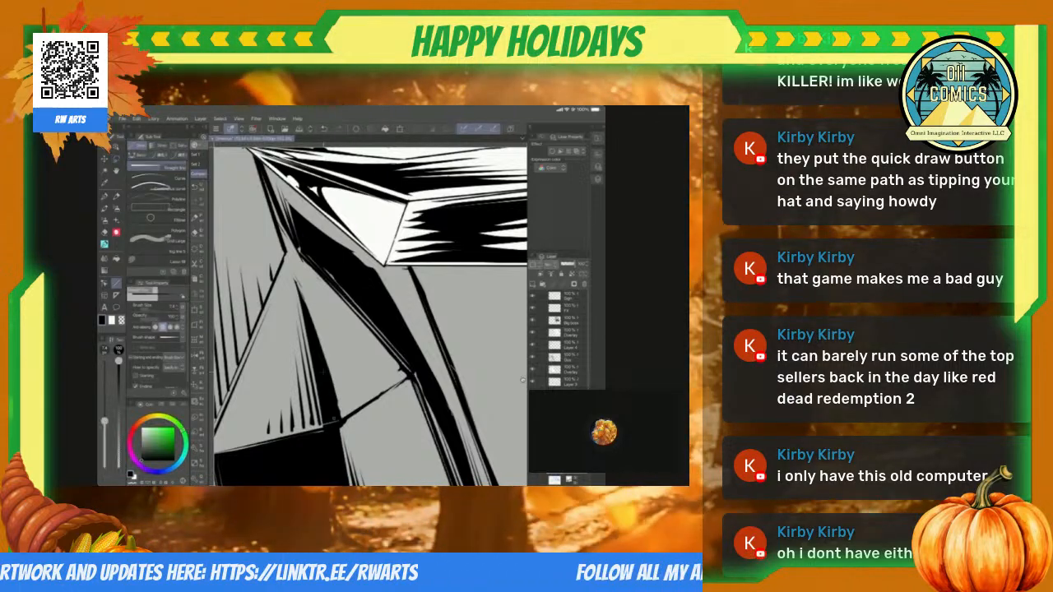
left_click_drag(287, 258, 334, 419)
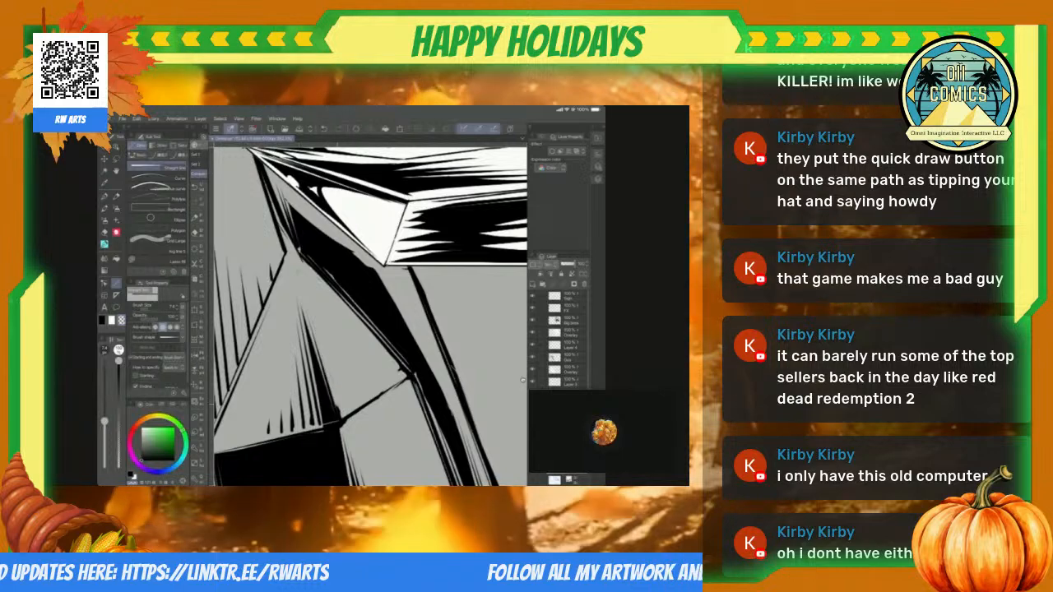
scroll(370, 317, "down", 3)
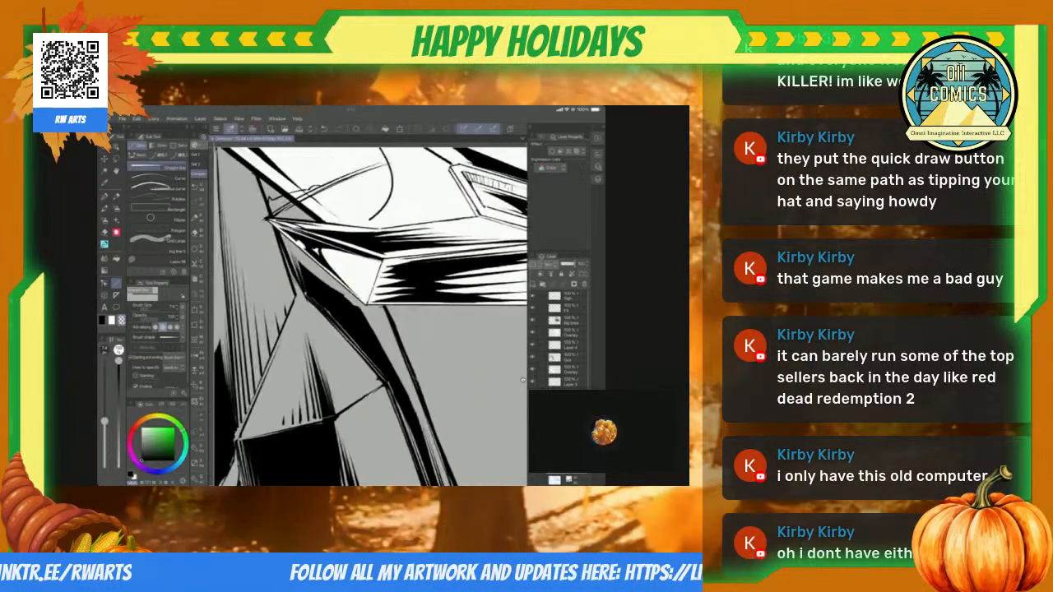
Step: Touch up the inked ridge and edge lines around the triangular facet's apex with pen strokes
key("p")
scroll(522, 380, "up", 5)
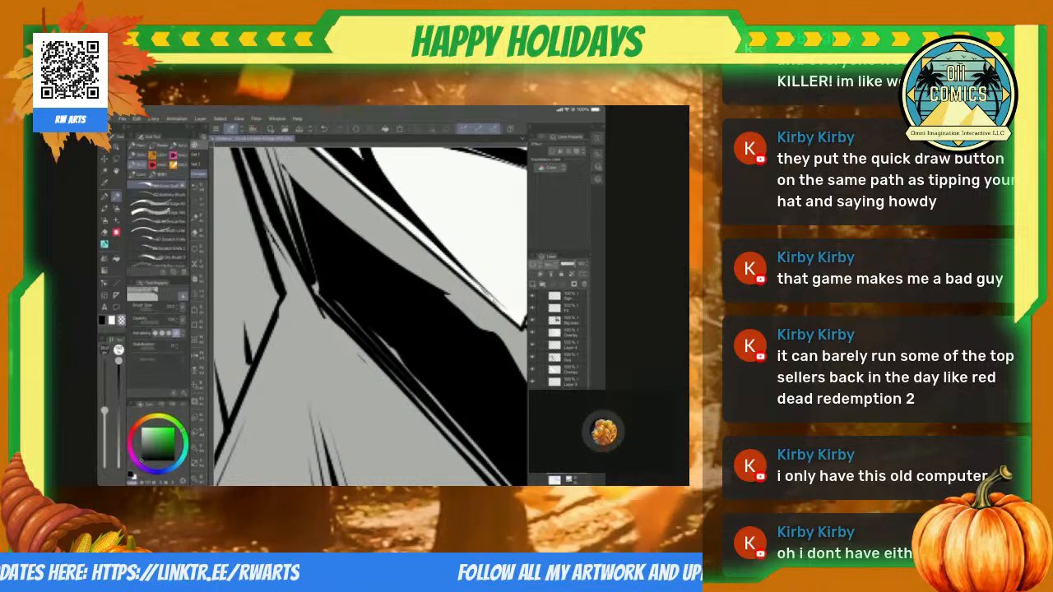
scroll(370, 317, "down", 5)
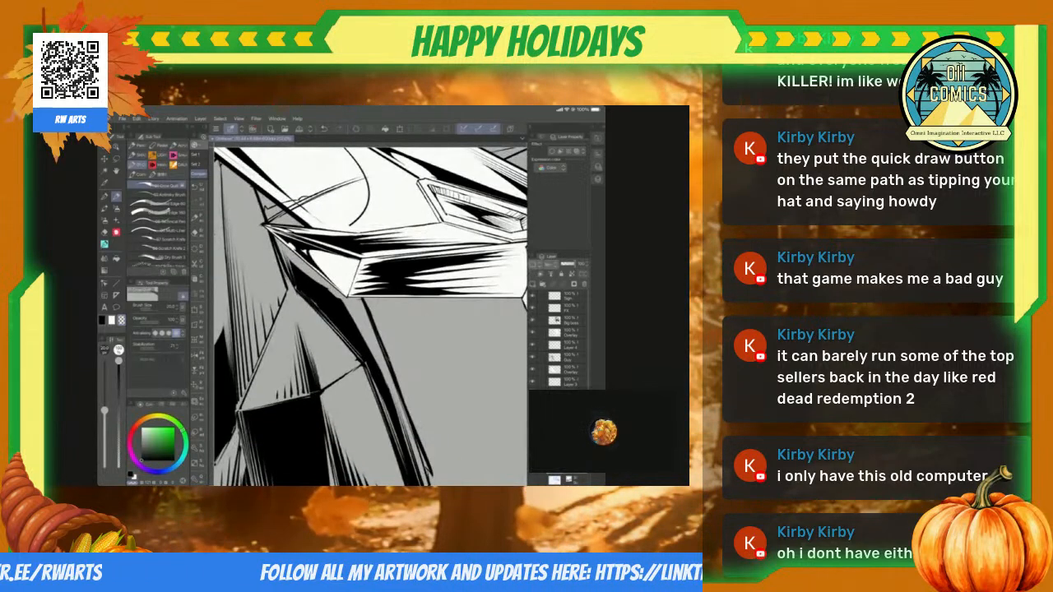
scroll(370, 317, "down", 5)
scroll(370, 317, "up", 5)
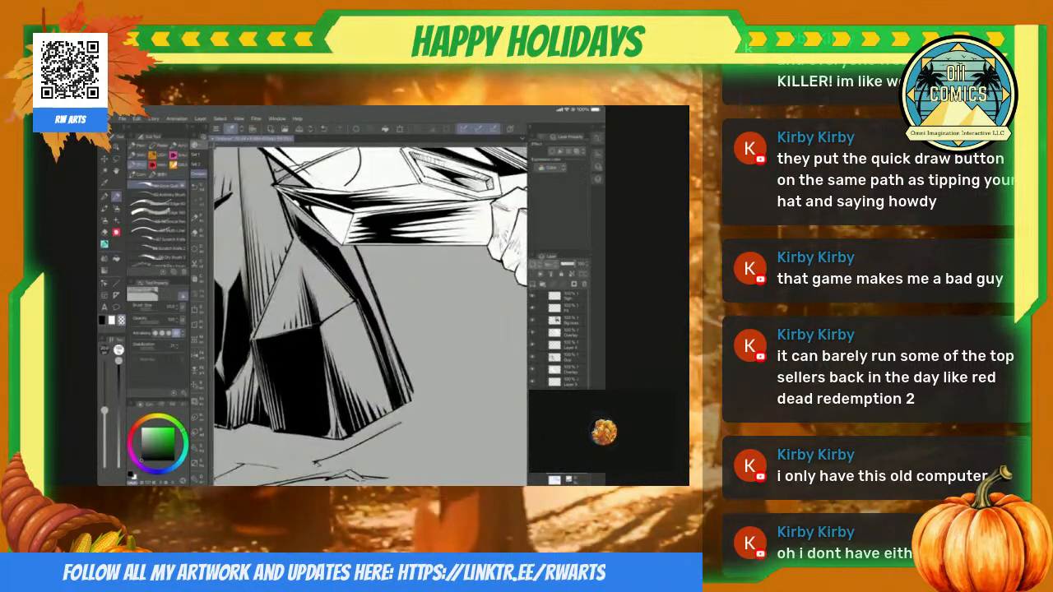
key("u")
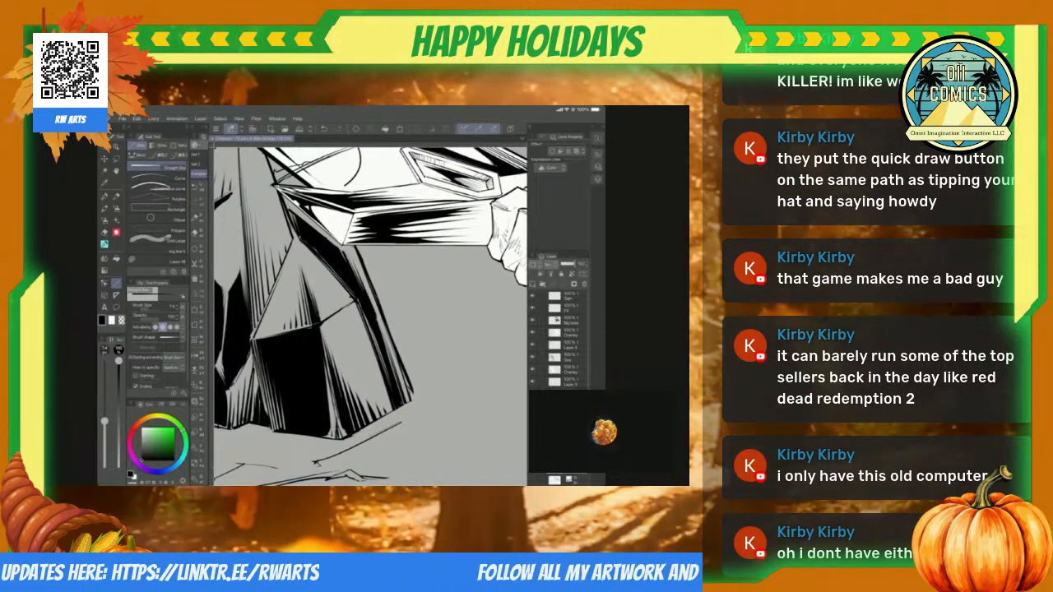
Step: Select the grey background areas between the pointed rock and the sword with freehand selections, fill them with solid black, and deselect
scroll(370, 316, "down", 5)
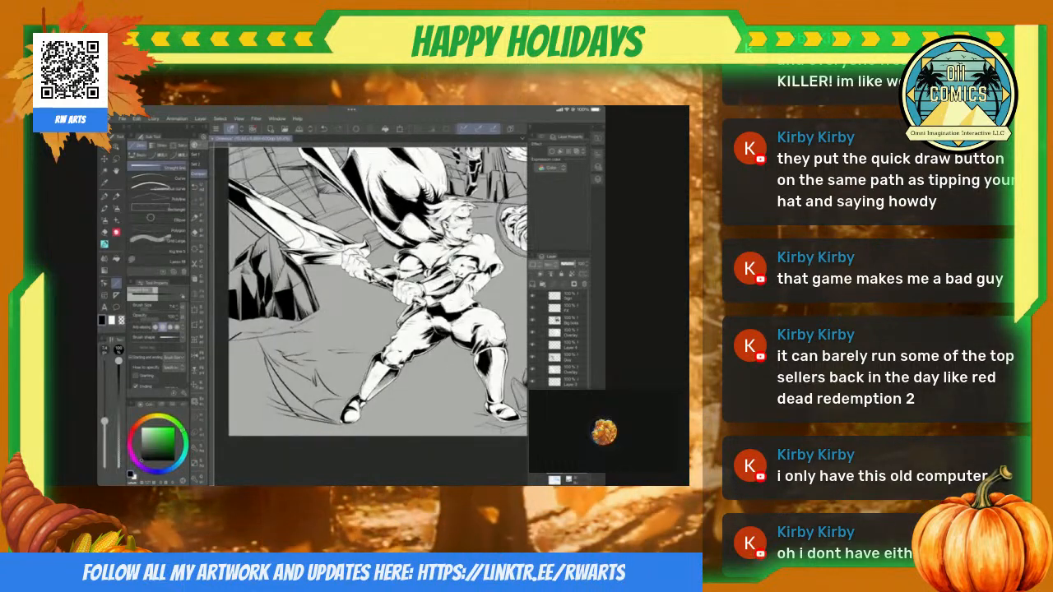
scroll(370, 291, "left", 2)
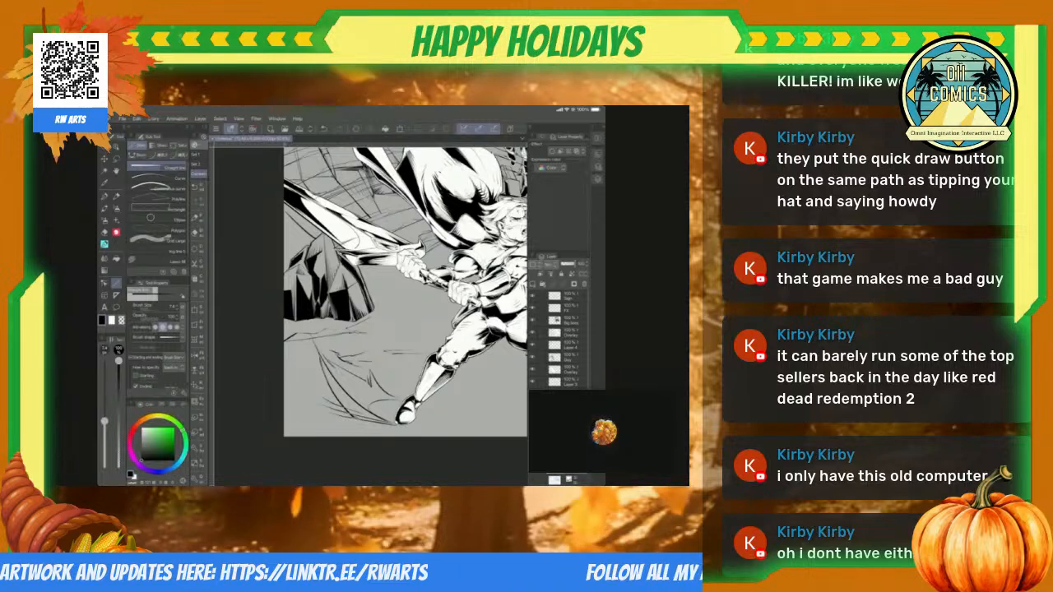
scroll(370, 296, "down", 5)
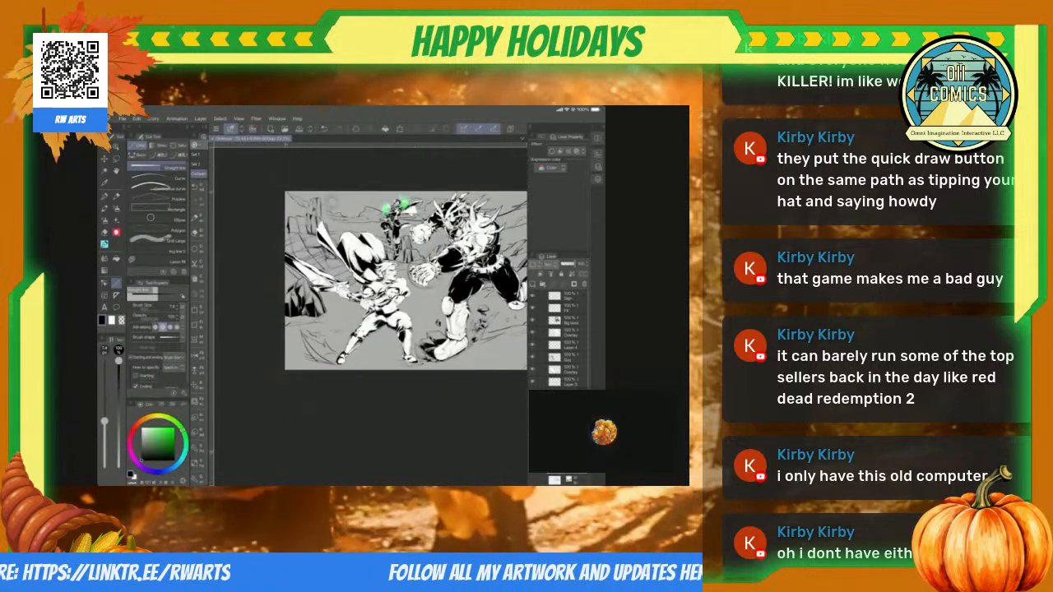
scroll(329, 288, "up", 6)
key("m")
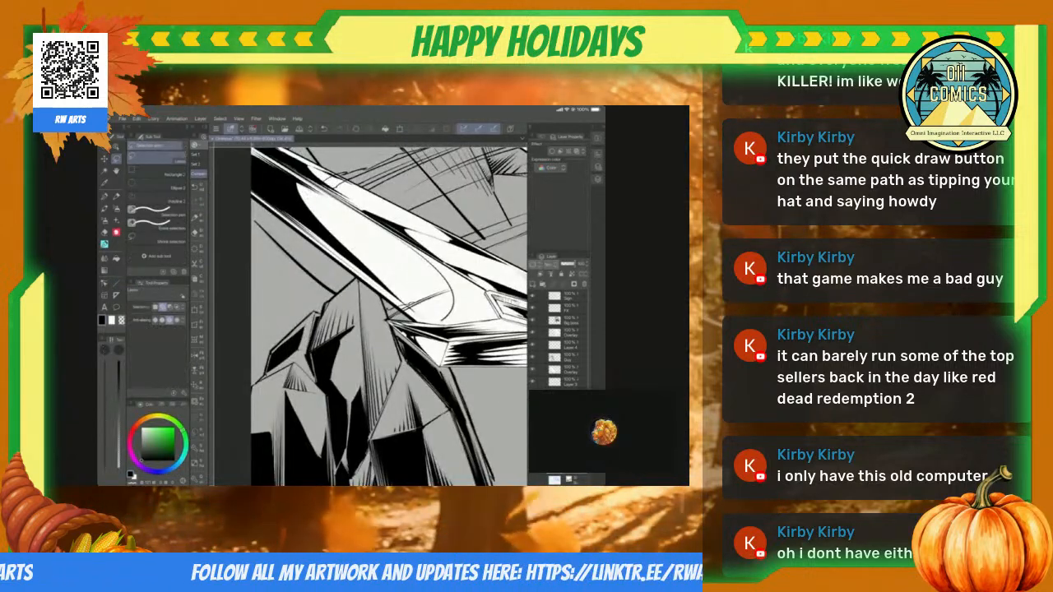
left_click_drag(281, 247, 305, 271)
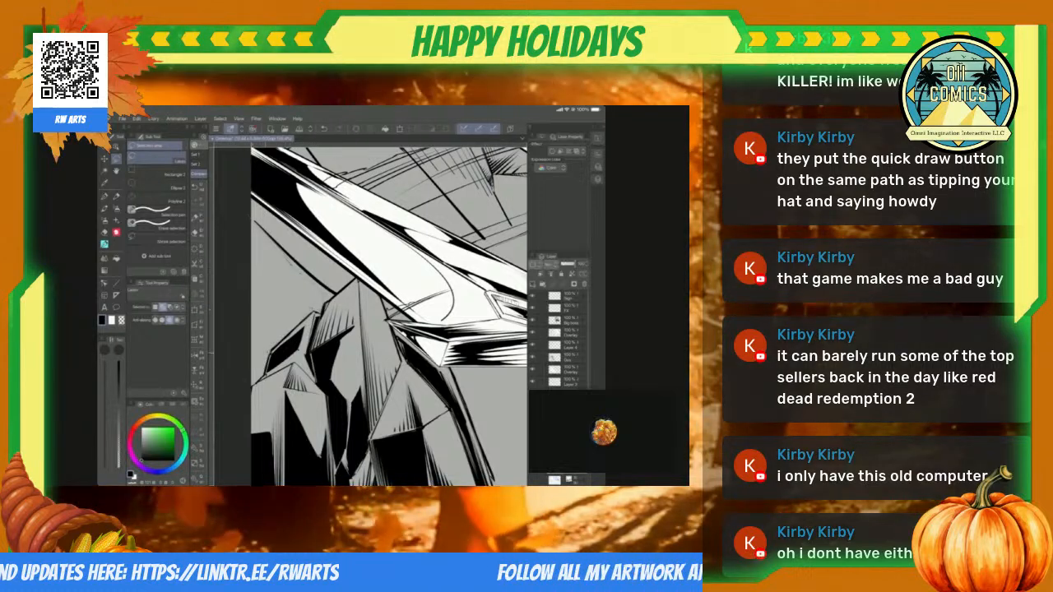
left_click_drag(246, 382, 247, 370)
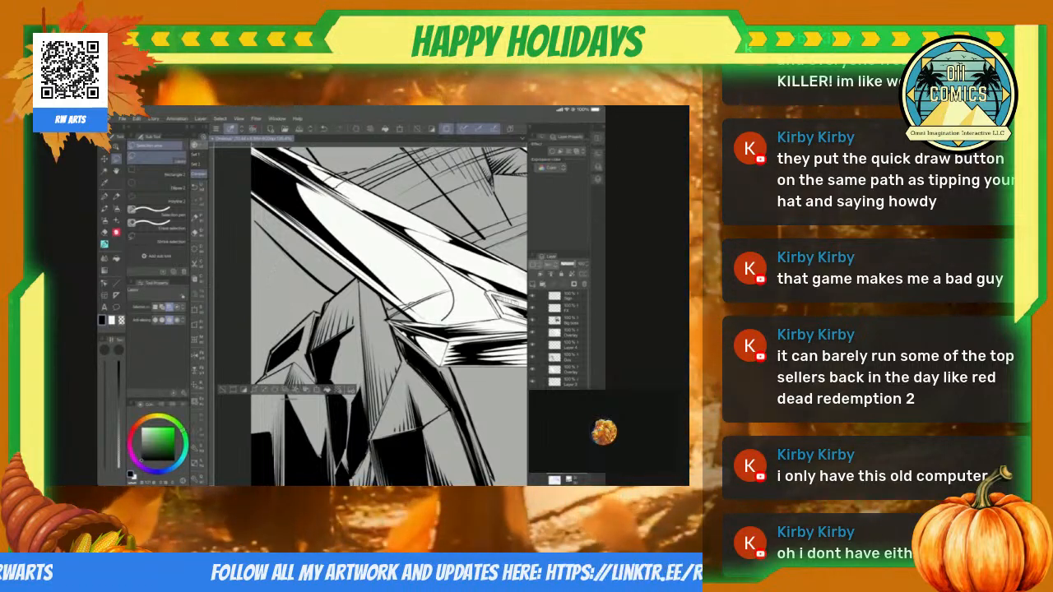
key("alt+Delete")
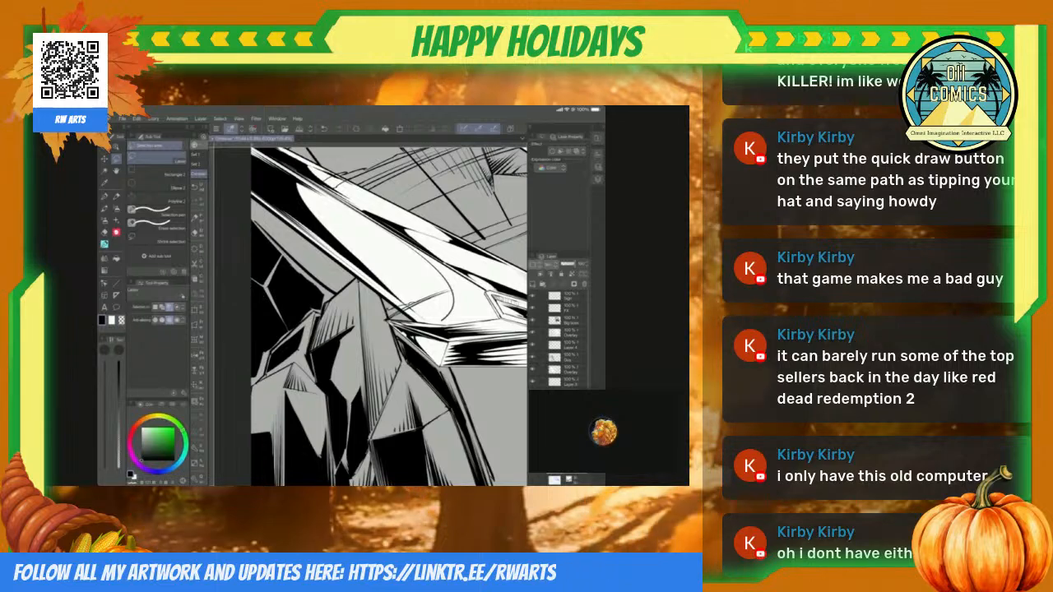
key("ctrl+d")
Step: Fill the long narrow crack running down the rocky ground above the sword with solid black, and switch back to the brush
scroll(370, 313, "down", 5)
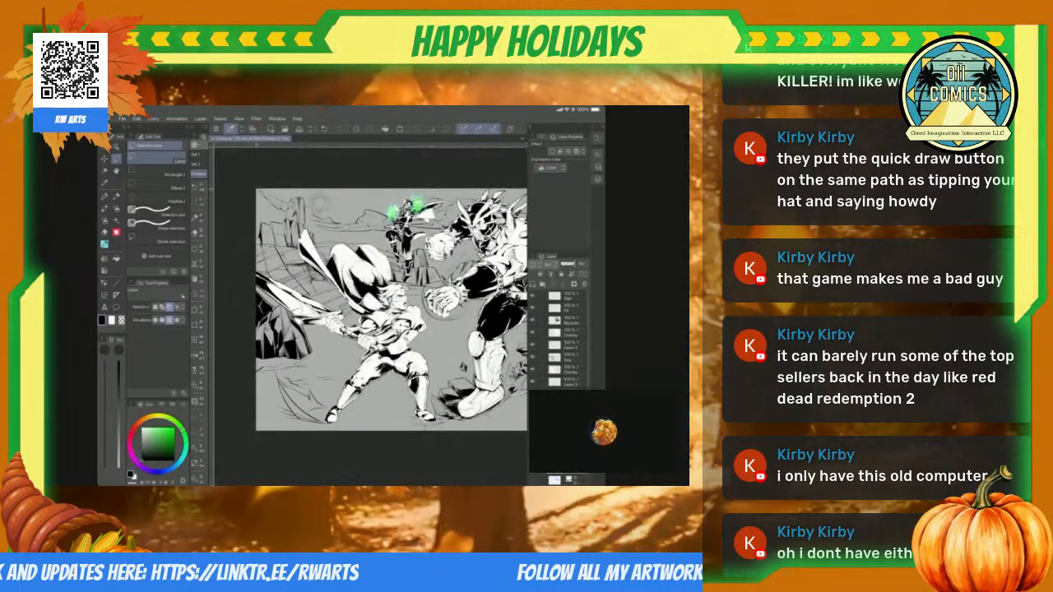
scroll(391, 313, "up", 5)
scroll(370, 313, "up", 5)
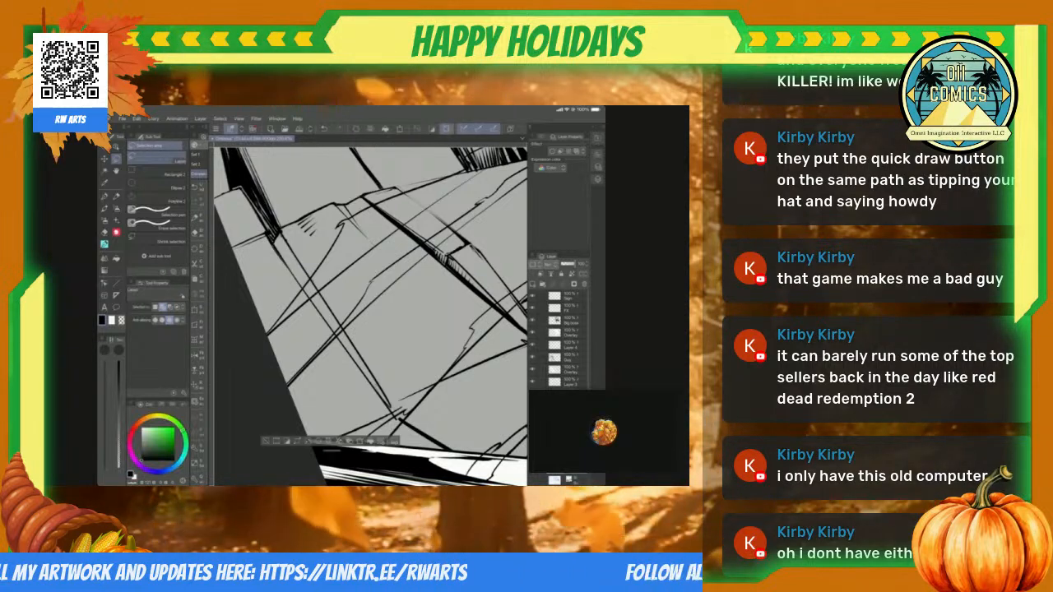
key("ctrl+d")
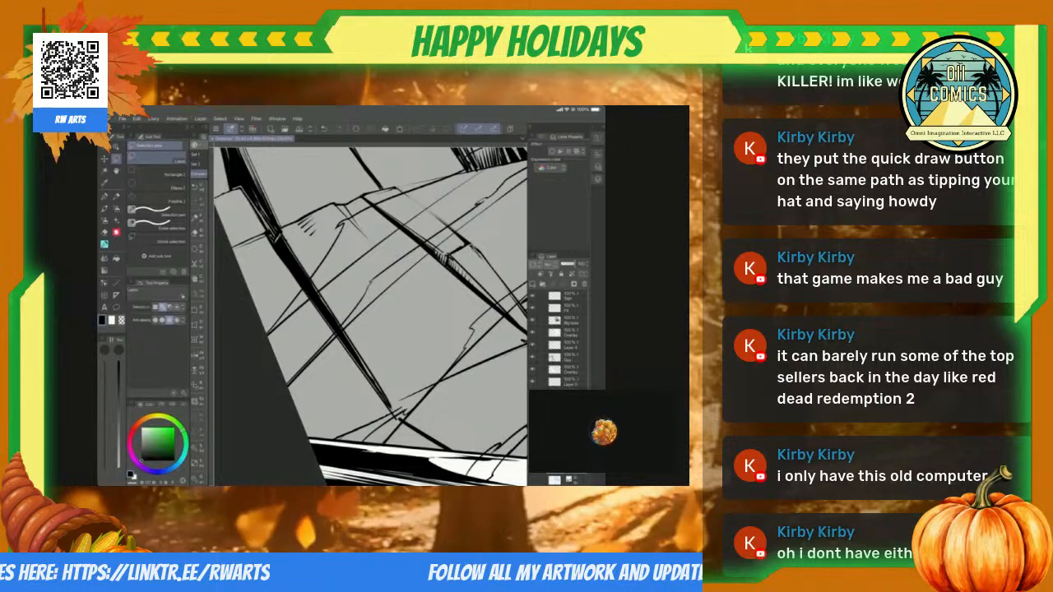
scroll(370, 313, "down", 5)
scroll(370, 313, "up", 5)
key("b")
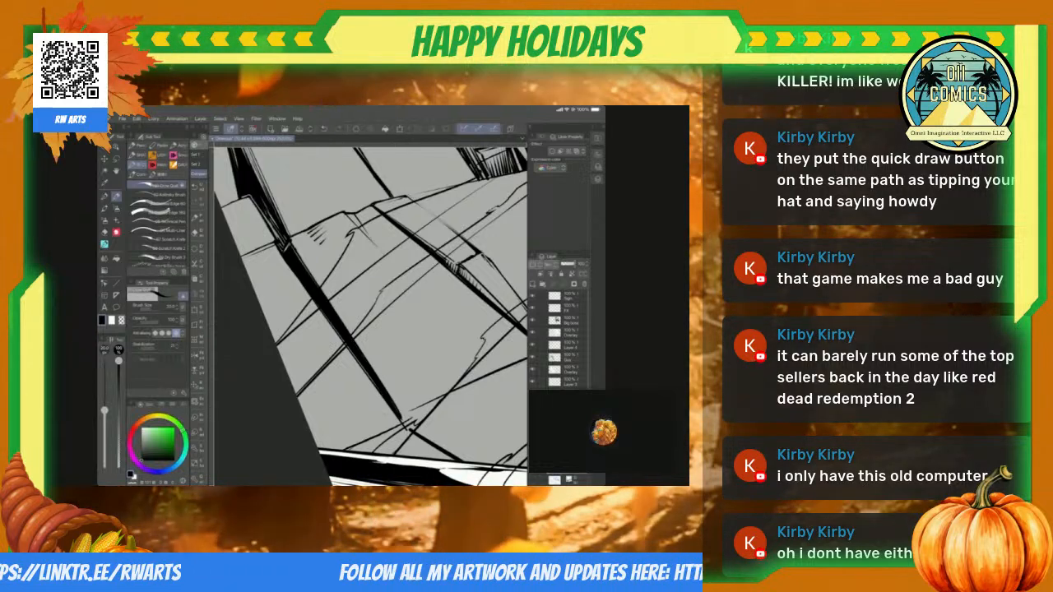
Step: Create a selection from the large spiked monster's layer, and add a new layer above the line art for its colour
scroll(370, 316, "down", 5)
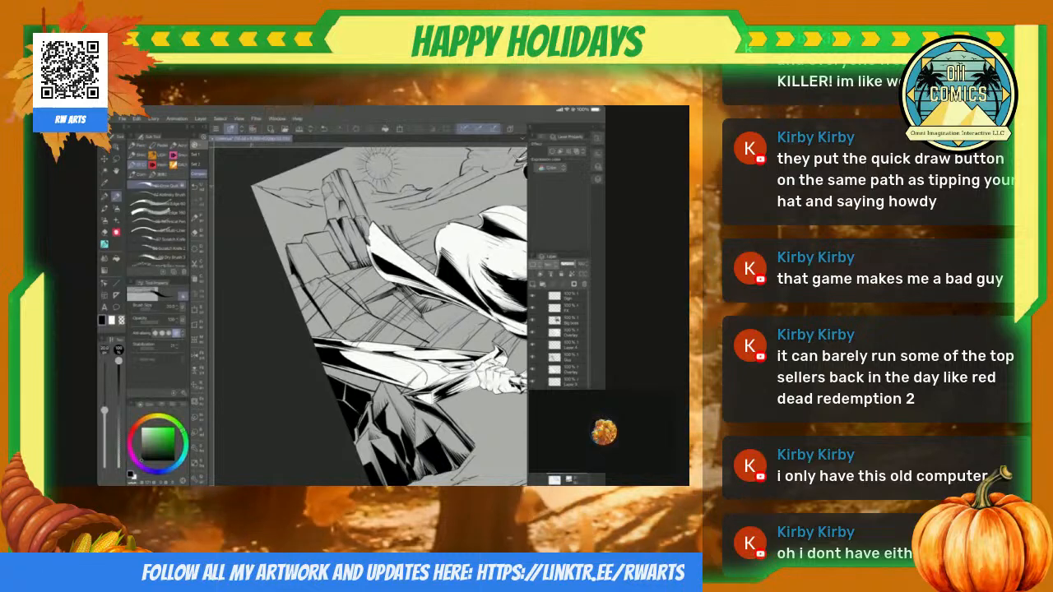
scroll(370, 317, "down", 5)
scroll(370, 317, "down", 2)
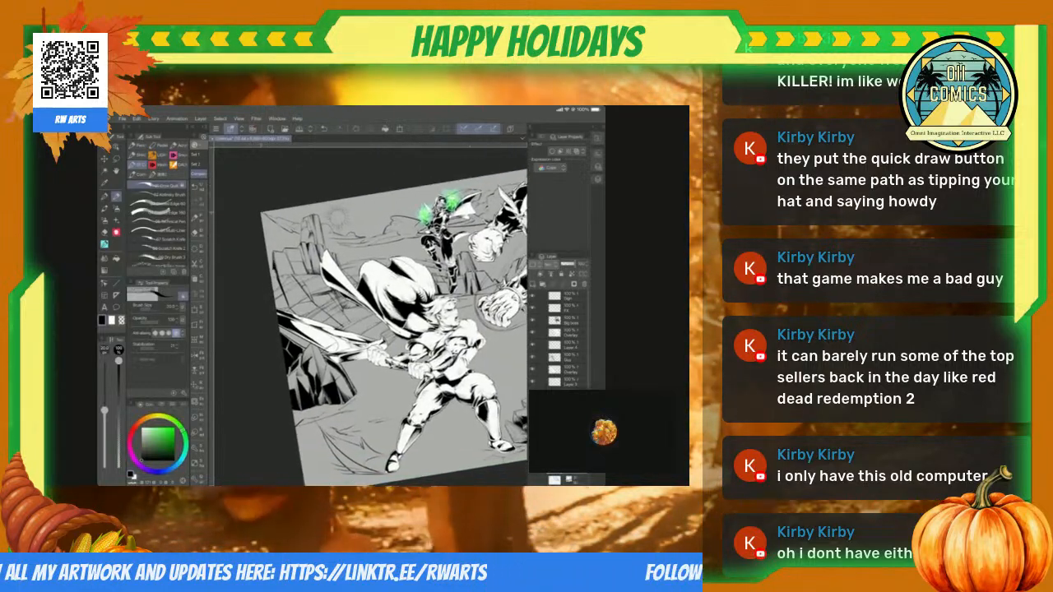
scroll(370, 317, "down", 3)
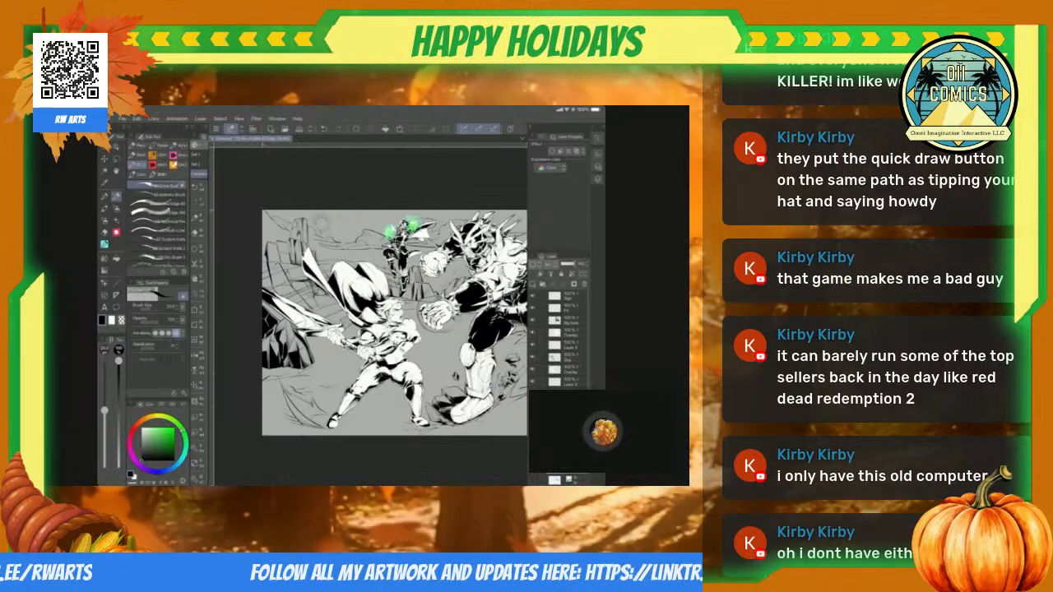
left_click(570, 333)
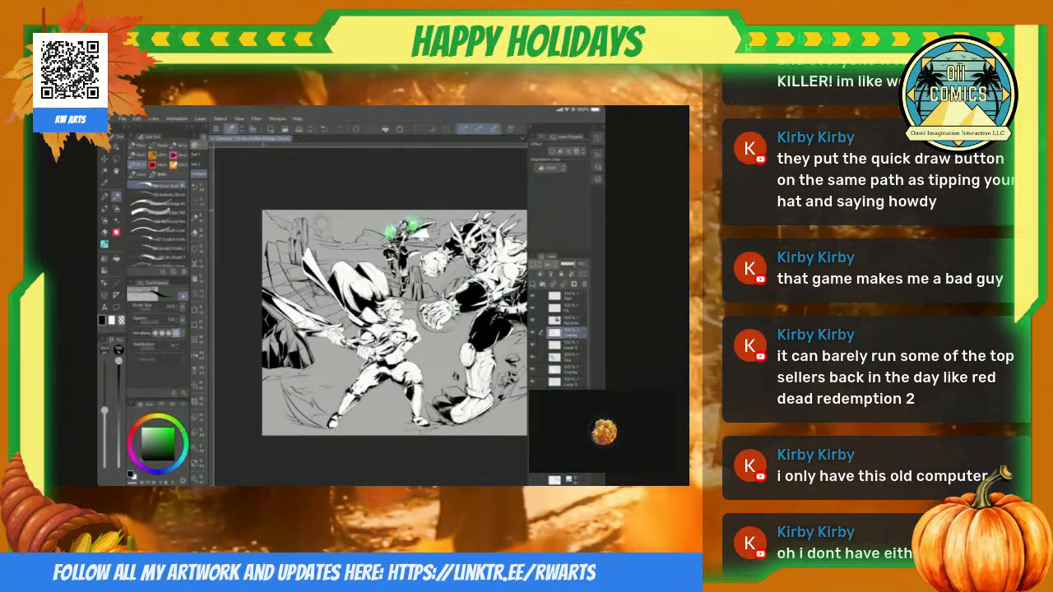
right_click(569, 333)
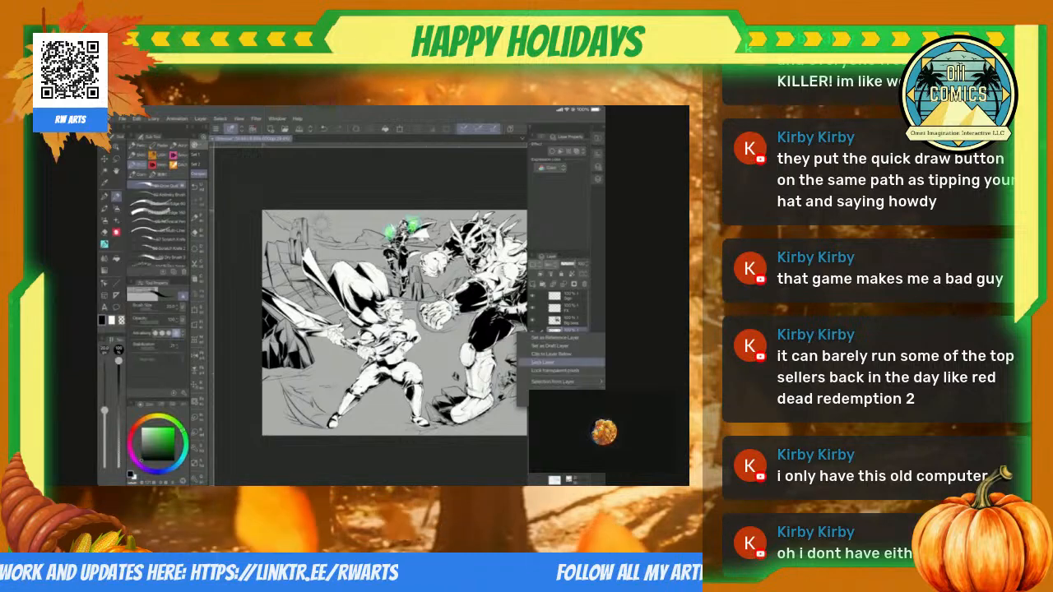
mouse_move(553, 381)
left_click(467, 385)
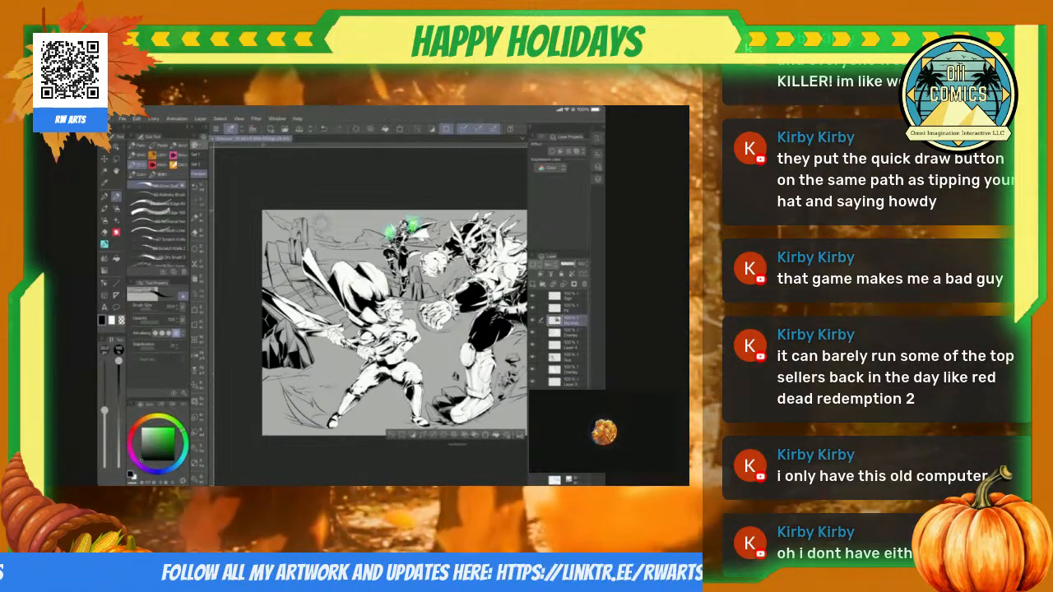
left_click(570, 321)
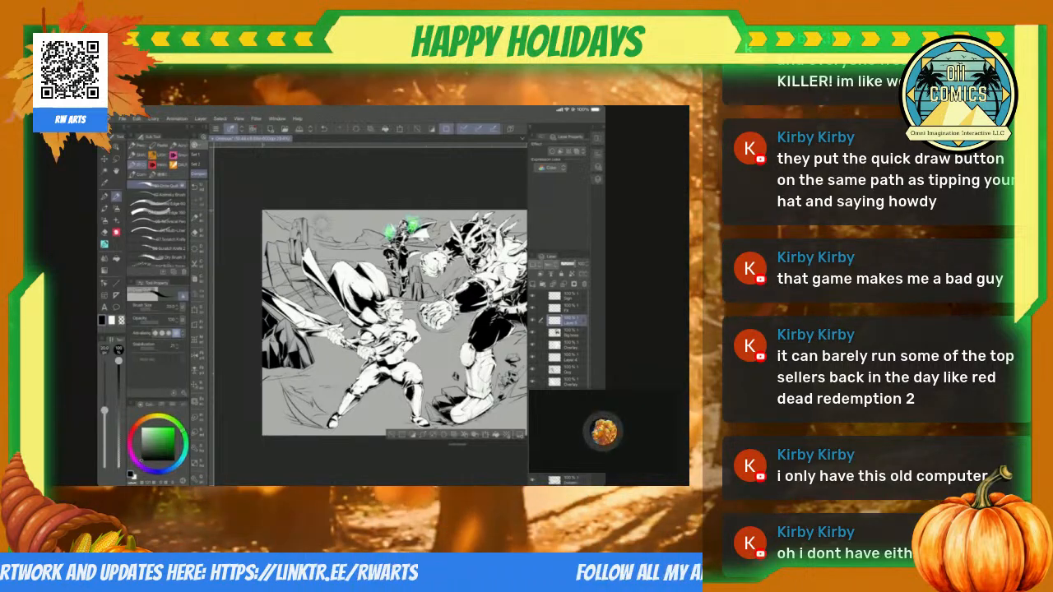
Step: Pick a saturated blue and fill the monster's selected silhouette with it on the new layer
scroll(370, 317, "right", 2)
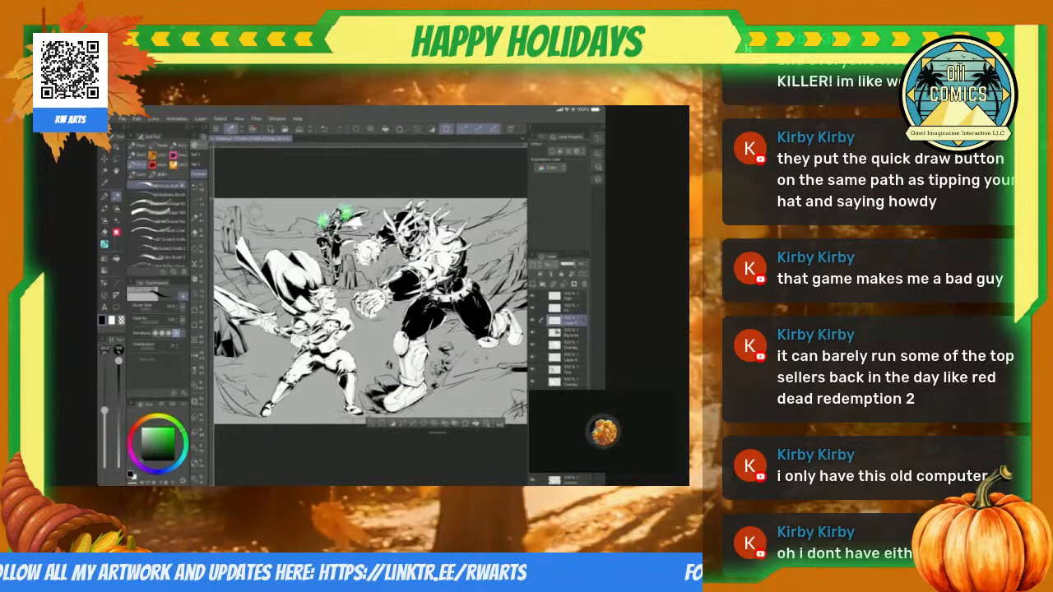
left_click(165, 472)
left_click(172, 430)
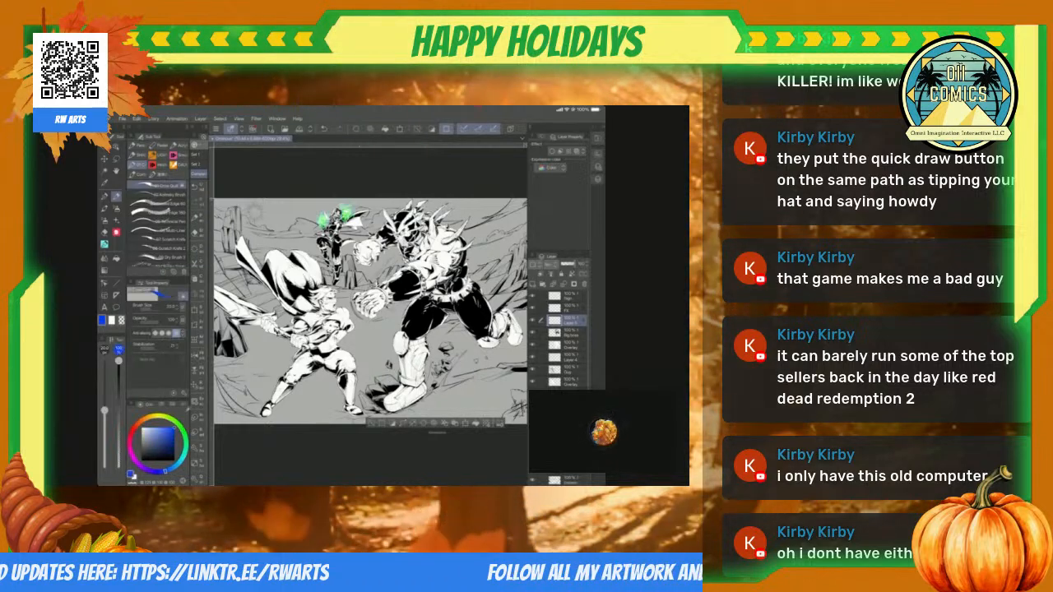
key("alt+Delete")
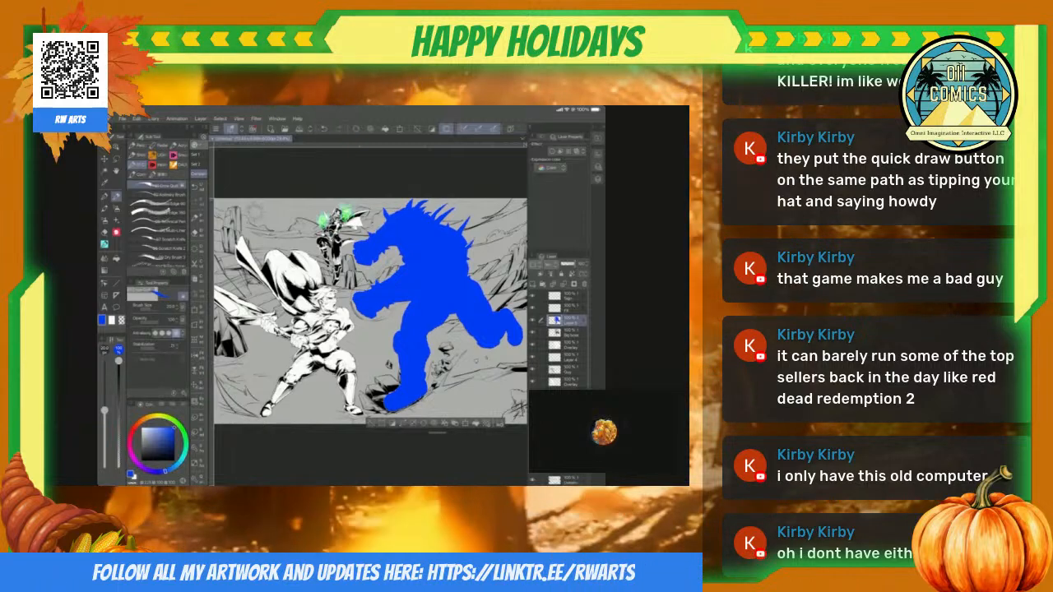
Step: Change the blue layer's blending mode to reveal the ink lines, refill the monster with a lighter blue, and deselect
left_click(551, 265)
left_click(553, 289)
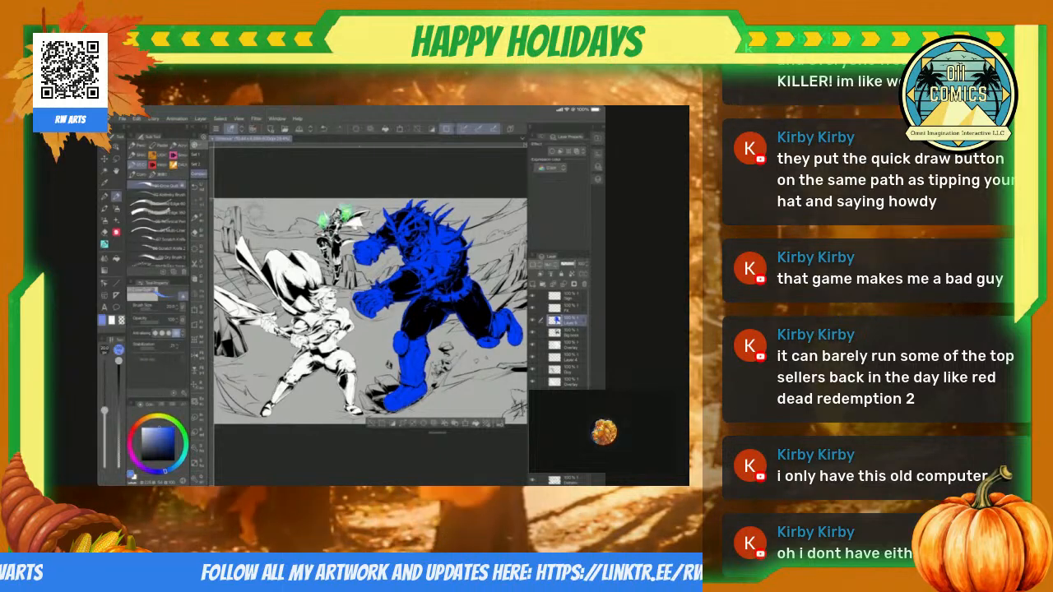
key("alt+Delete")
key("ctrl+d")
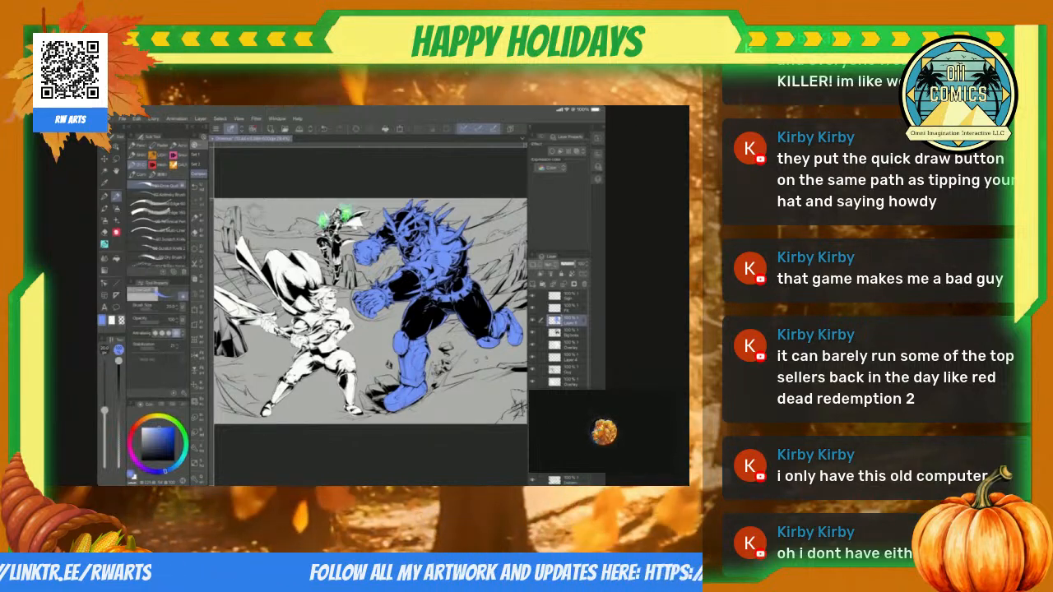
Step: Identify the caped sword fighter's white silhouette layer by toggling layer visibility, and create a selection from it
left_click(533, 369)
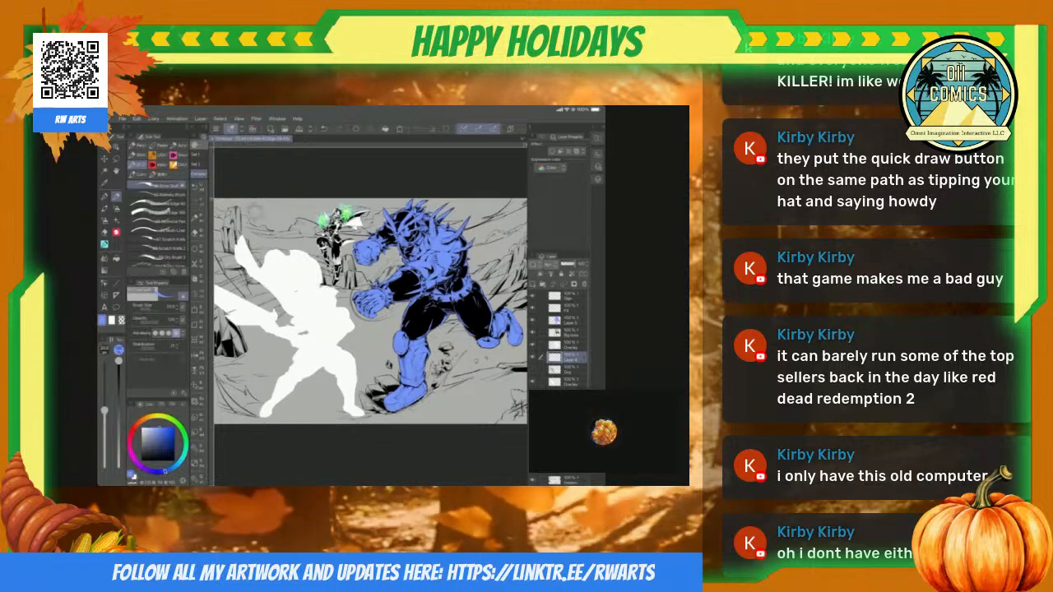
left_click(532, 370)
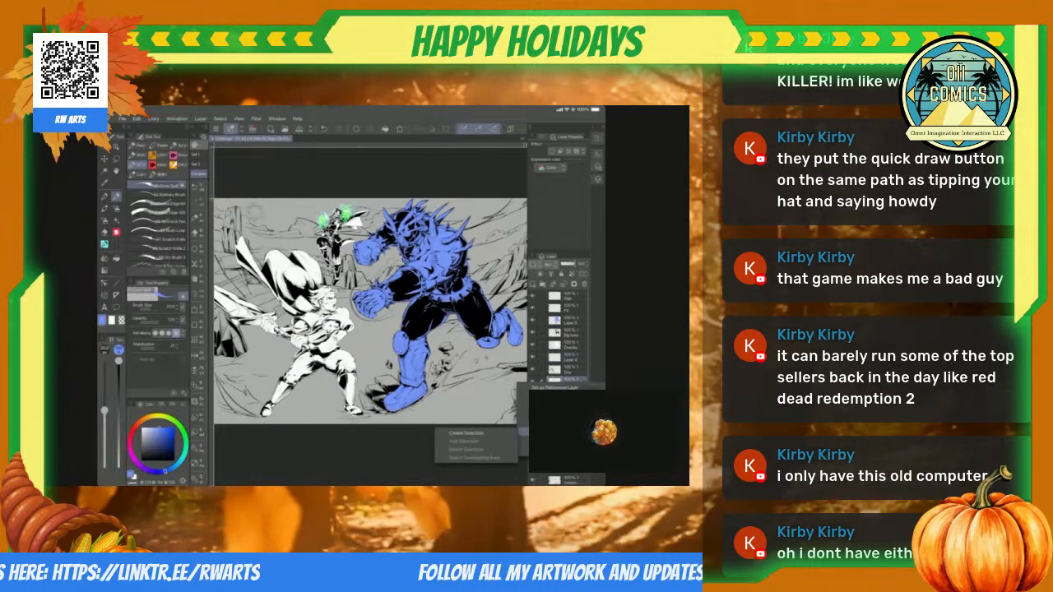
left_click(466, 434)
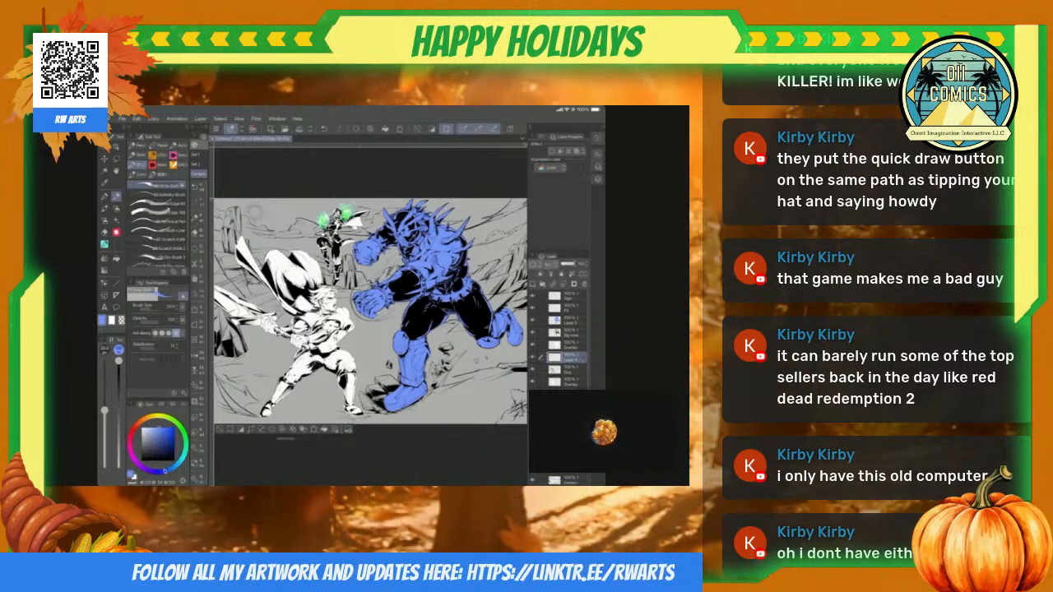
Step: Fill the sword fighter's selection with mint green on a separate layer, and change that layer's blending mode to reveal the ink lines
left_click(568, 371)
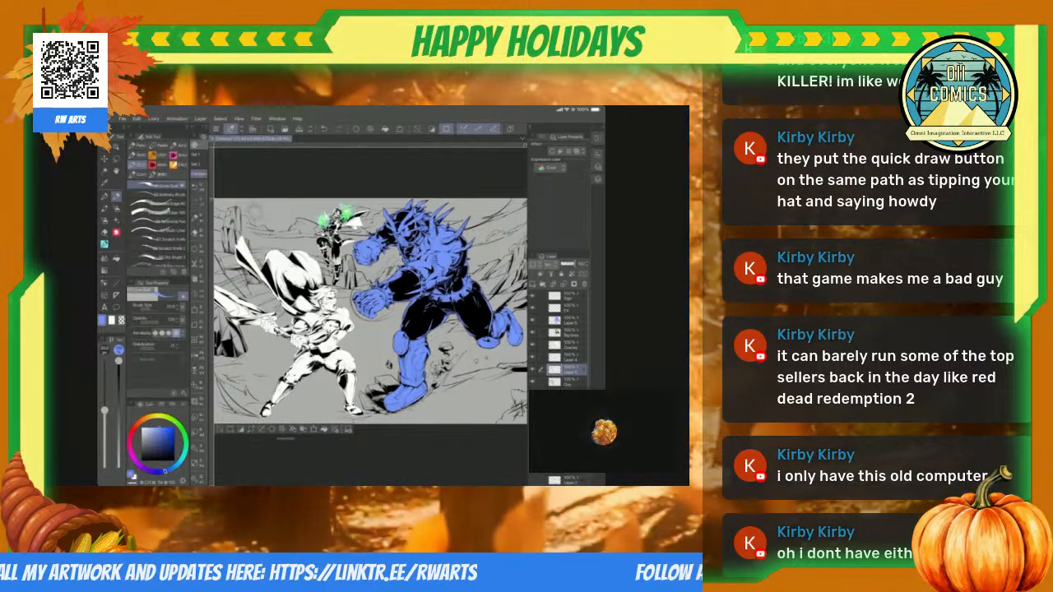
left_click(533, 284)
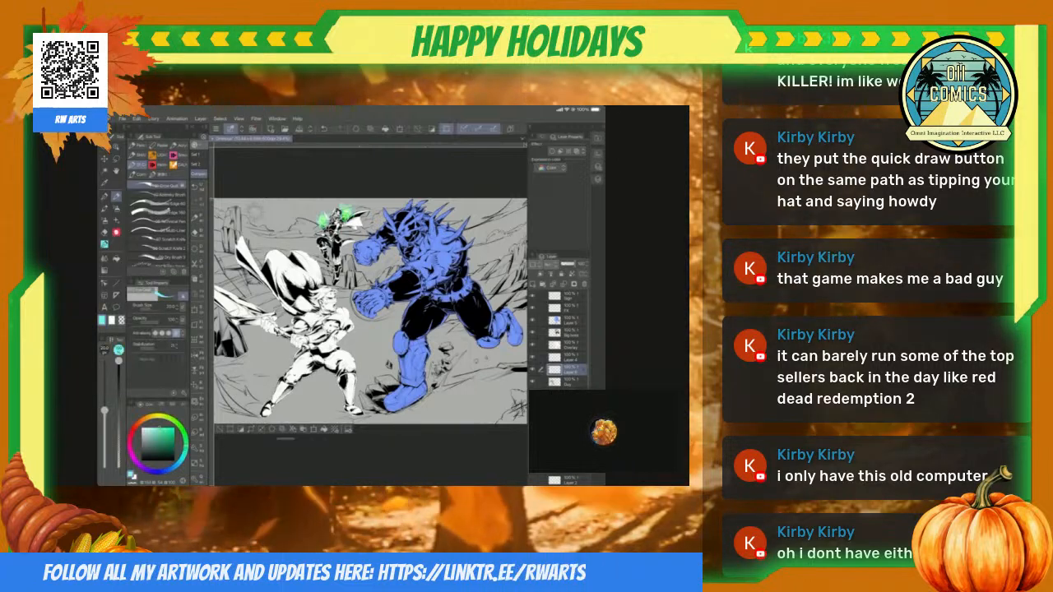
key("alt+Delete")
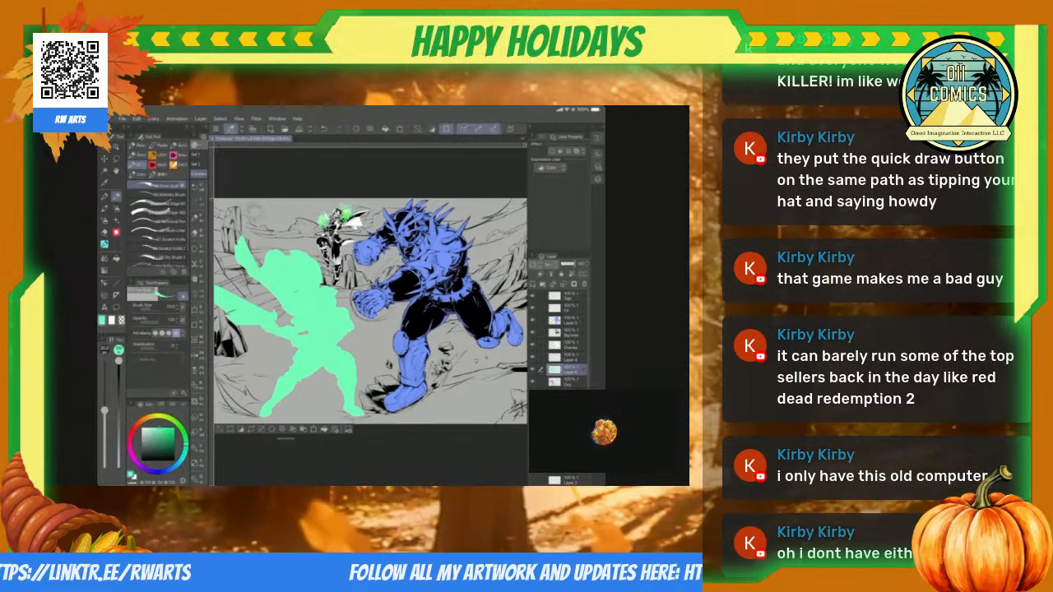
scroll(278, 281, "up", 5)
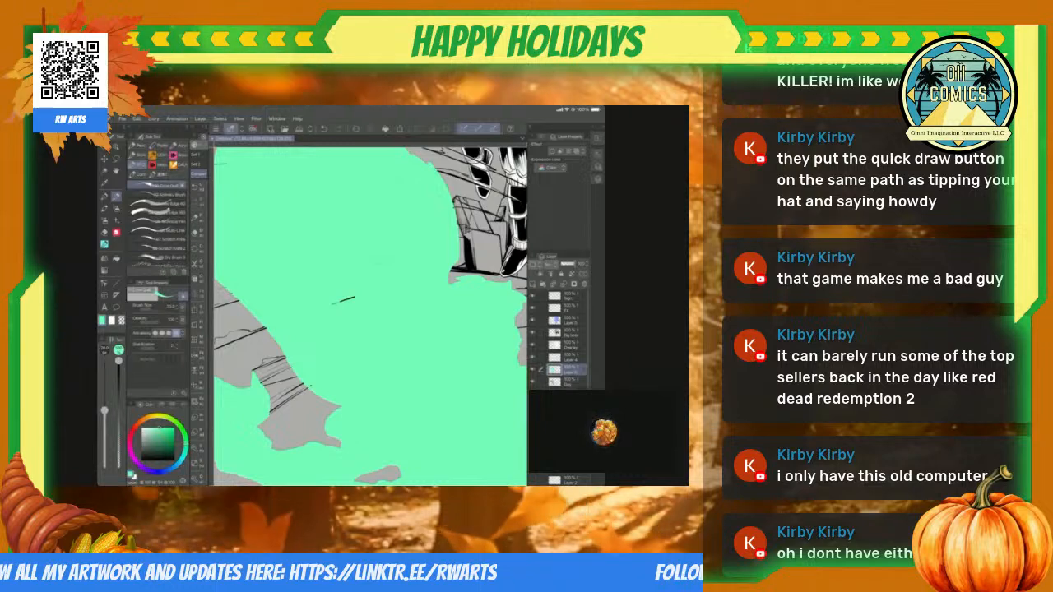
scroll(332, 308, "down", 3)
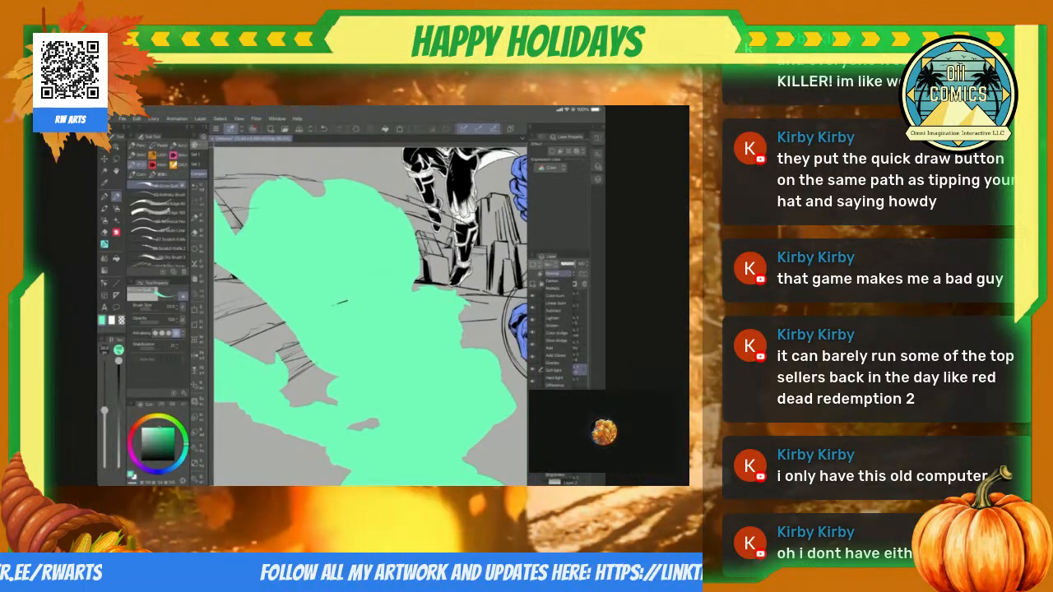
scroll(339, 303, "down", 5)
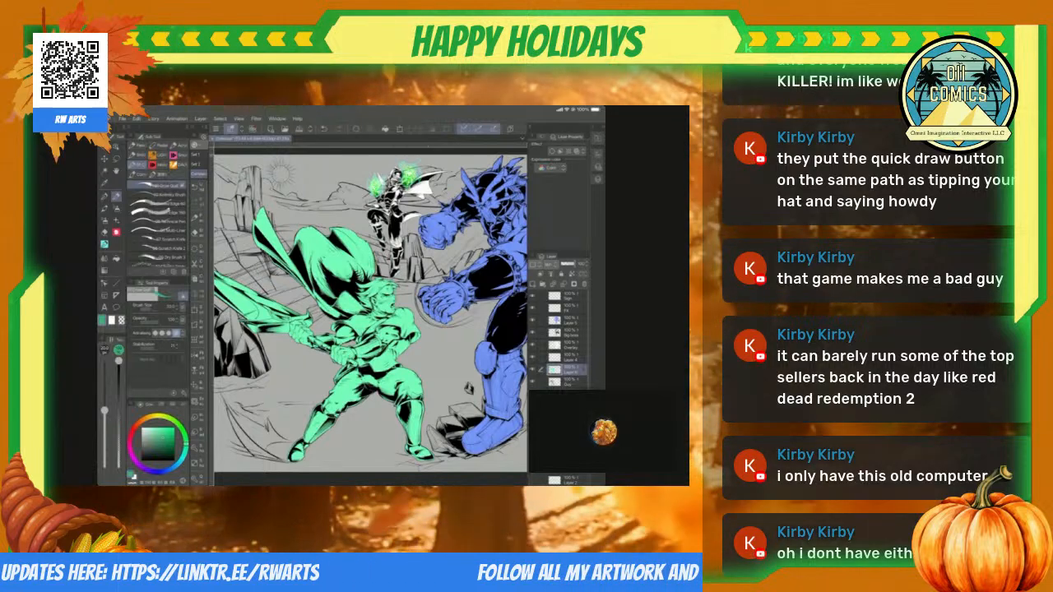
Step: Refill the sword fighter's silhouette with a darker green using the Fill tool
key("g")
left_click(156, 159)
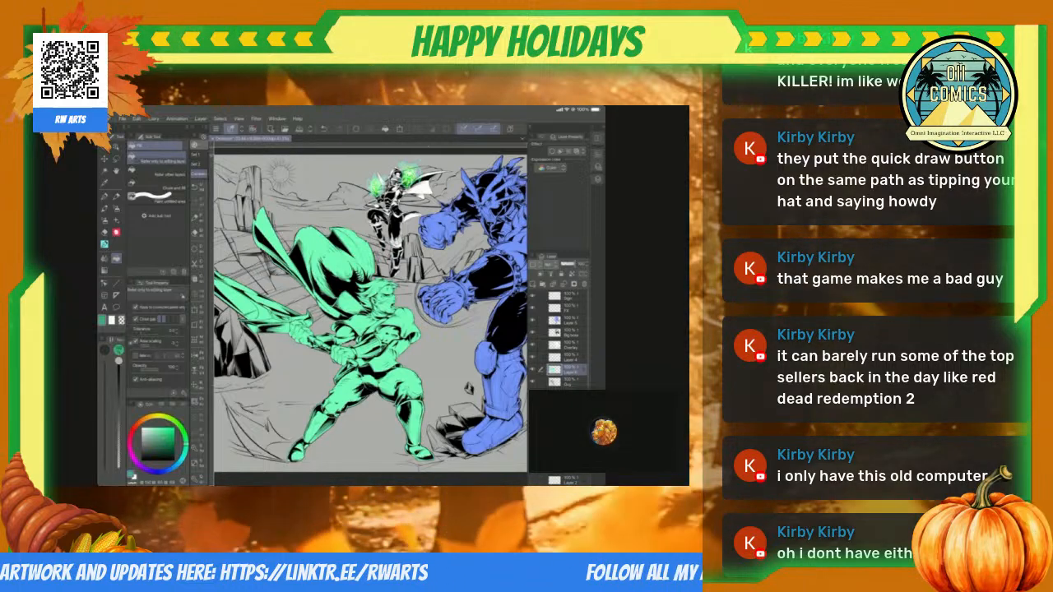
left_click(371, 346)
scroll(288, 291, "up", 5)
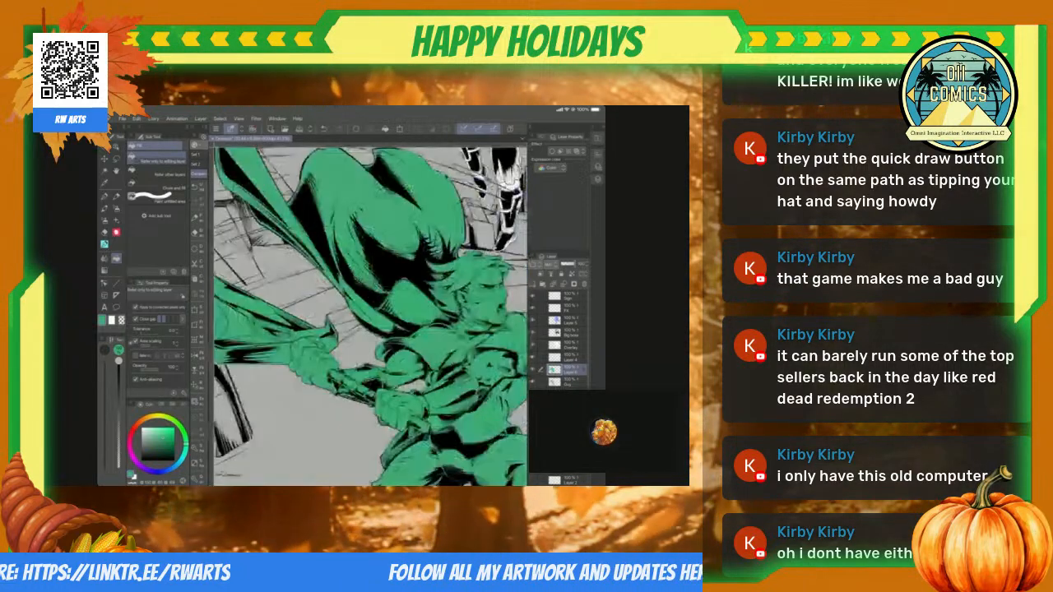
scroll(370, 316, "down", 5)
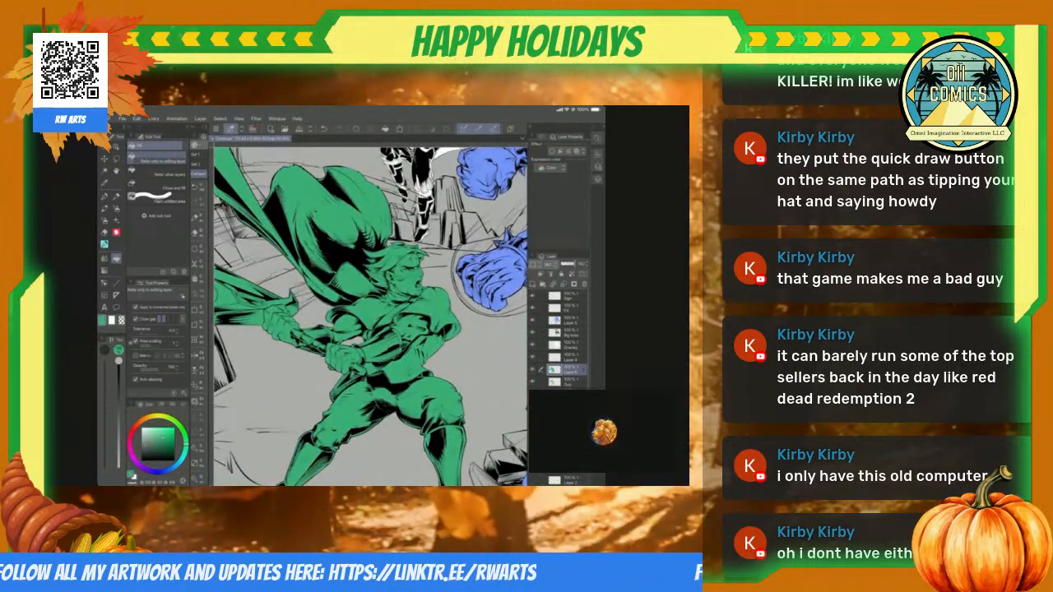
scroll(329, 238, "up", 5)
scroll(370, 317, "down", 5)
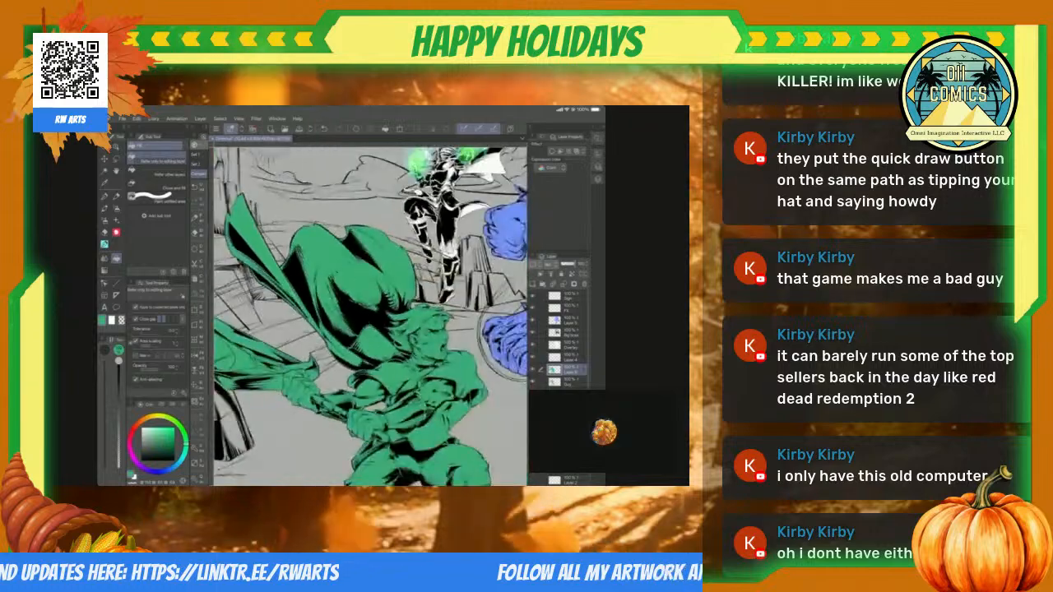
scroll(370, 316, "down", 6)
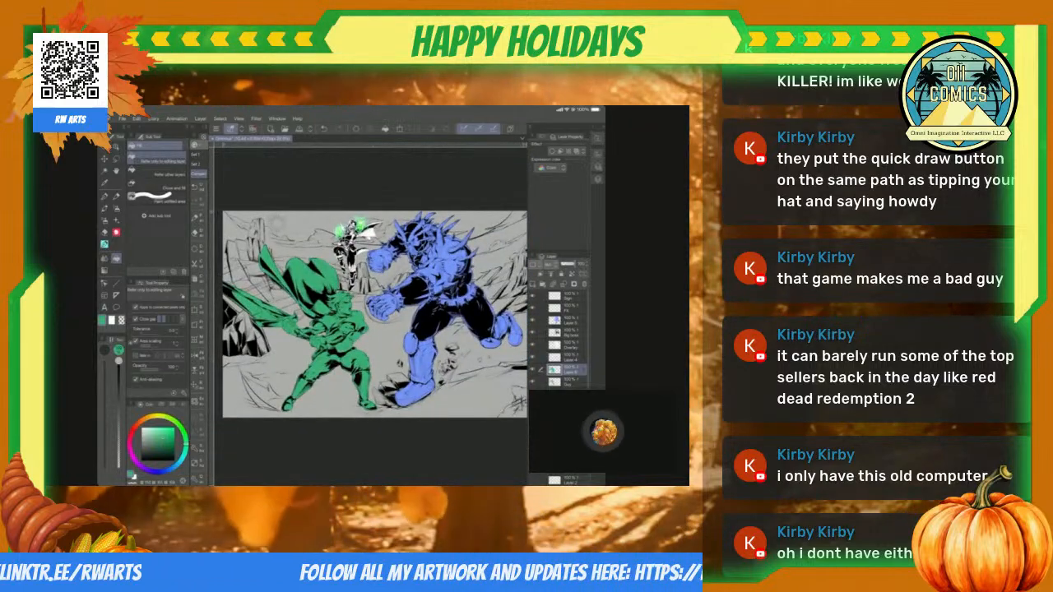
Step: Select the floating hooded caster's white silhouette with Auto Select, and fill it with a saturated purple
scroll(353, 238, "up", 4)
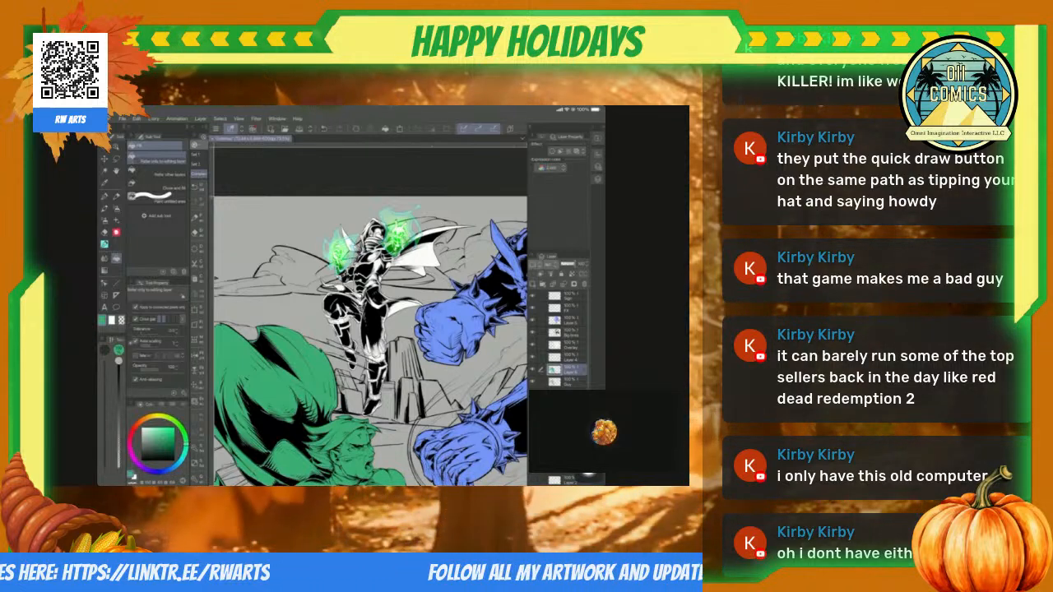
scroll(562, 339, "down", 2)
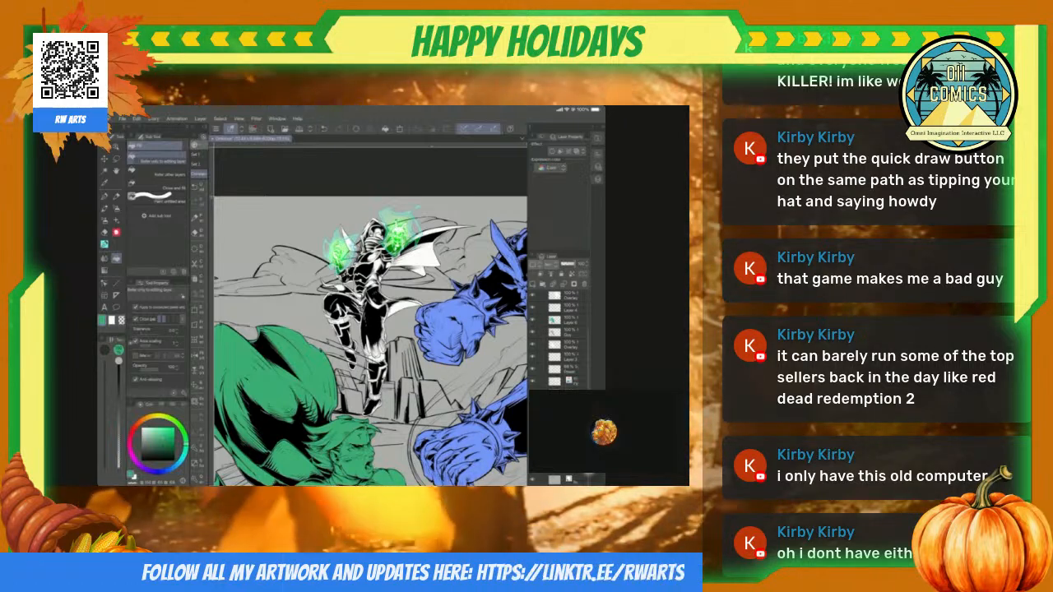
key("w")
left_click(376, 276)
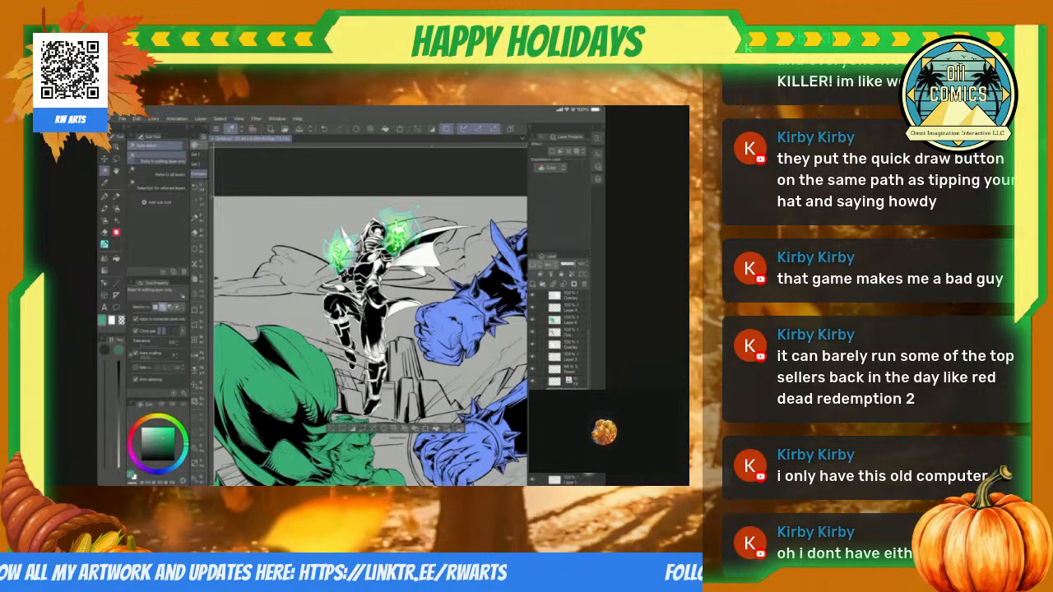
left_click(141, 467)
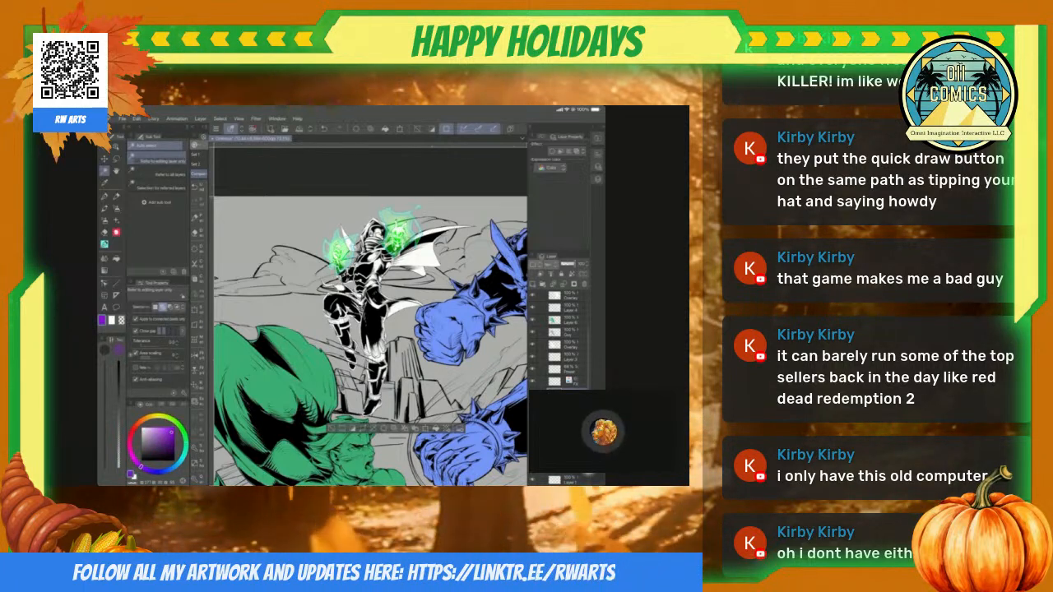
key("alt+Delete")
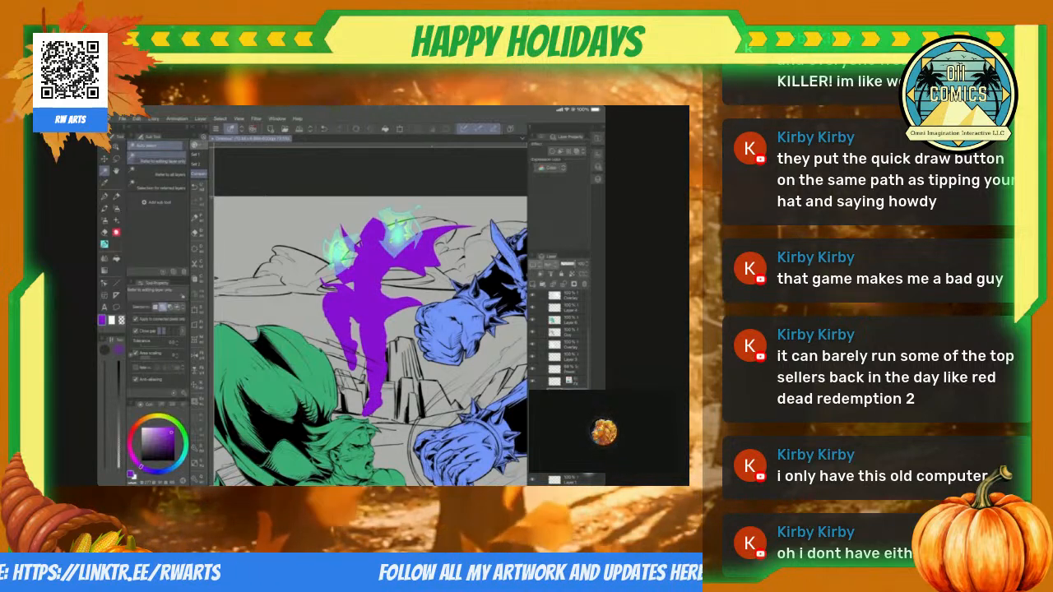
Step: Set the hooded caster's purple layer to the Multiply blending mode
scroll(370, 316, "up", 5)
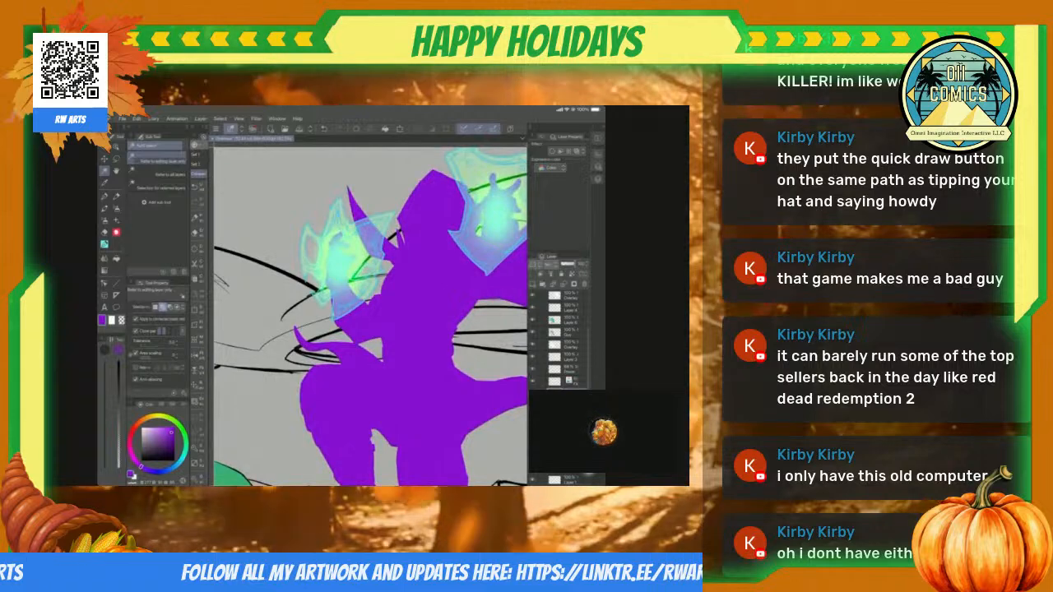
scroll(370, 316, "down", 2)
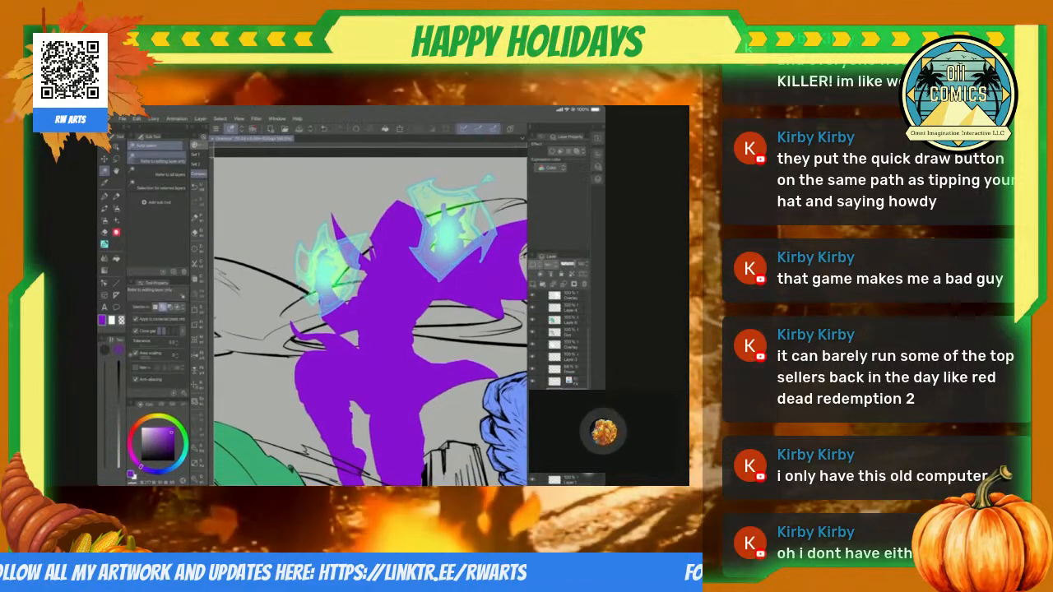
scroll(370, 316, "down", 3)
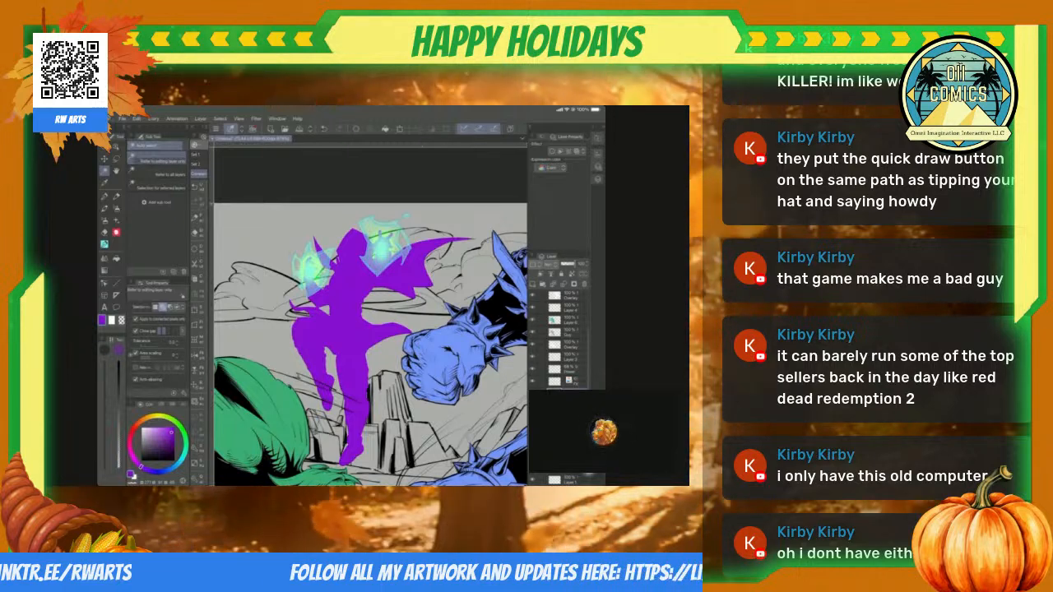
scroll(370, 316, "down", 2)
scroll(370, 316, "down", 2)
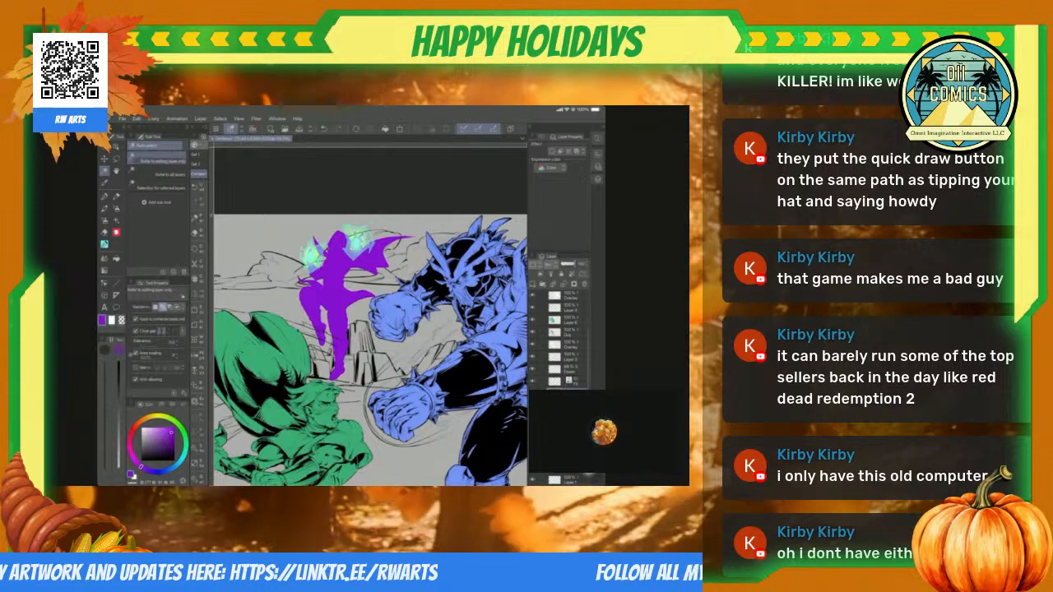
left_click(551, 265)
left_click(553, 289)
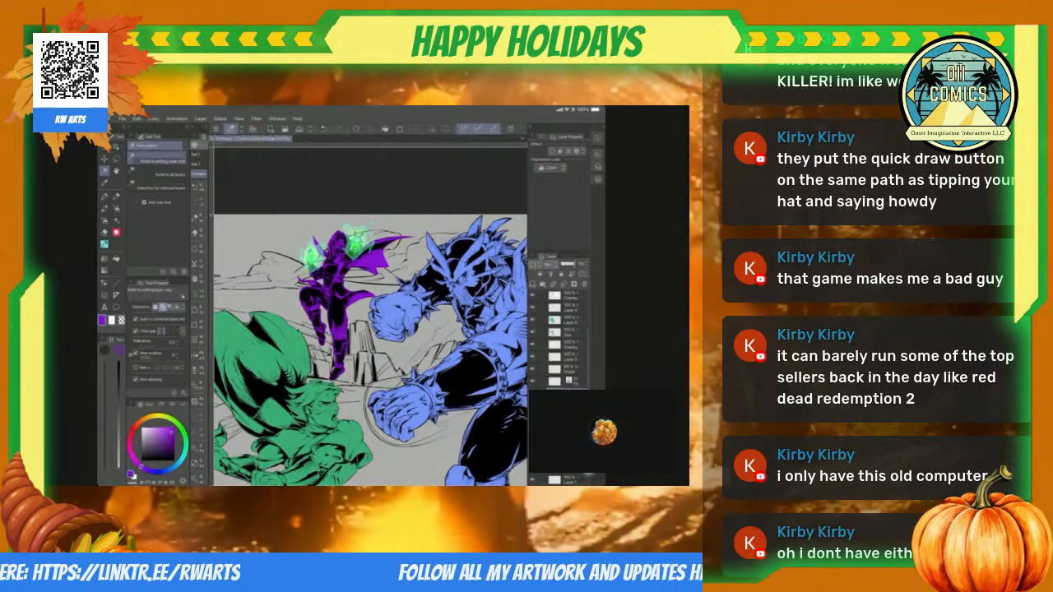
Step: Save the illustration with the flat character colours
scroll(345, 301, "down", 1)
scroll(370, 315, "down", 2)
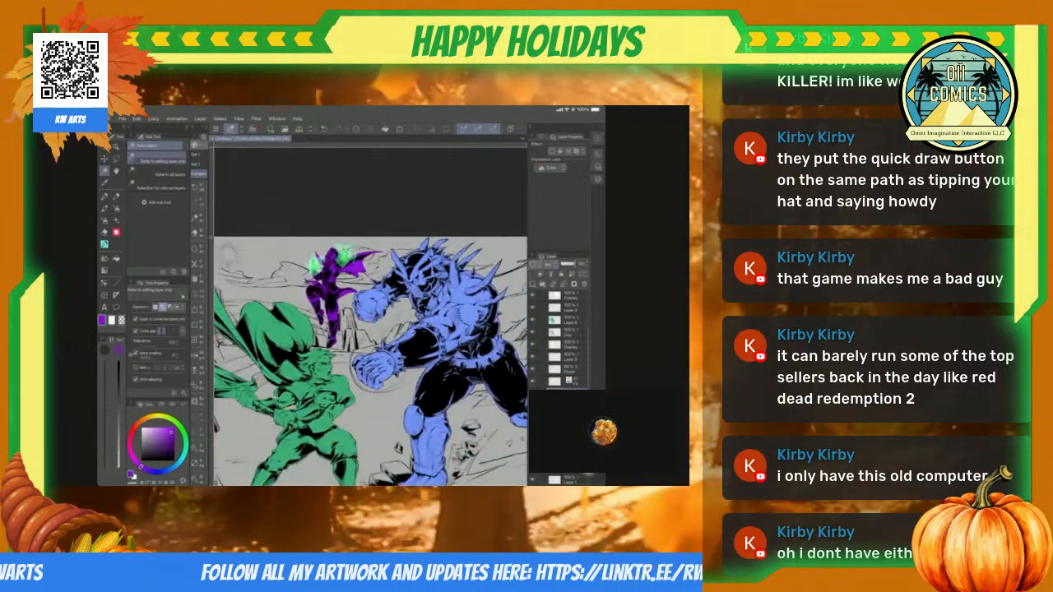
scroll(370, 325, "down", 2)
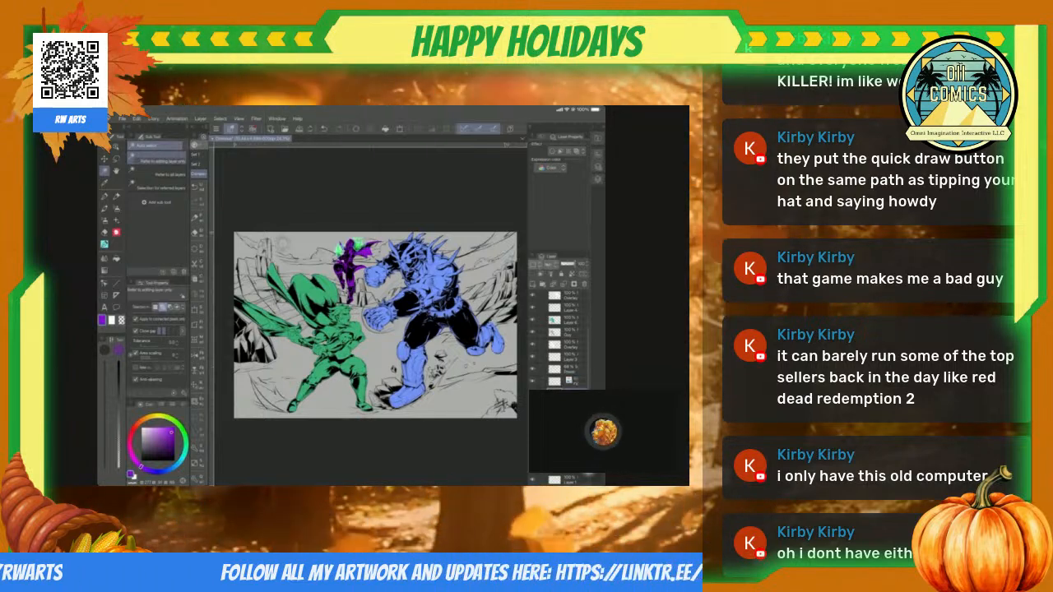
scroll(375, 325, "down", 3)
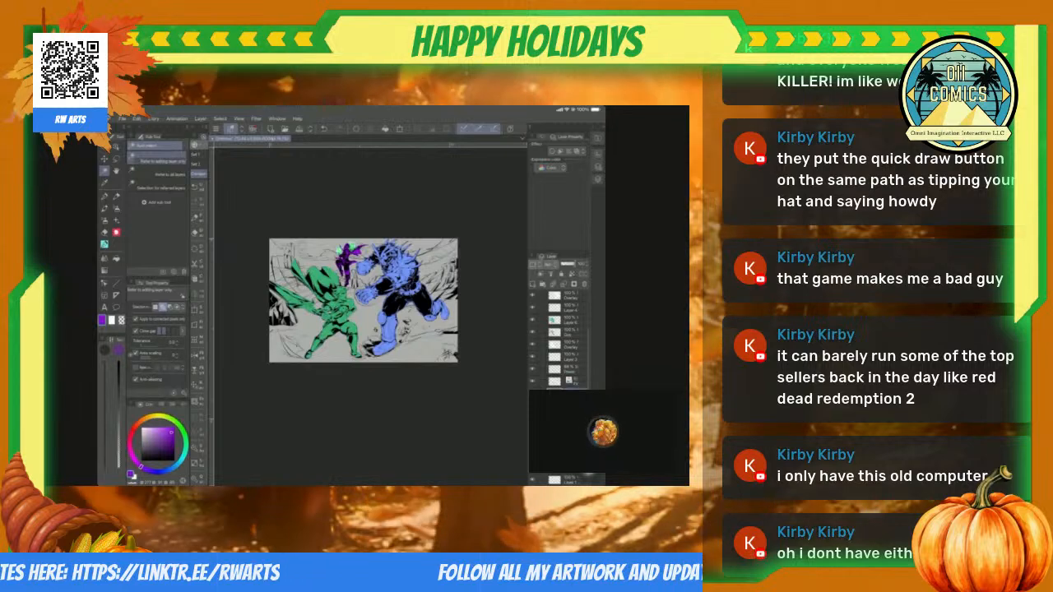
scroll(363, 301, "up", 5)
scroll(371, 321, "down", 1)
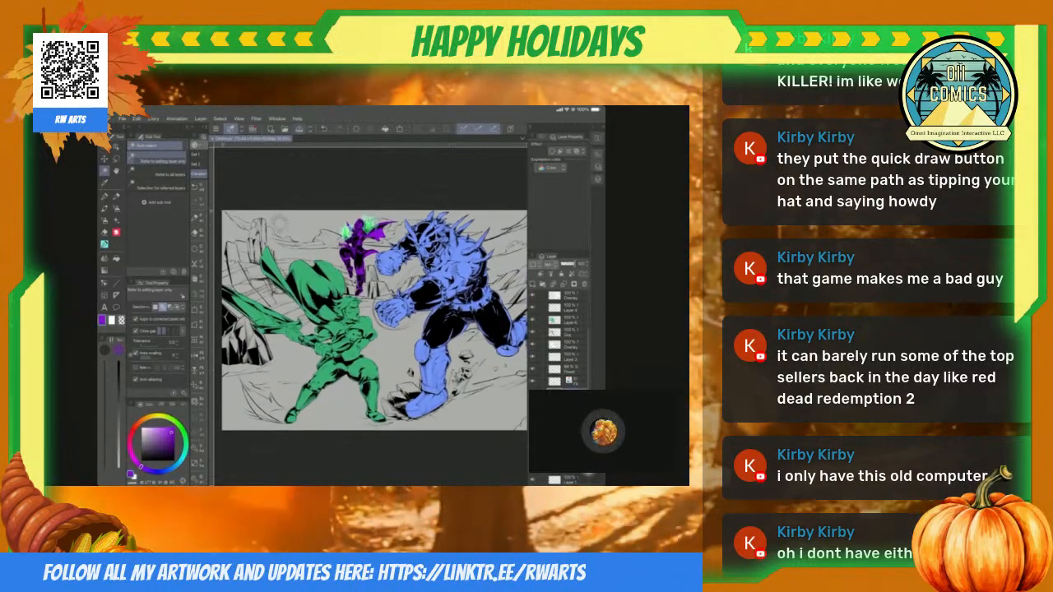
key("ctrl+s")
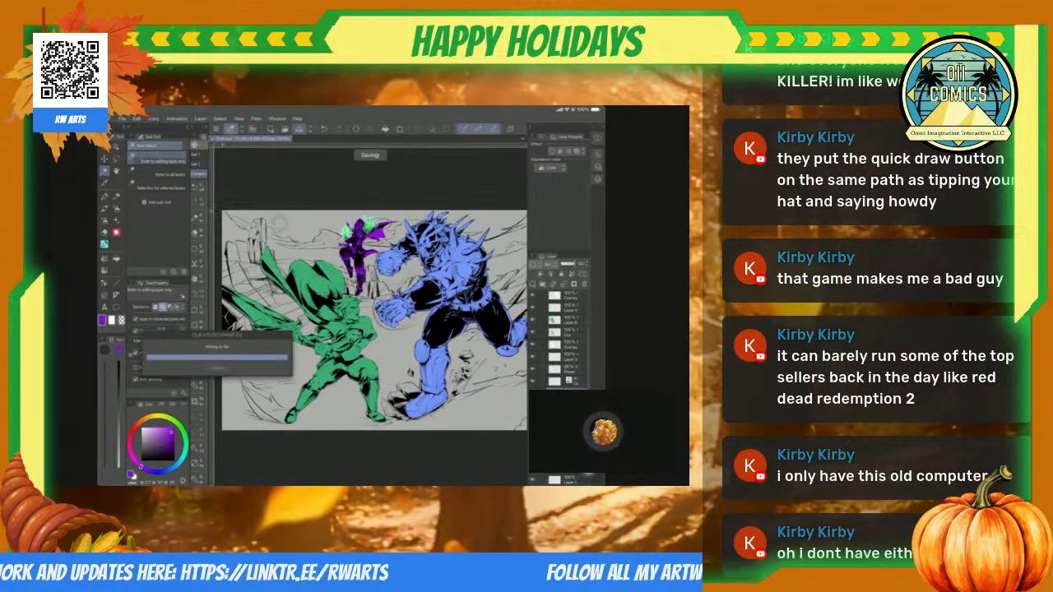
Step: Examine the coloured characters, the rocks and the sun in the sky, both up close and across the whole page
scroll(375, 320, "down", 2)
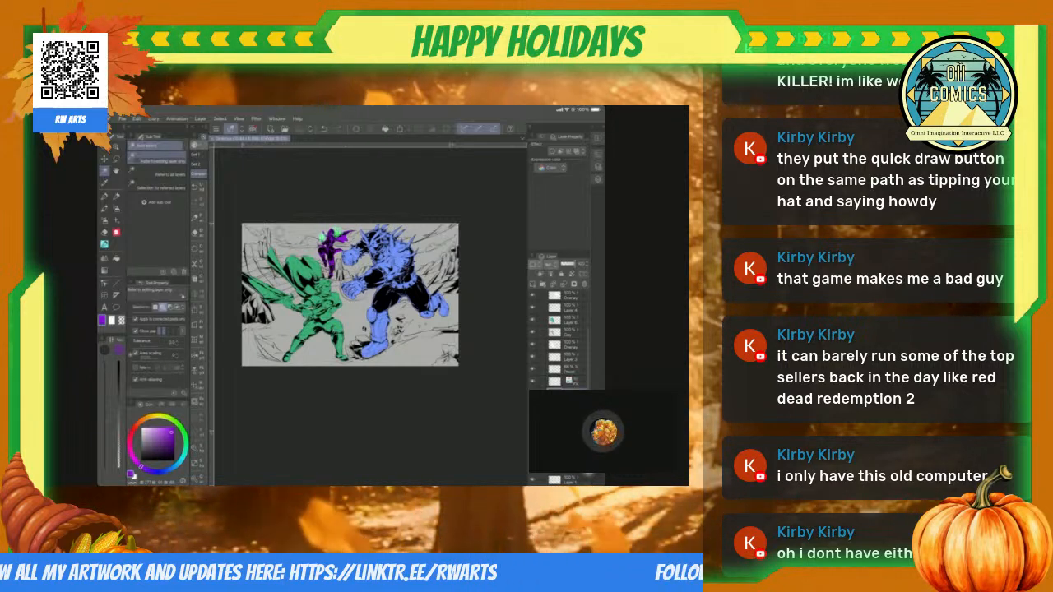
scroll(369, 298, "up", 2)
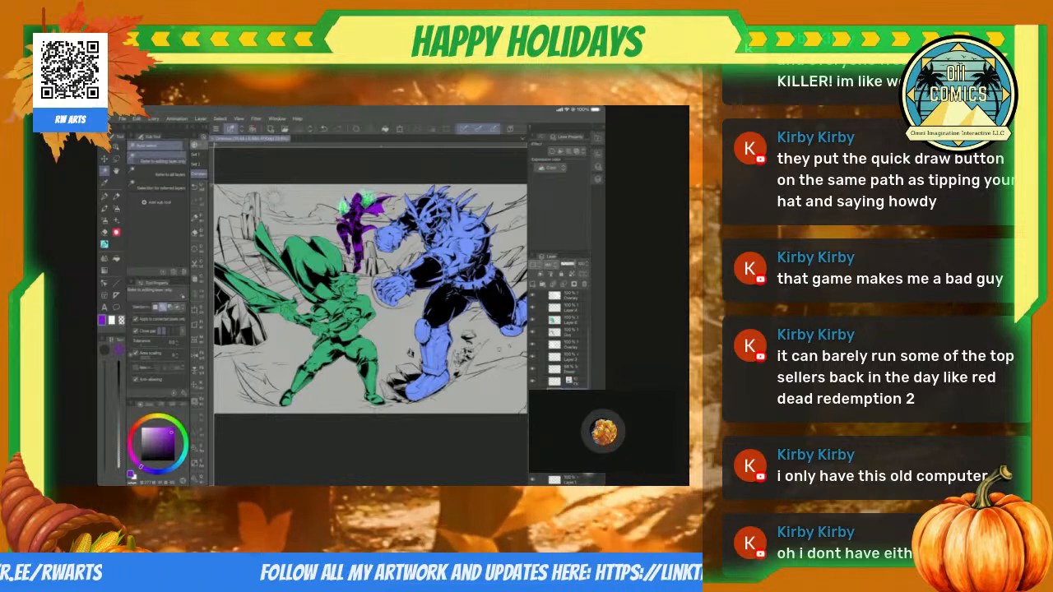
scroll(369, 298, "down", 3)
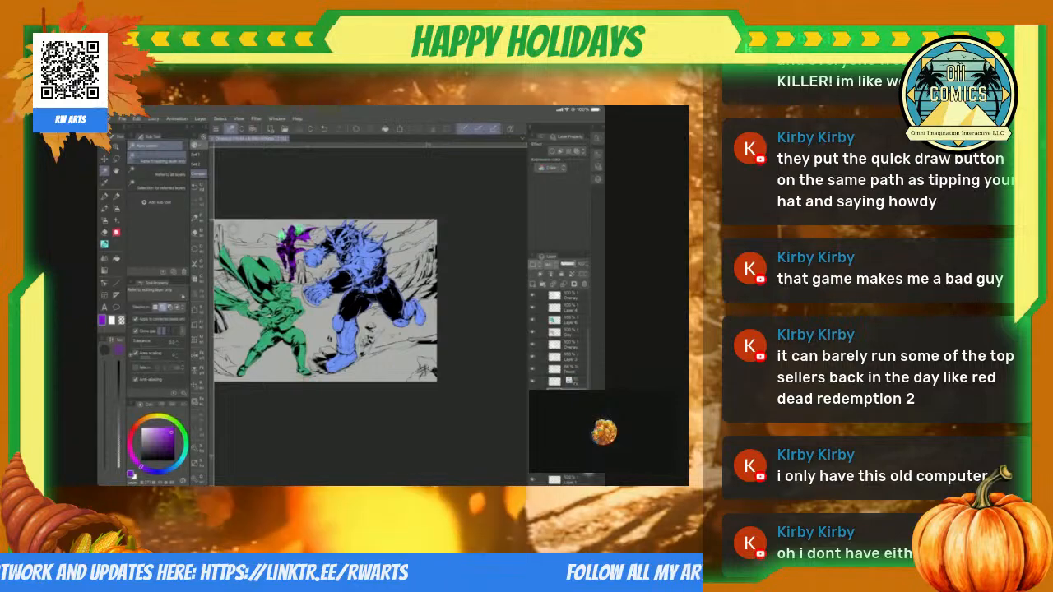
scroll(370, 298, "up", 4)
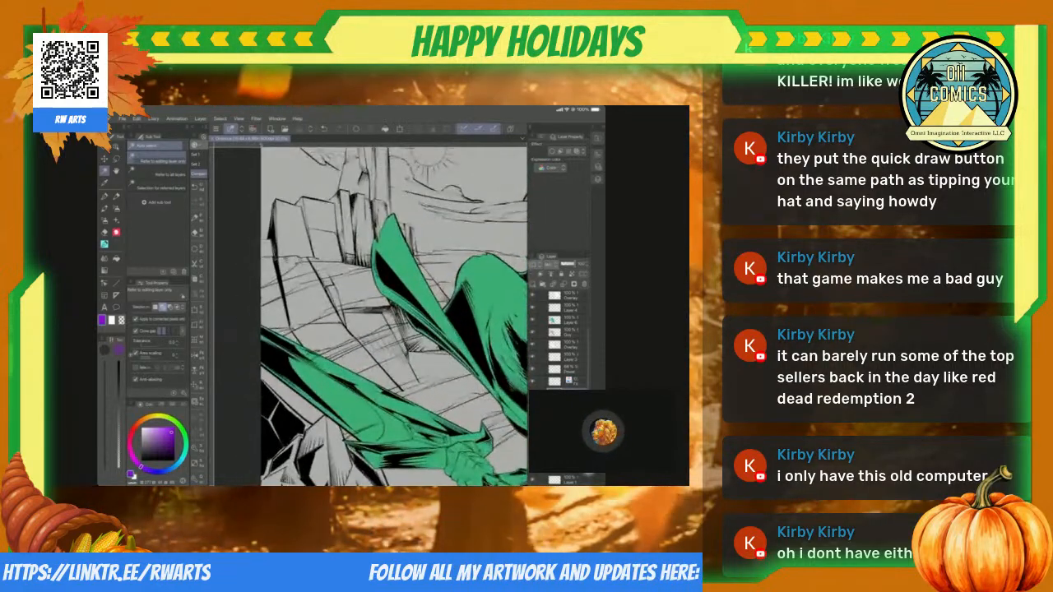
scroll(370, 297, "down", 3)
scroll(370, 297, "up", 3)
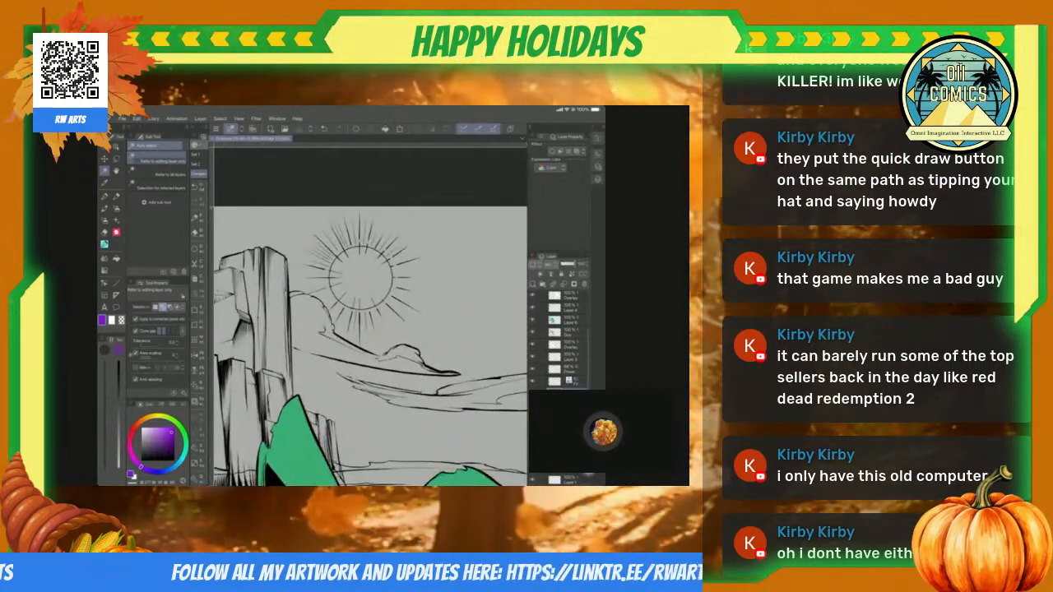
scroll(369, 297, "down", 3)
scroll(370, 298, "up", 4)
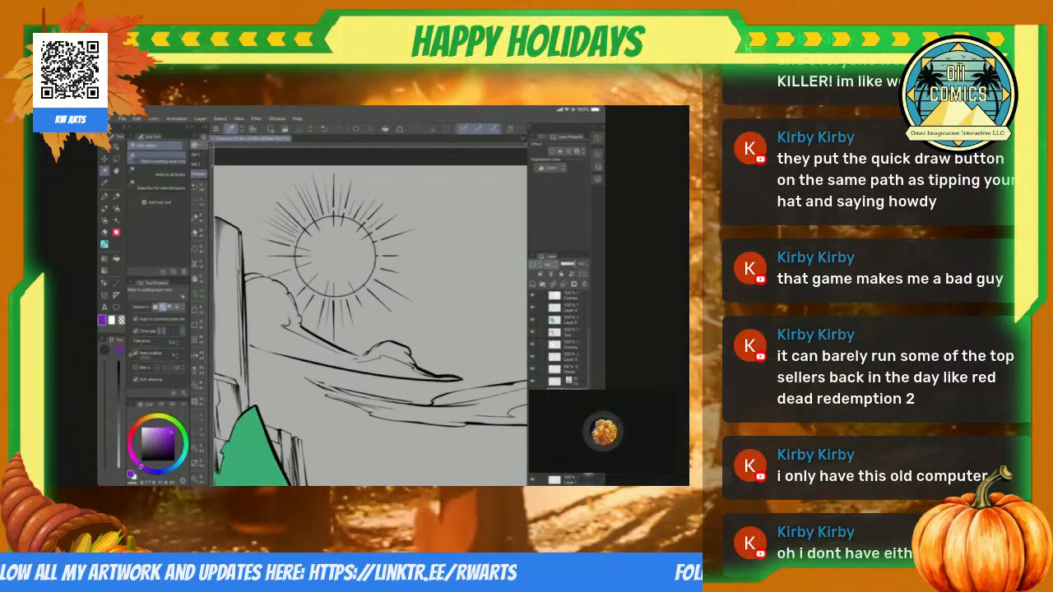
scroll(369, 298, "down", 4)
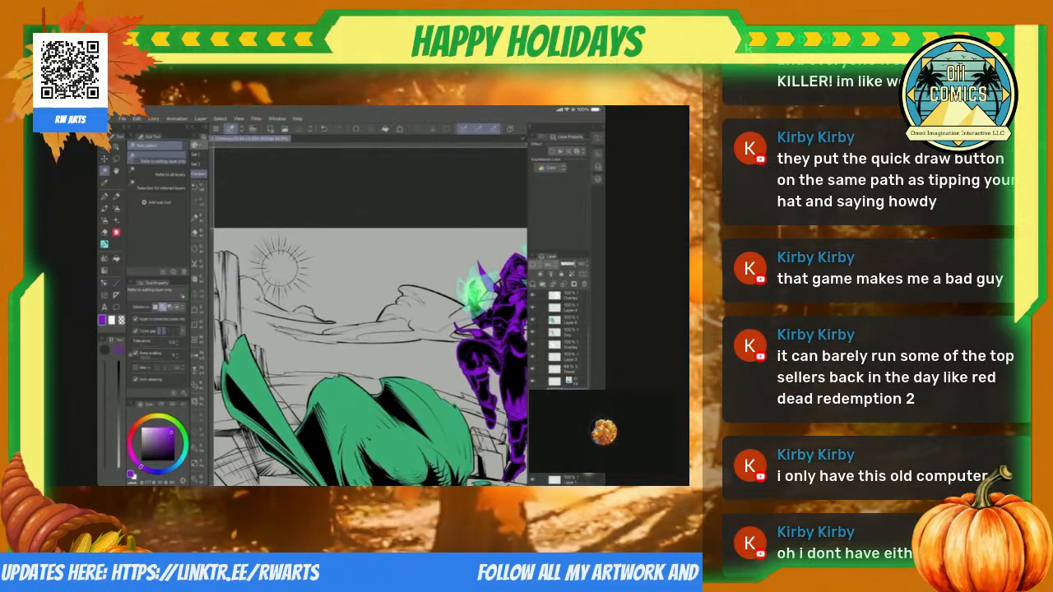
scroll(369, 298, "down", 3)
scroll(370, 298, "down", 3)
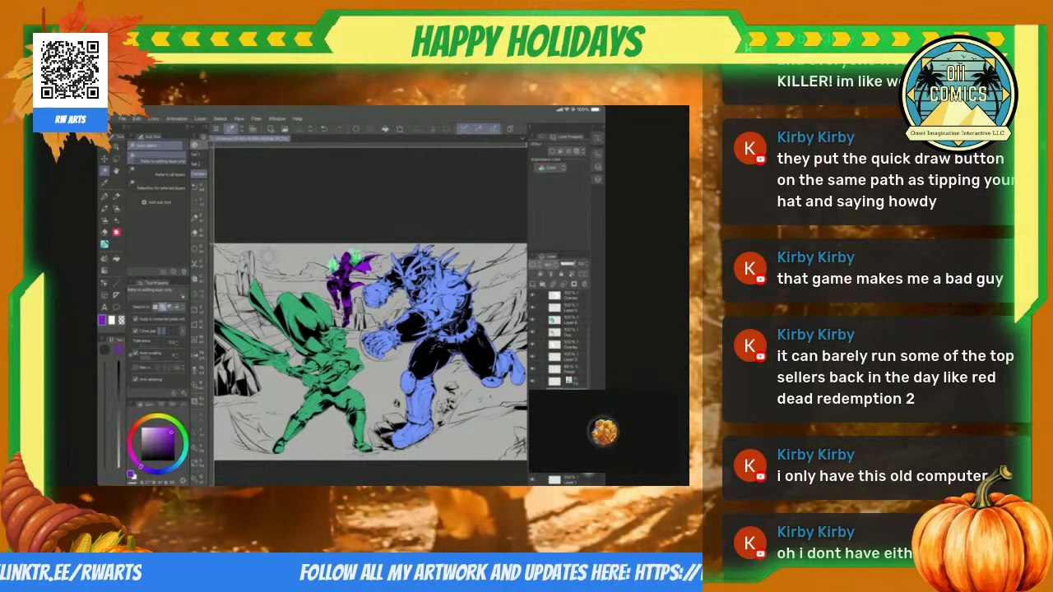
scroll(346, 288, "up", 5)
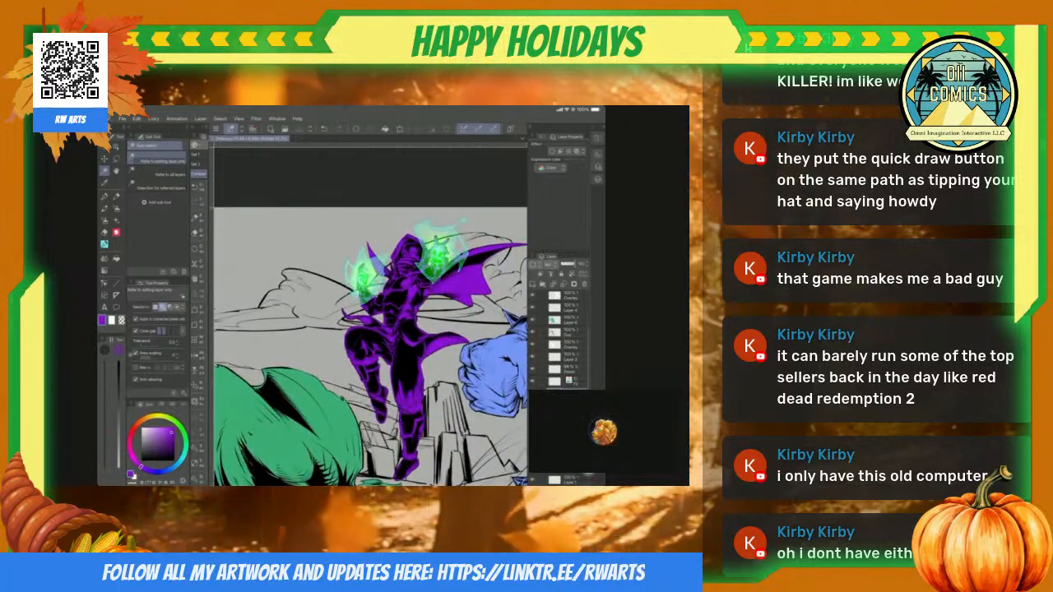
scroll(371, 345, "down", 3)
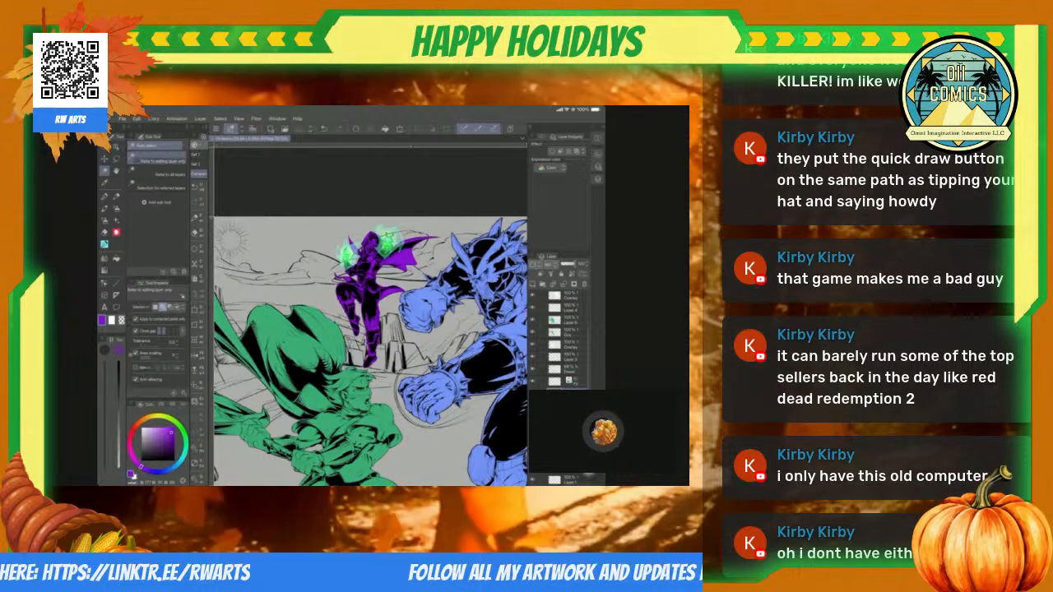
scroll(370, 329, "down", 4)
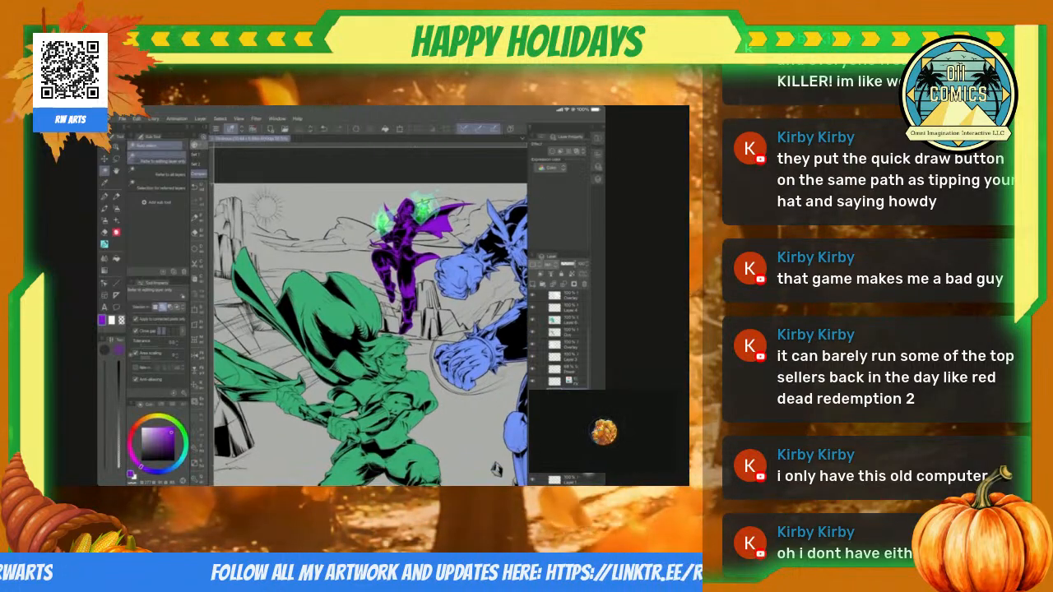